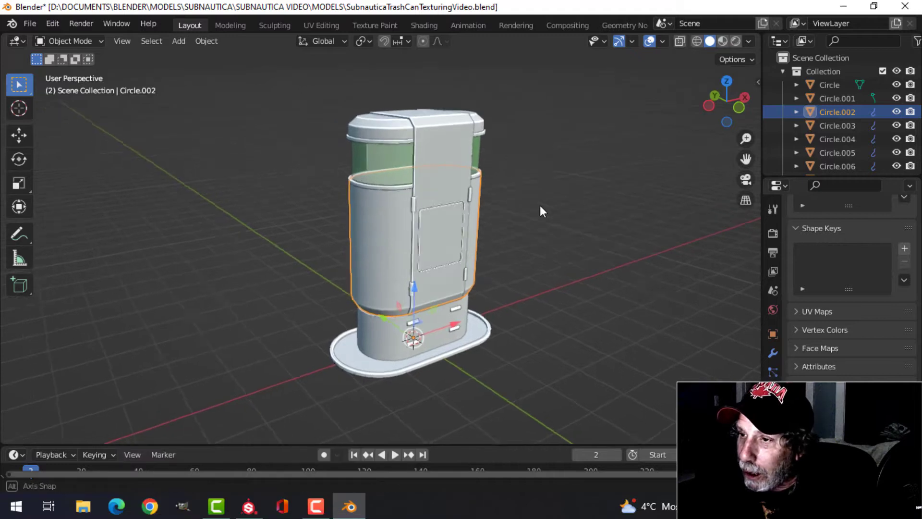
Step: Turn off the Mirror modifier's viewport display on the trash can's main body and on the tall front panel
click(773, 354)
click(852, 253)
middle_drag(589, 250, 565, 258)
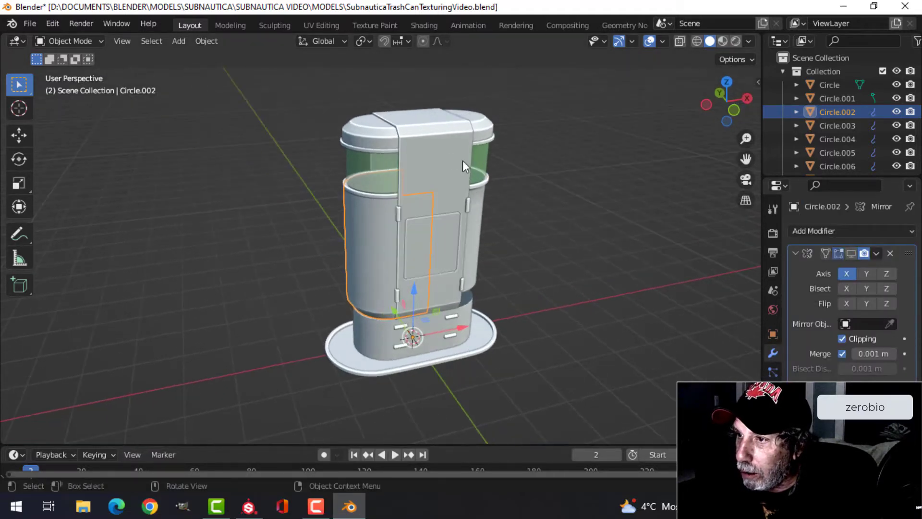
click(463, 161)
click(852, 253)
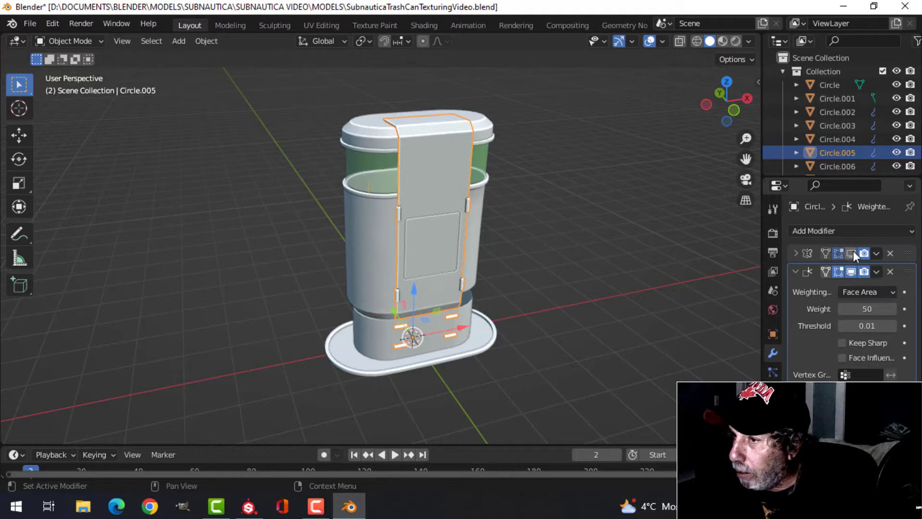
Step: Delete the rim ring that runs around the top edge of the trash can's main body
middle_drag(533, 230, 486, 343)
click(490, 357)
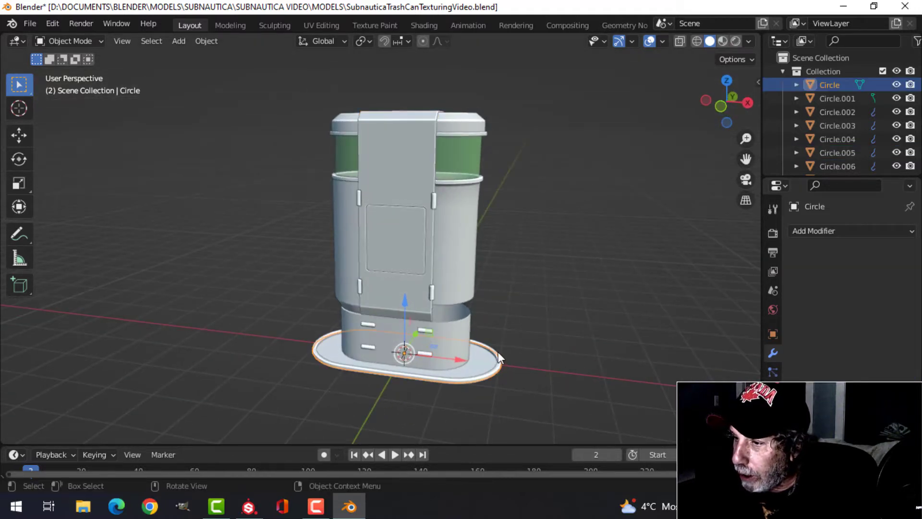
click(498, 351)
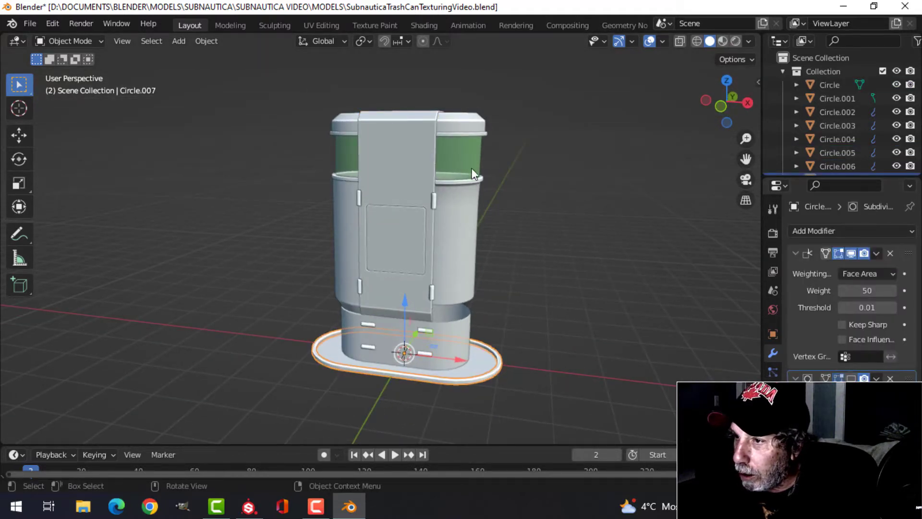
click(469, 184)
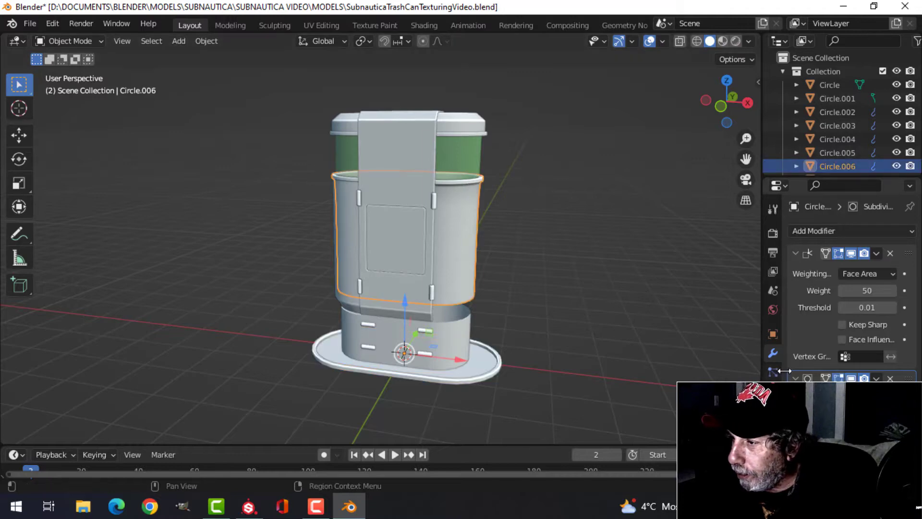
middle_drag(509, 245, 427, 241)
key(x)
click(426, 241)
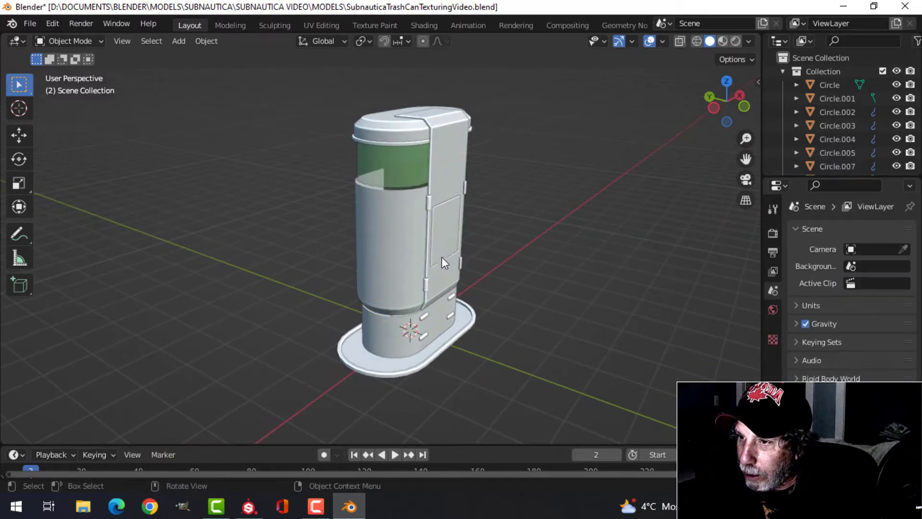
Step: Delete the ring around the outer edge of the base plate
click(429, 361)
key(x)
click(430, 365)
middle_drag(430, 364, 434, 241)
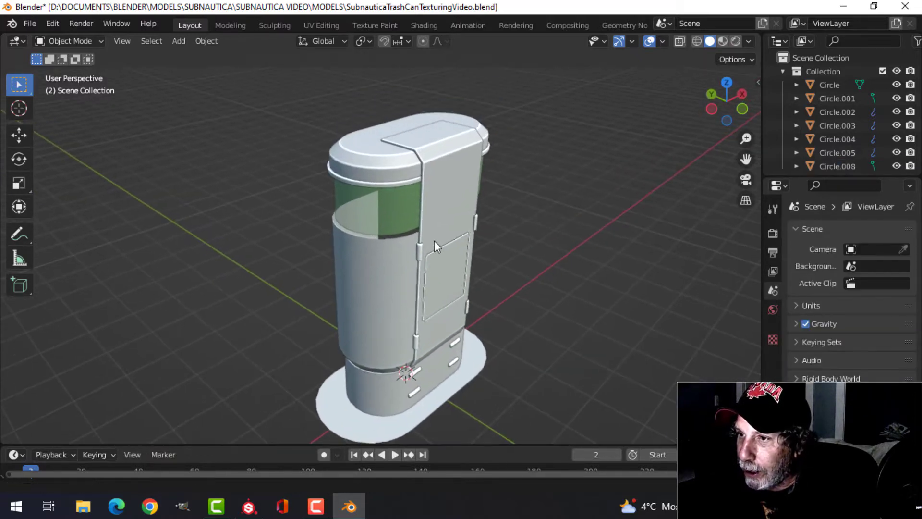
Step: Turn off the Subdivision modifier's viewport display on the ring under the lid and check the lid's modifiers
click(403, 182)
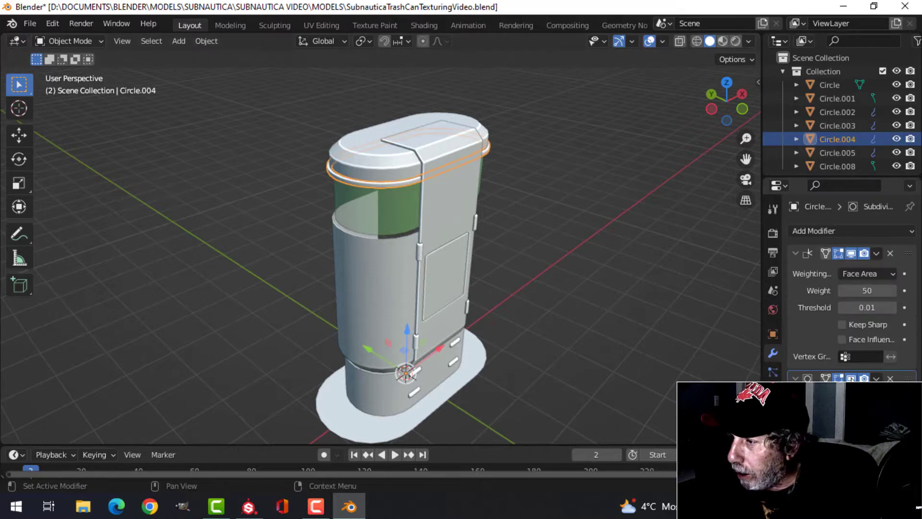
middle_drag(459, 244, 475, 240)
click(384, 147)
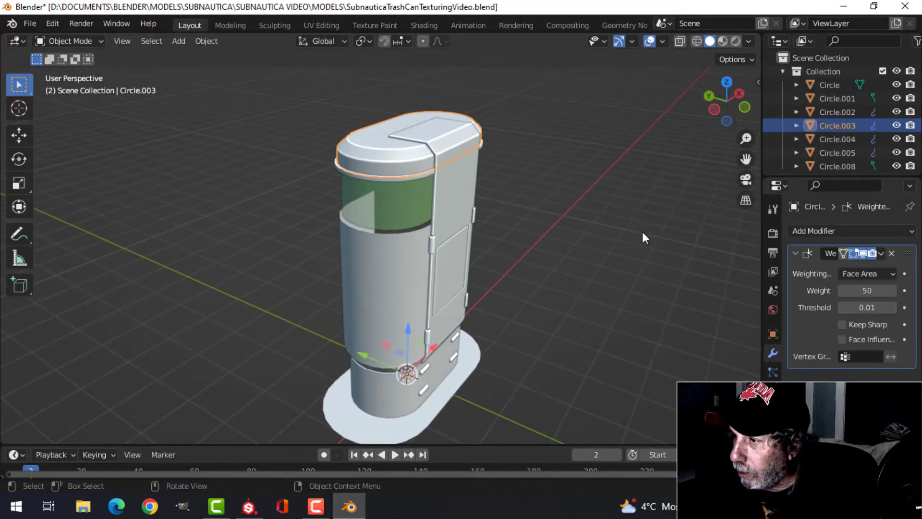
middle_drag(643, 236, 563, 201)
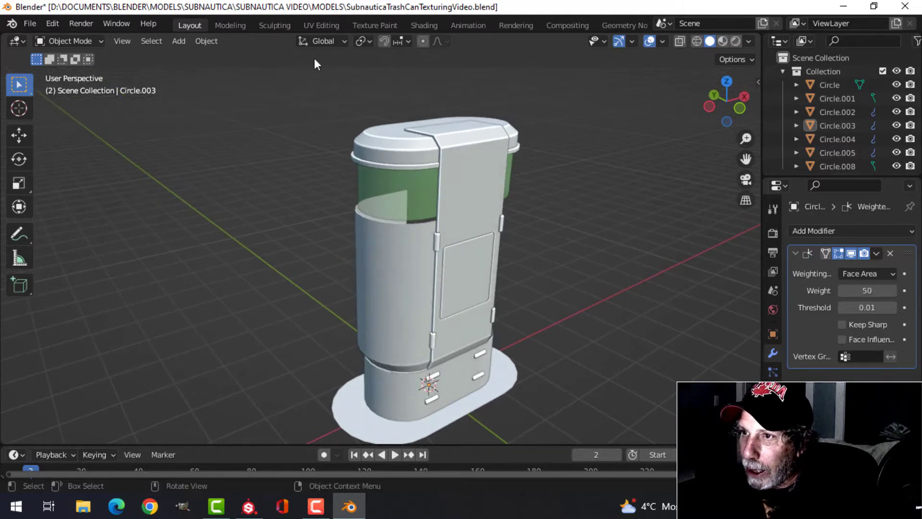
Step: Hide the green glass section and switch to the UV Editing workspace
click(405, 178)
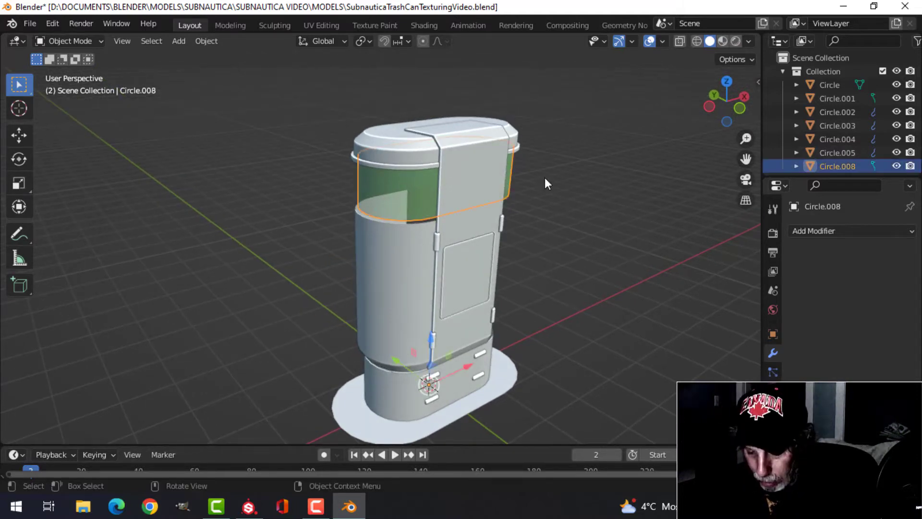
key(h)
click(313, 27)
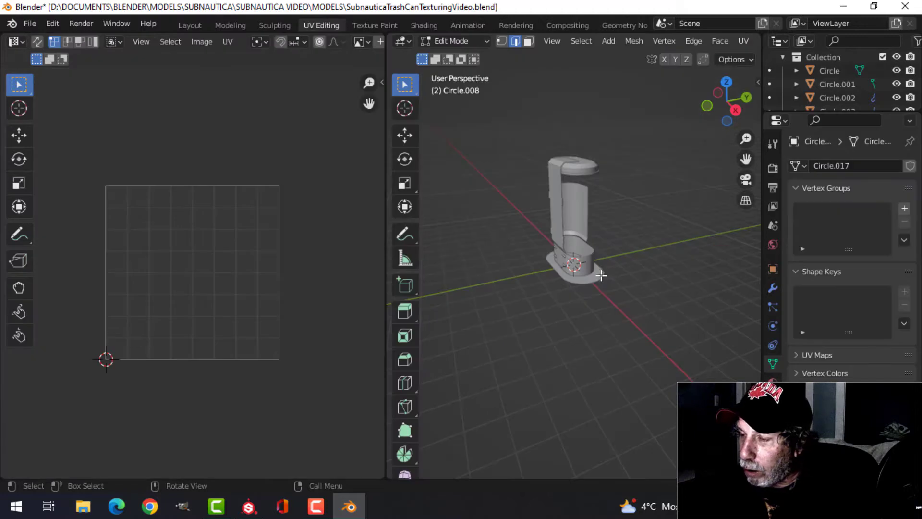
Step: Unwrap the mesh of the trash can's main body with the standard Unwrap method
middle_drag(624, 252, 501, 232)
scroll(614, 220, up, 4)
middle_drag(613, 220, 652, 195)
key(Tab)
click(546, 213)
key(Tab)
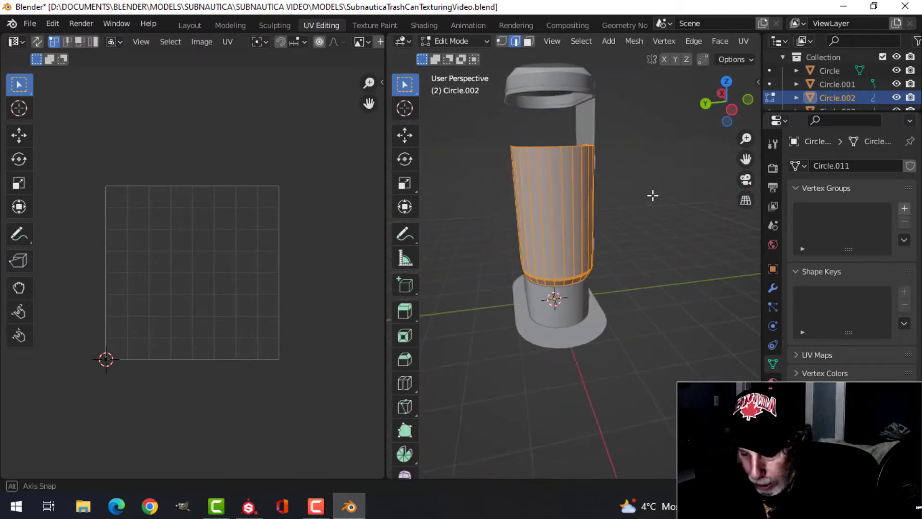
key(u)
click(653, 195)
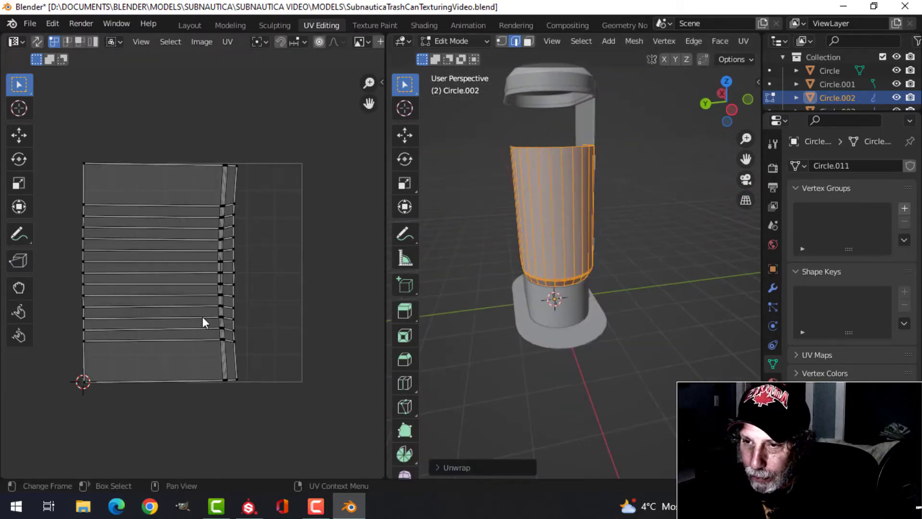
Step: Move the main body's whole UV island out of the UV square to the empty space above it
scroll(216, 300, down, 2)
key(a)
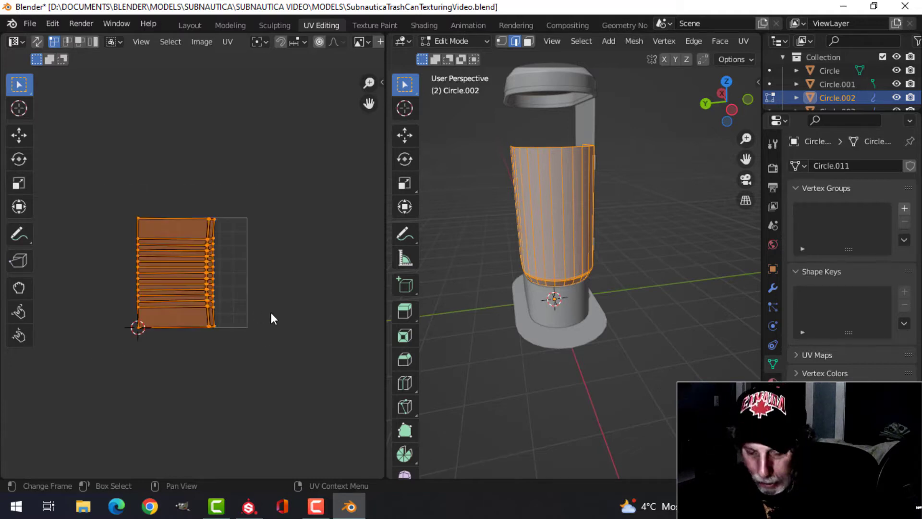
scroll(284, 320, up, 1)
scroll(285, 324, down, 2)
key(g)
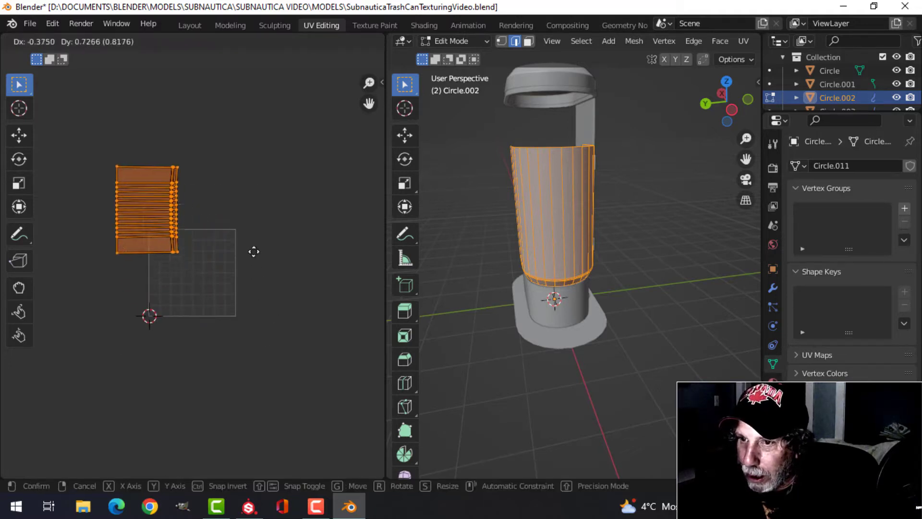
click(259, 214)
Step: Unwrap the pedestal between body and base plate with Cylinder Projection from the orthographic back view
middle_drag(612, 251, 546, 279)
key(Tab)
click(553, 293)
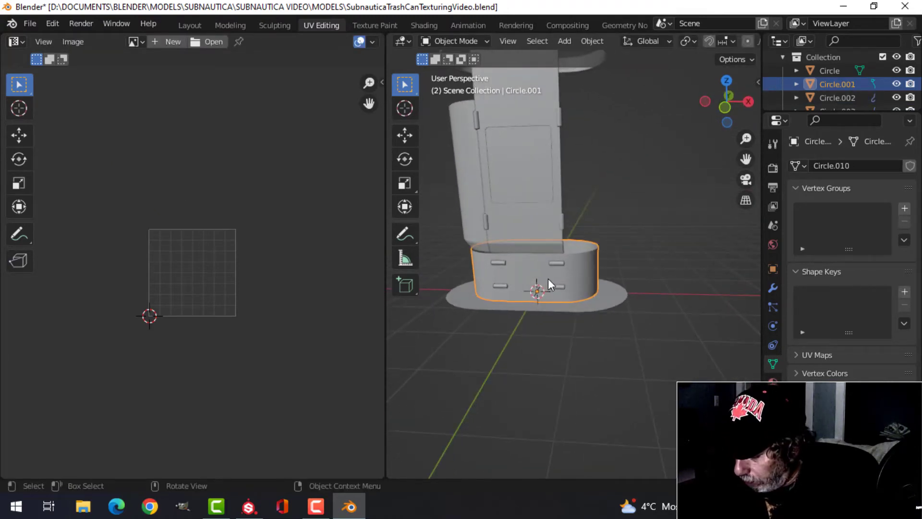
key(ctrl+KP_1)
key(Tab)
shift+middle_drag(633, 278, 562, 271)
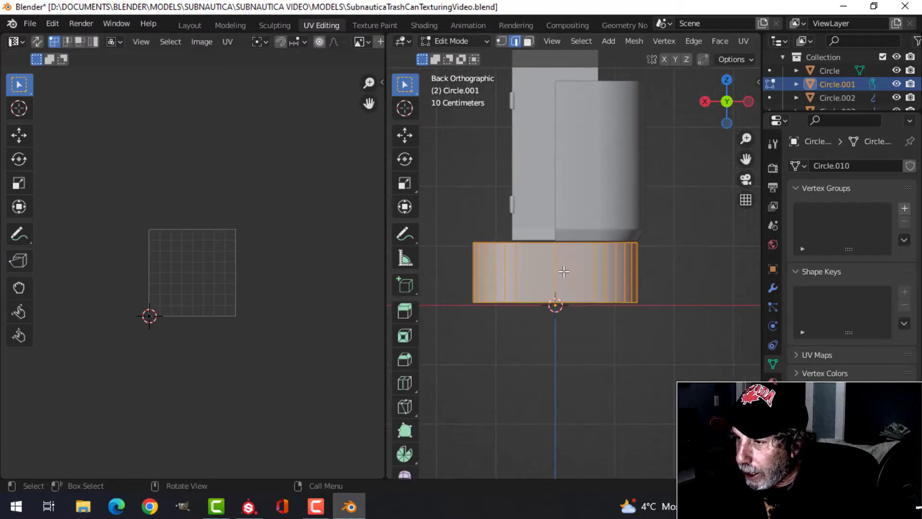
scroll(567, 270, up, 1)
key(alt+a)
key(a)
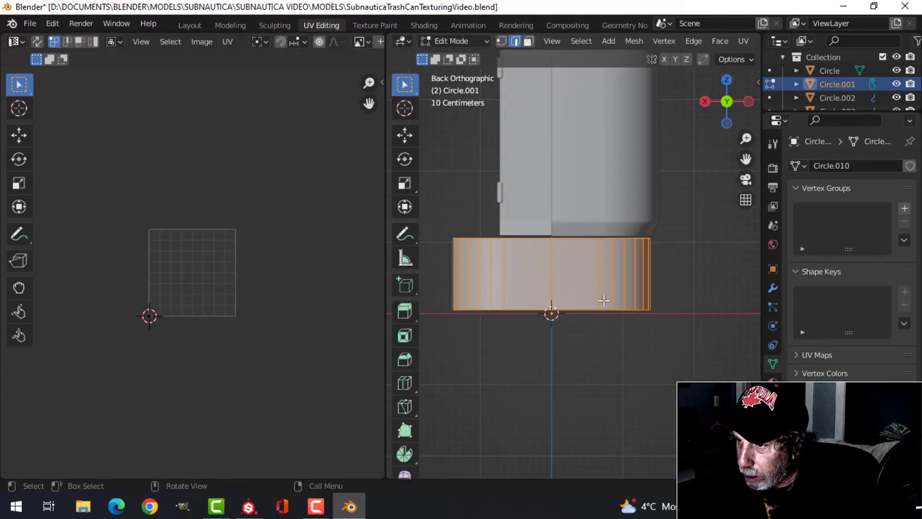
scroll(600, 298, down, 1)
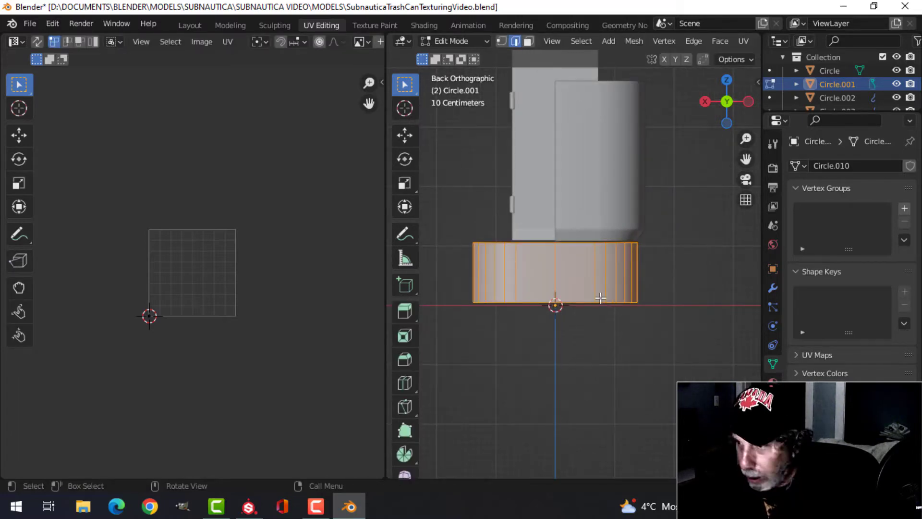
key(u)
click(564, 375)
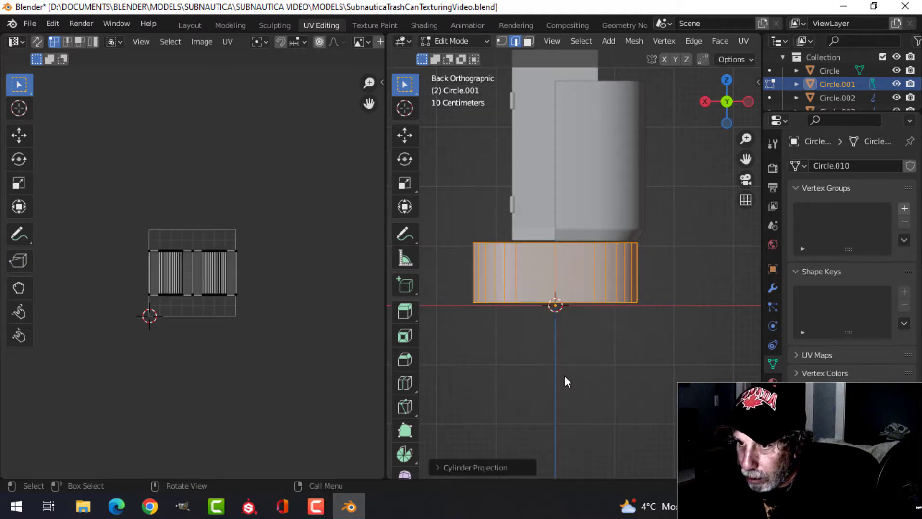
Step: Move the pedestal's UV island to the empty space above and right of the UV square
scroll(249, 329, up, 4)
scroll(254, 327, down, 3)
key(a)
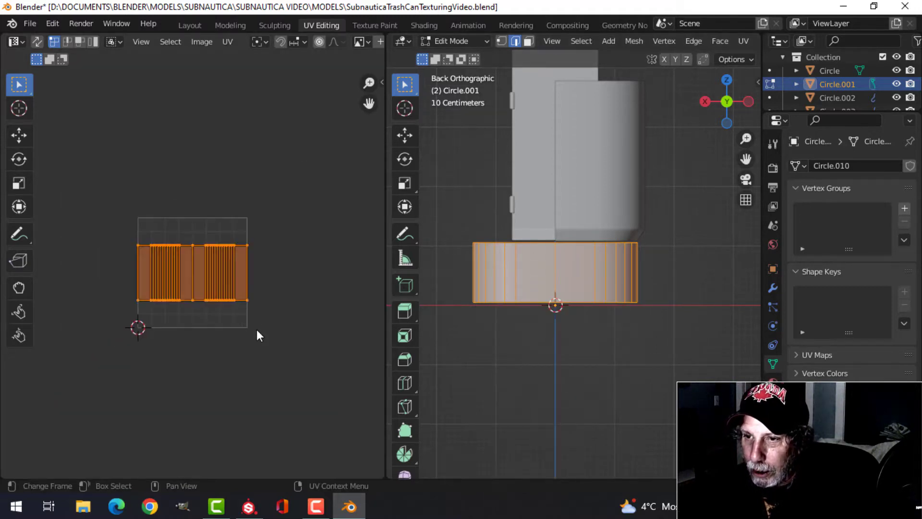
key(g)
click(330, 221)
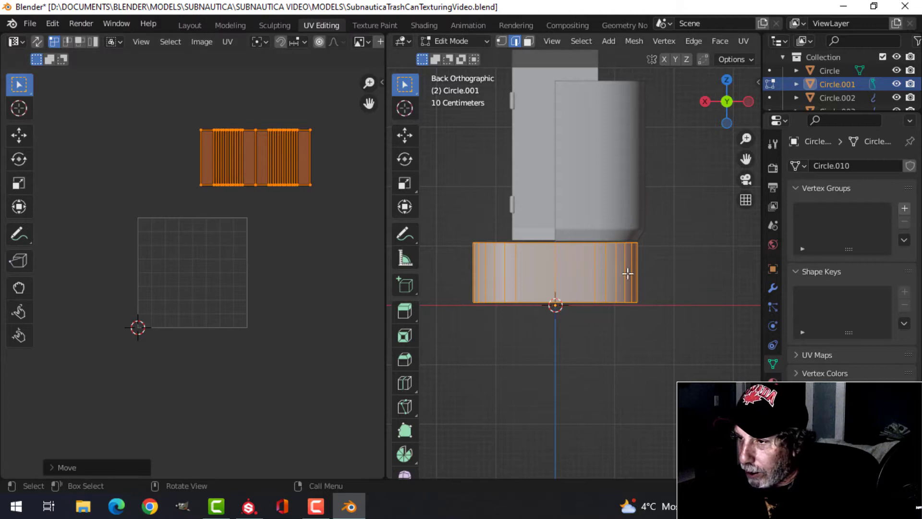
Step: Unwrap the flat oval base plate with the standard Unwrap method
key(Tab)
middle_drag(587, 279, 577, 281)
click(639, 304)
key(Tab)
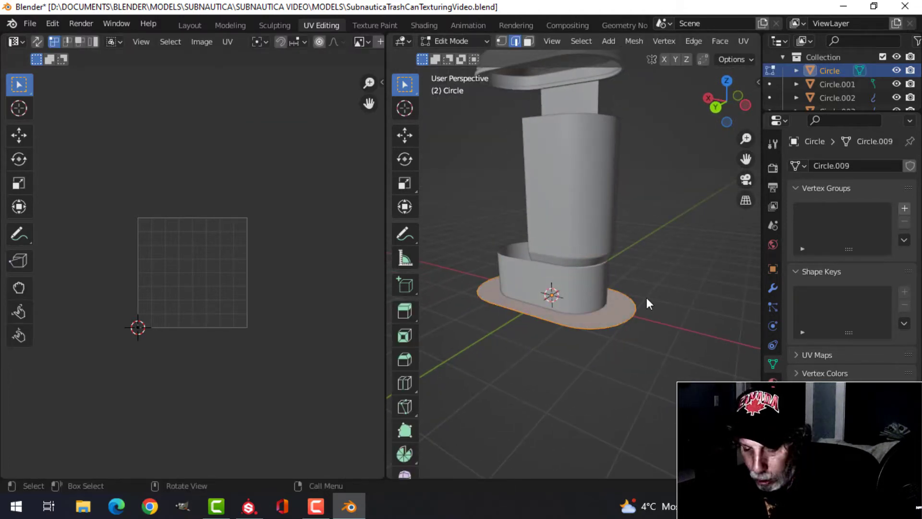
key(u)
click(608, 218)
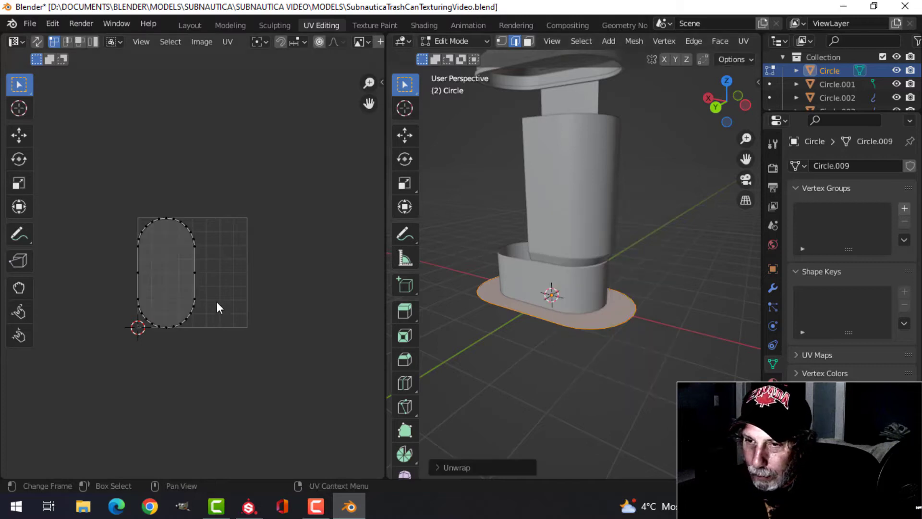
Step: Scale the base plate's UV island down to less than half size and move it below the UV square
key(a)
key(s)
click(200, 298)
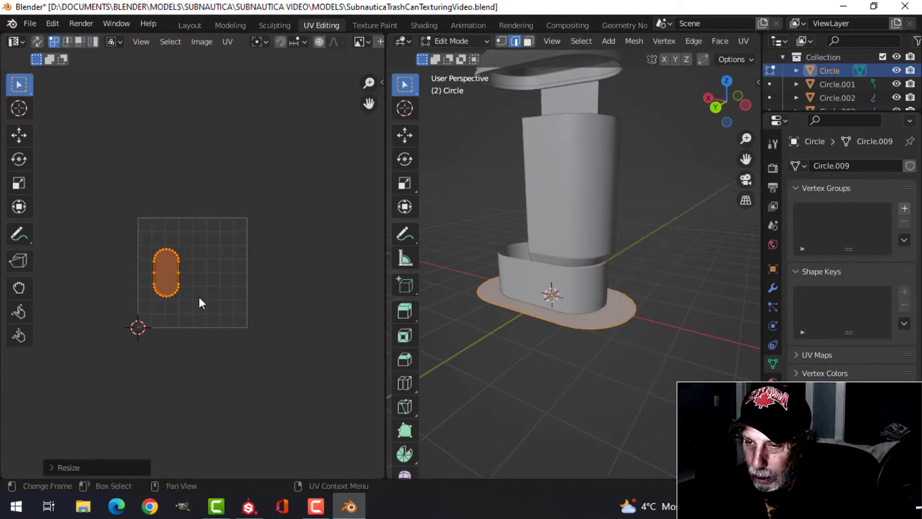
key(g)
click(165, 405)
Step: Unwrap the ring under the lid with Cylinder Projection from the orthographic front view
middle_drag(529, 269, 561, 252)
key(Tab)
click(549, 212)
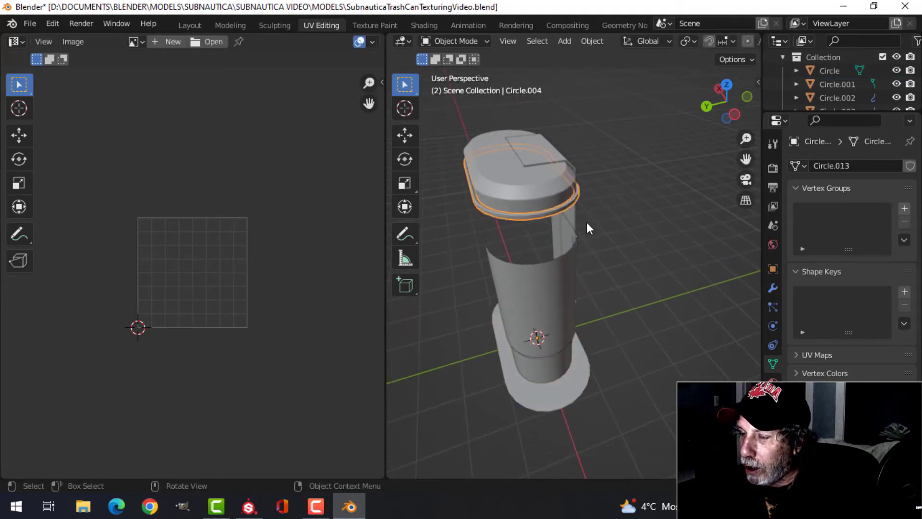
key(Tab)
key(KP_1)
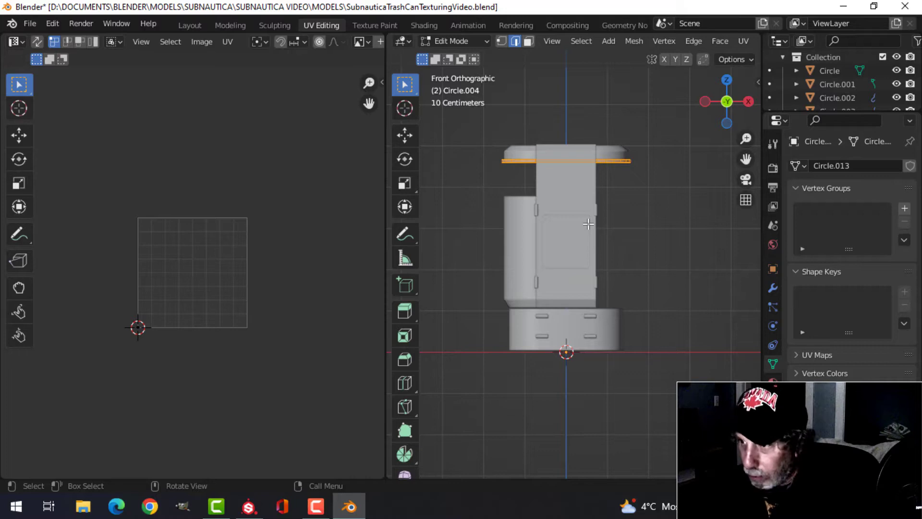
key(u)
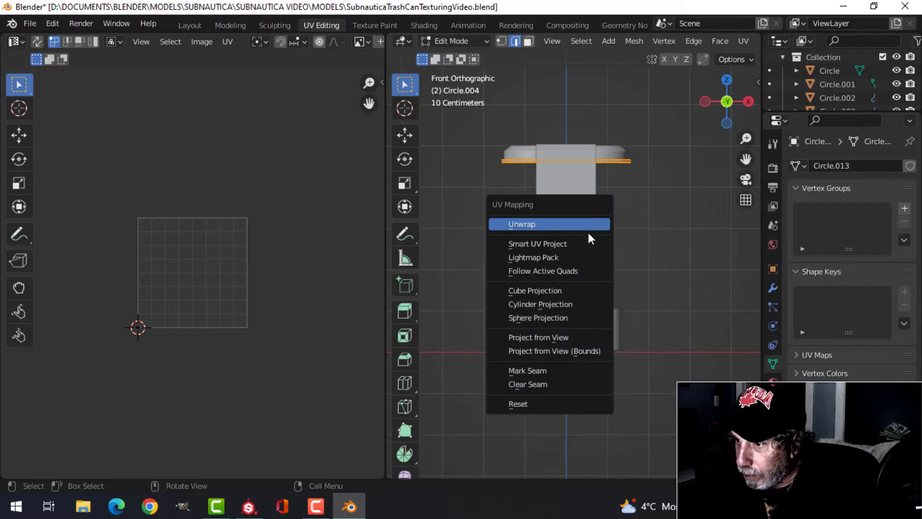
click(562, 299)
Step: Move the lid ring's narrow UV strip to the empty space below the UV square
scroll(249, 301, up, 3)
key(a)
scroll(288, 308, down, 4)
key(g)
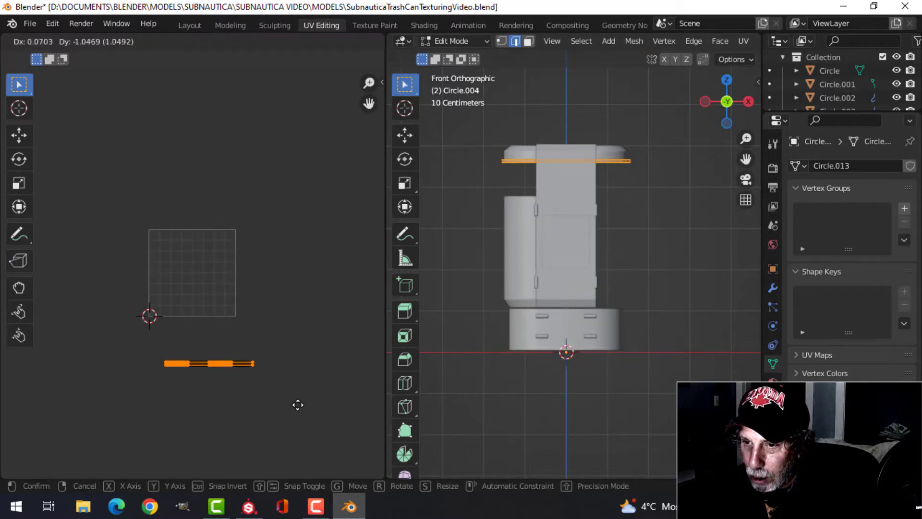
click(298, 405)
Step: Unwrap the lid's mesh with the standard Unwrap method
key(Tab)
middle_drag(615, 233, 600, 257)
click(619, 146)
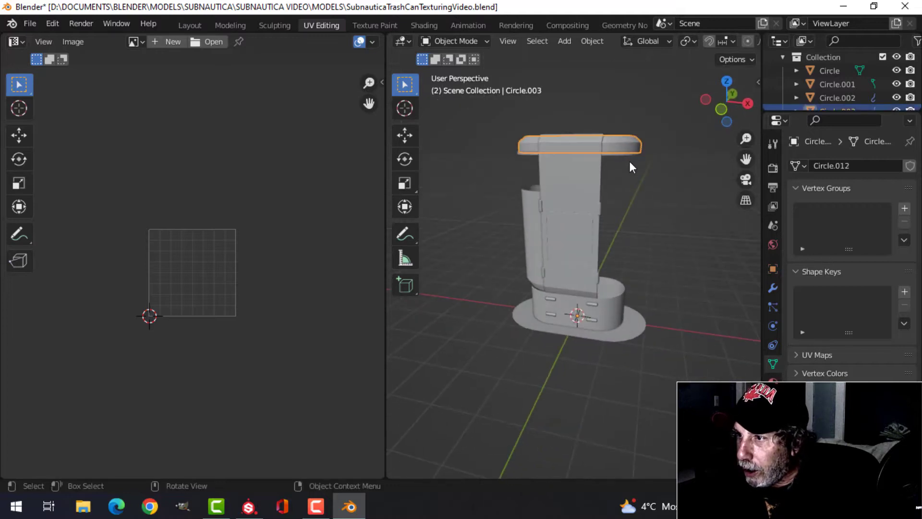
key(Tab)
key(KP_1)
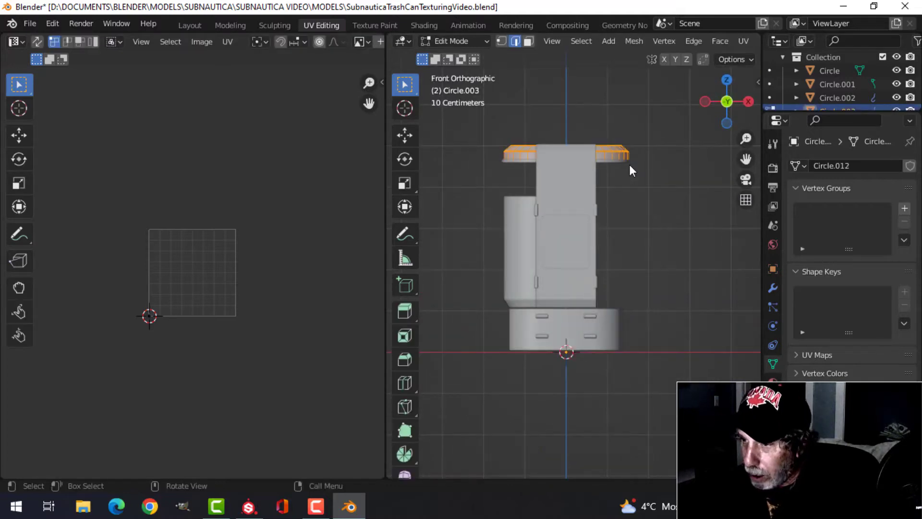
key(u)
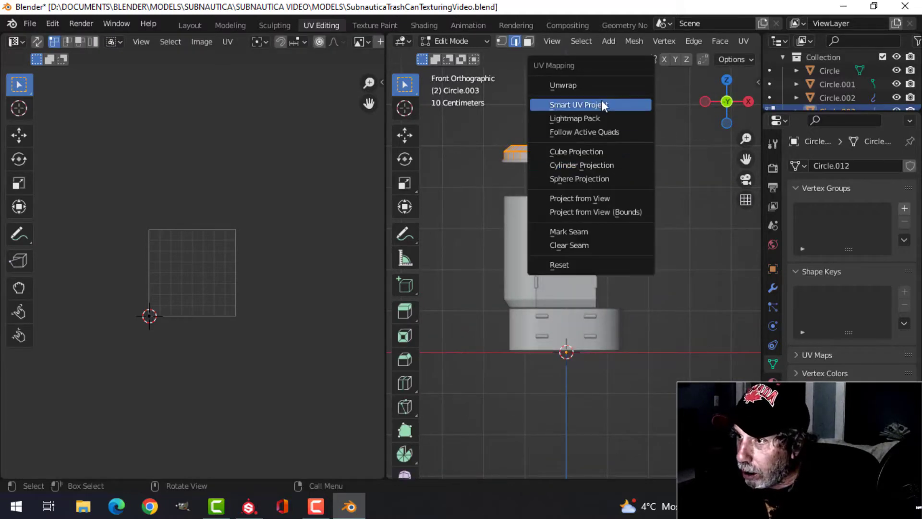
click(582, 85)
Step: Scale the lid's whole UV island down to about half size and move it outside the UV square, beyond its lower-right corner
key(a)
key(s)
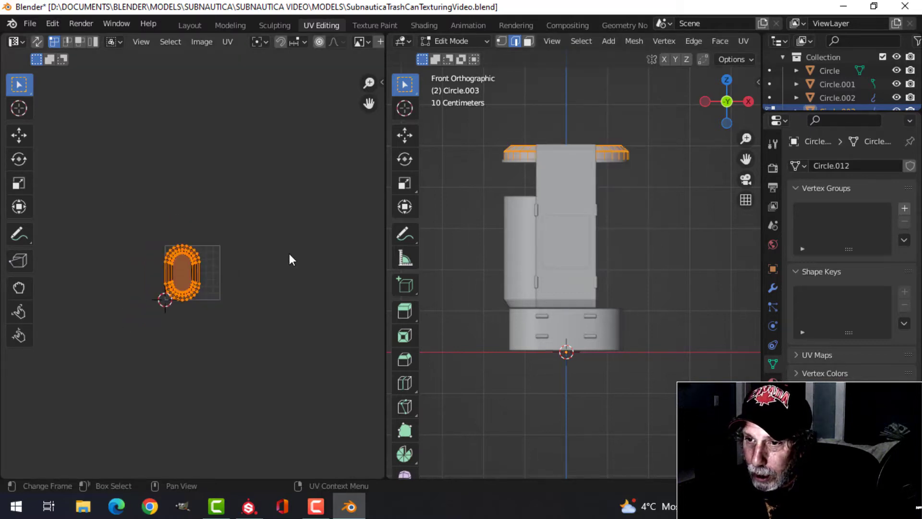
click(228, 263)
key(g)
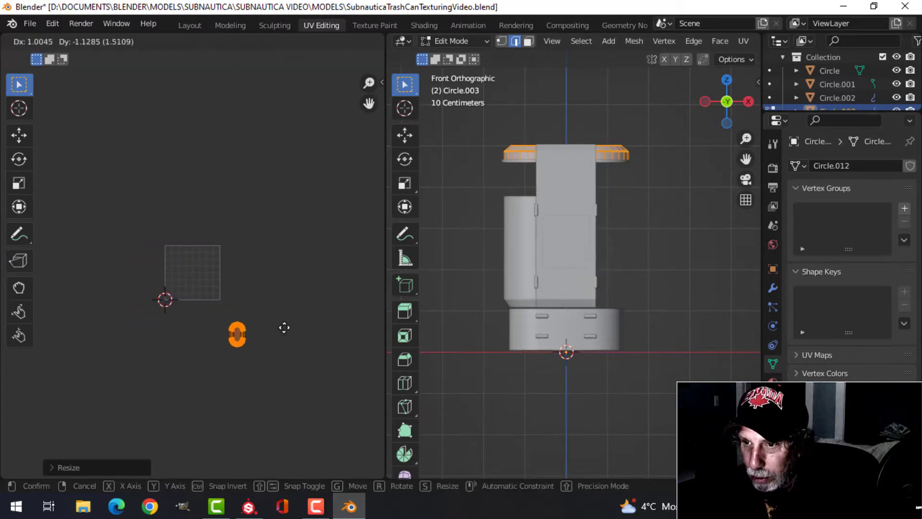
click(285, 327)
Step: Switch from the lid to editing the tall front panel object's mesh and clear its selection
middle_drag(558, 244, 588, 197)
key(Tab)
click(590, 144)
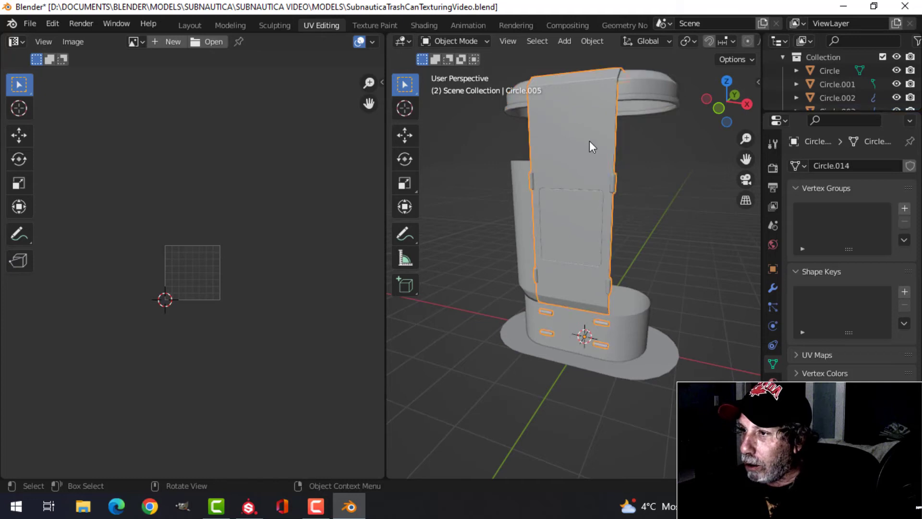
key(Tab)
scroll(304, 240, up, 3)
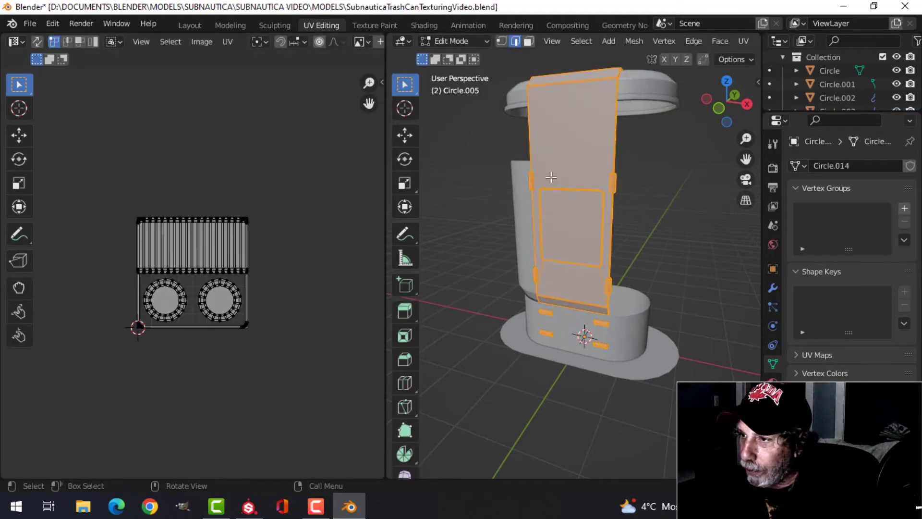
middle_drag(629, 182, 498, 152)
scroll(611, 202, up, 1)
scroll(538, 184, up, 1)
key(alt+a)
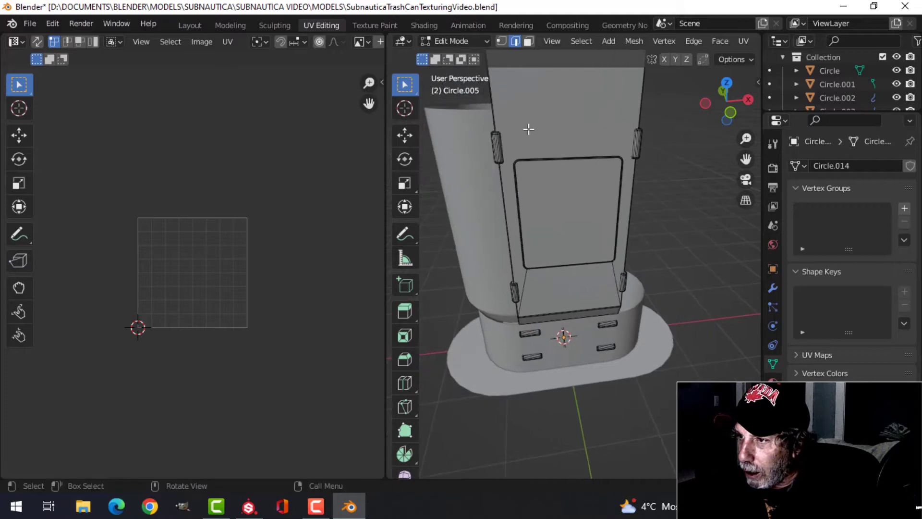
Step: Unwrap the tall front panel's connected faces, without the small pins, using Cube Projection
key(3)
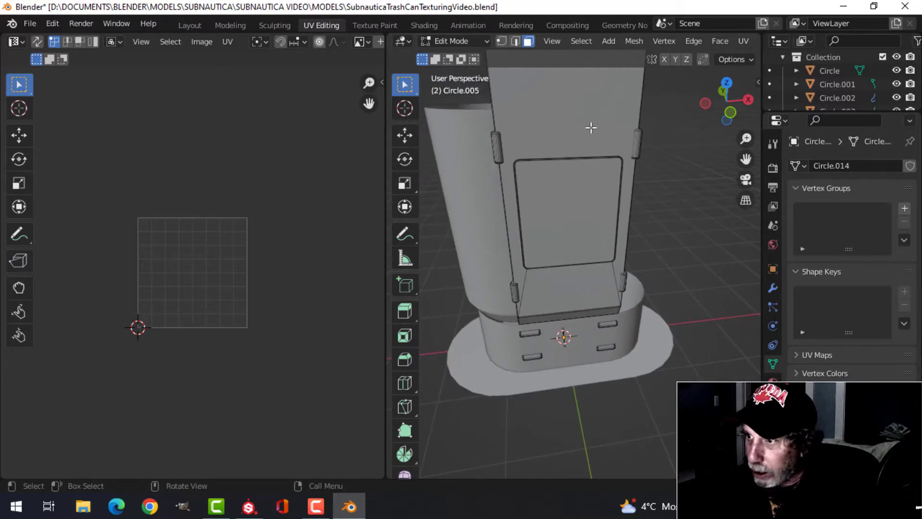
click(605, 126)
key(ctrl+l)
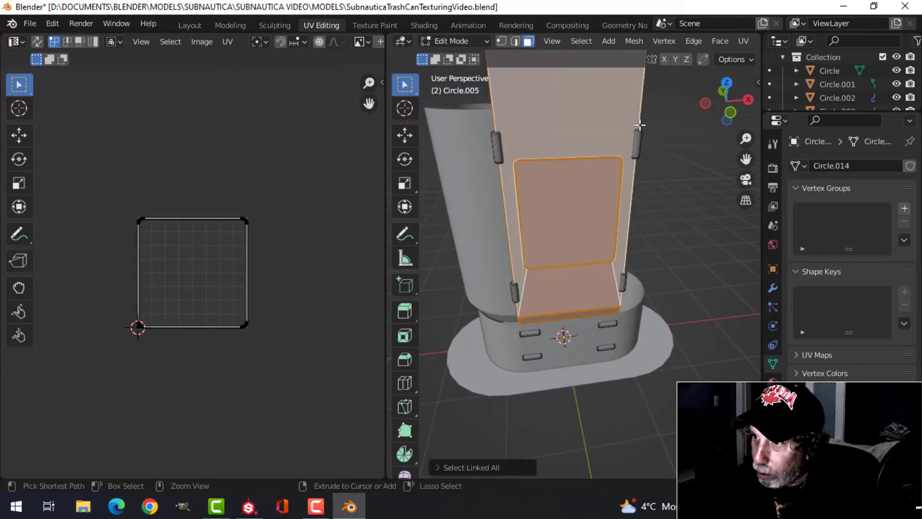
scroll(602, 144, down, 2)
key(u)
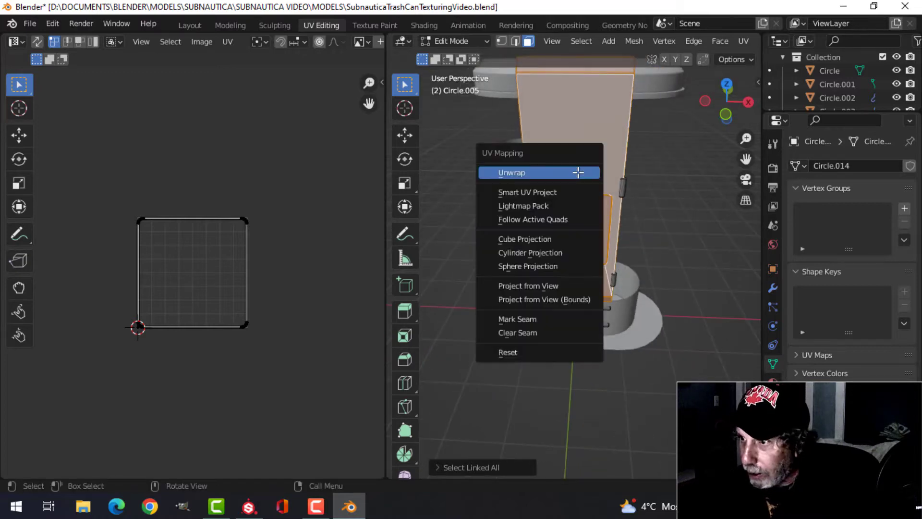
click(572, 237)
Step: Pack all of the front panel's overlapping UV islands with UVPackmaster3 in Single Tile mode
scroll(288, 248, up, 4)
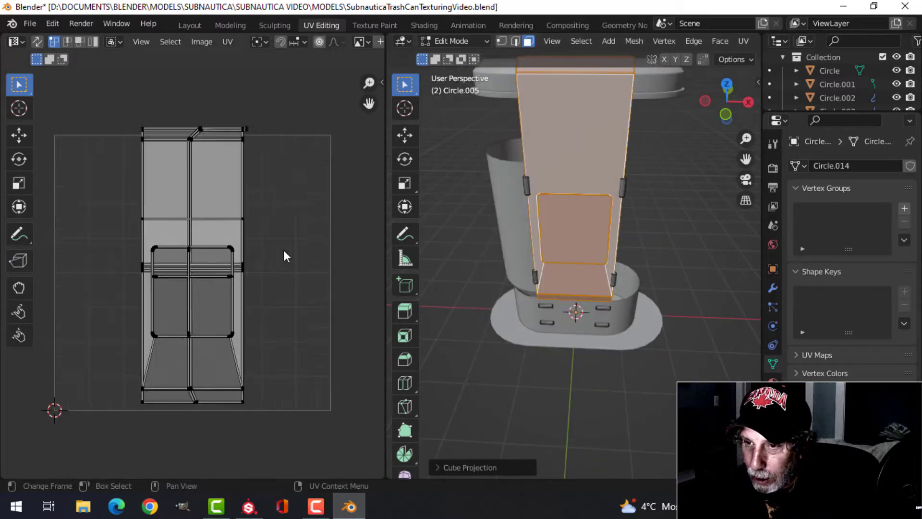
scroll(284, 249, down, 2)
key(a)
key(n)
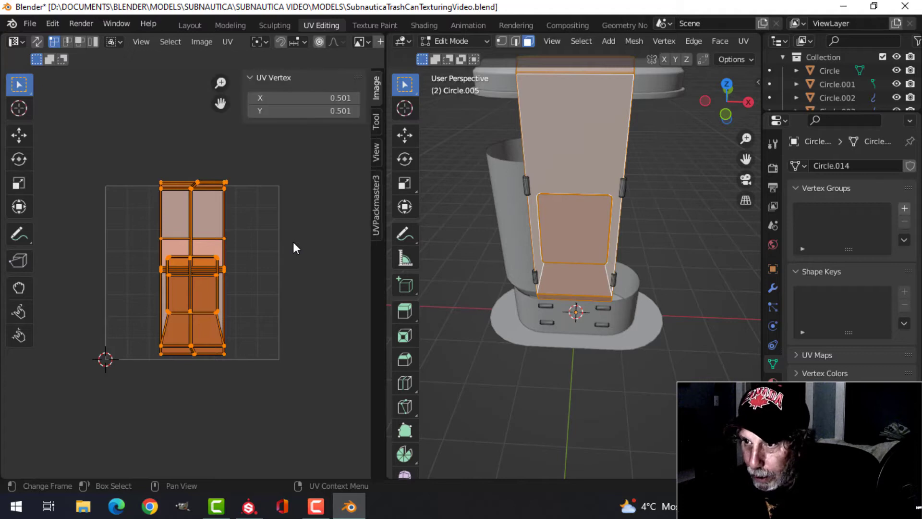
click(380, 208)
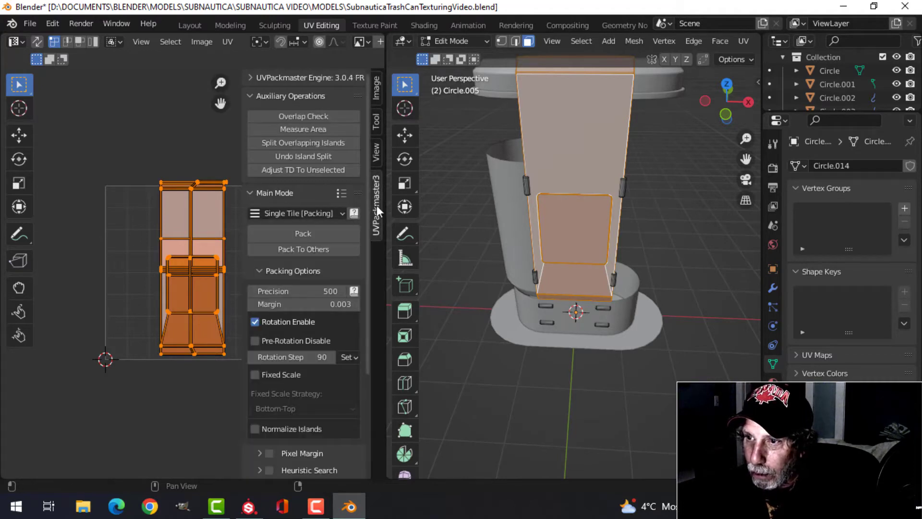
click(229, 41)
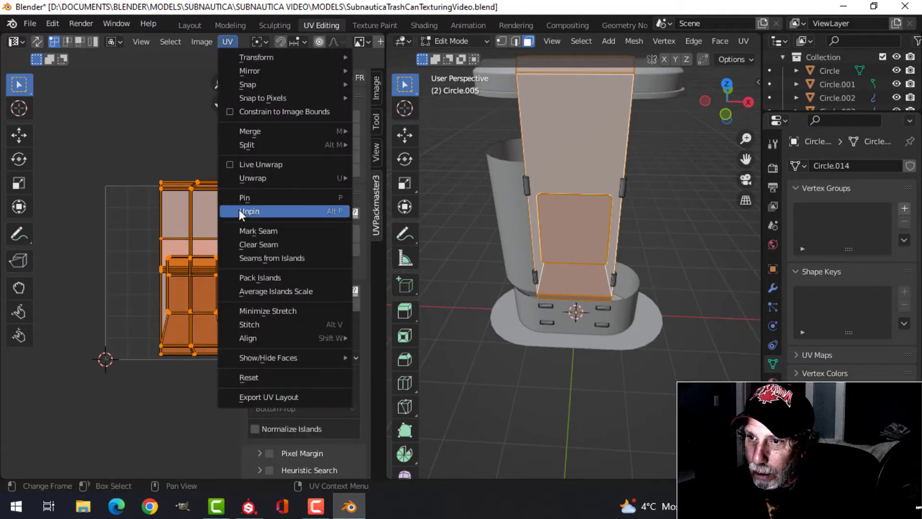
click(305, 233)
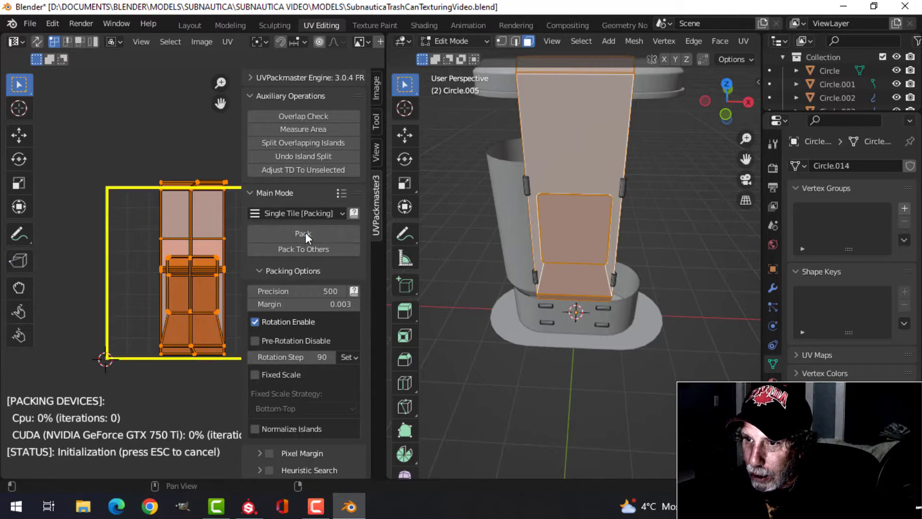
key(n)
scroll(303, 234, down, 2)
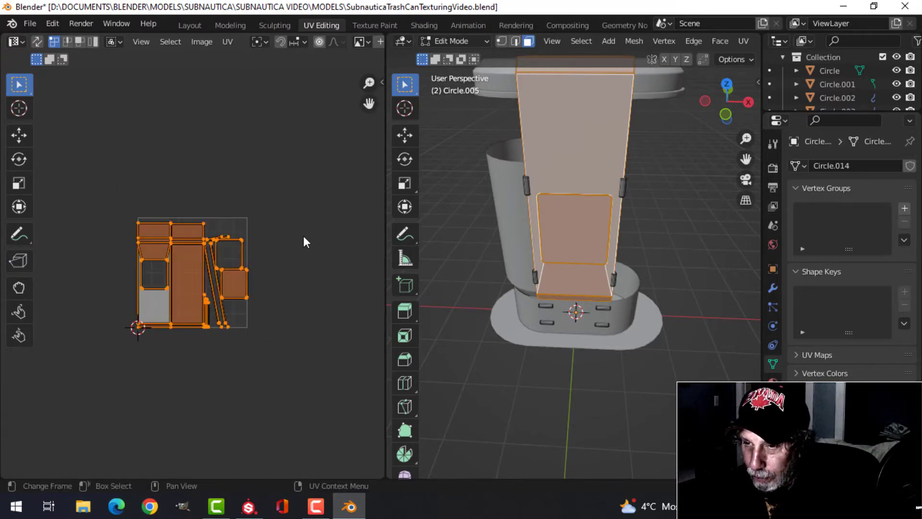
Step: Scale the packed front panel islands to about half size and move them just right of the UV square
key(s)
click(253, 252)
key(g)
click(365, 251)
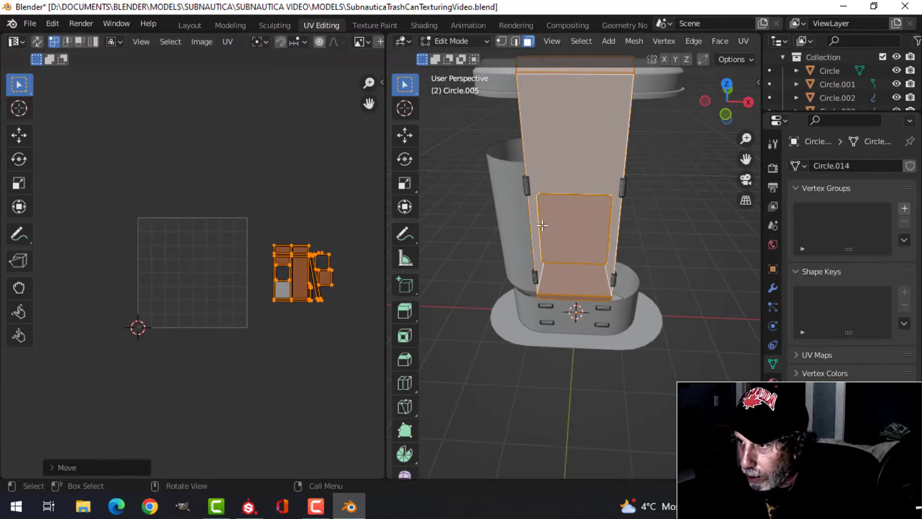
Step: Unwrap the four vertical pins on the front panel's sides with Cylinder Projection from the orthographic front view
scroll(568, 207, up, 2)
click(503, 149)
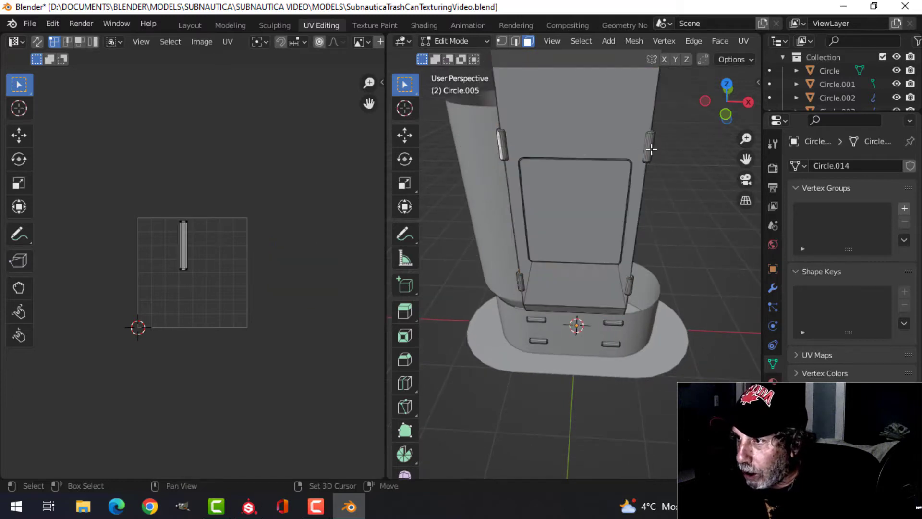
middle_drag(623, 237, 646, 286)
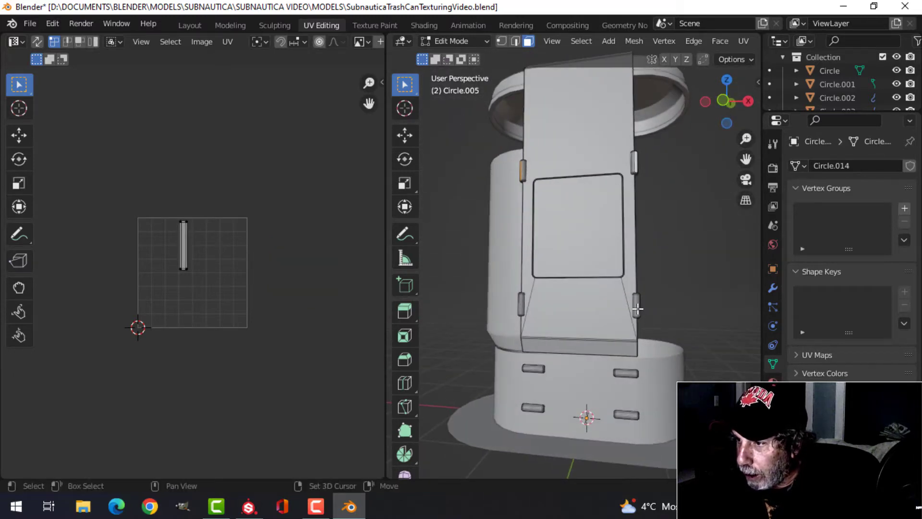
shift+middle_drag(550, 316, 524, 212)
scroll(473, 227, up, 2)
key(ctrl+l)
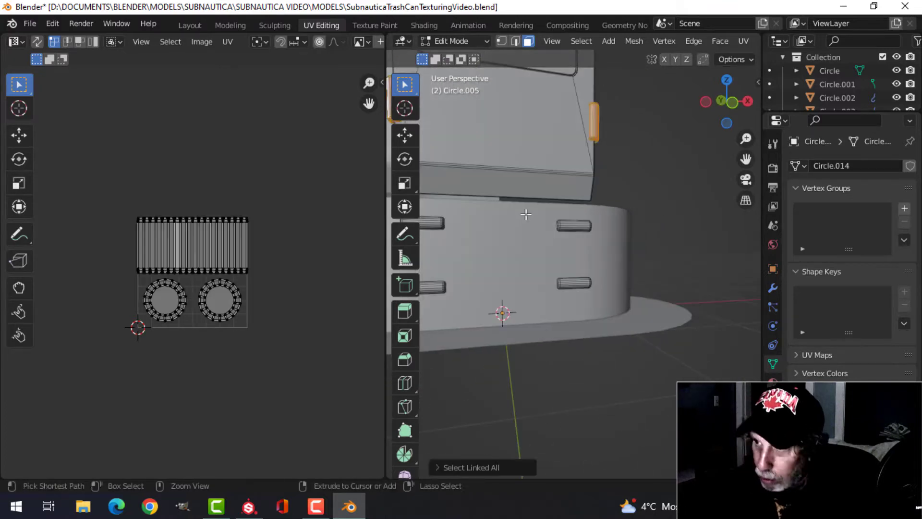
middle_drag(636, 261, 645, 249)
key(KP_1)
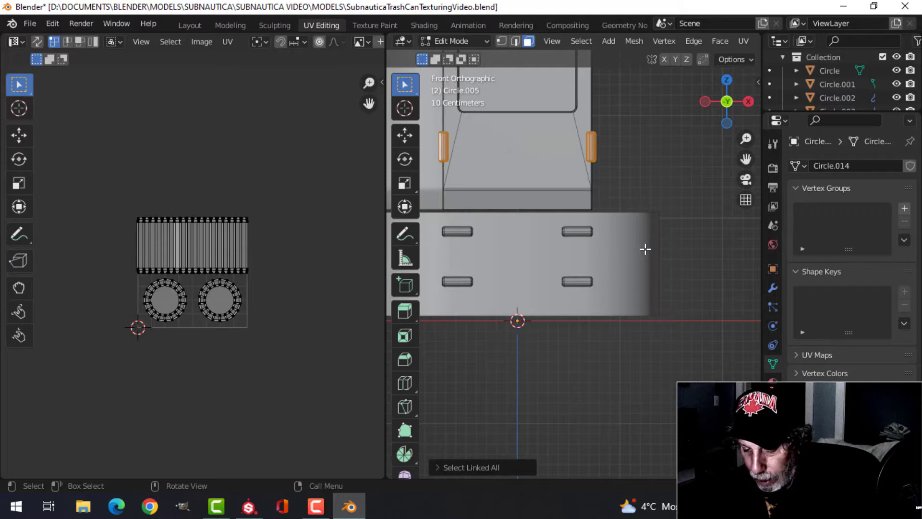
key(u)
click(635, 263)
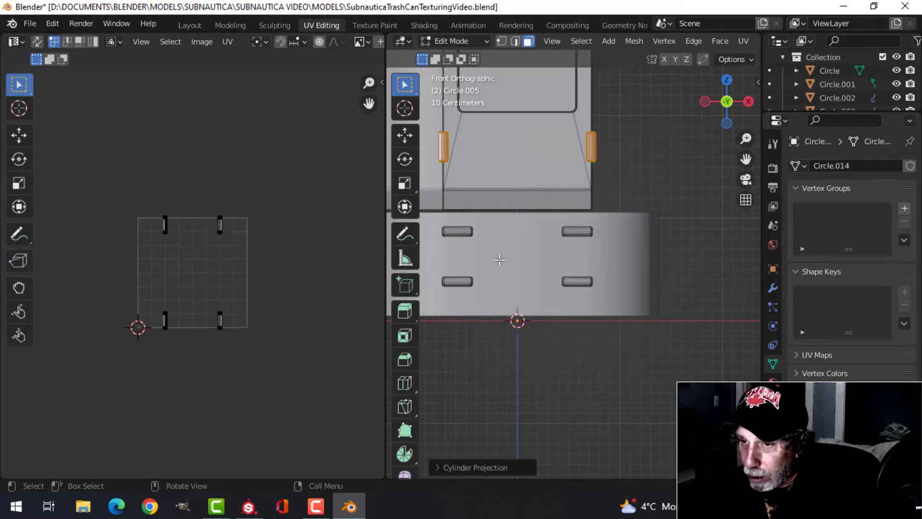
Step: Move the four vertical pins' UV islands below and to the right of the UV square
scroll(258, 267, down, 1)
key(a)
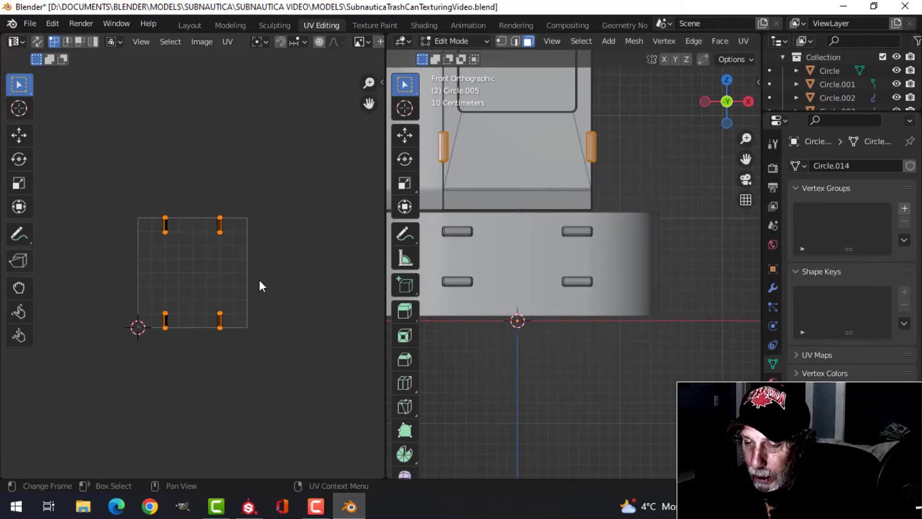
scroll(258, 278, down, 2)
key(g)
click(323, 391)
scroll(315, 377, up, 1)
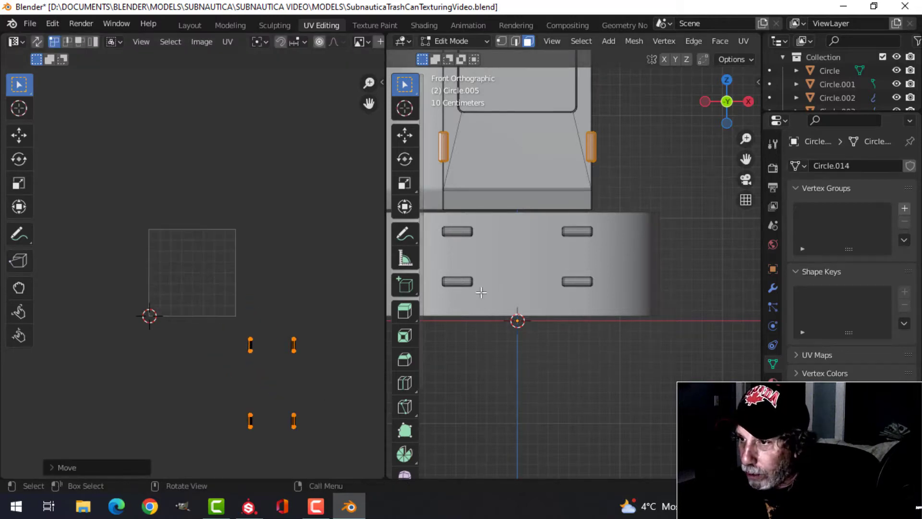
Step: Unwrap the four horizontal pins on the base with Cylinder Projection from the orthographic right view
click(460, 233)
click(457, 232)
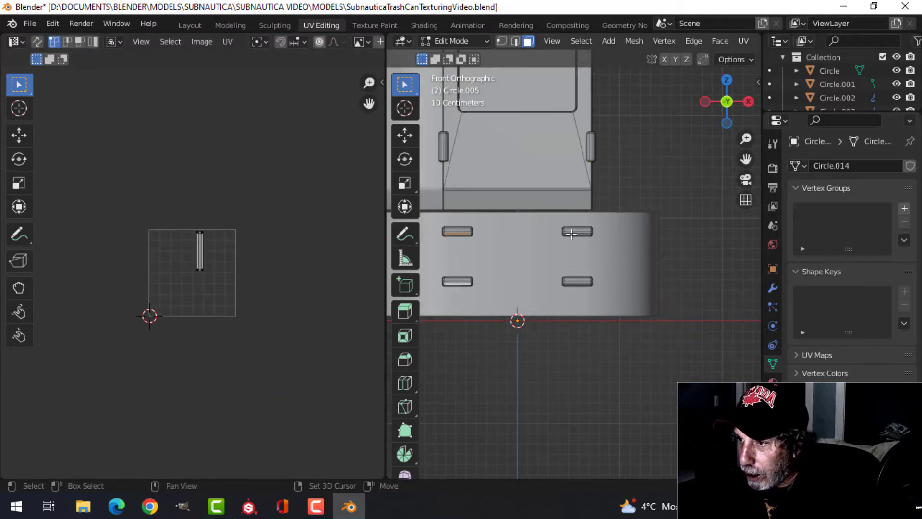
key(ctrl+l)
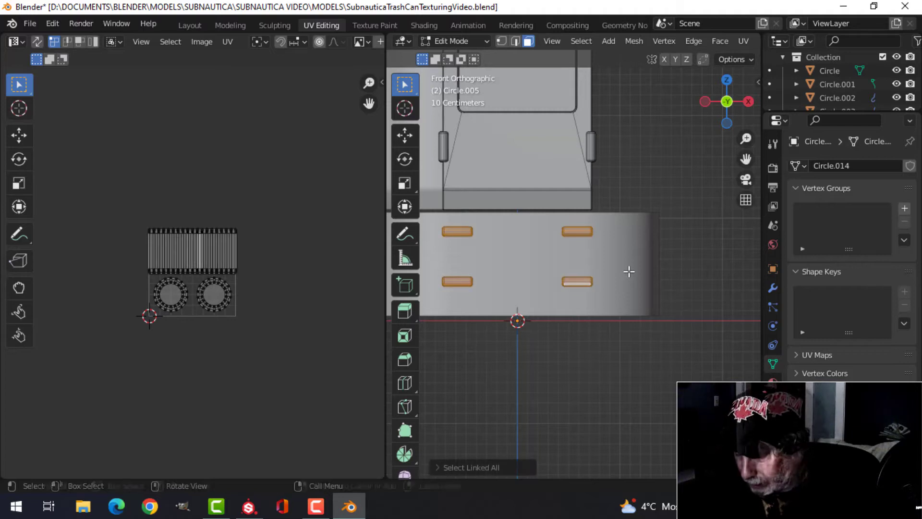
key(KP_3)
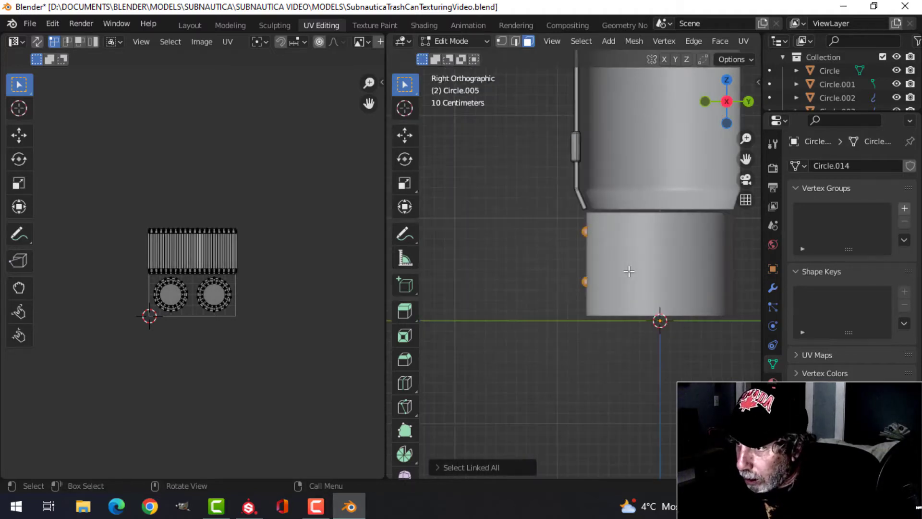
key(u)
click(629, 272)
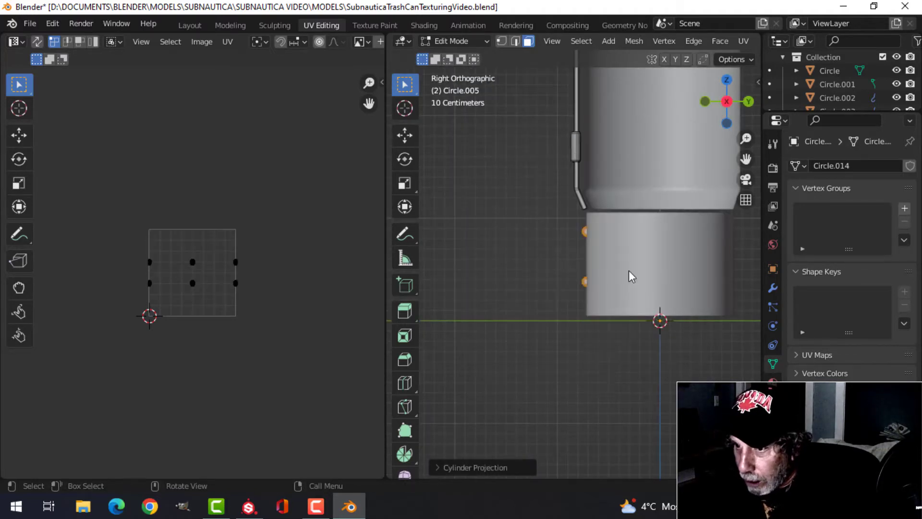
Step: Move all of the horizontal pins' UV islands to the space directly below the UV square
scroll(258, 319, up, 3)
scroll(258, 321, down, 3)
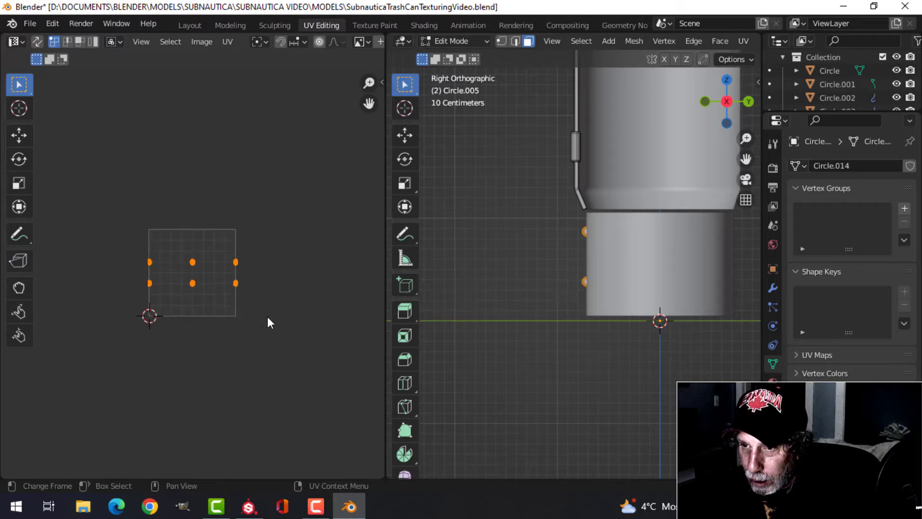
scroll(258, 318, up, 3)
scroll(258, 315, down, 3)
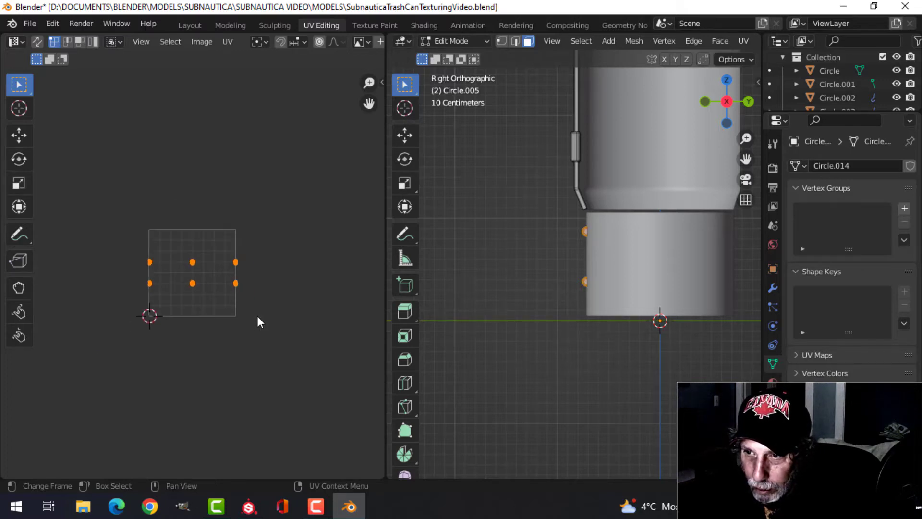
key(g)
click(259, 425)
scroll(603, 287, down, 3)
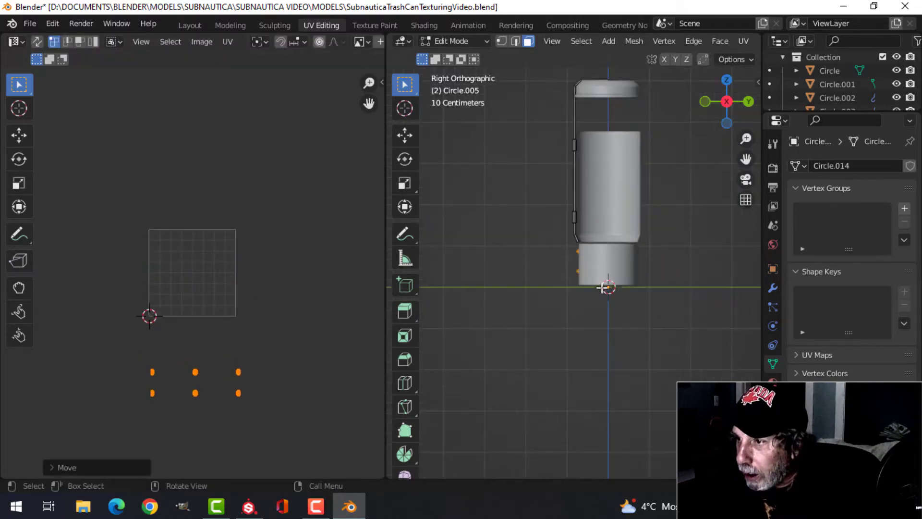
Step: Open all of the trash can's objects together in Edit Mode with their combined UV layout shown
key(Tab)
key(a)
key(Tab)
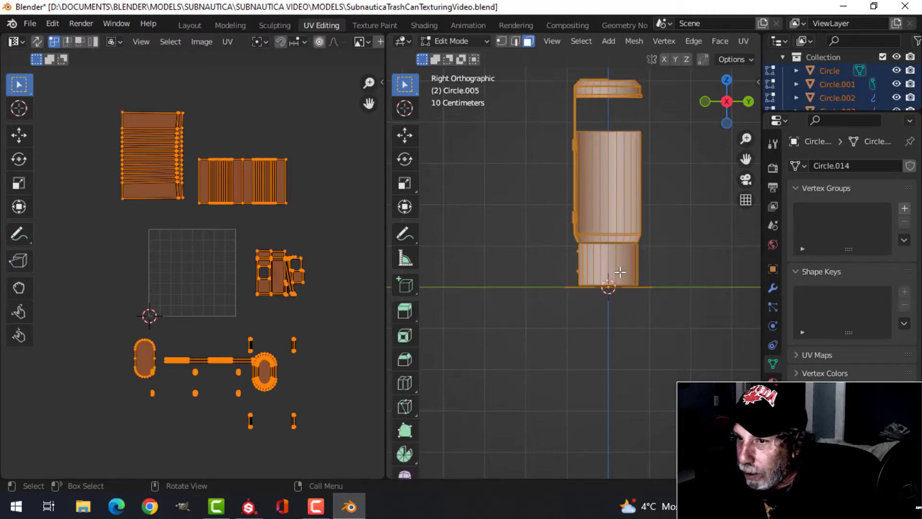
middle_drag(624, 230, 643, 241)
scroll(258, 238, up, 1)
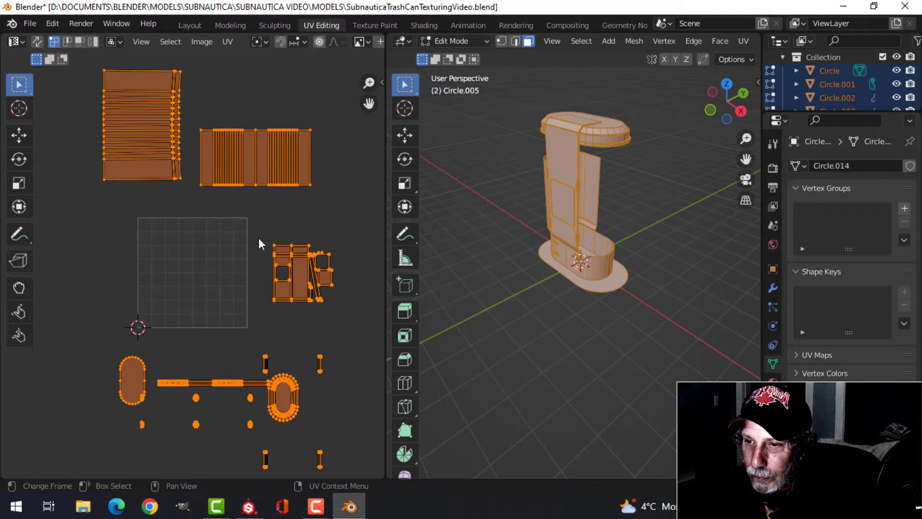
scroll(259, 239, down, 1)
scroll(250, 238, up, 3)
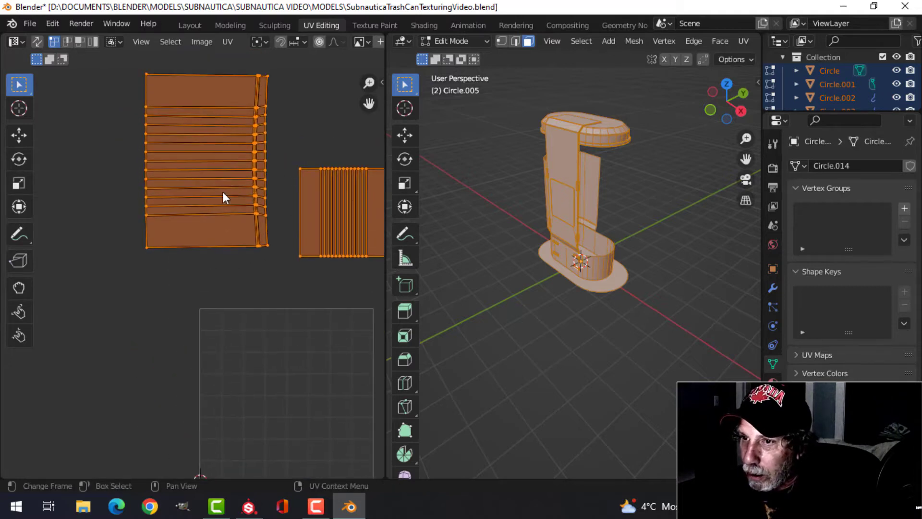
Step: Select the entire curved body shell of the trash can by extending one of its faces to all linked geometry
click(525, 206)
middle_drag(525, 207, 483, 202)
scroll(490, 188, up, 3)
click(477, 165)
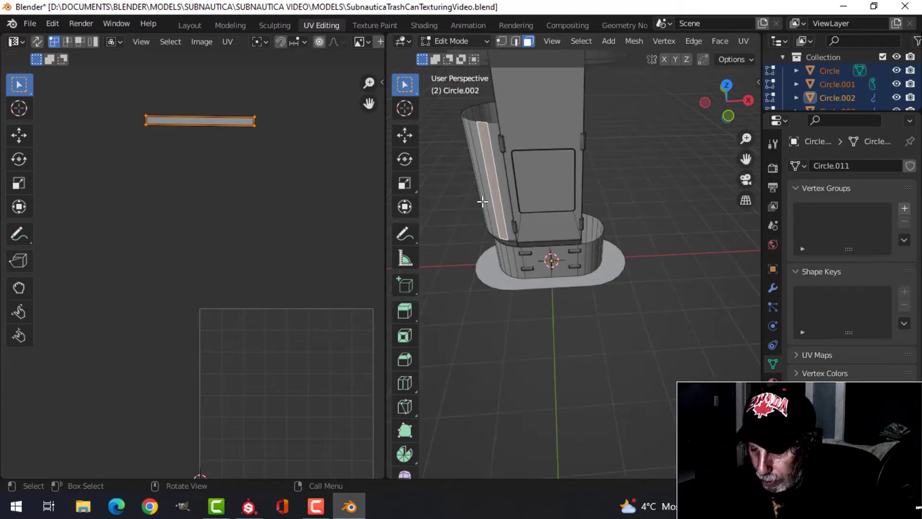
key(ctrl+l)
middle_drag(470, 164, 593, 150)
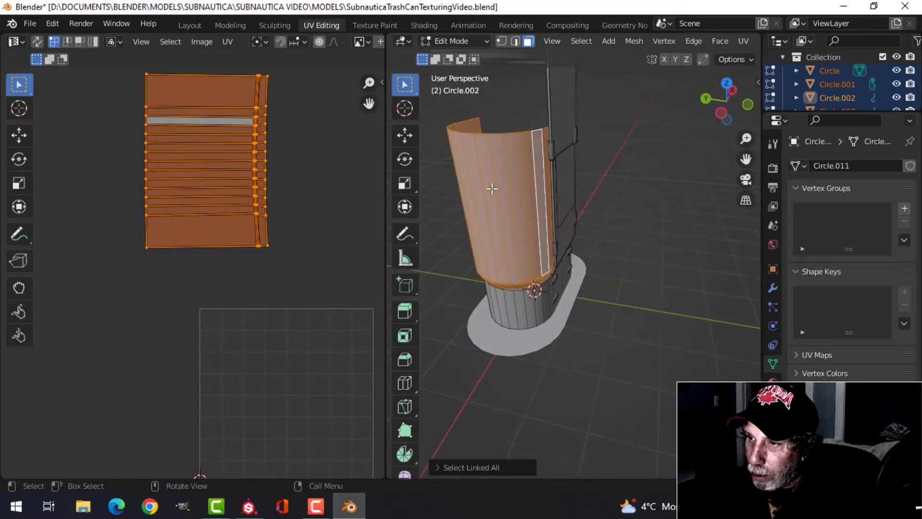
scroll(257, 201, down, 1)
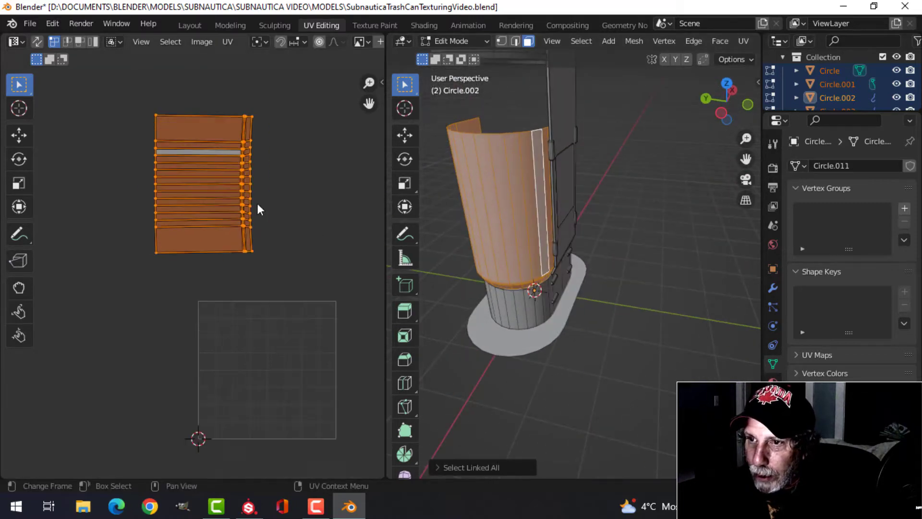
Step: Flatten one short horizontal edge in the shell UV island's outer column by scaling it to 0 along Y
middle_drag(259, 200, 148, 259)
scroll(272, 245, up, 4)
scroll(246, 222, up, 1)
middle_drag(247, 217, 288, 264)
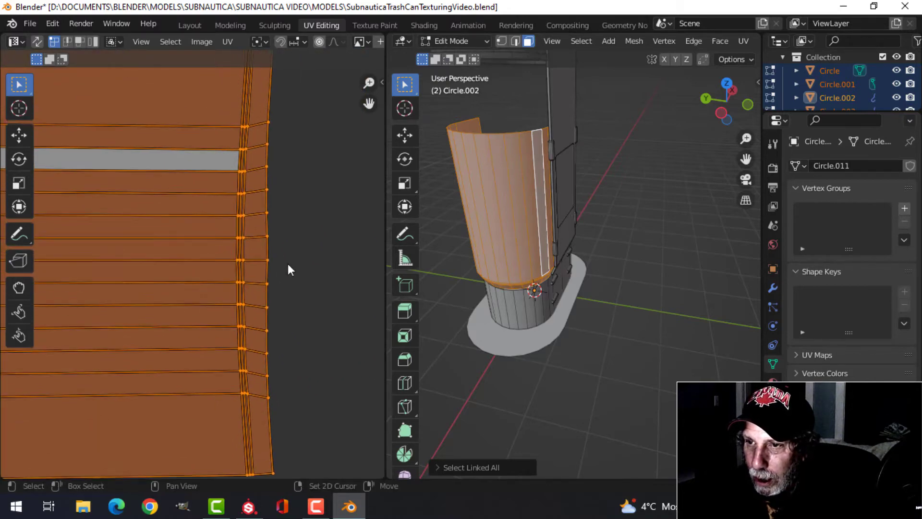
scroll(287, 259, up, 2)
key(alt+a)
scroll(291, 211, down, 1)
middle_drag(298, 195, 282, 171)
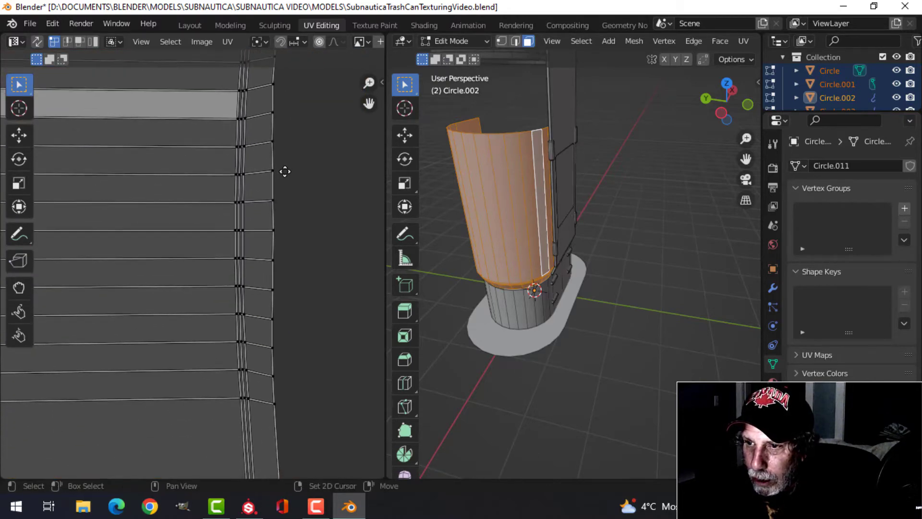
scroll(277, 220, up, 1)
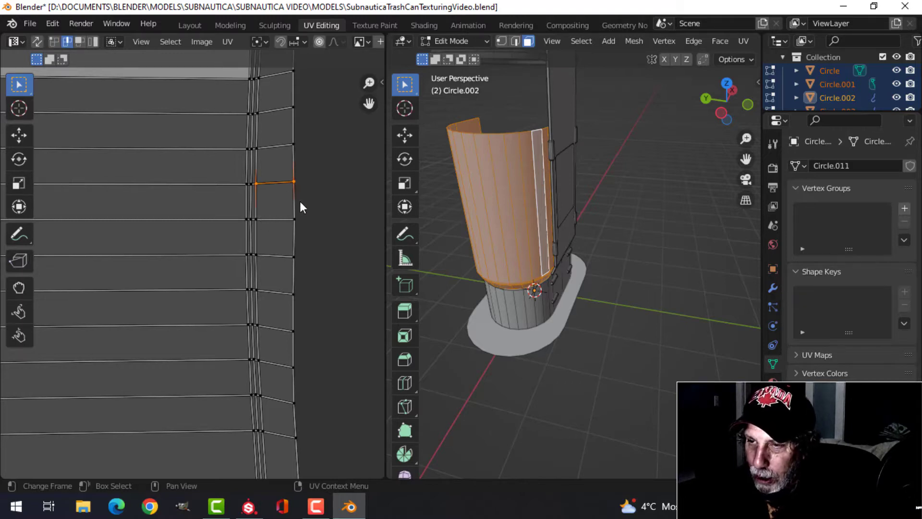
key(s)
key(y)
key(0)
key(Return)
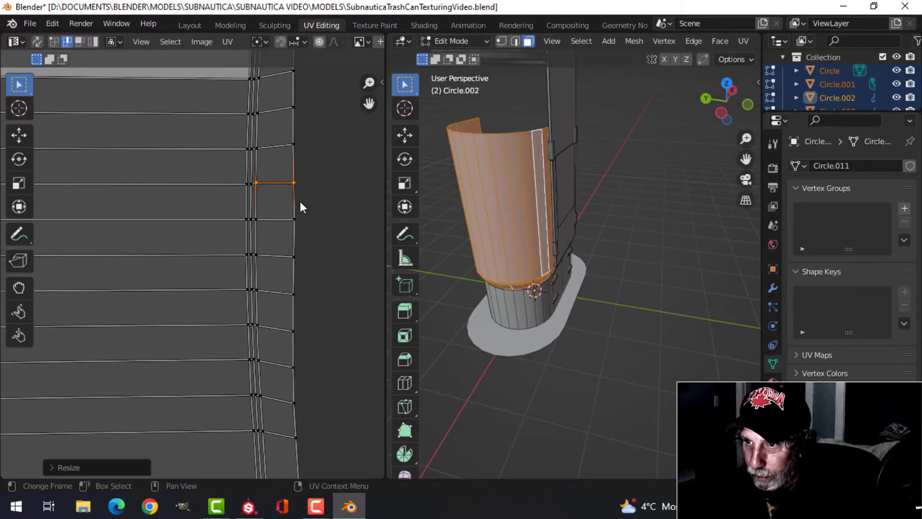
Step: Flatten the neighbouring horizontal edge directly below it by scaling it to 0 along Y
click(271, 219)
key(s)
key(y)
key(0)
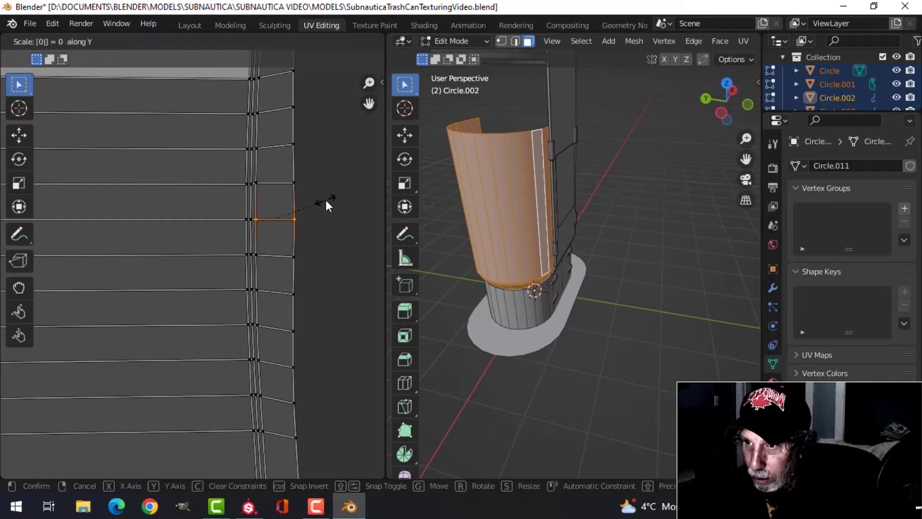
key(Return)
Step: Straighten both vertical edges of the same UV face by scaling each one flat along X
click(298, 211)
key(s)
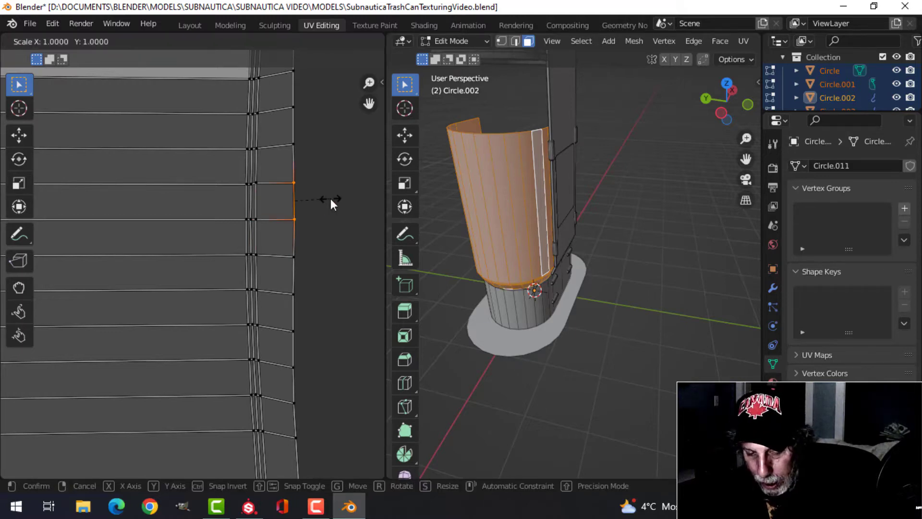
key(y)
key(0)
key(Return)
click(272, 204)
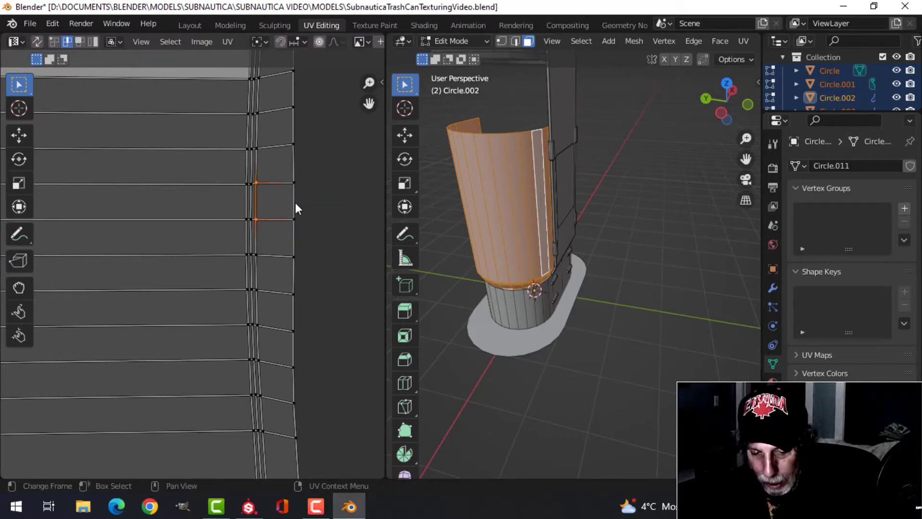
key(s)
key(x)
key(Return)
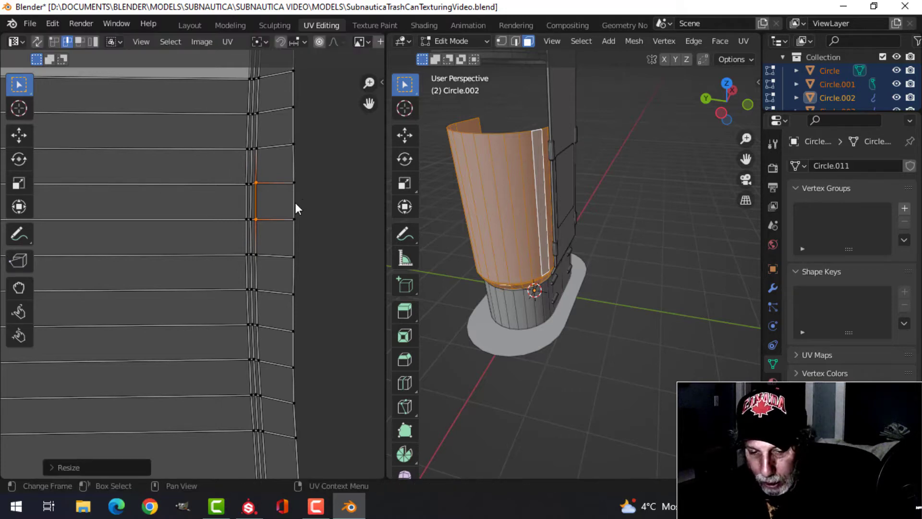
Step: Make the squared-up face the active one and apply Follow Active Quads to the whole shell island
key(3)
click(279, 206)
scroll(329, 201, down, 1)
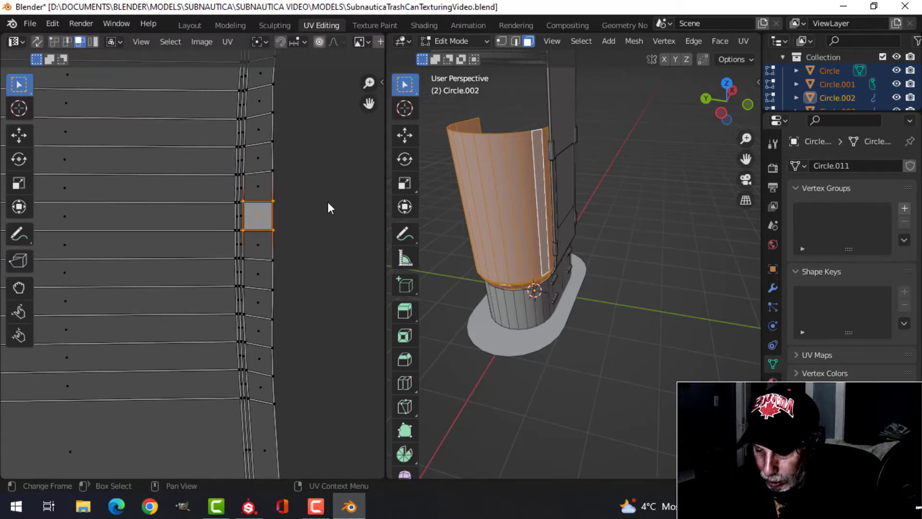
key(a)
scroll(288, 219, down, 4)
right_click(166, 201)
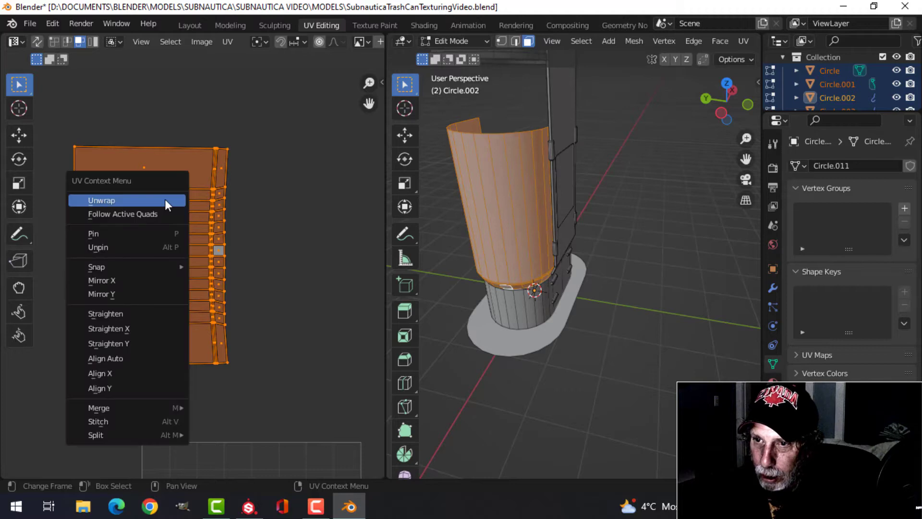
click(156, 211)
Step: Scale the straightened shell island to about half its size and move it into the UV square
scroll(258, 255, down, 2)
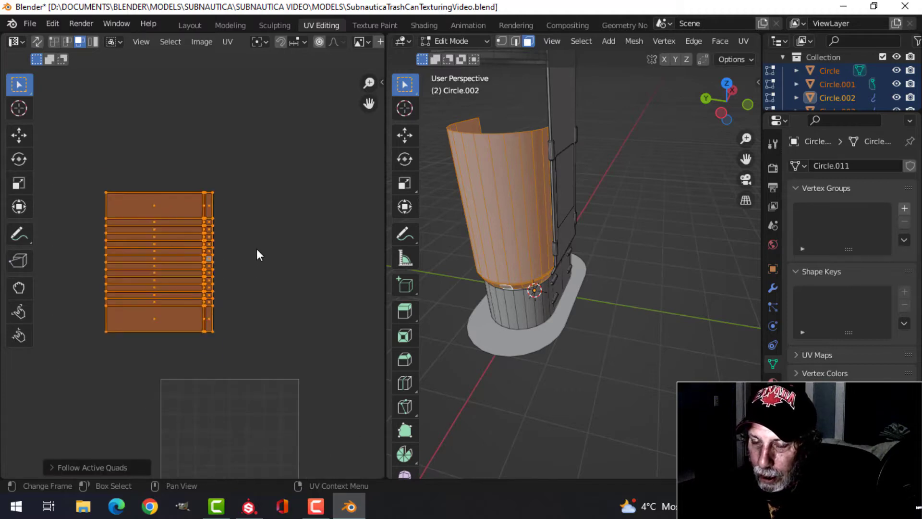
scroll(262, 251, up, 3)
scroll(262, 251, down, 3)
scroll(260, 248, down, 3)
key(s)
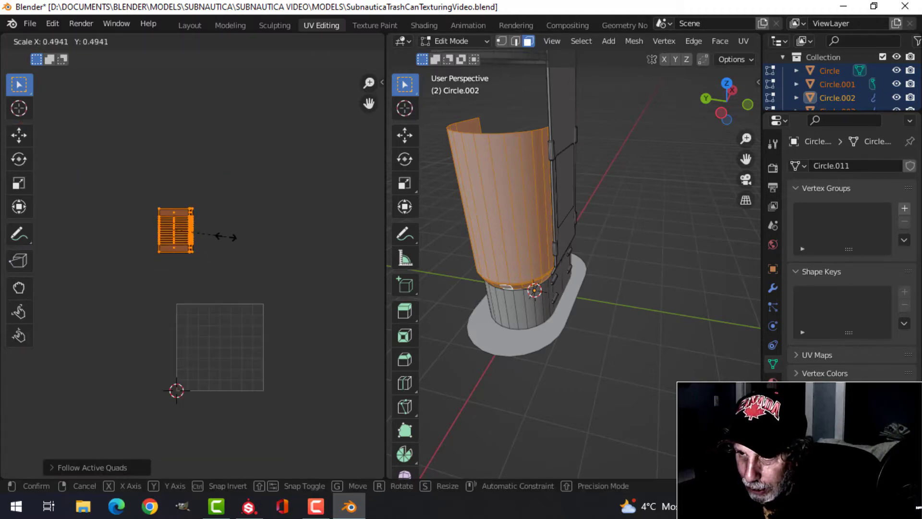
click(212, 221)
key(g)
click(232, 316)
Step: Rotate the shell island 90 degrees and fit it into the upper-left corner of the UV square
scroll(245, 331, up, 2)
middle_drag(245, 330, 255, 177)
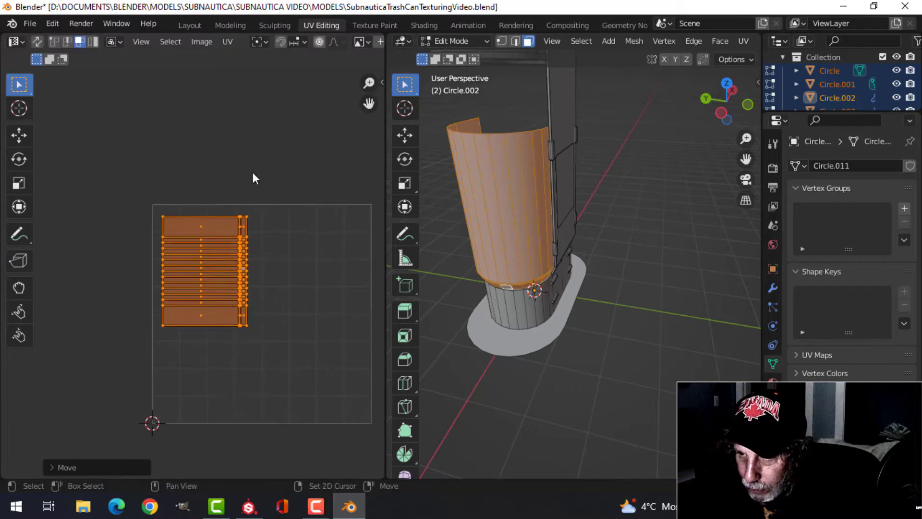
scroll(267, 235, up, 2)
middle_drag(270, 238, 212, 226)
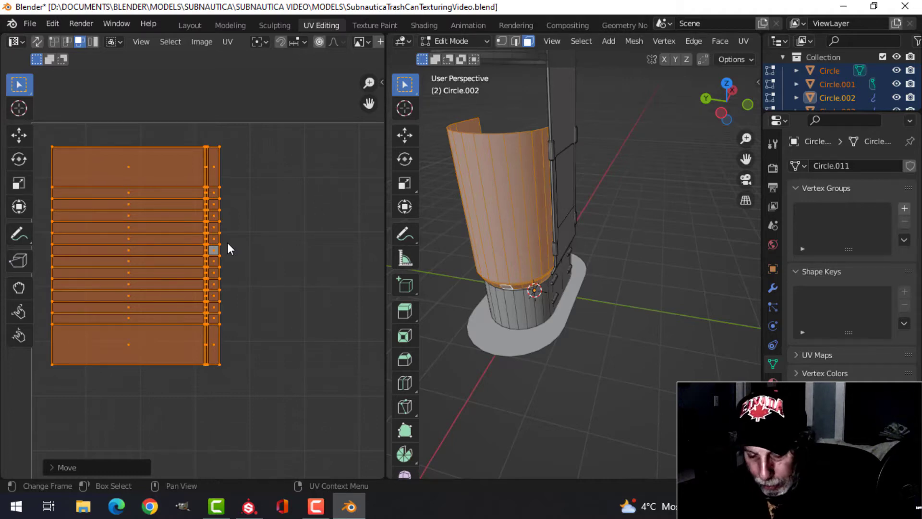
text(r90)
key(Return)
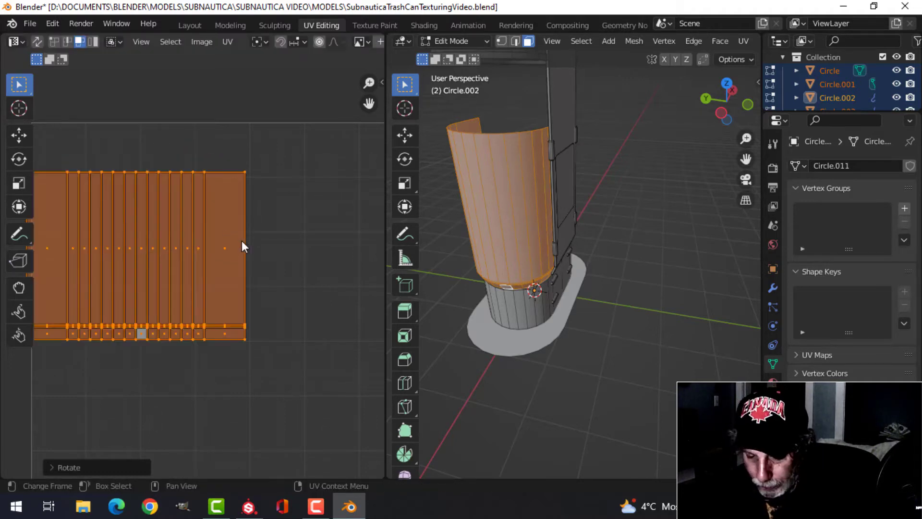
scroll(242, 246, down, 1)
key(g)
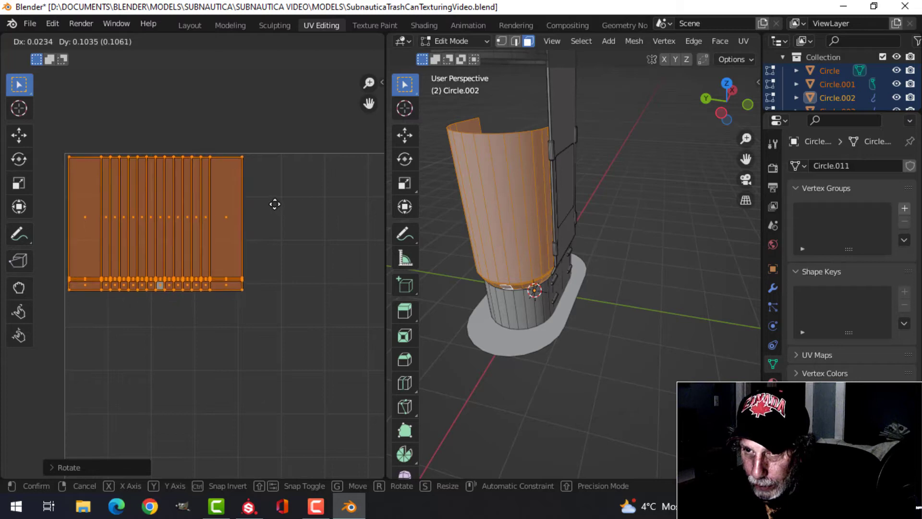
click(275, 204)
Step: Select the trash can's whole base wall, scale its UV island to about half the square's width, and move it inside the square
scroll(291, 223, down, 3)
shift+middle_drag(592, 237, 565, 218)
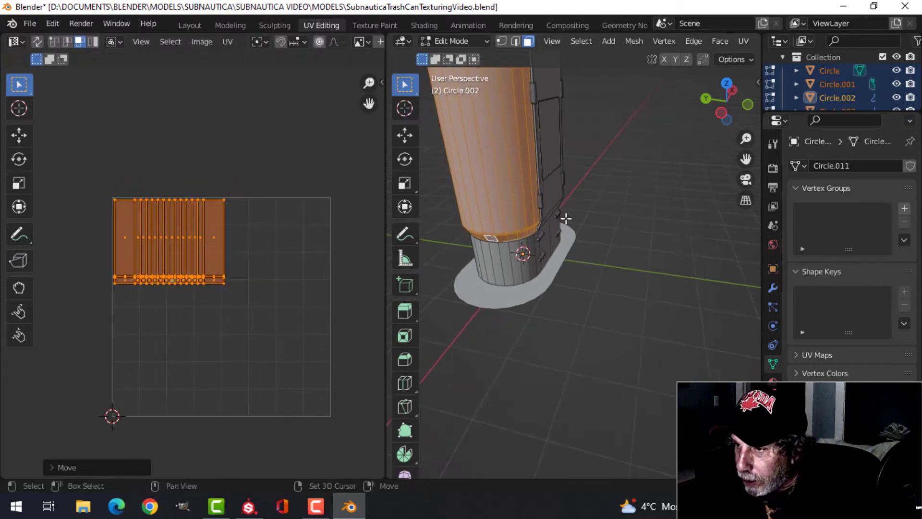
click(509, 260)
key(ctrl+l)
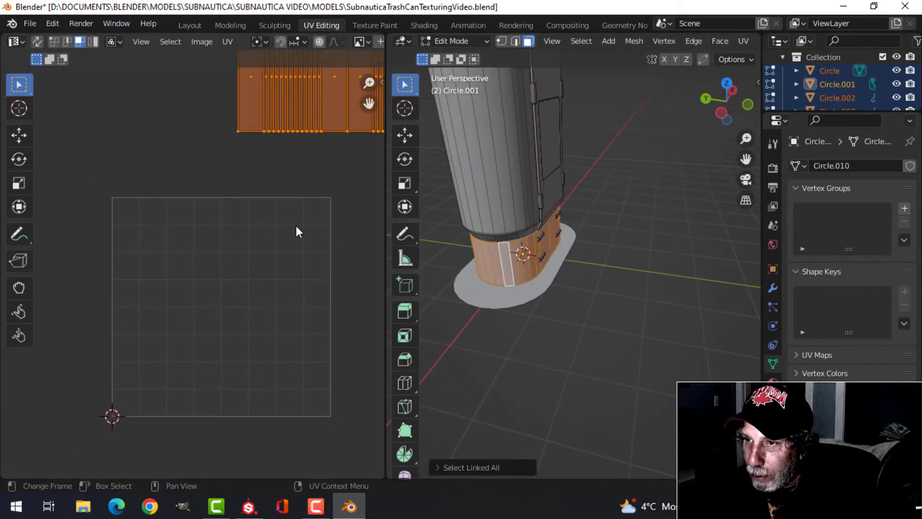
scroll(296, 226, down, 2)
key(s)
click(286, 200)
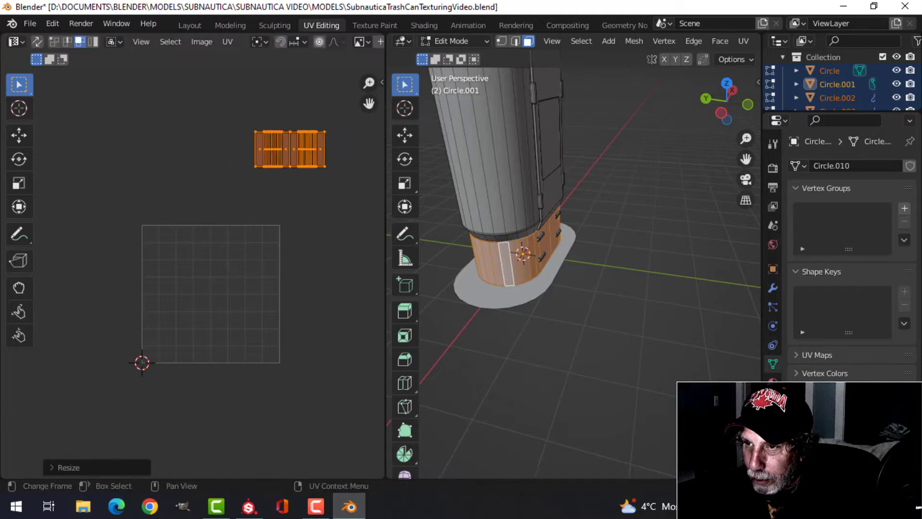
key(g)
click(227, 294)
Step: Add the entire curved body shell to the selection to compare its UV island with the base wall's island
alt+shift+click(480, 197)
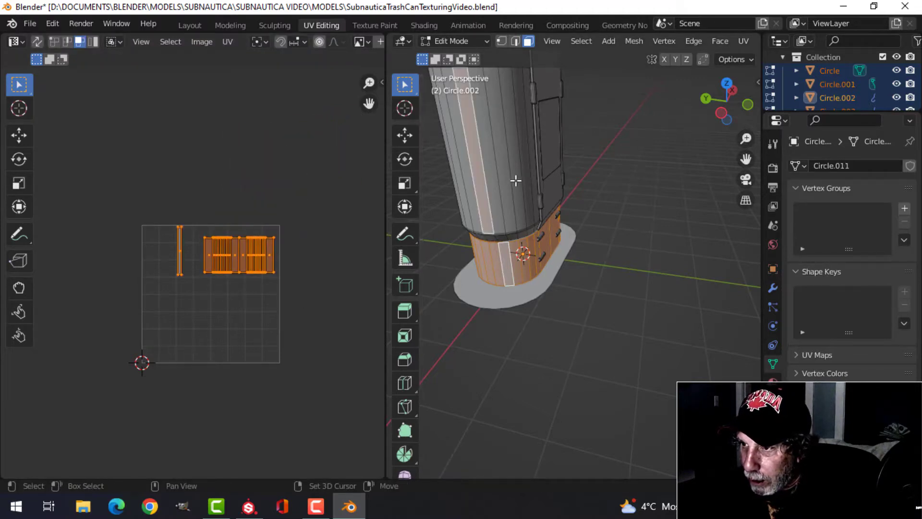
key(ctrl+l)
scroll(281, 240, up, 4)
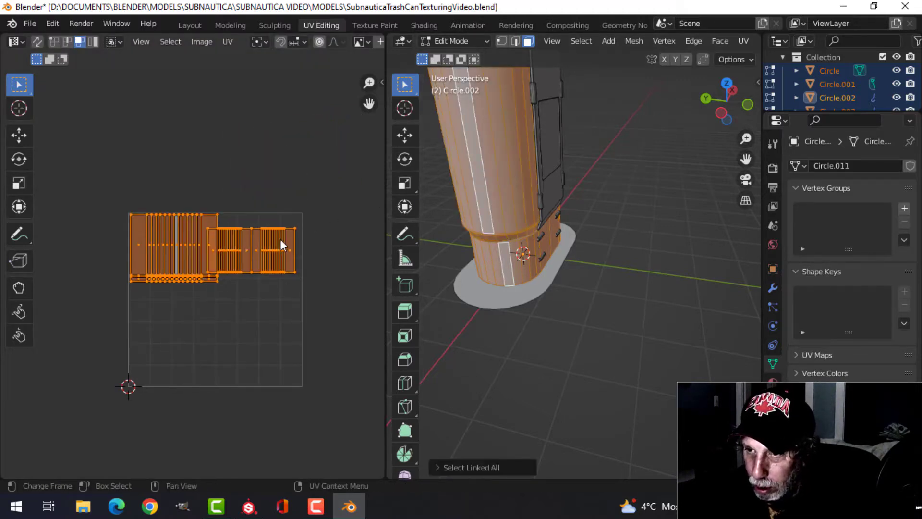
scroll(269, 246, up, 1)
middle_drag(333, 217, 266, 225)
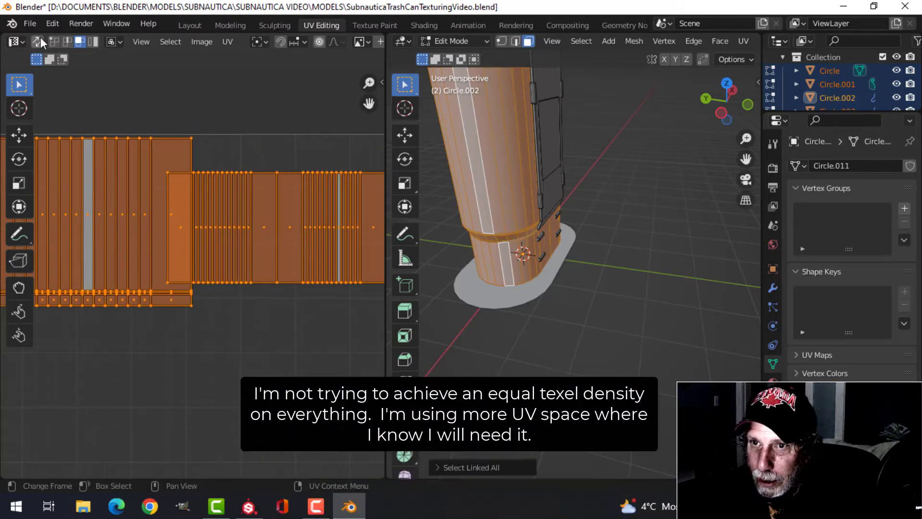
Step: Turn on UV sync selection, rotate the base wall's island 90 degrees, and place it in the UV square's upper-right corner
click(37, 42)
scroll(147, 201, down, 3)
click(228, 233)
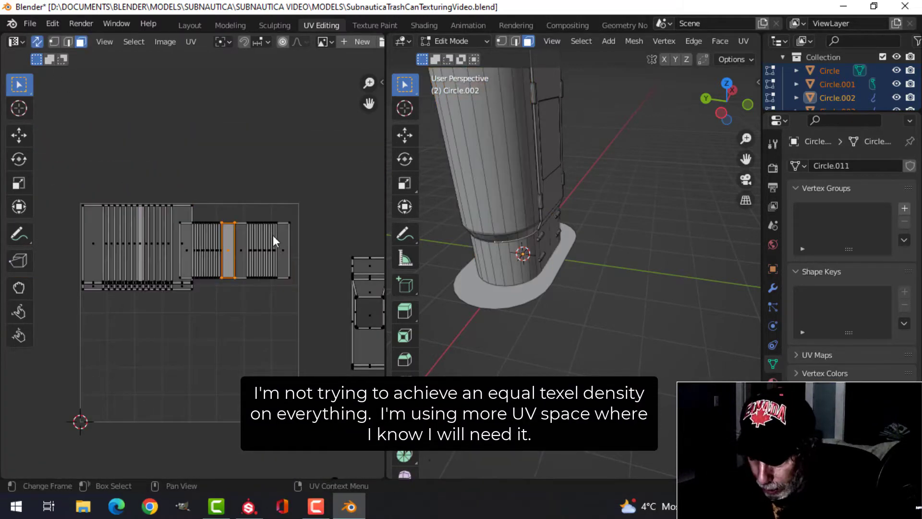
key(ctrl+l)
scroll(272, 235, up, 2)
key(r)
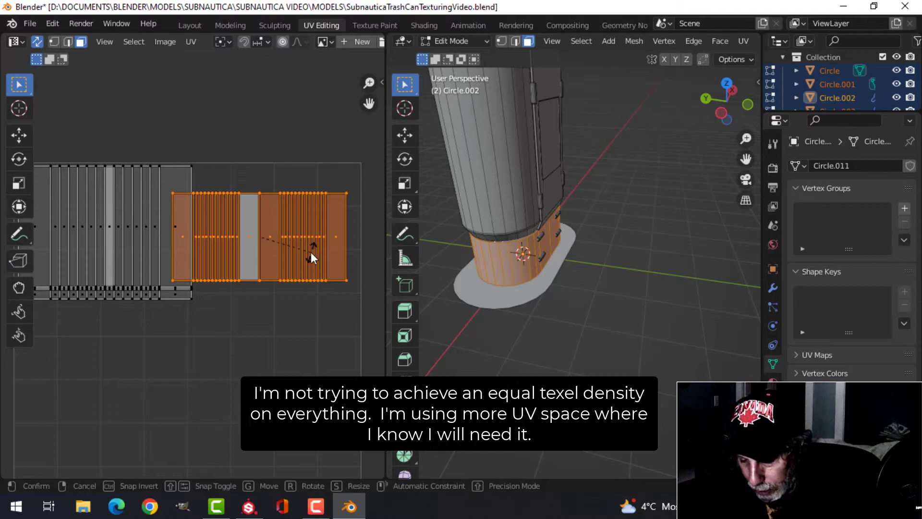
key(9)
key(0)
key(Return)
key(g)
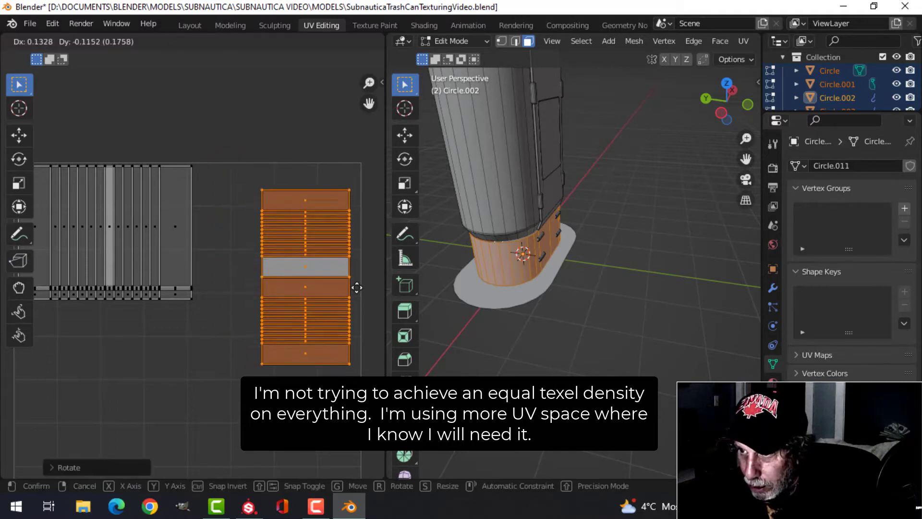
click(366, 269)
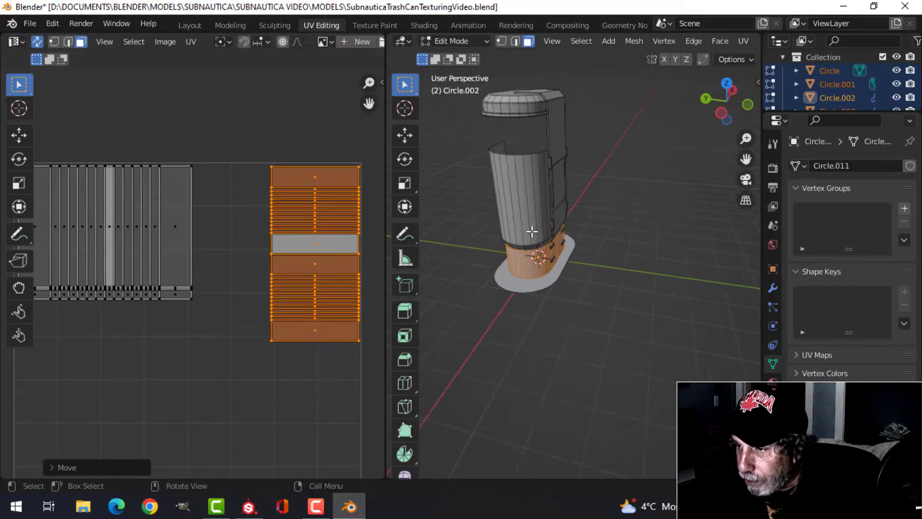
Step: Clear the selection and select the tall side panel that wraps over the lid, including all its linked geometry
middle_drag(531, 233, 505, 230)
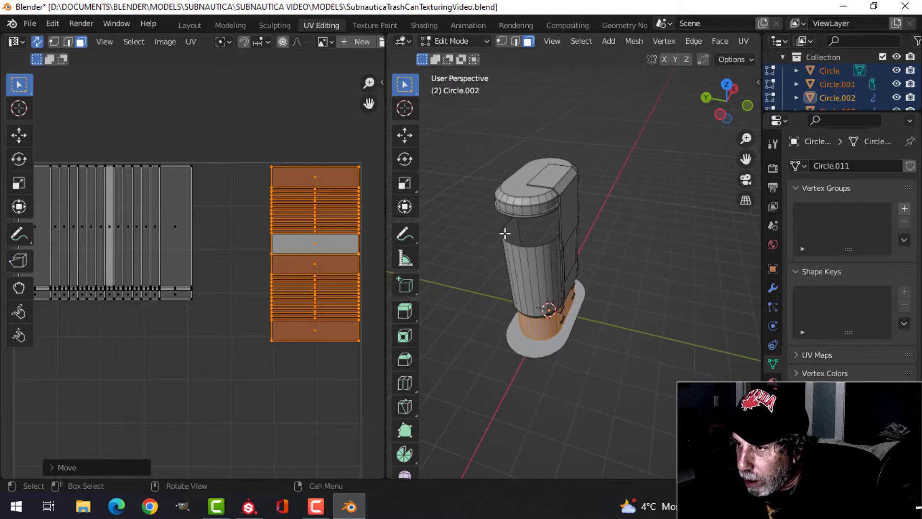
scroll(532, 206, up, 2)
key(alt+a)
middle_drag(601, 187, 578, 183)
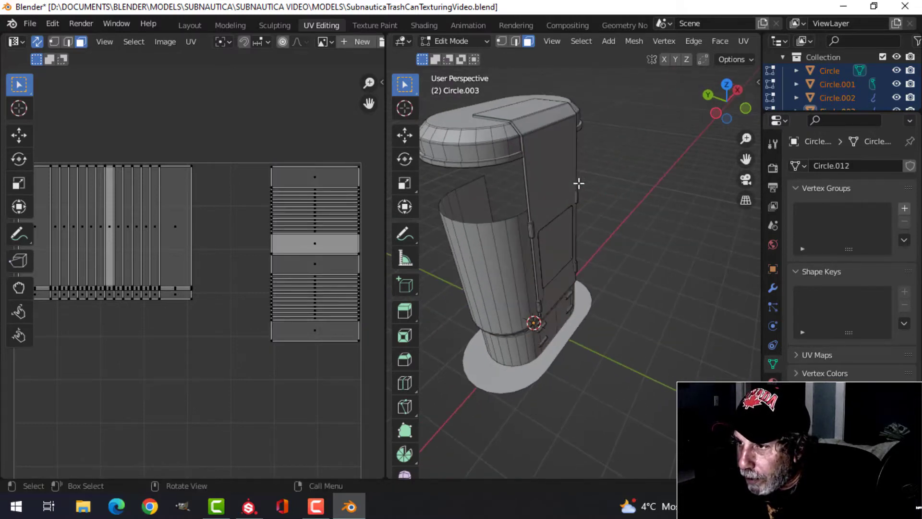
click(572, 183)
key(ctrl+l)
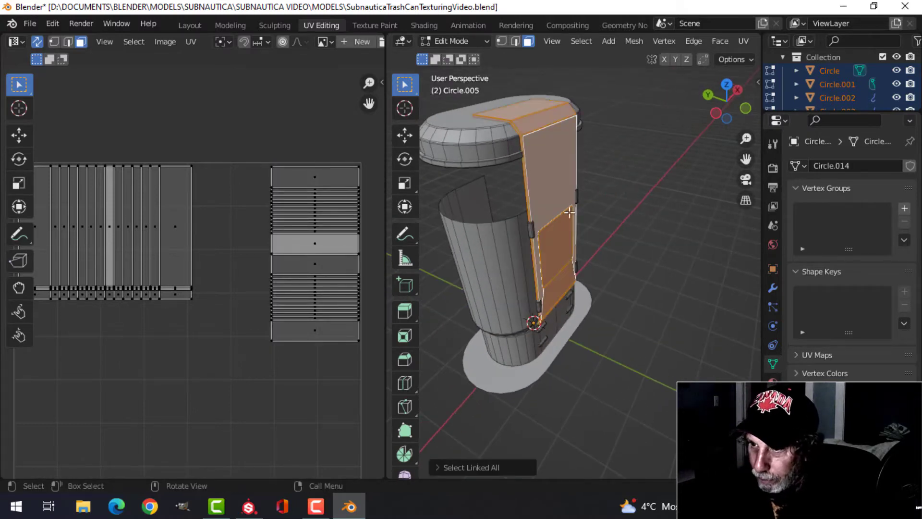
Step: Move the panel's narrow strip and small square UV islands away from its two large islands
scroll(204, 354, down, 5)
scroll(276, 309, up, 6)
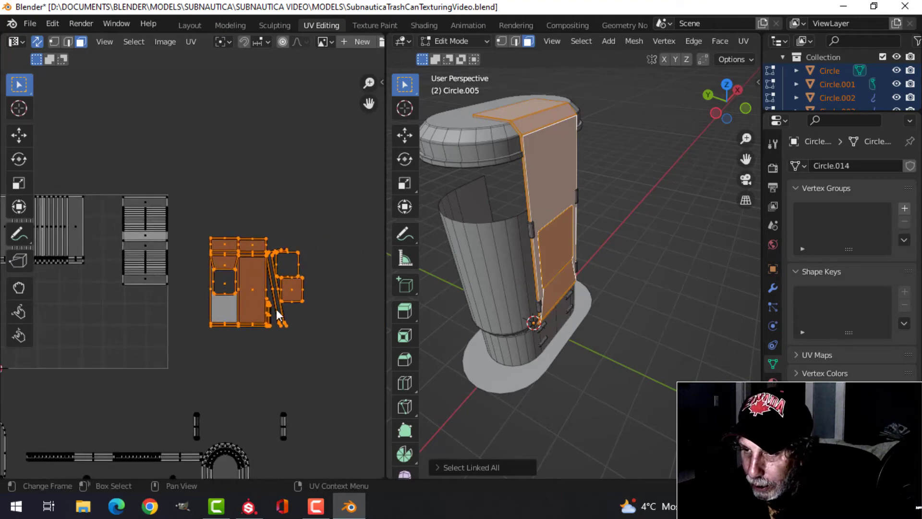
scroll(296, 292, down, 1)
key(alt+a)
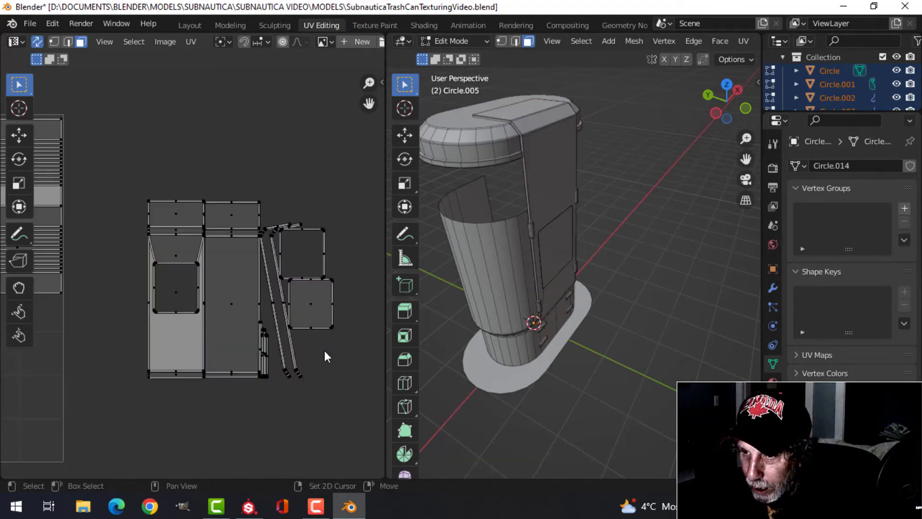
scroll(324, 350, up, 1)
drag(326, 366, 229, 151)
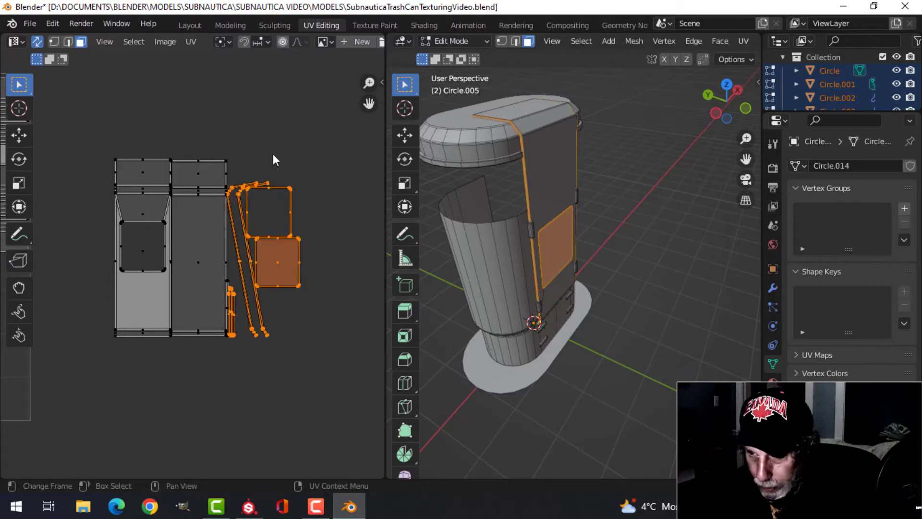
key(g)
click(292, 202)
Step: Move the panel's two large UV islands into the lower-left corner of the UV square beneath the shell island
scroll(227, 229, down, 2)
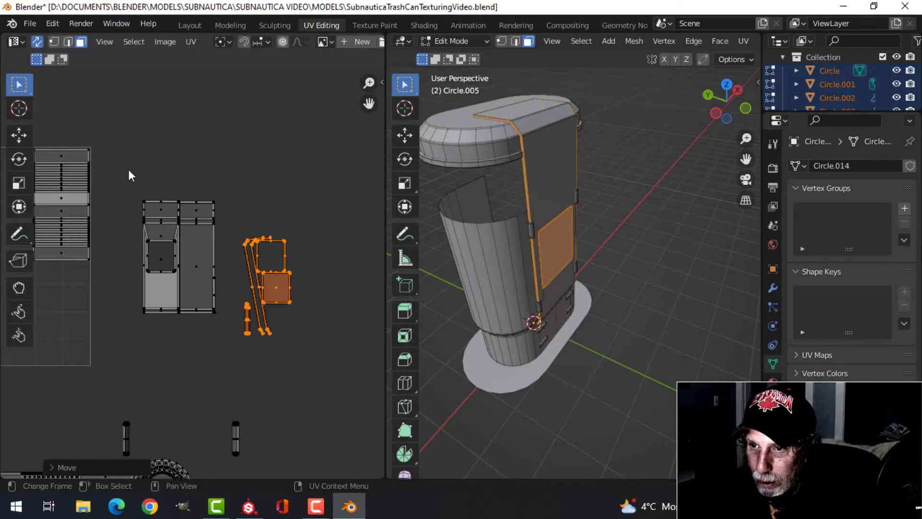
drag(129, 169, 226, 347)
scroll(221, 336, down, 2)
key(g)
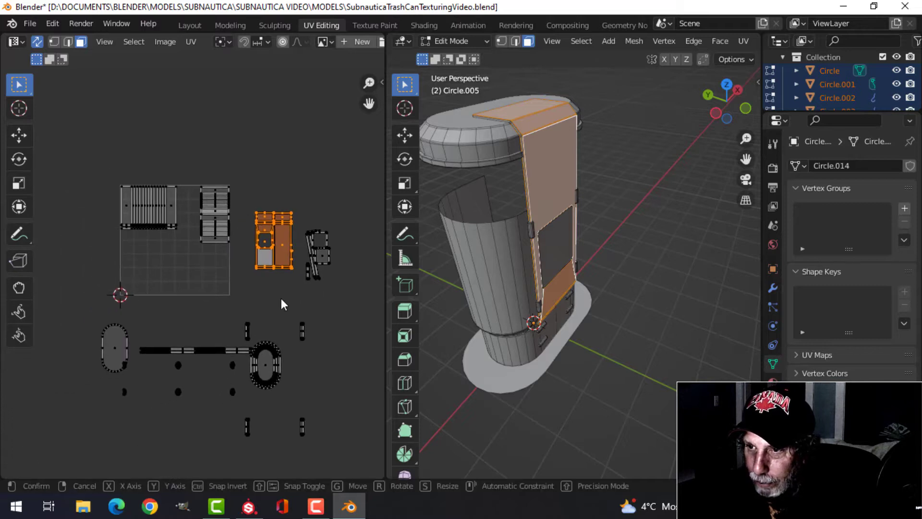
click(149, 319)
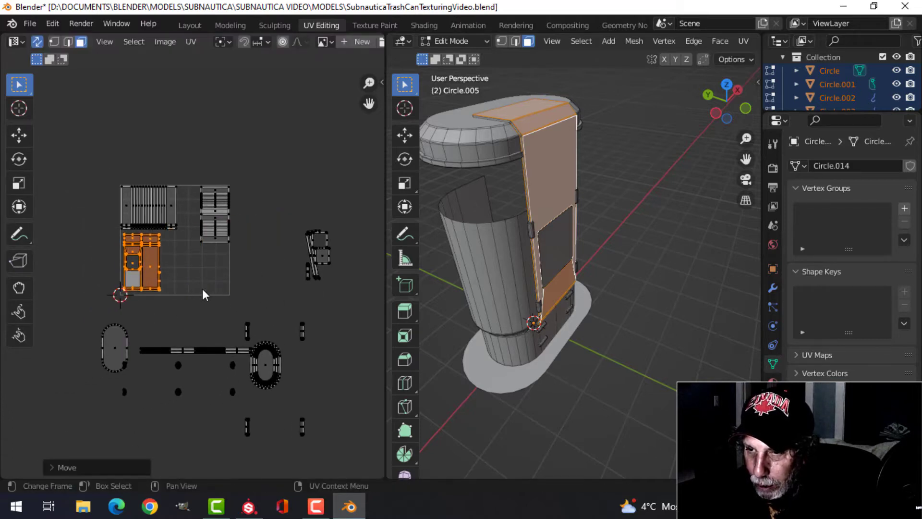
scroll(217, 299, up, 2)
scroll(249, 291, down, 2)
middle_drag(252, 289, 208, 294)
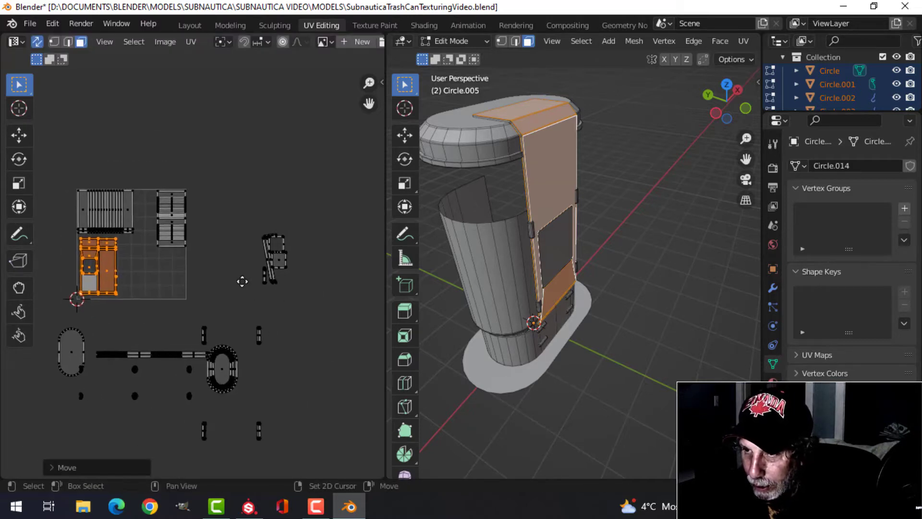
drag(246, 219, 317, 303)
middle_drag(511, 253, 495, 241)
scroll(319, 286, up, 2)
middle_drag(450, 264, 502, 250)
click(506, 250)
key(ctrl+l)
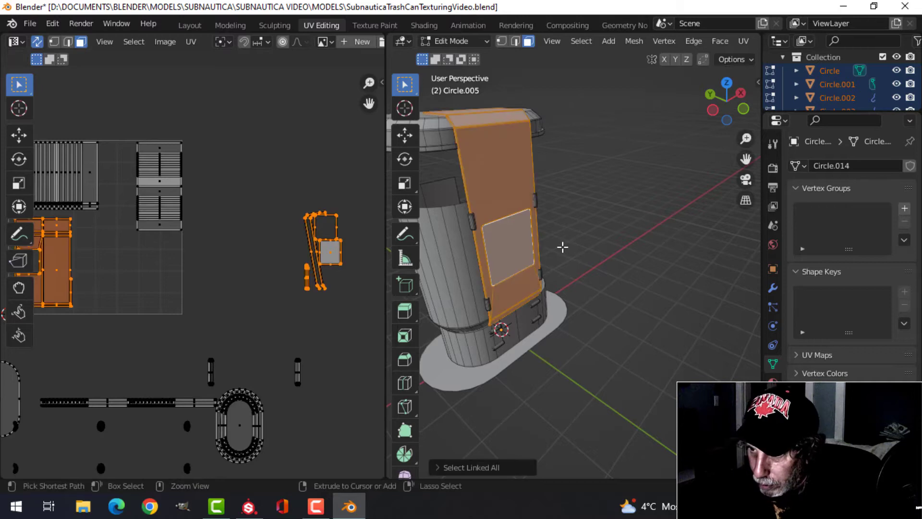
click(561, 247)
Step: Select the tall panel's square inset face, grow the selection to its border, and move its UV island clear of the neighbouring square
click(527, 243)
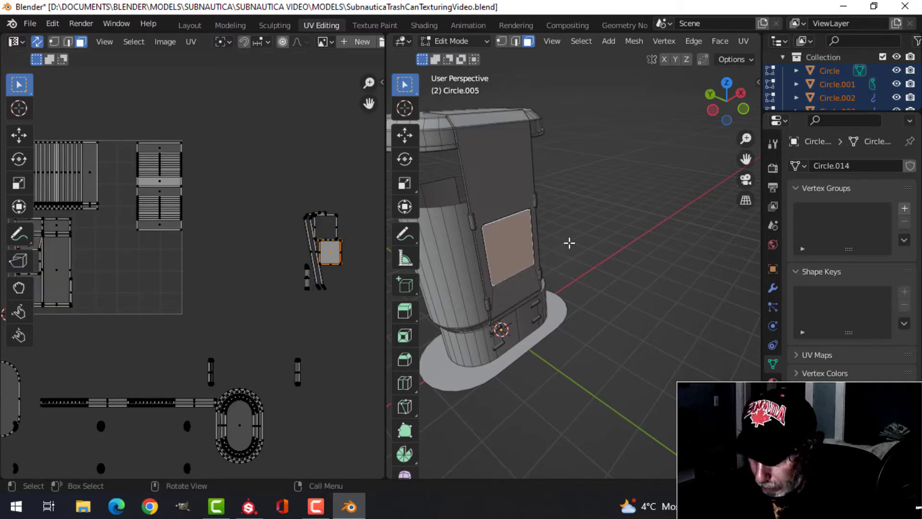
key(ctrl+KP_Add)
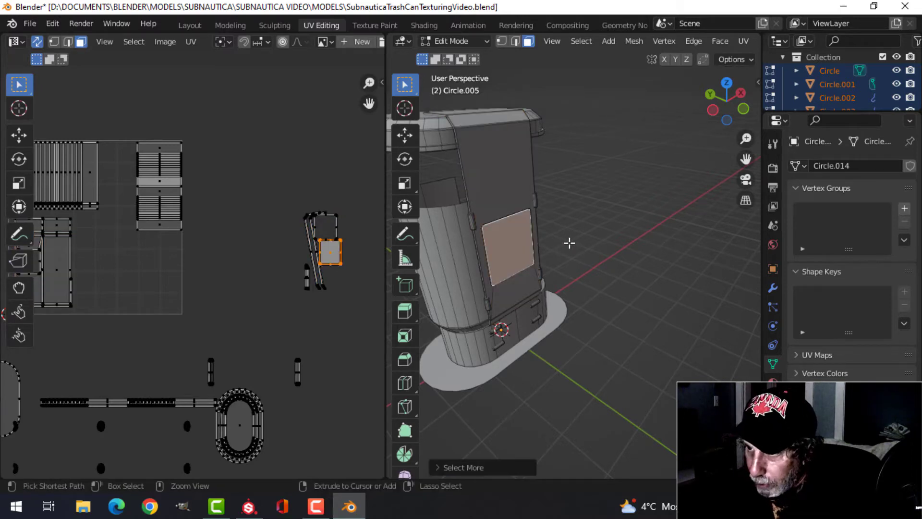
key(KP_Decimal)
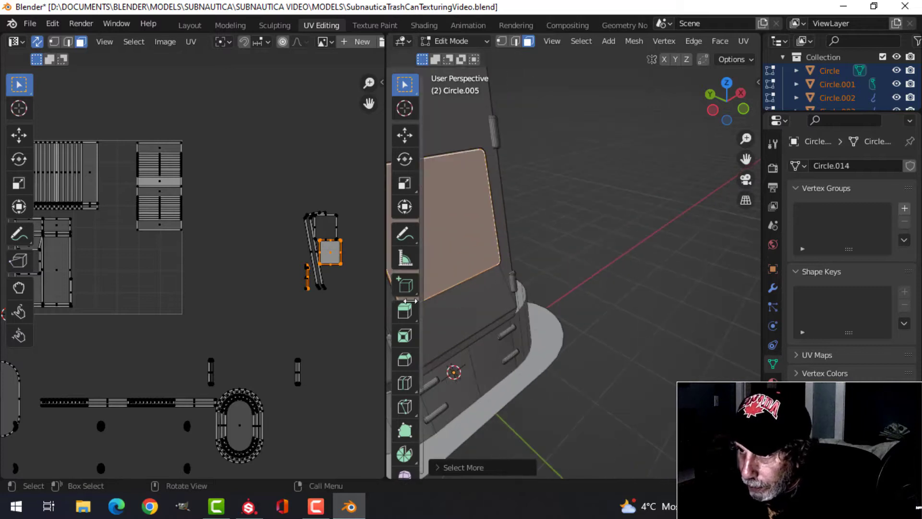
key(KP_Decimal)
middle_drag(328, 271, 173, 265)
click(261, 229)
click(261, 228)
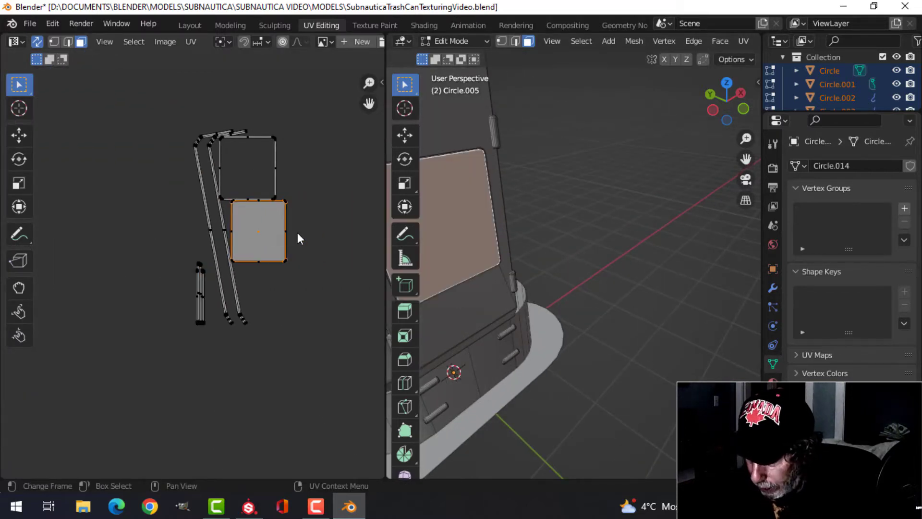
key(ctrl+KP_Add)
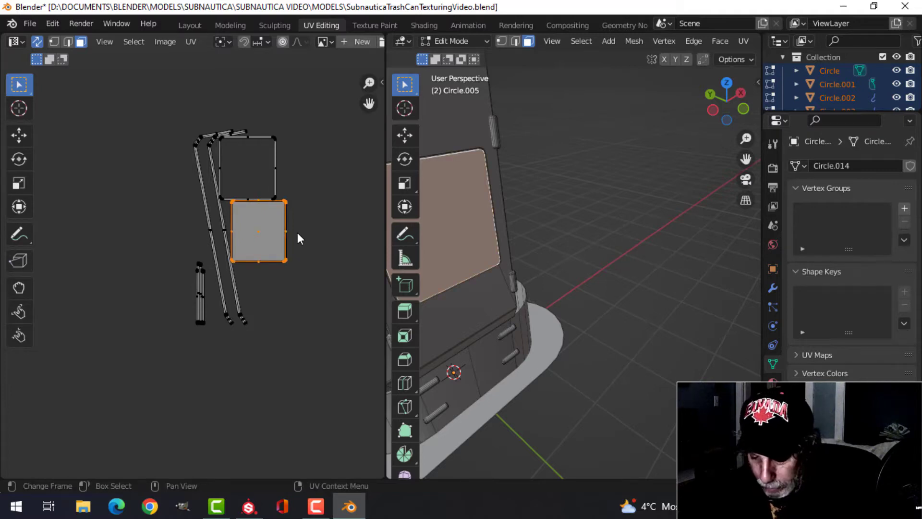
key(g)
click(315, 255)
scroll(314, 258, down, 1)
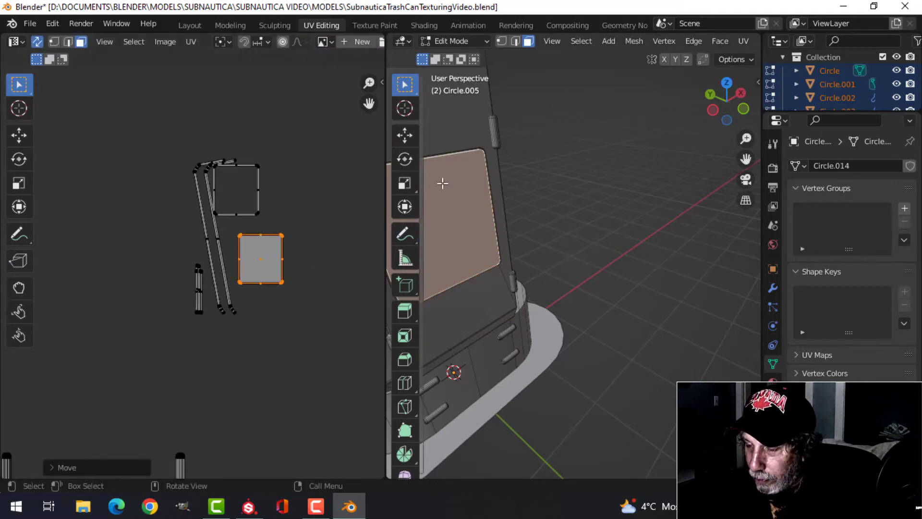
Step: Move the hollow square UV island away from the narrow strips, above the filled square island, and clear the selection
middle_drag(443, 183, 509, 194)
scroll(284, 286, down, 1)
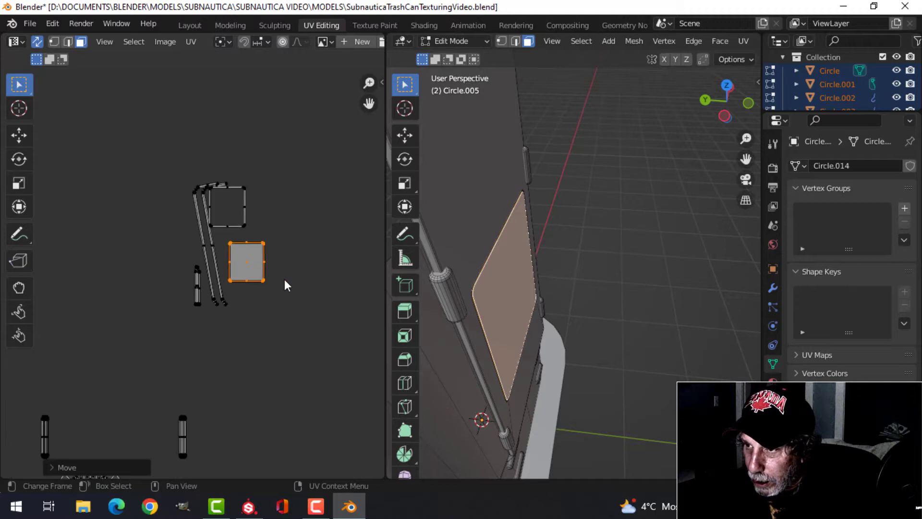
mouse_move(297, 275)
middle_down()
mouse_move(296, 253)
mouse_move(308, 274)
middle_up()
scroll(295, 254, down, 2)
scroll(291, 265, up, 1)
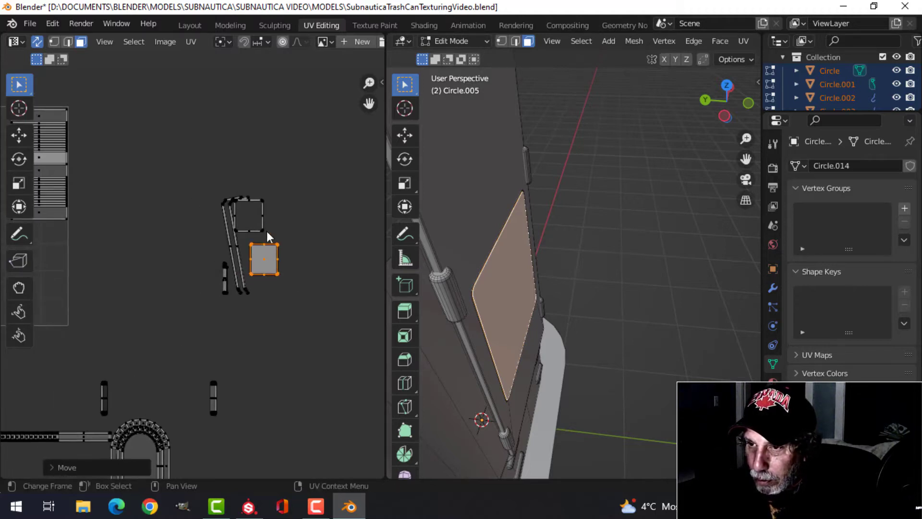
click(261, 211)
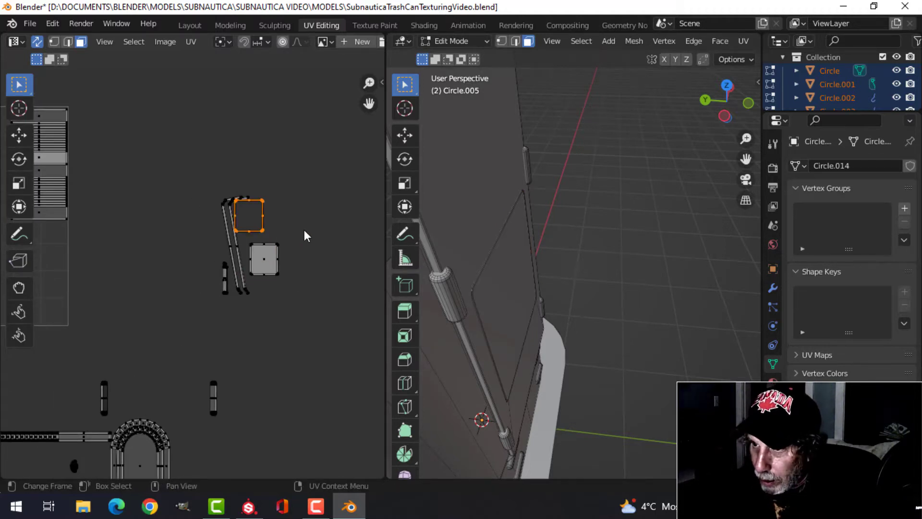
key(g)
click(331, 239)
middle_drag(552, 269, 480, 240)
scroll(342, 280, down, 1)
middle_drag(274, 285, 324, 264)
click(309, 280)
Step: Select the lid rim's long strip with its linked geometry, scale it to about half size, and move it closer beneath the UV square
scroll(320, 283, down, 1)
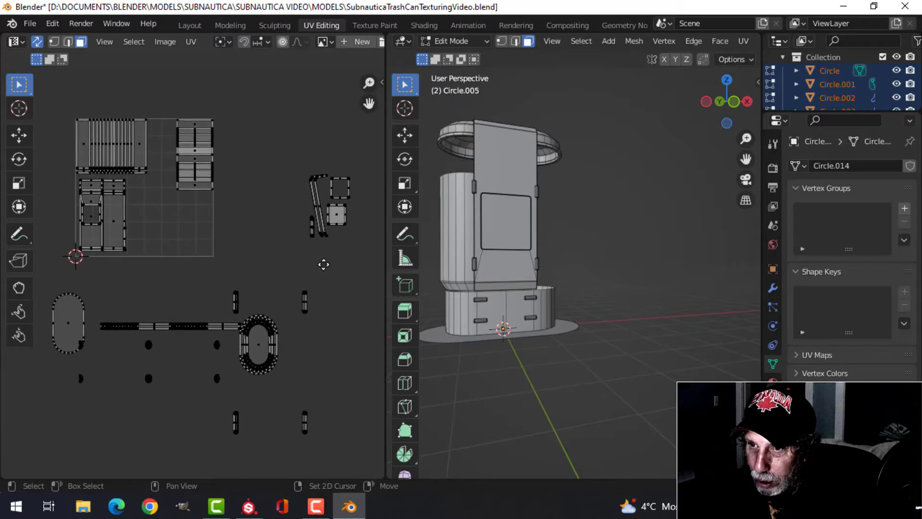
middle_drag(313, 295, 317, 270)
drag(155, 286, 224, 311)
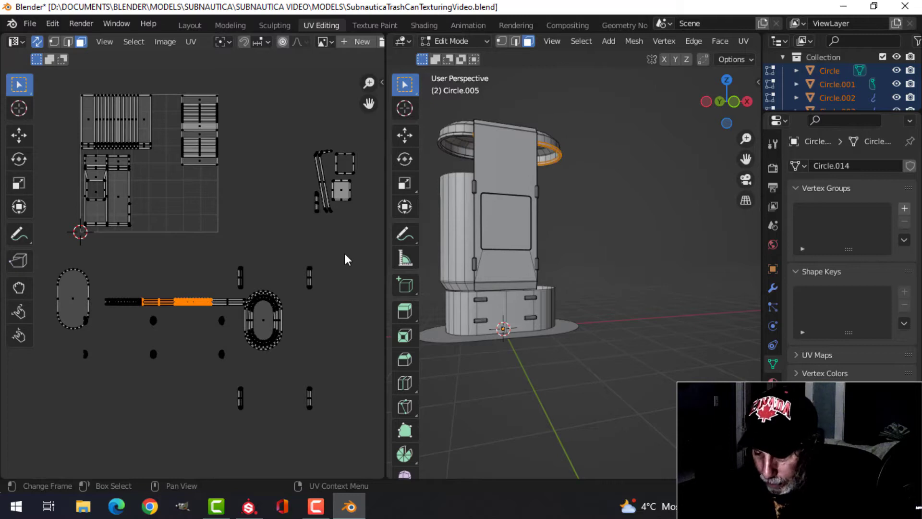
key(ctrl+l)
key(s)
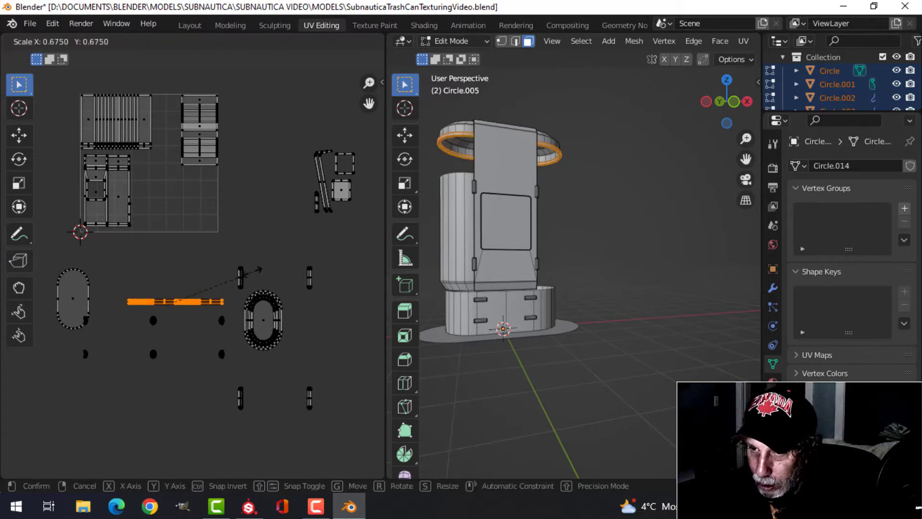
click(228, 286)
key(g)
click(226, 240)
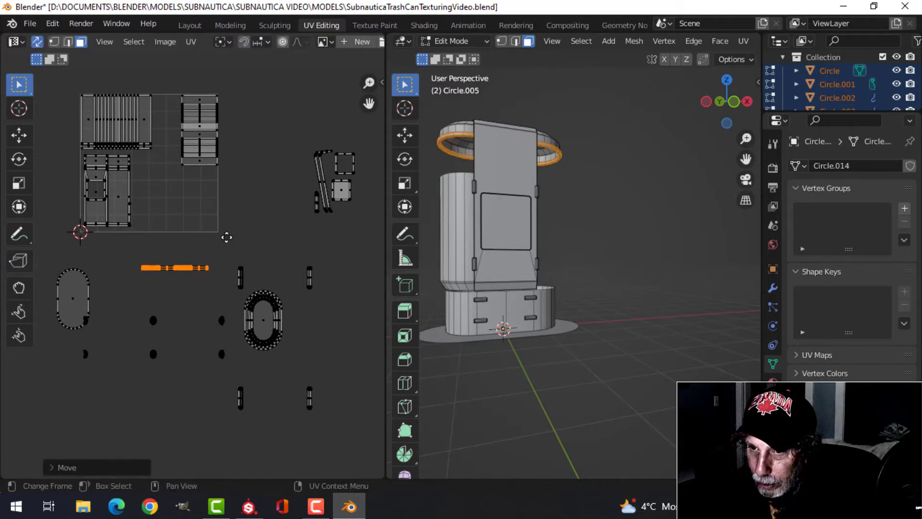
Step: Move the ground plate's oval UV island clear of the small round islands and scale it down to about 0.57
drag(53, 257, 81, 329)
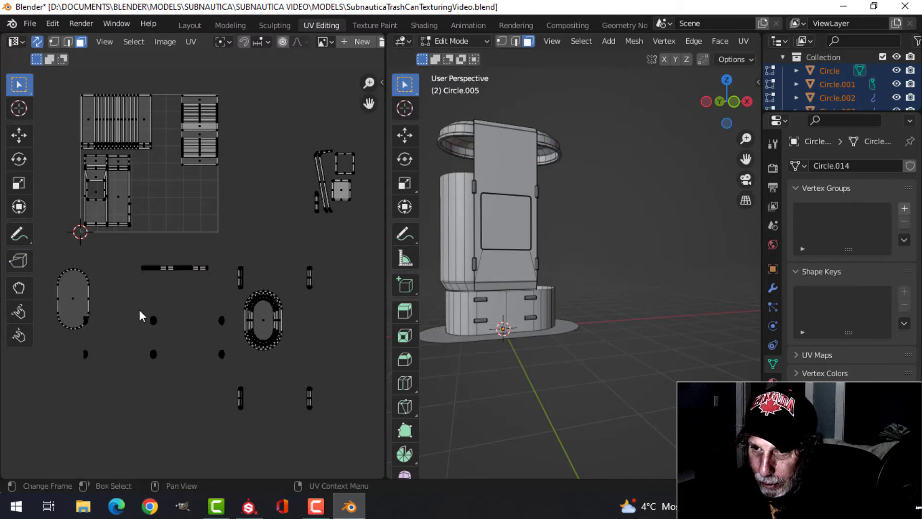
click(67, 301)
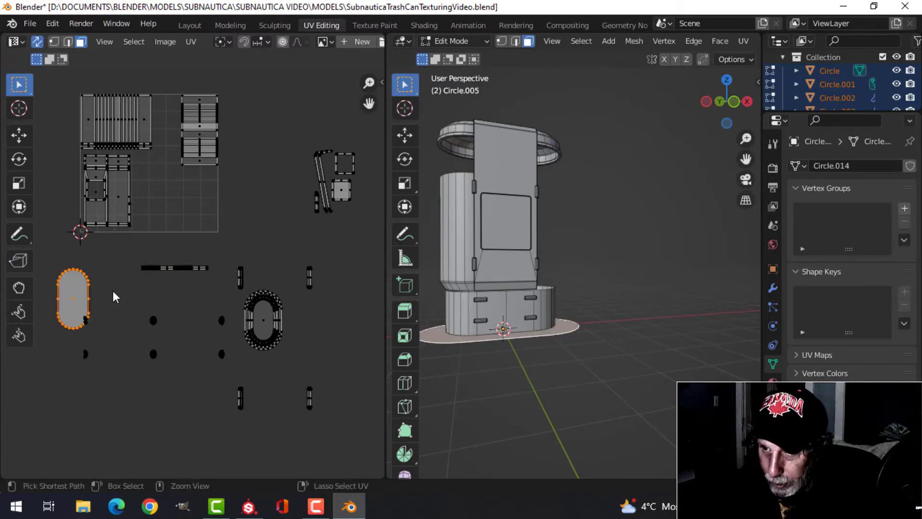
key(g)
click(100, 268)
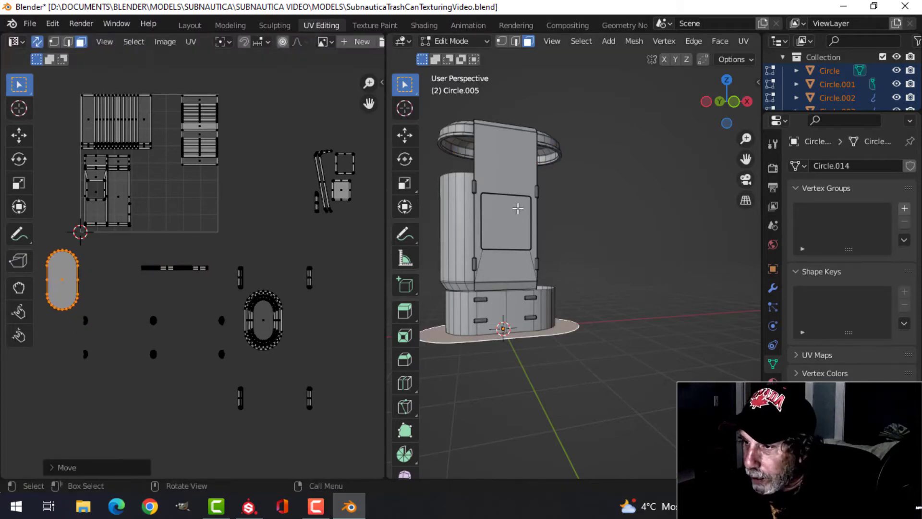
key(s)
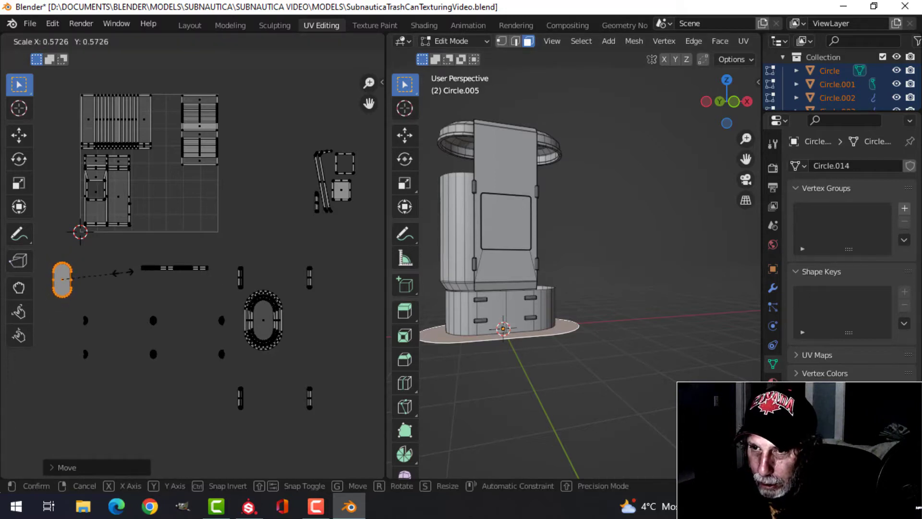
click(123, 272)
Step: Scale the lid's oval UV island down to about two thirds and place it in the UV square beside the tall panel's islands
scroll(123, 275, up, 2)
middle_drag(149, 269, 243, 247)
middle_drag(274, 280, 154, 270)
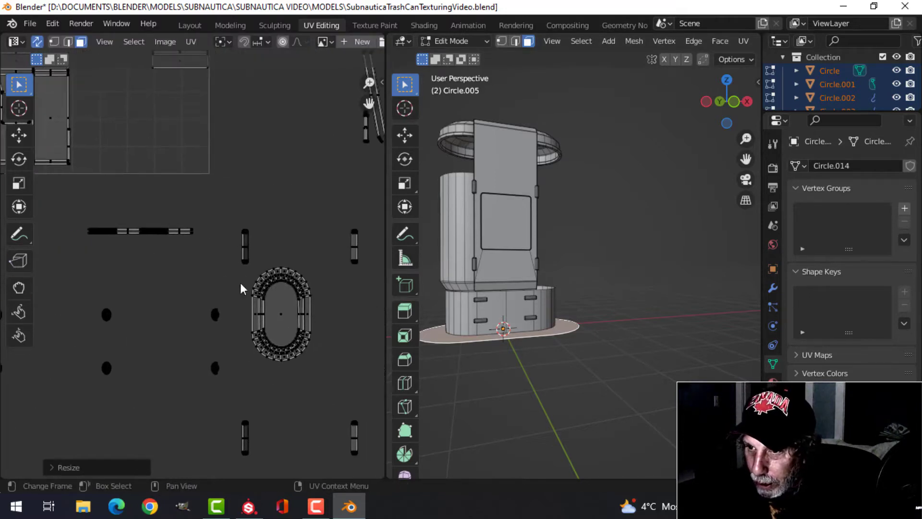
drag(244, 267, 326, 362)
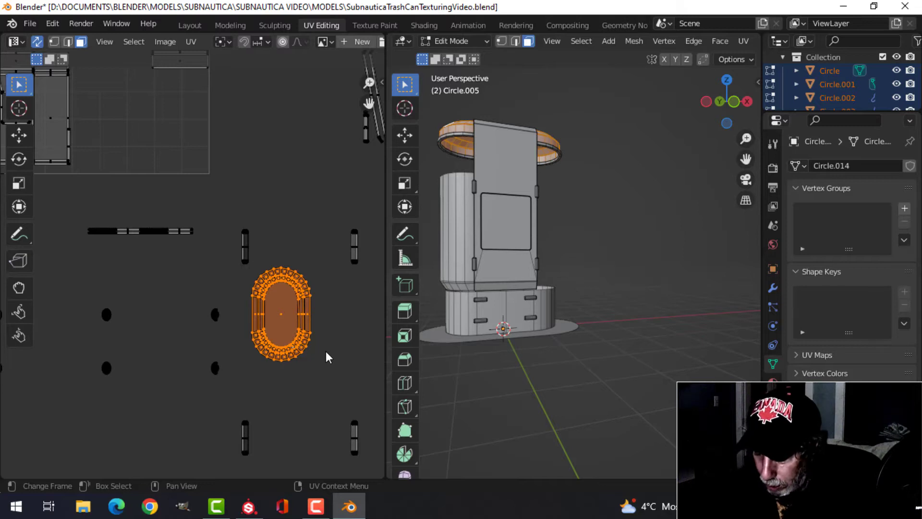
key(s)
click(310, 344)
scroll(321, 329, down, 2)
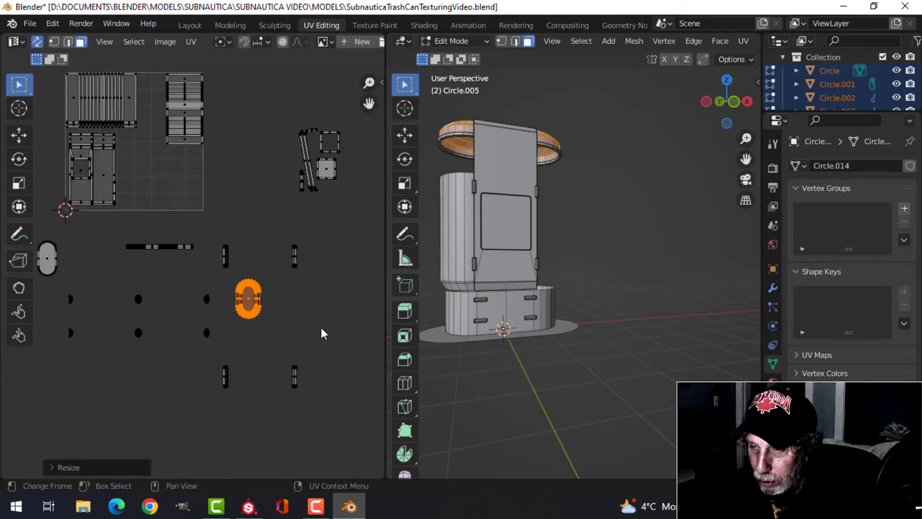
middle_drag(321, 329, 335, 370)
key(g)
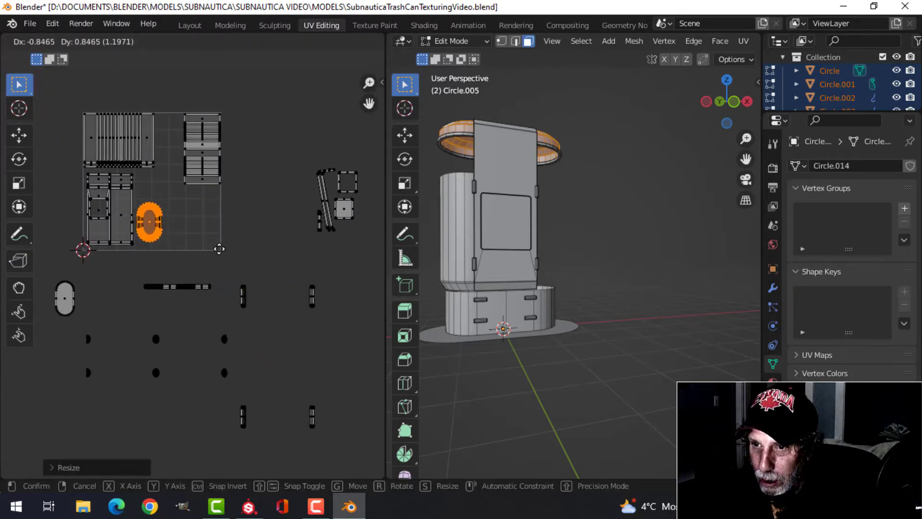
click(219, 251)
Step: Select the ground plate's oval UV island and place it inside the UV square directly above the lid island
middle_drag(110, 287, 127, 291)
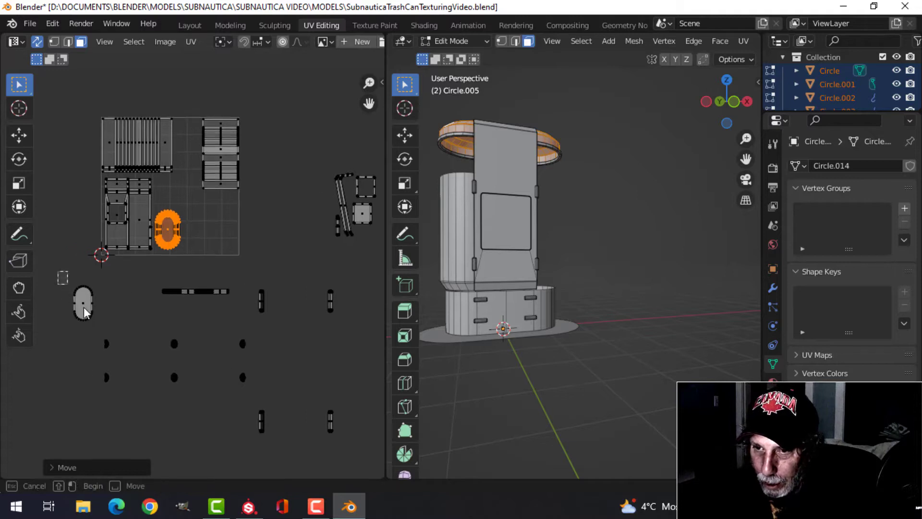
drag(58, 272, 98, 332)
scroll(111, 308, up, 3)
middle_drag(114, 303, 199, 321)
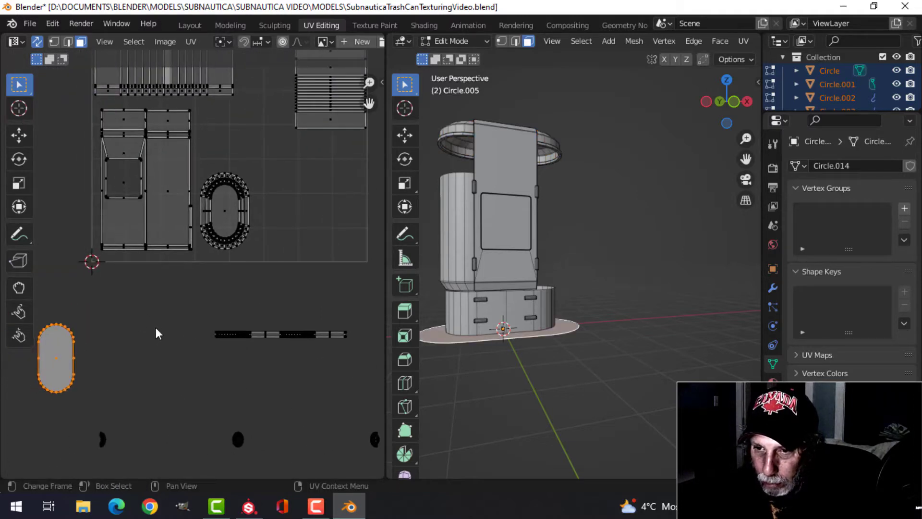
key(g)
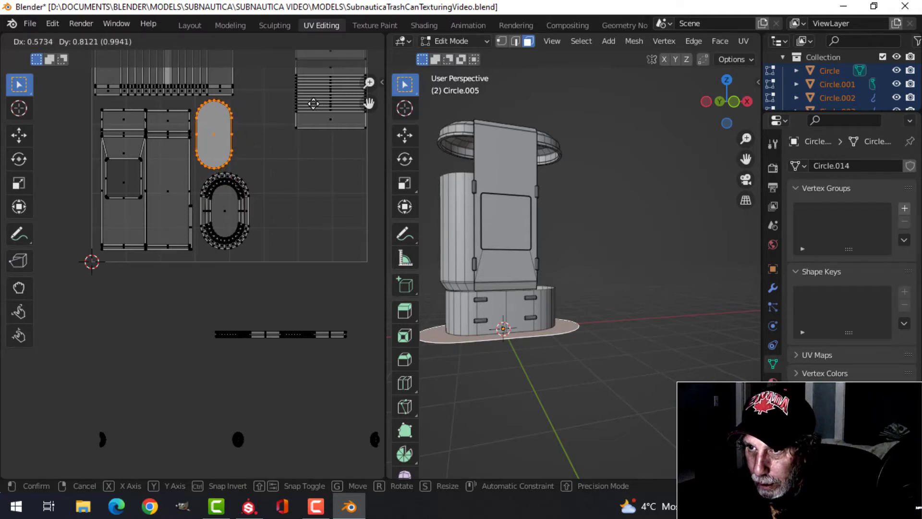
click(315, 104)
scroll(274, 187, down, 2)
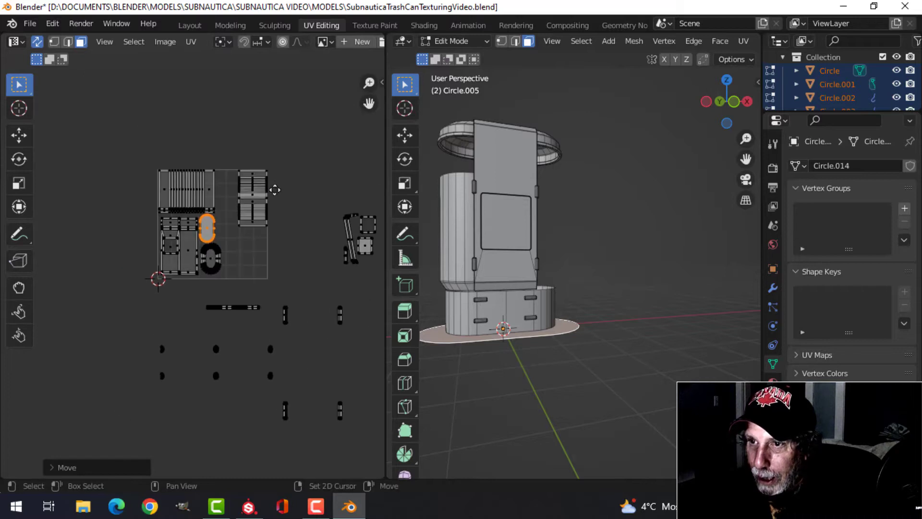
Step: Relocate the ground plate's oval island to the lower-right corner of the UV square
scroll(265, 208, up, 2)
scroll(225, 193, down, 2)
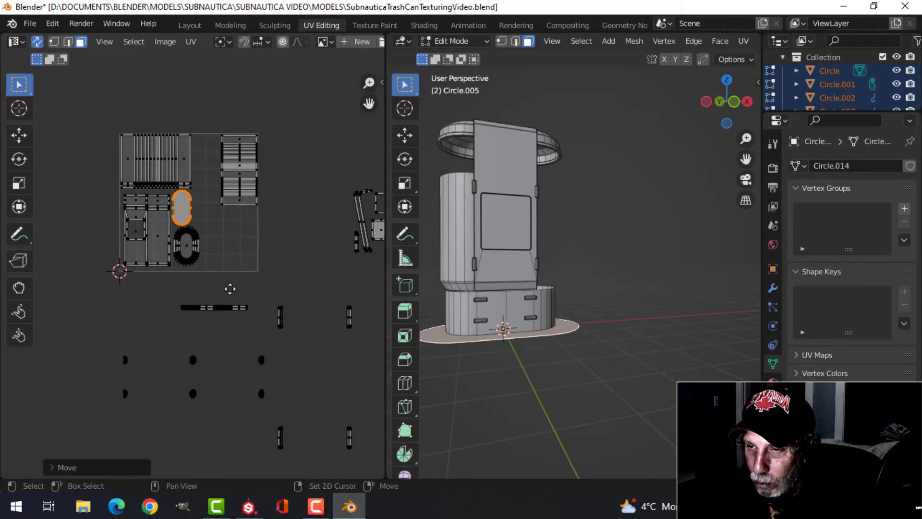
scroll(228, 122, down, 1)
scroll(228, 194, up, 2)
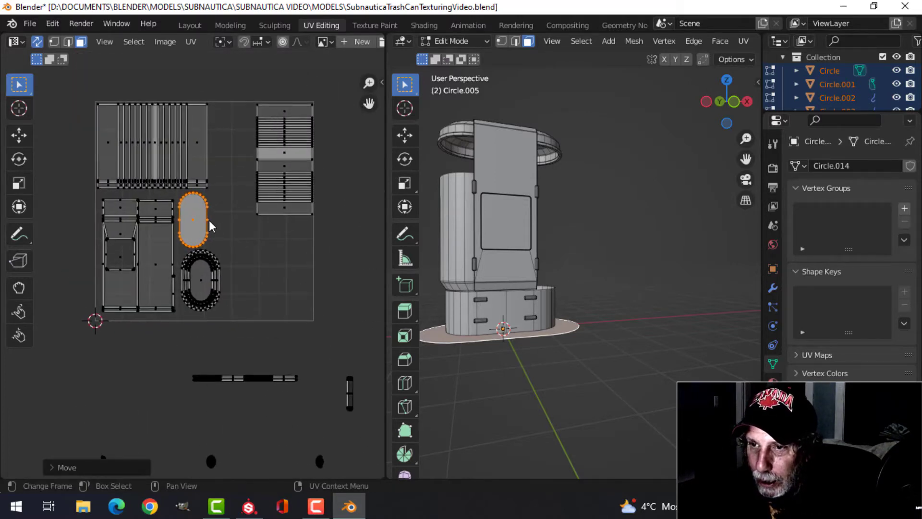
key(g)
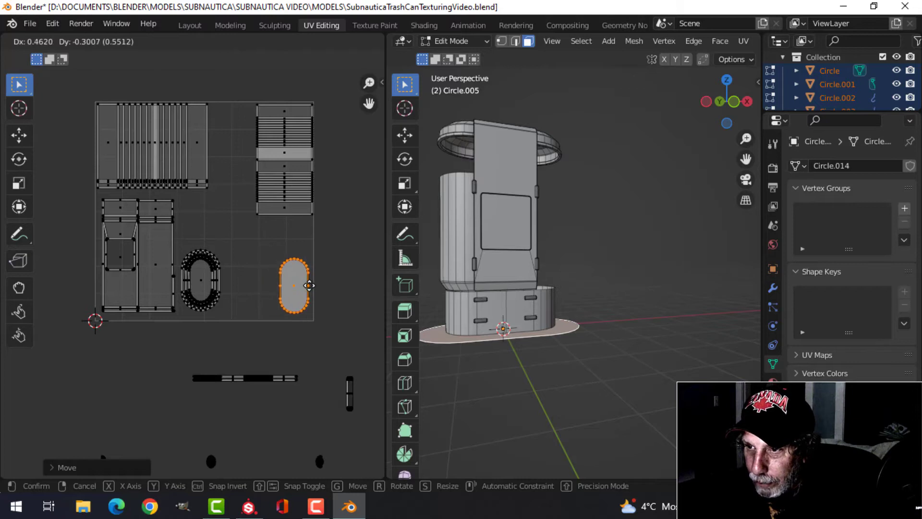
click(309, 285)
Step: Select the lid's oval island with its linked geometry and move it beside the ground plate island
click(203, 279)
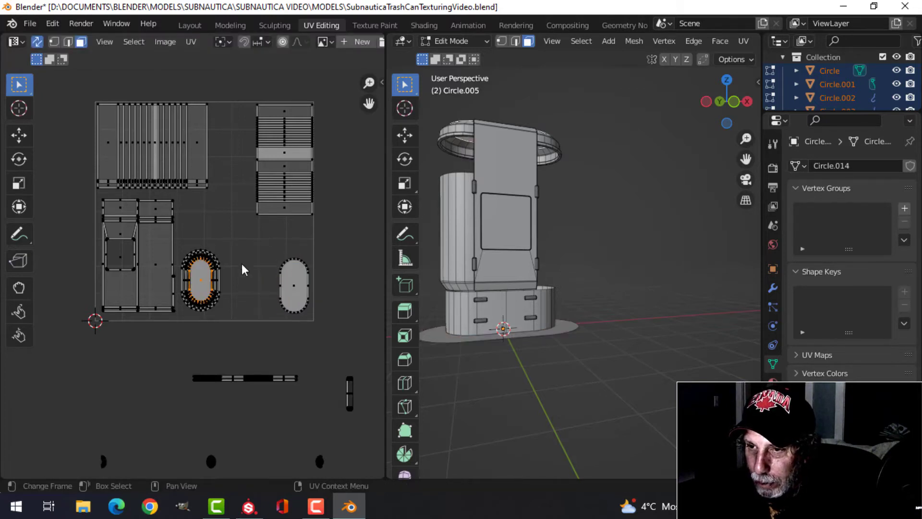
key(ctrl+l)
key(g)
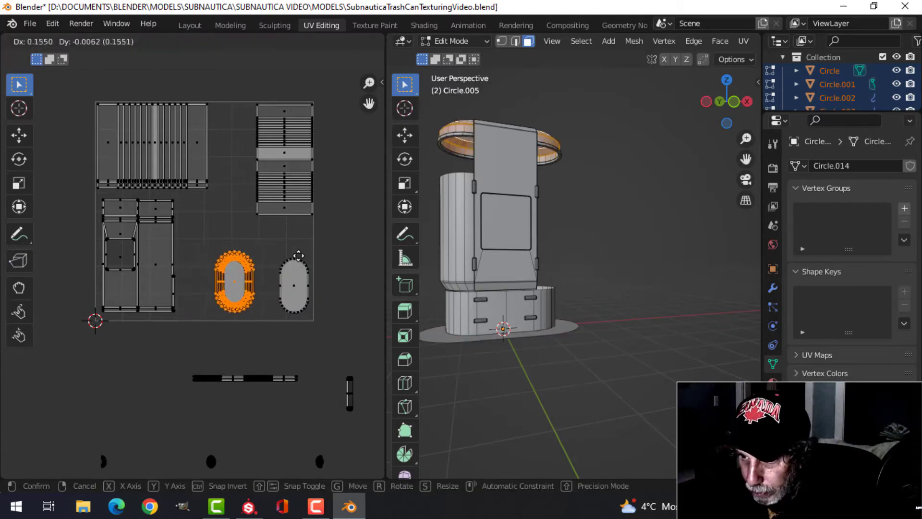
click(314, 257)
Step: Enlarge the base wall's UV islands slightly and reposition them just inside the UV square's upper-right corner
drag(253, 98, 325, 237)
key(g)
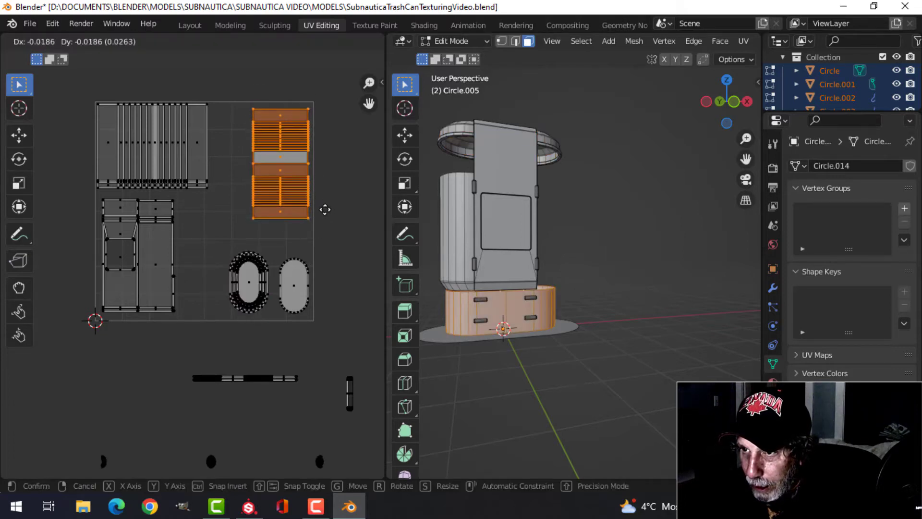
click(325, 209)
key(s)
click(329, 225)
key(g)
click(327, 227)
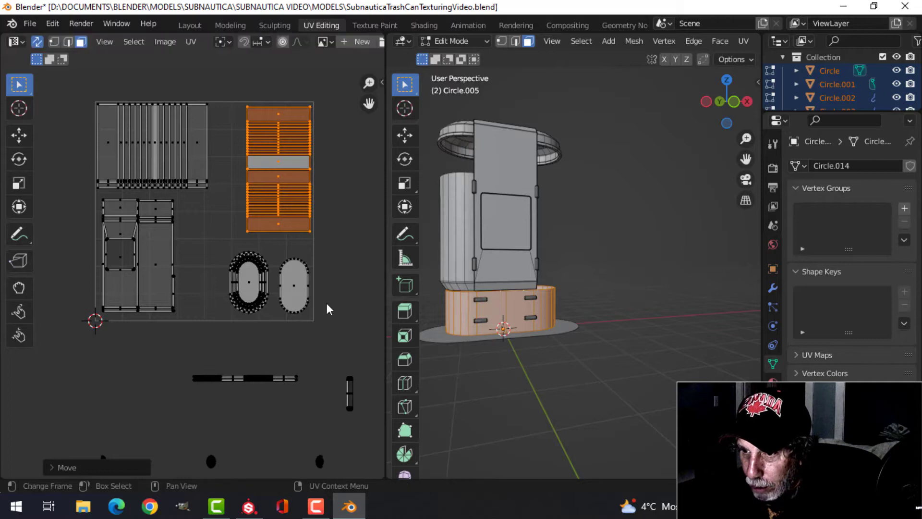
Step: Rotate the top ring's long strip island 90 degrees and place it upright beside the base wall islands inside the UV square
scroll(314, 315, down, 3)
drag(178, 256, 259, 312)
scroll(303, 272, up, 1)
text(r90)
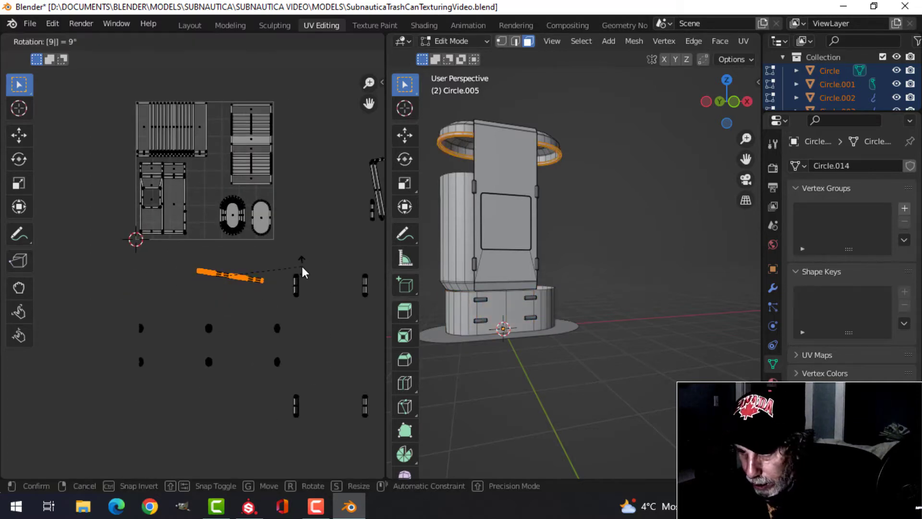
key(Return)
key(g)
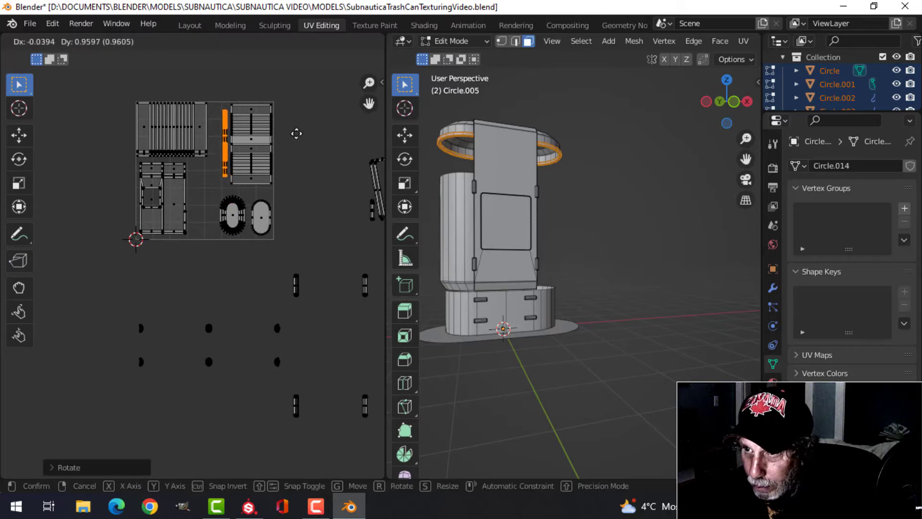
click(296, 129)
Step: Gather the base handles' six small rounded UV islands into two tight rows of three below the UV square
drag(240, 306, 301, 382)
key(g)
click(232, 369)
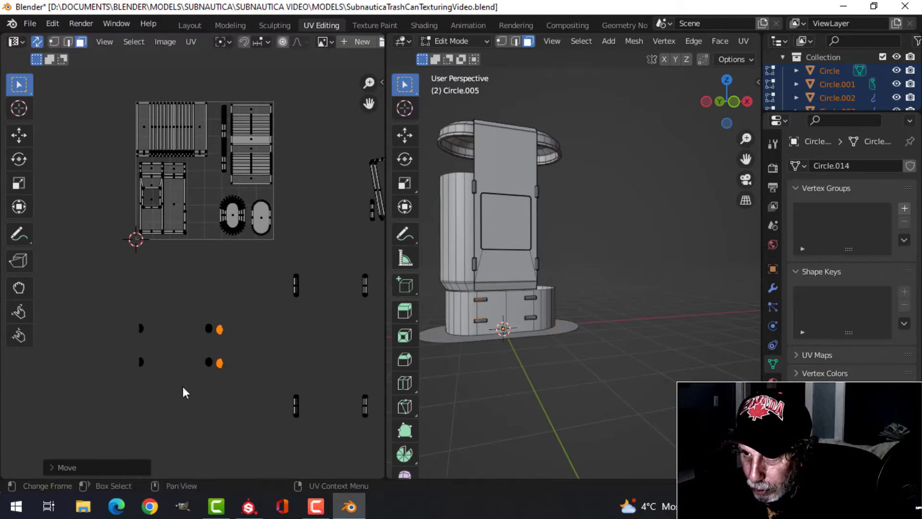
drag(109, 307, 159, 390)
key(g)
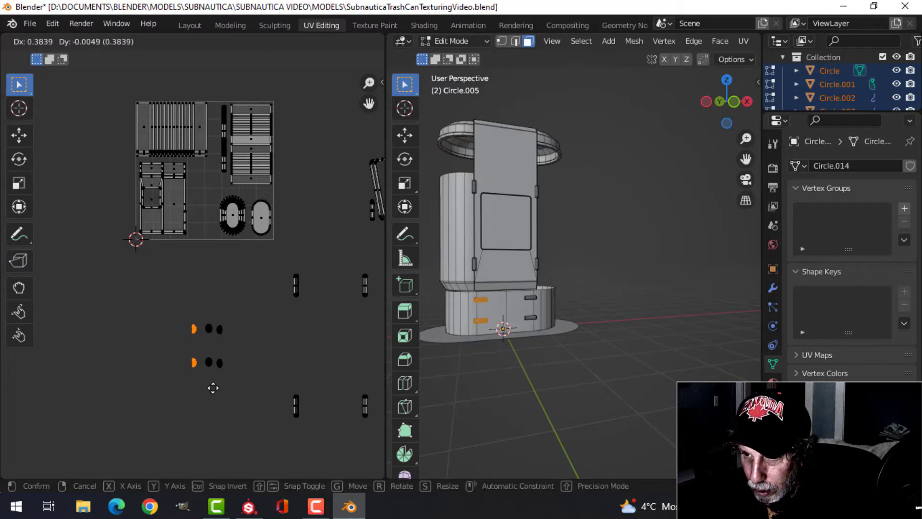
click(217, 388)
drag(177, 342, 236, 380)
key(g)
click(235, 361)
ctrl+scroll(251, 338, right, 3)
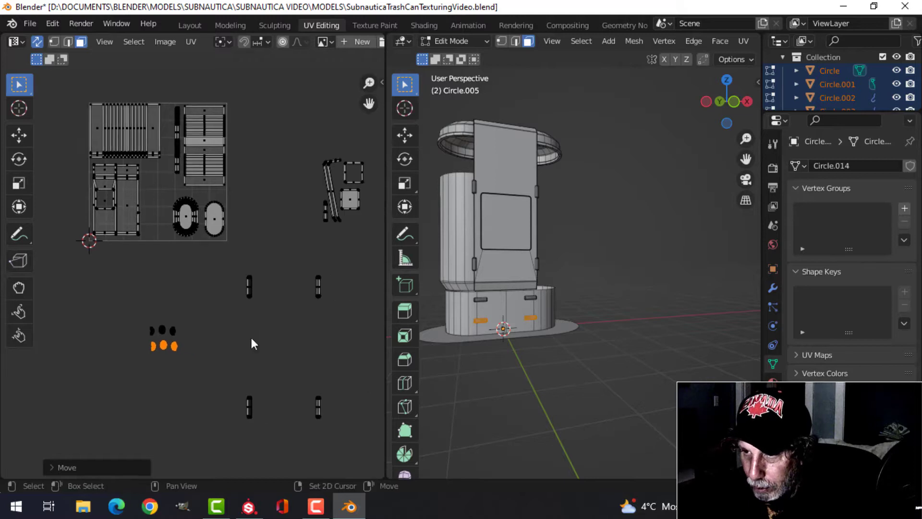
Step: Bring the four hinge UV islands of the front panel together into a compact two-by-two cluster
drag(232, 259, 275, 432)
key(g)
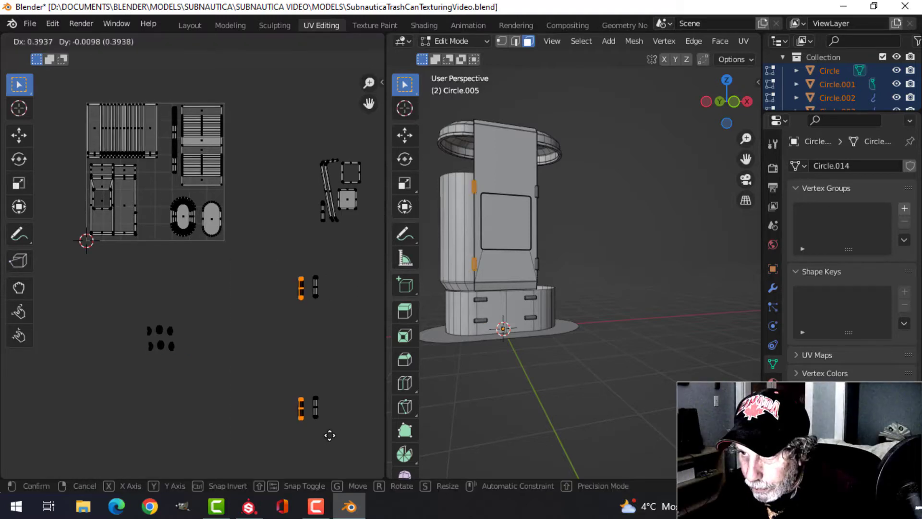
click(334, 436)
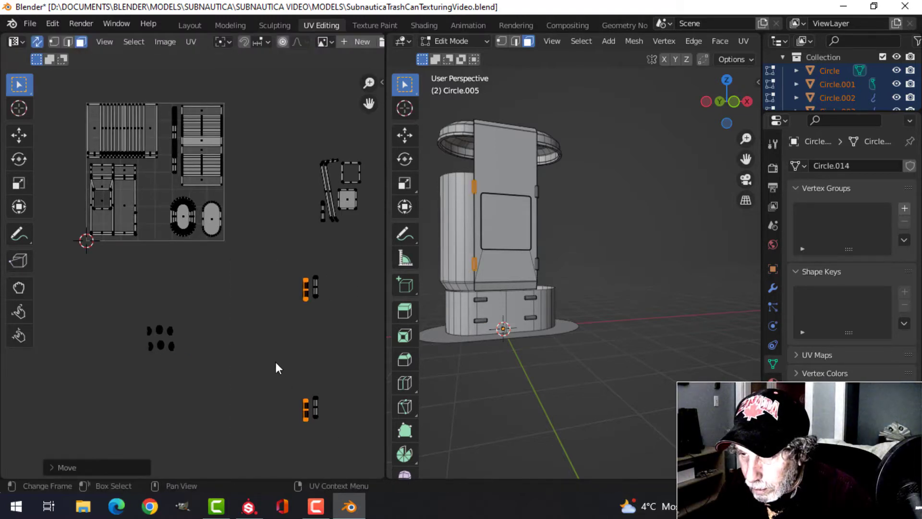
drag(276, 363, 330, 434)
key(g)
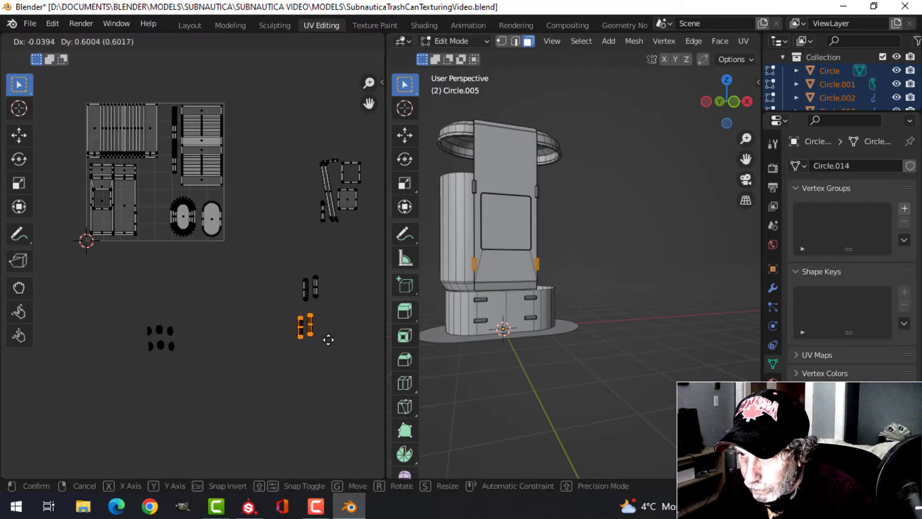
click(335, 328)
Step: Scale the front panel's thin edge strip islands slightly and place them inside the UV square between the front panel and lid islands
scroll(307, 331, up, 3)
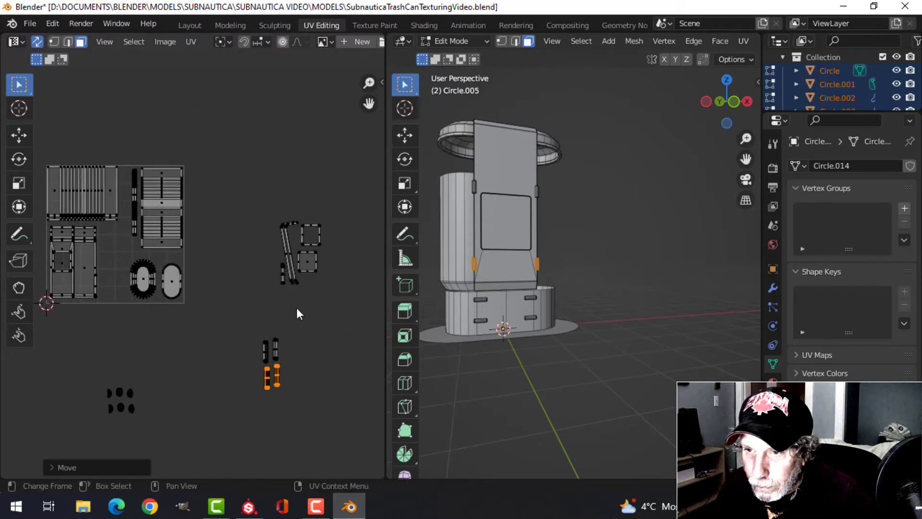
middle_drag(298, 310, 293, 313)
drag(275, 186, 320, 319)
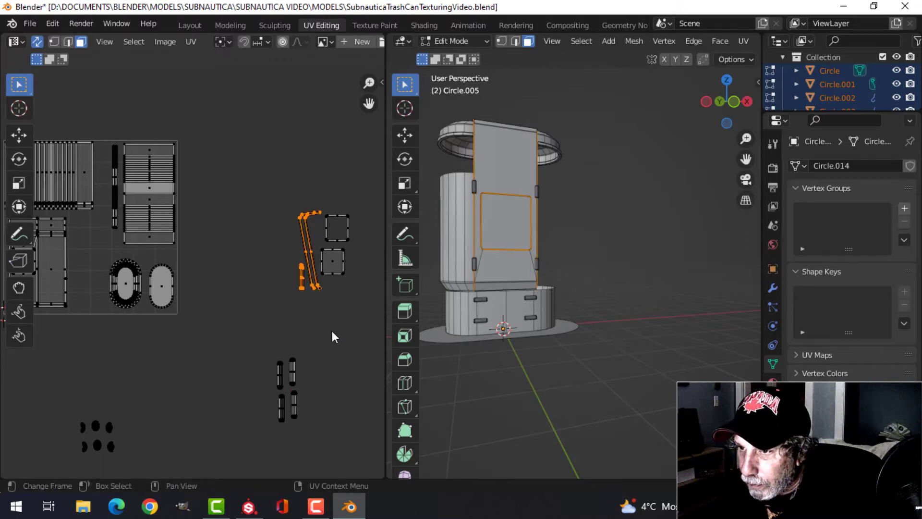
key(s)
click(321, 312)
key(g)
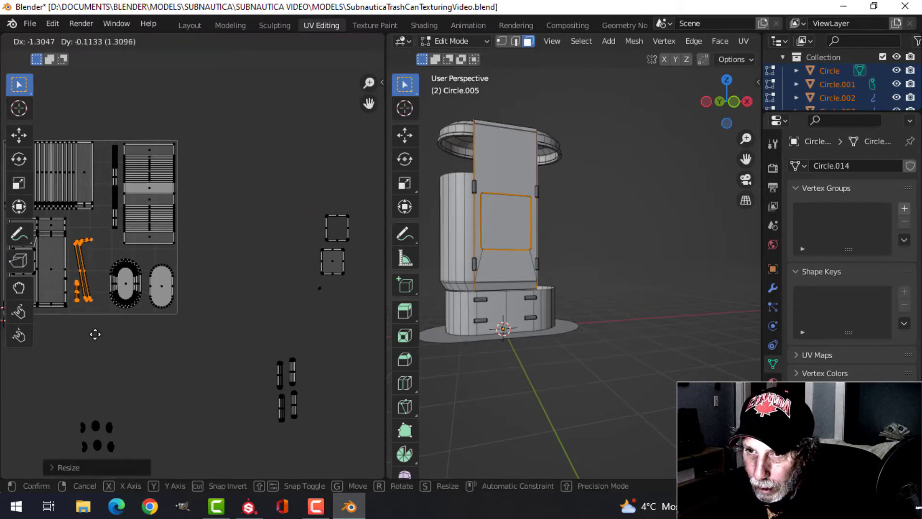
click(94, 340)
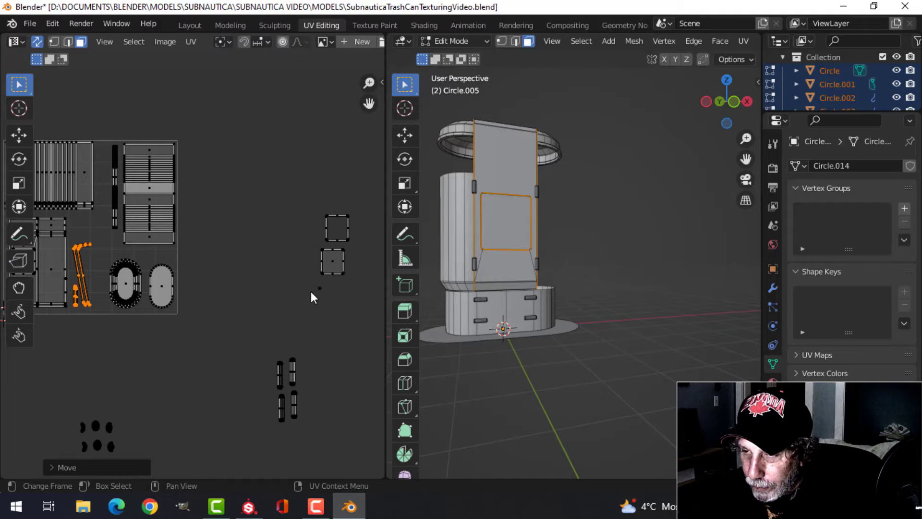
Step: Select the tiny stray UV island and place it between the two oval islands in the UV square
scroll(310, 291, up, 2)
scroll(327, 293, down, 1)
click(367, 307)
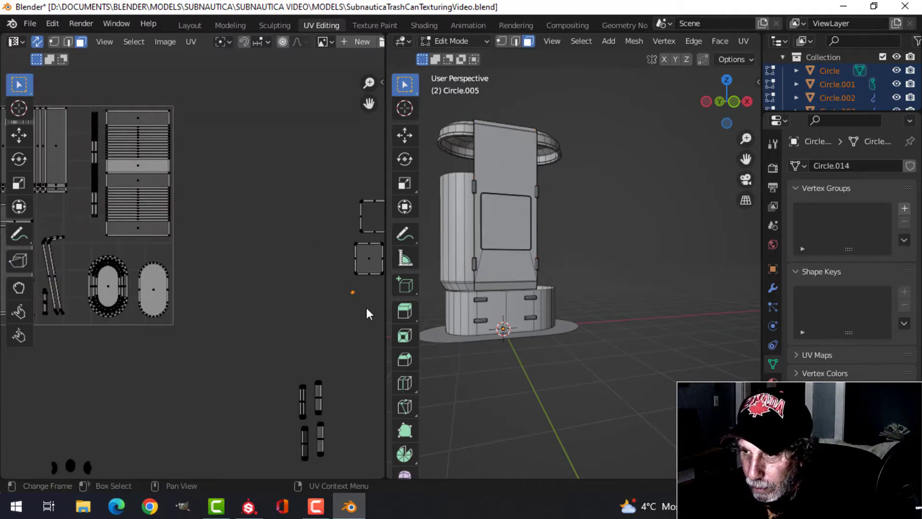
key(g)
click(141, 328)
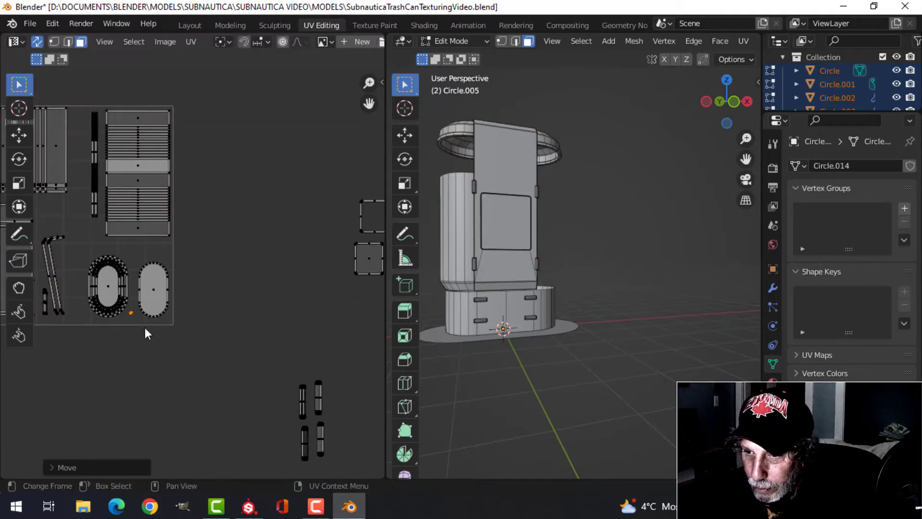
Step: Select the six base handle islands and shrink them slightly
scroll(169, 382, down, 2)
middle_drag(169, 381, 185, 319)
drag(98, 299, 157, 370)
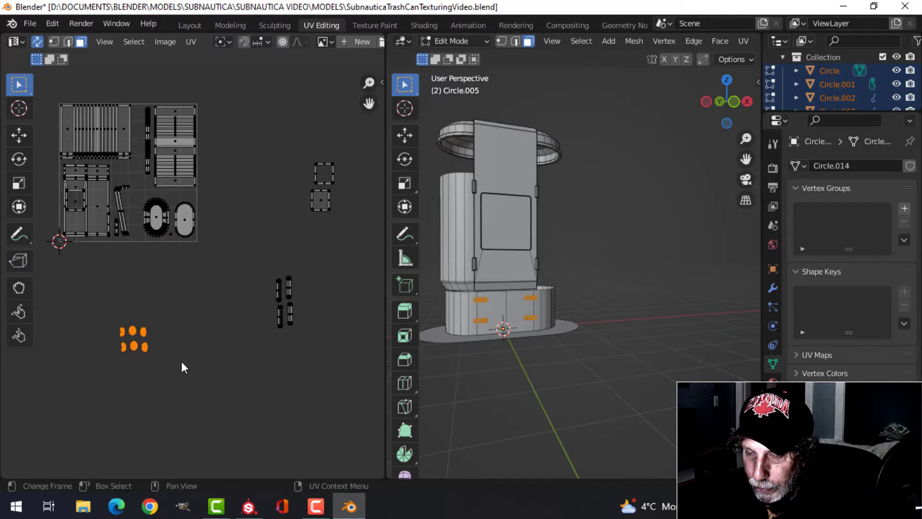
key(s)
click(173, 349)
Step: Shrink the four hinge islands and move them next to the base handle islands
drag(270, 259, 327, 359)
key(s)
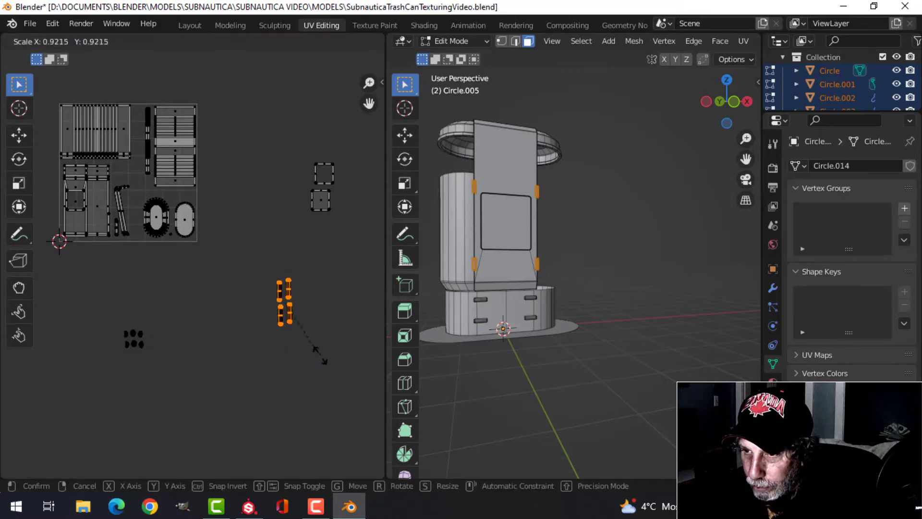
click(235, 355)
scroll(235, 356, up, 1)
key(g)
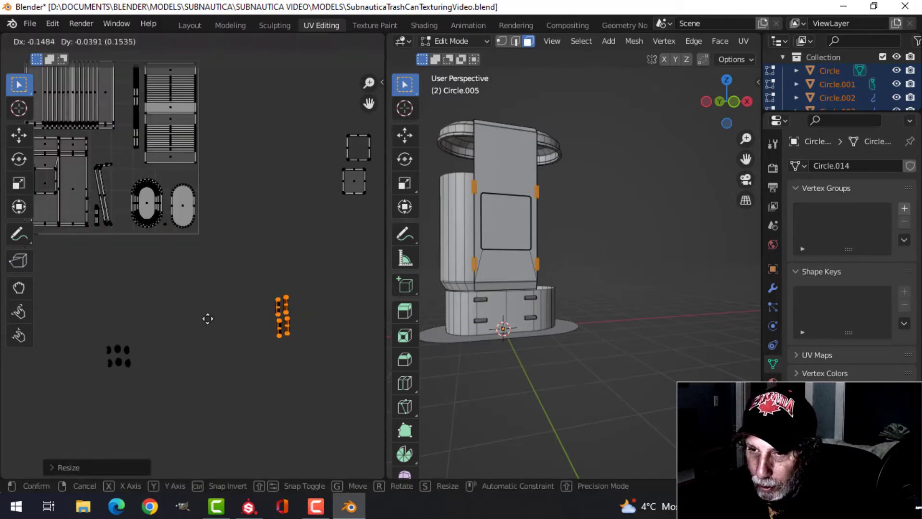
click(102, 348)
middle_drag(149, 345, 192, 339)
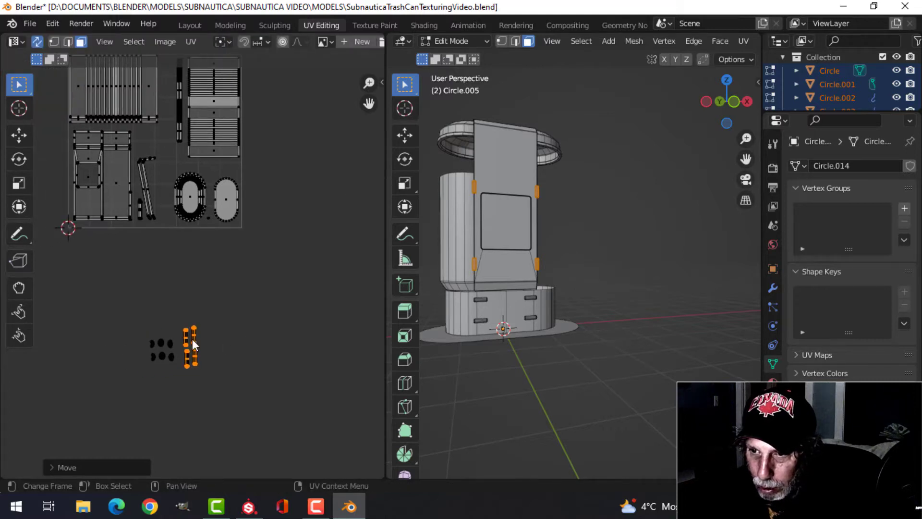
Step: Move the base handle and hinge islands together to just outside the UV square's right edge
drag(128, 305, 250, 384)
scroll(243, 355, up, 1)
scroll(240, 333, down, 1)
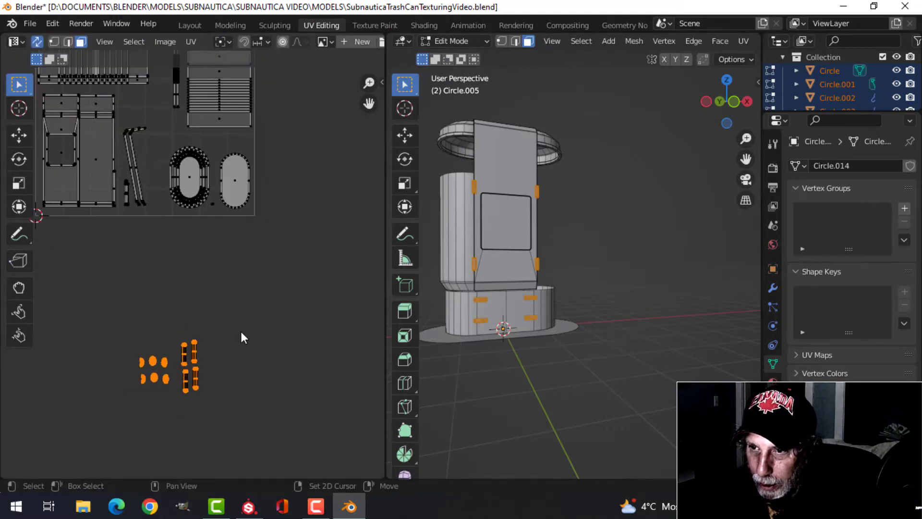
middle_drag(241, 333, 255, 377)
key(g)
click(376, 151)
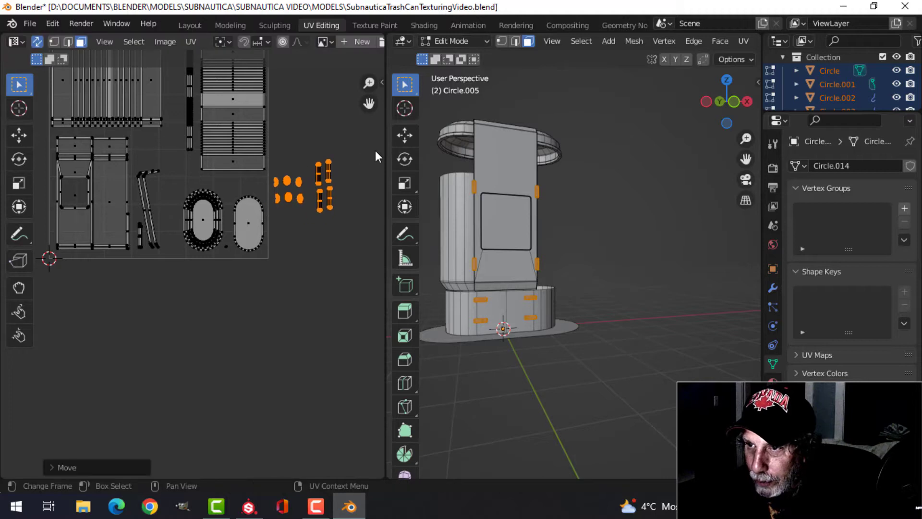
Step: Shrink the six base handle islands and fit them between the base wall islands and the ground plate's oval
scroll(335, 231, up, 2)
middle_drag(336, 231, 306, 286)
scroll(321, 276, up, 1)
drag(267, 228, 330, 300)
key(s)
click(317, 287)
key(g)
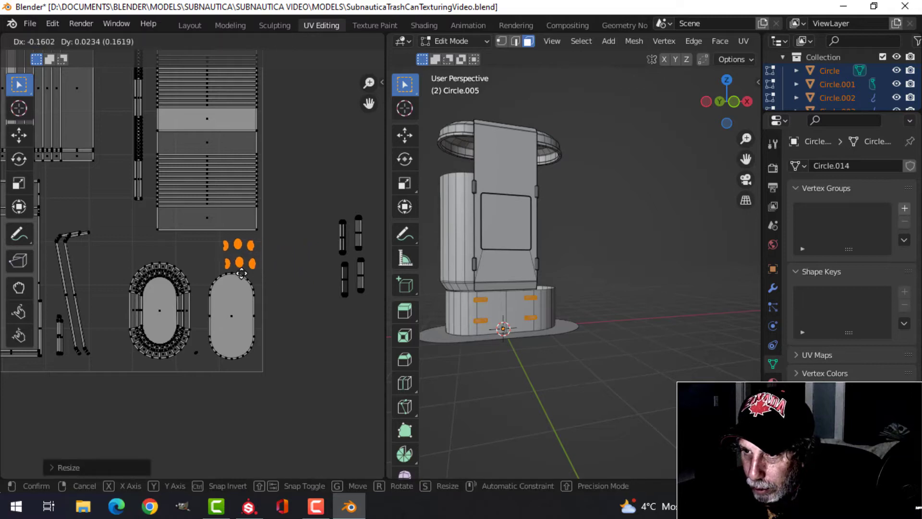
click(241, 273)
Step: Place the four hinge islands in the gap between the edge strips and the lid's oval island
shift+middle_drag(297, 262, 288, 275)
scroll(295, 270, down, 1)
drag(279, 226, 337, 317)
key(g)
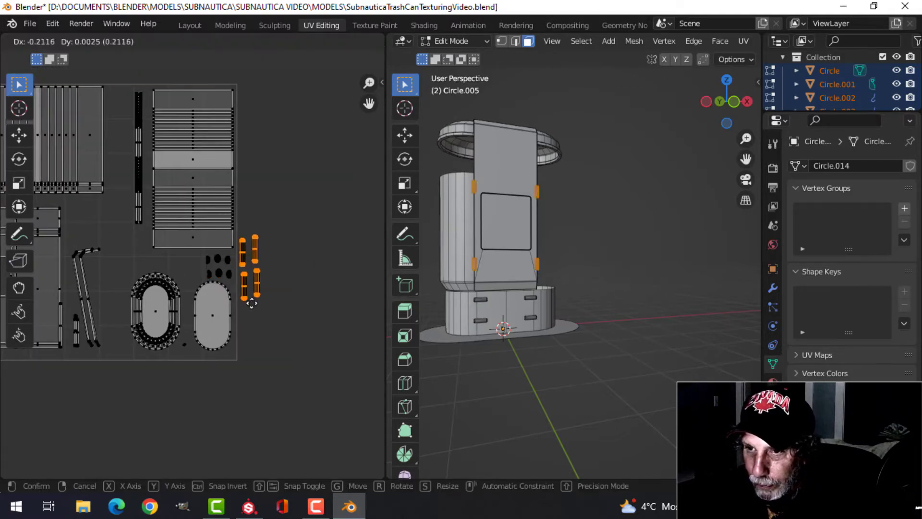
click(148, 355)
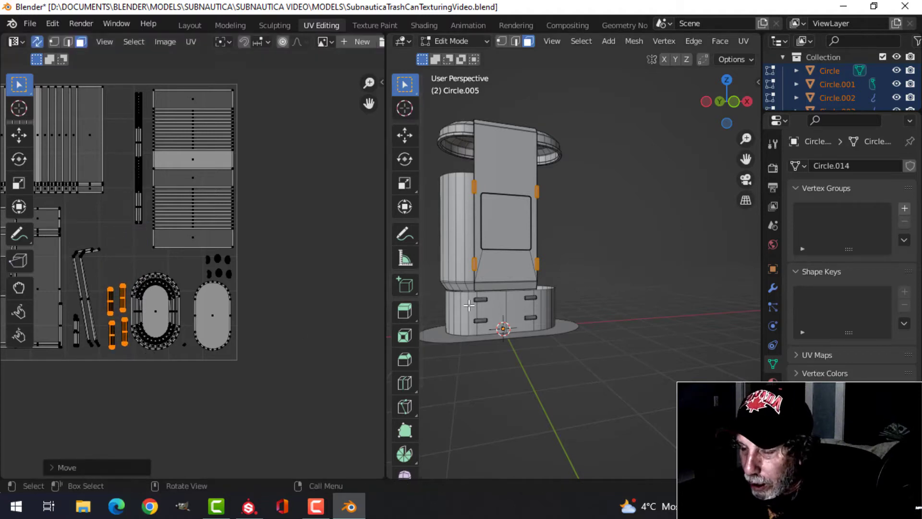
Step: Select the filled square island of the front door panel and place it in the UV square above the thin edge strips
scroll(307, 280, down, 2)
shift+middle_drag(307, 281, 259, 291)
middle_drag(242, 281, 203, 263)
key(alt+a)
drag(302, 248, 332, 304)
middle_drag(282, 319, 353, 331)
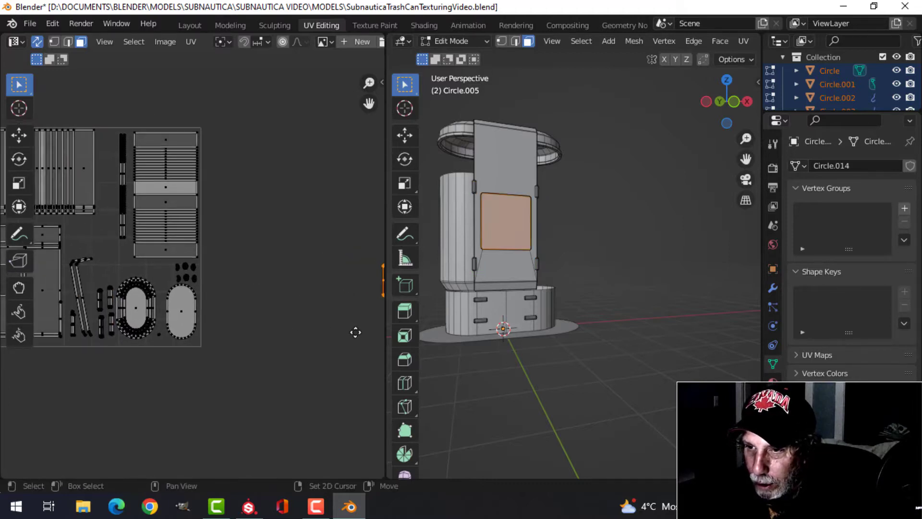
key(g)
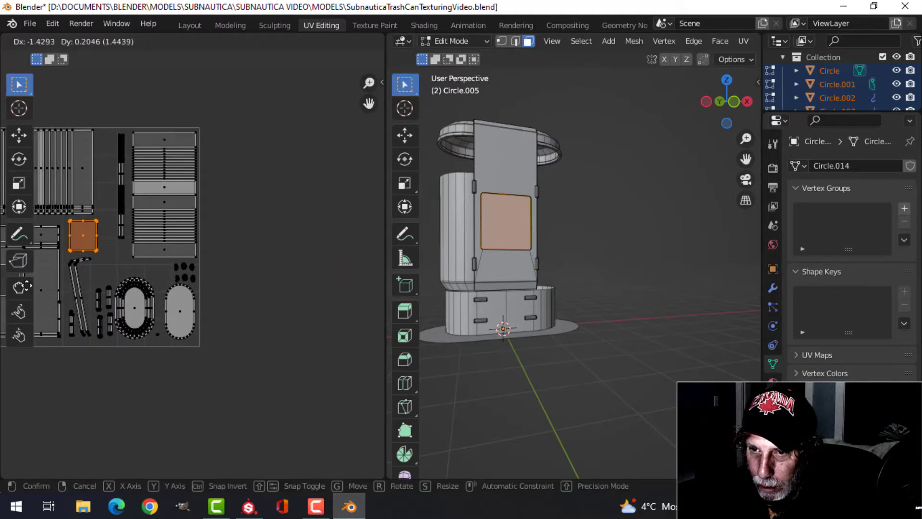
key(Return)
Step: Move the remaining square outline island into the UV square, resize it, and fit it above the hinge and lid islands
scroll(267, 247, down, 2)
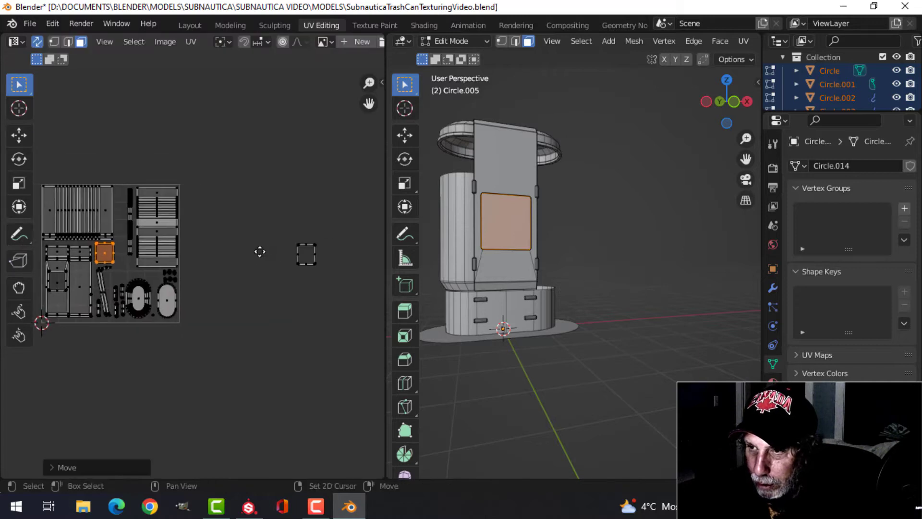
key(ctrl+z)
key(g)
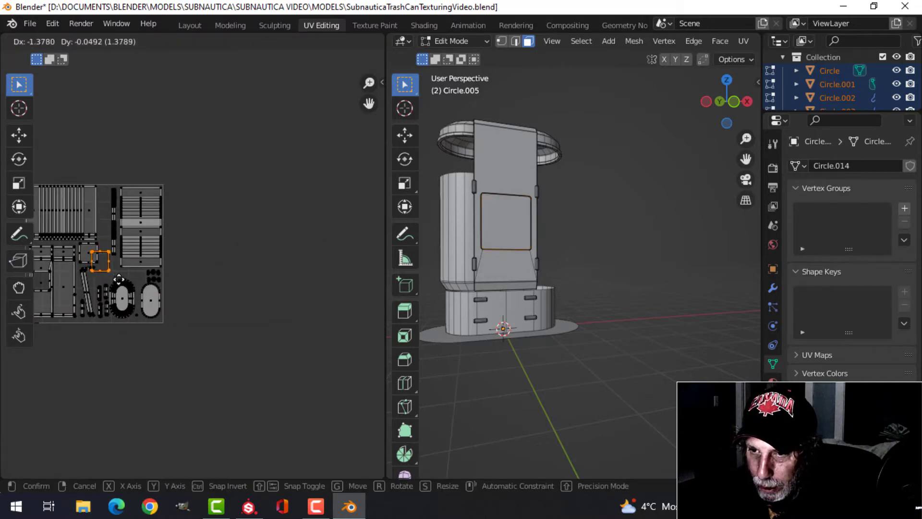
key(Return)
key(s)
key(Return)
scroll(141, 269, up, 4)
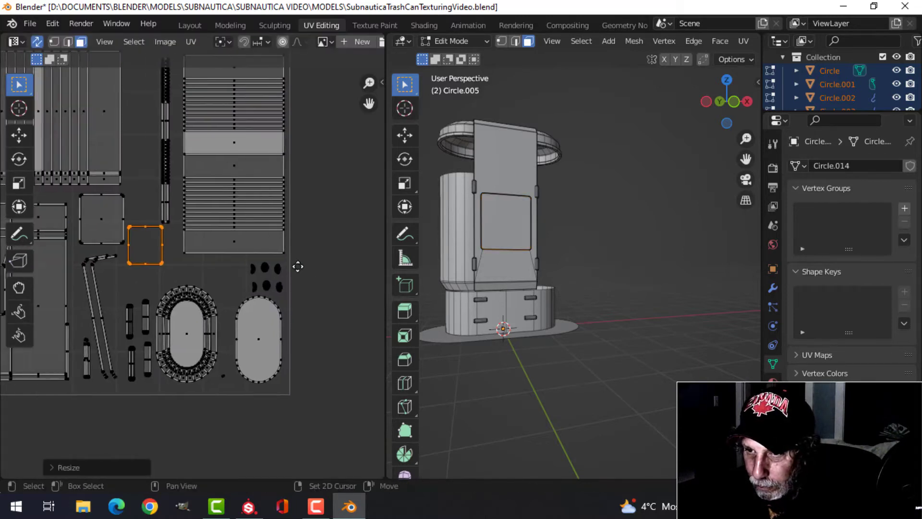
key(g)
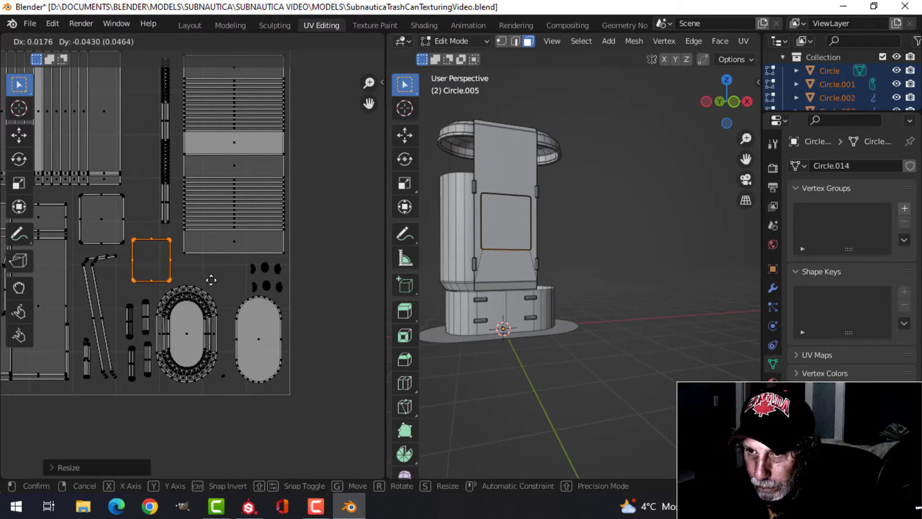
click(211, 280)
Step: Select all parts' UV islands in Edit Mode to review the complete packed layout
scroll(178, 234, down, 2)
scroll(237, 235, up, 3)
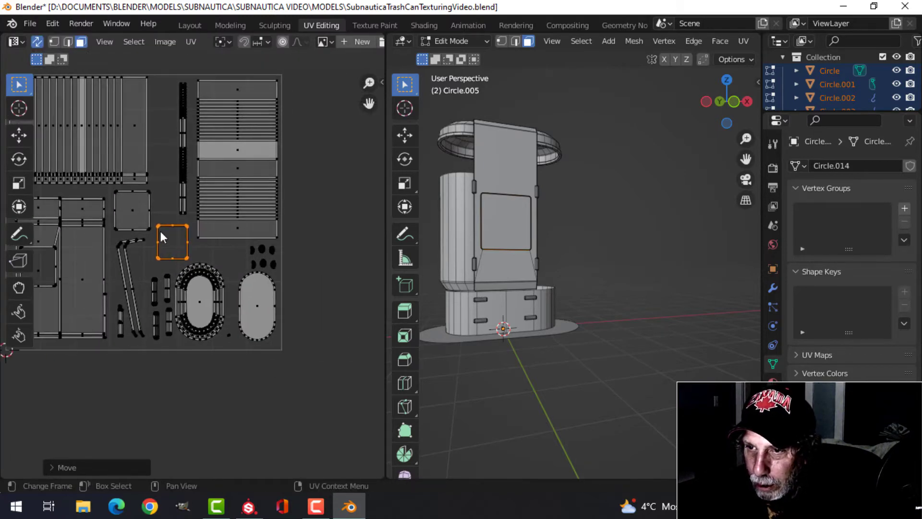
scroll(240, 246, down, 1)
key(Tab)
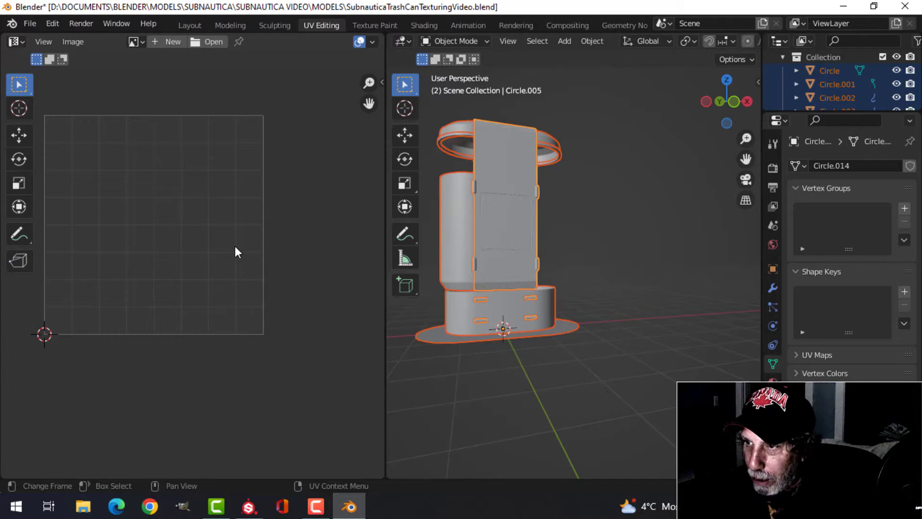
key(Tab)
key(a)
scroll(561, 258, down, 2)
middle_drag(257, 262, 265, 266)
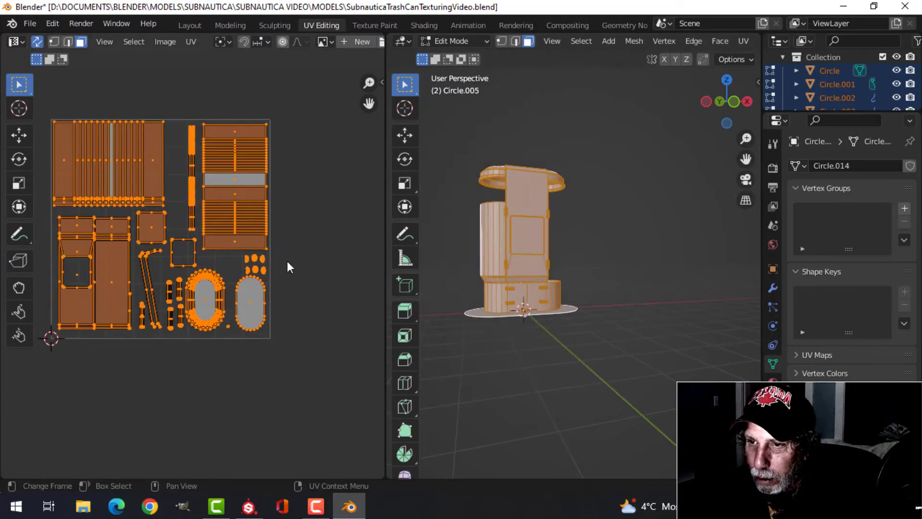
Step: Save the blend file and return to Object Mode
key(ctrl+s)
scroll(504, 240, down, 1)
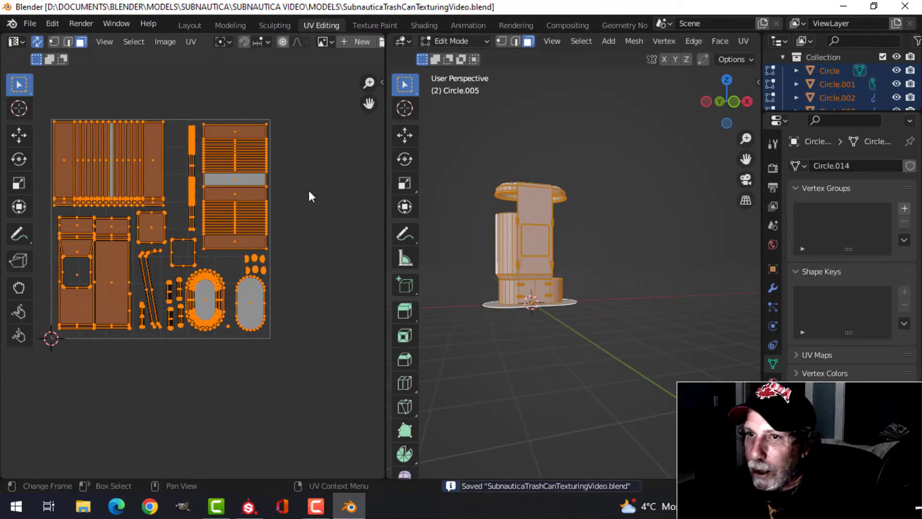
middle_drag(310, 197, 323, 213)
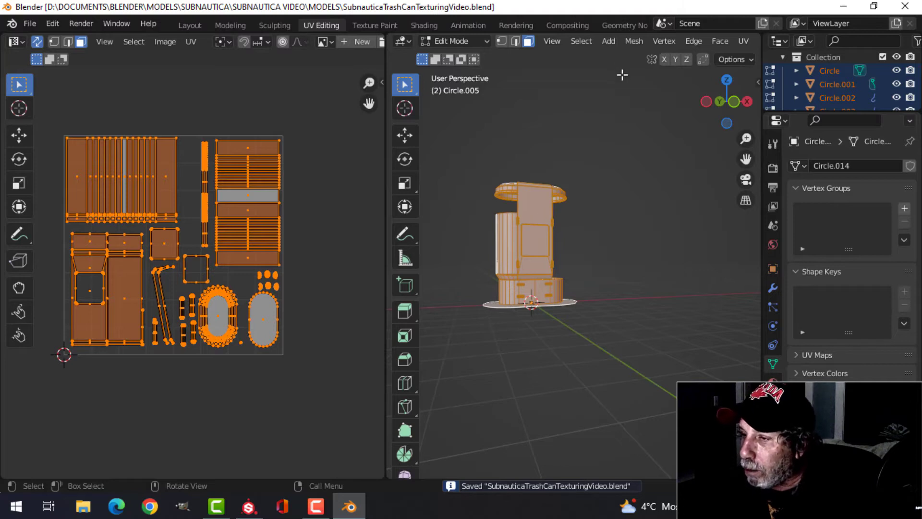
key(Tab)
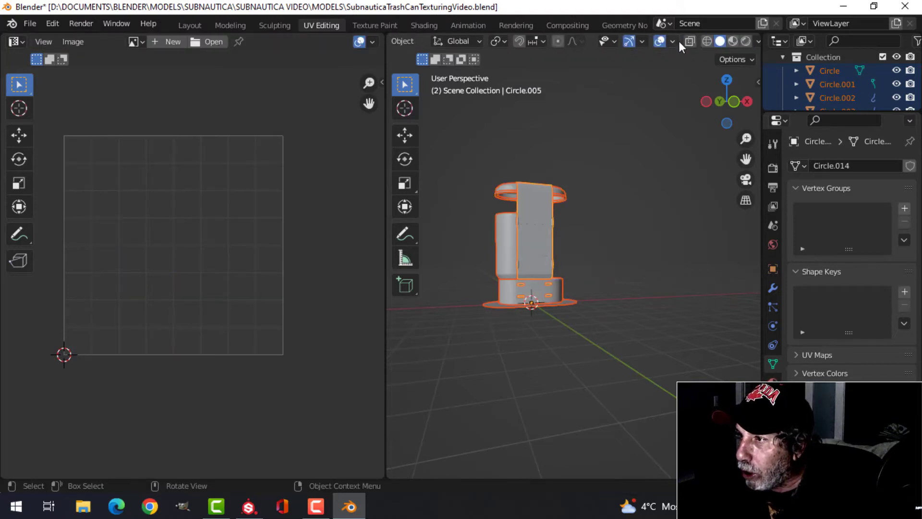
Step: Check the face orientation of all trash can parts with the Face Orientation overlay, and turn the overlay off
click(672, 42)
click(617, 287)
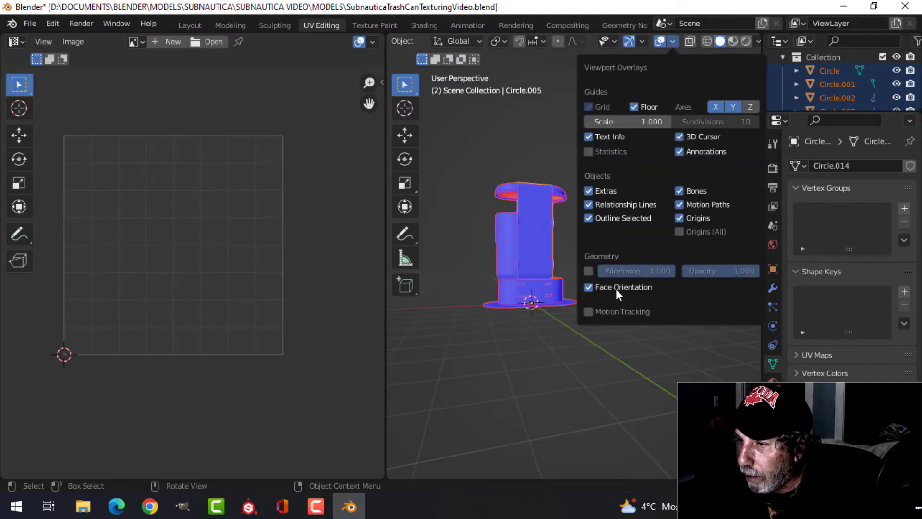
middle_drag(499, 211, 590, 239)
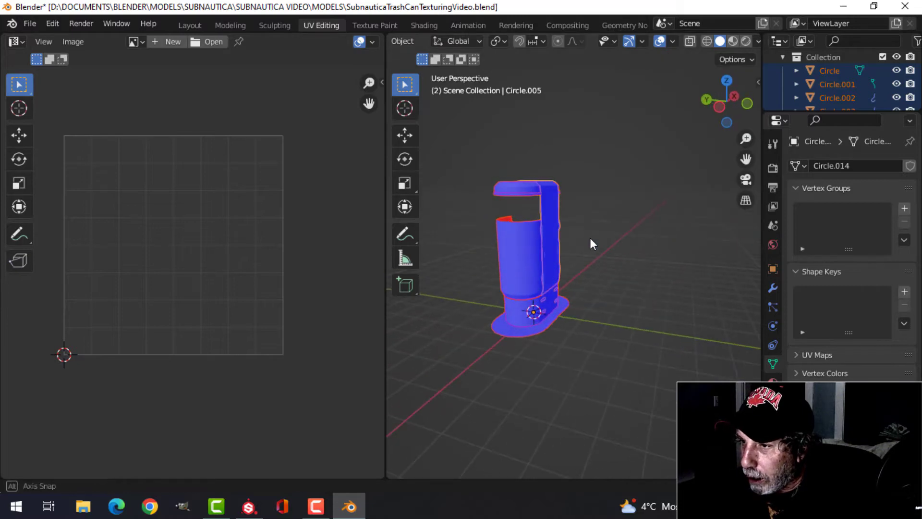
click(672, 42)
click(589, 288)
Step: Save the trash can blend file
scroll(379, 267, down, 2)
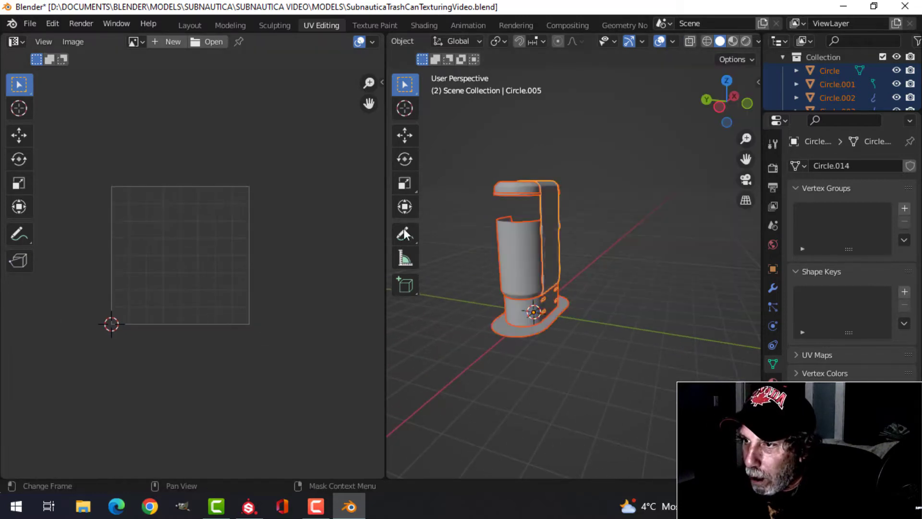
mouse_move(552, 233)
middle_down()
mouse_move(578, 232)
mouse_move(547, 233)
middle_up()
key(ctrl+s)
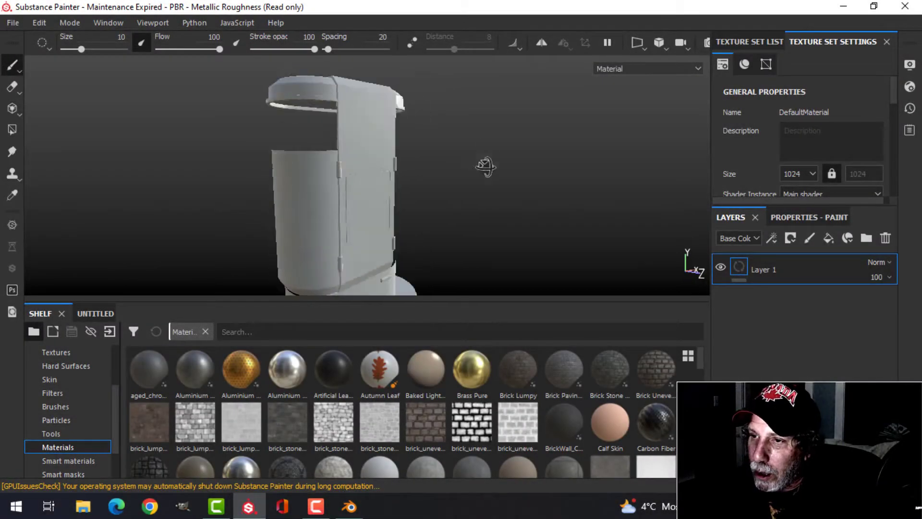
Step: Switch to Substance Painter and rename the trash can's DefaultMaterial texture set to TrashCanMaterial
alt+drag(485, 166, 426, 159)
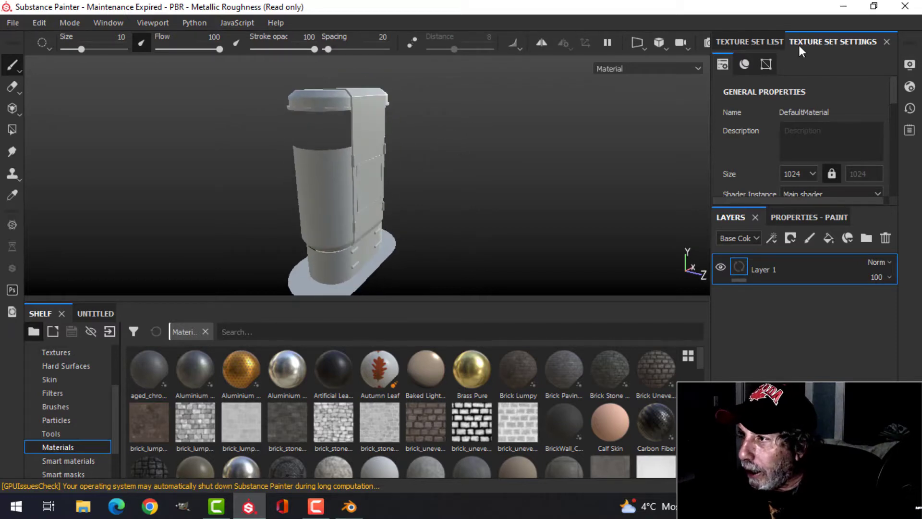
click(766, 42)
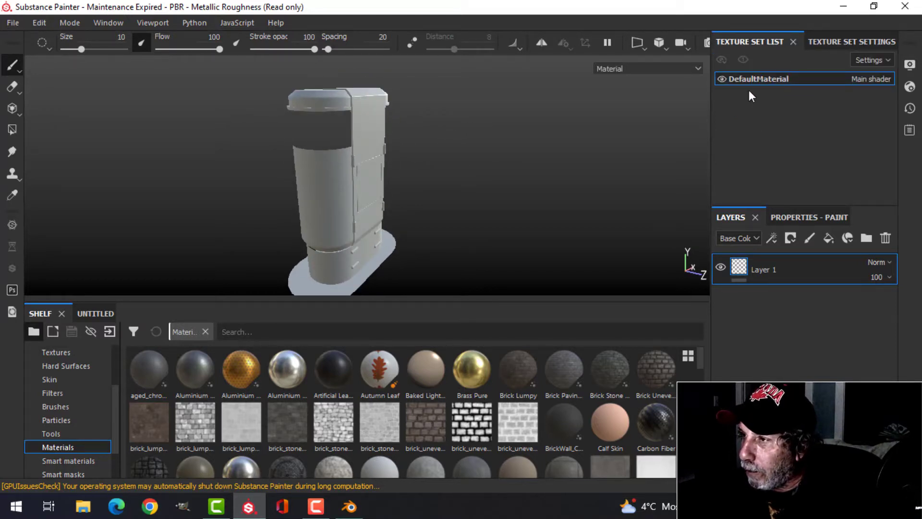
double_click(791, 78)
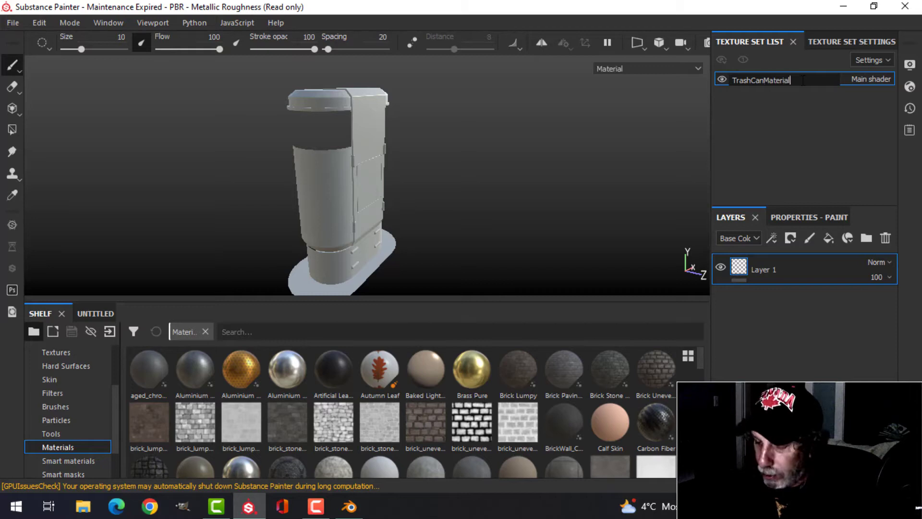
text(TrashCanMaterial)
key(Return)
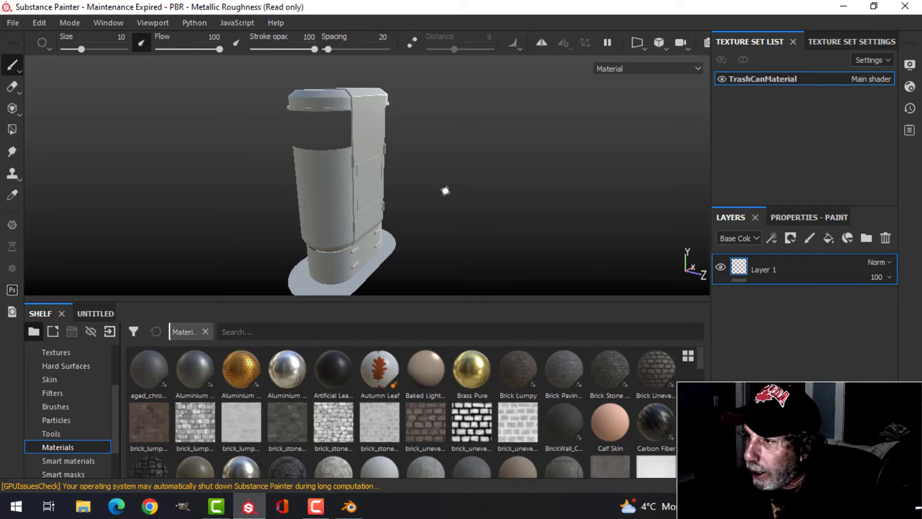
Step: Bake the mesh maps for the TrashCanMaterial texture set with an output size of 2048
click(845, 42)
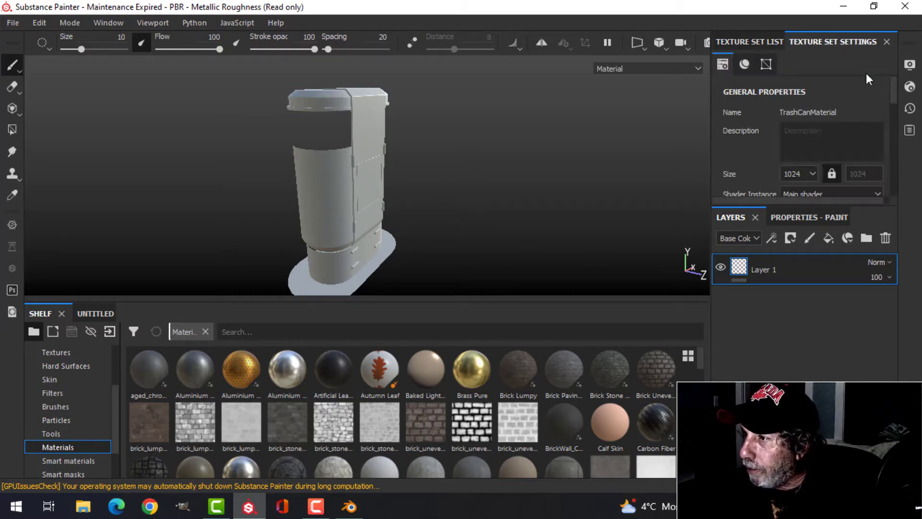
scroll(849, 181, down, 6)
scroll(849, 178, down, 3)
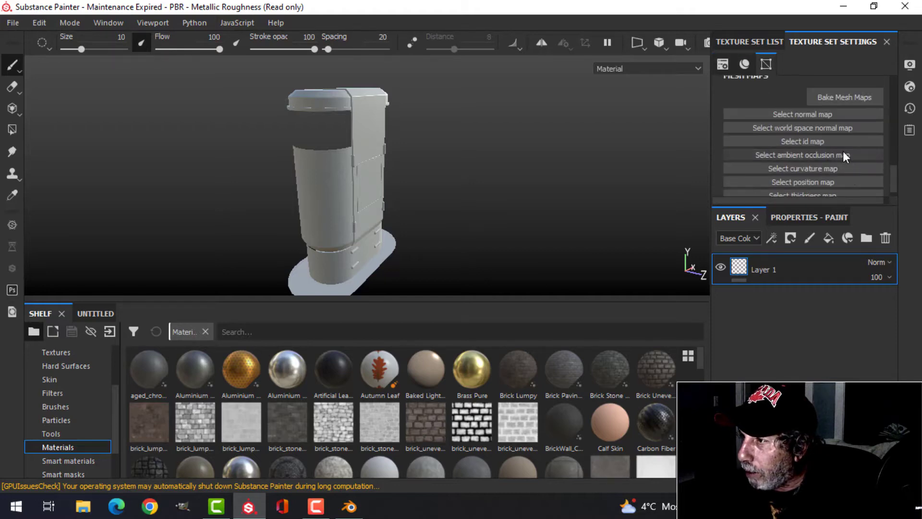
click(842, 96)
click(463, 60)
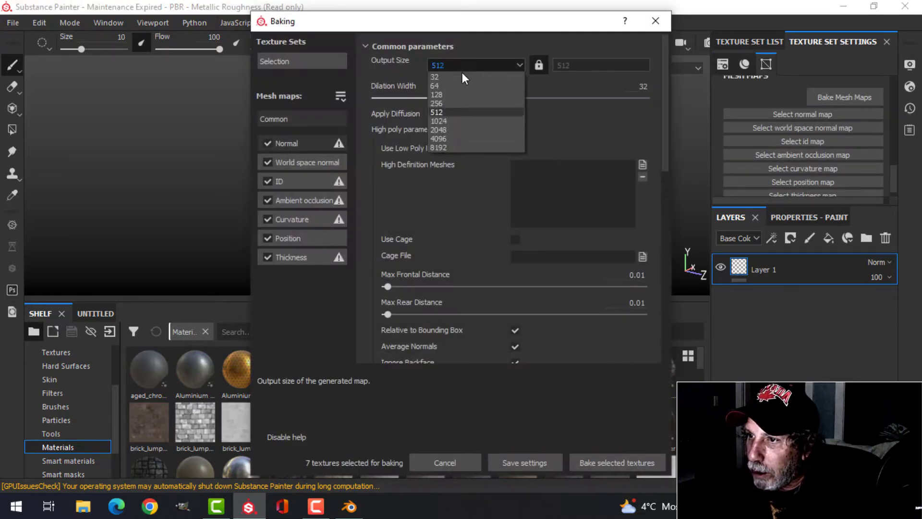
click(447, 129)
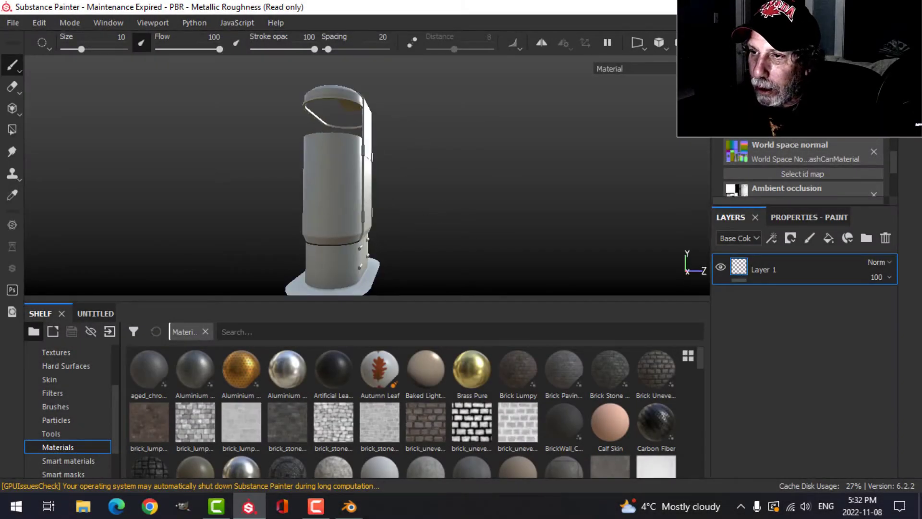
Step: Delete the empty Layer 1 from the layer stack
alt+drag(409, 139, 434, 204)
scroll(414, 198, up, 4)
scroll(413, 196, down, 4)
click(828, 237)
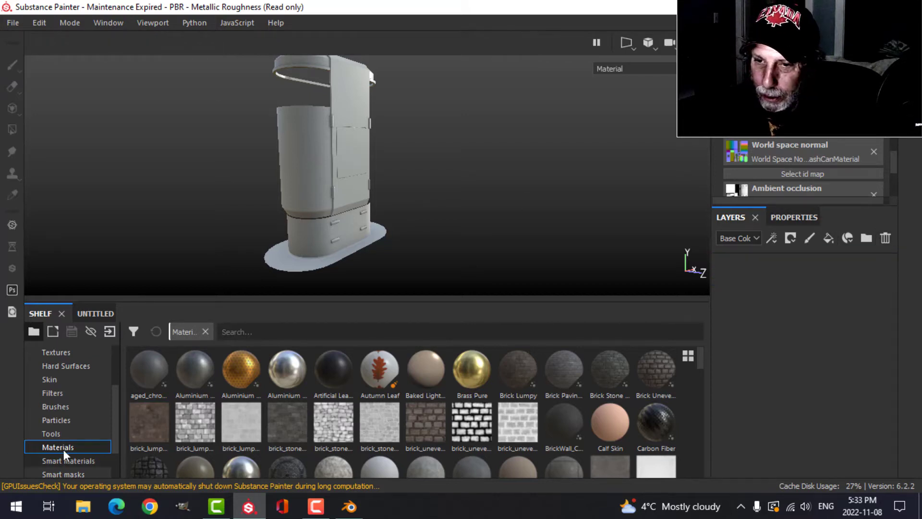
Step: Search the materials for "pl" and add Plastic Matte Pure to the layer stack as a fill over the whole trash can
click(271, 330)
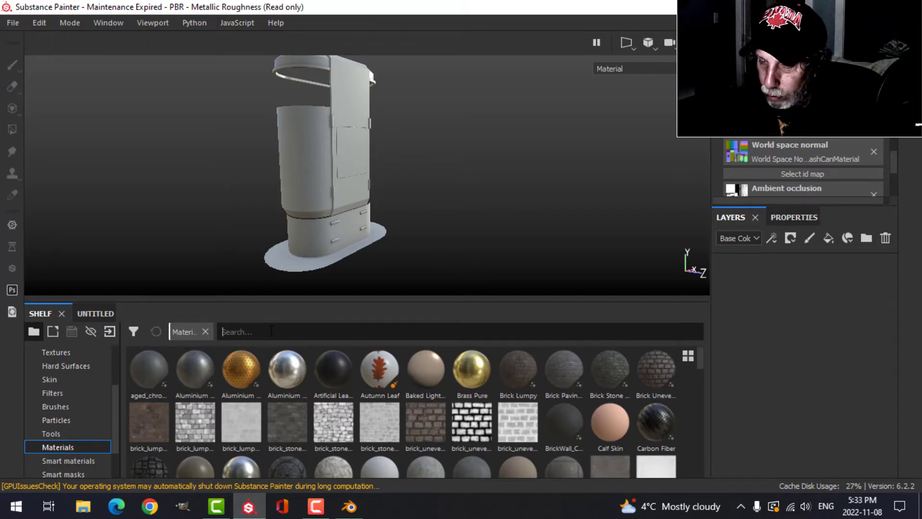
text(pain)
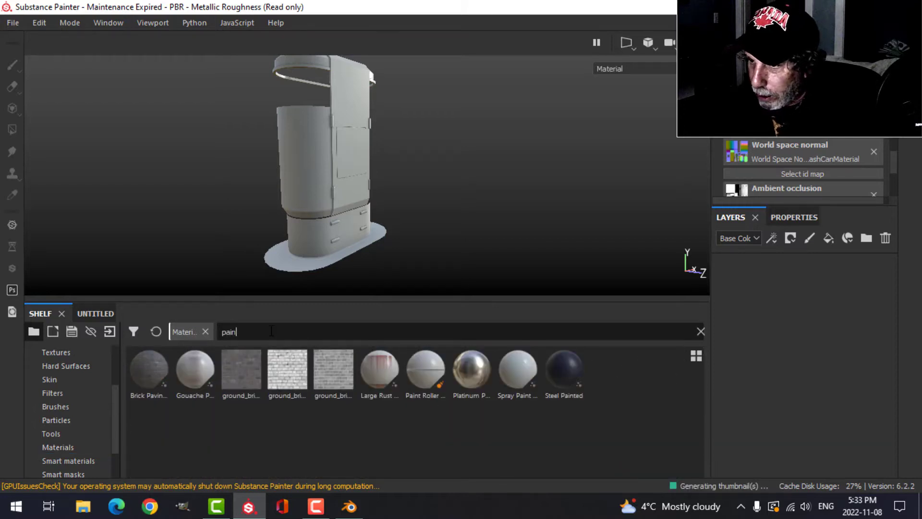
text(pl)
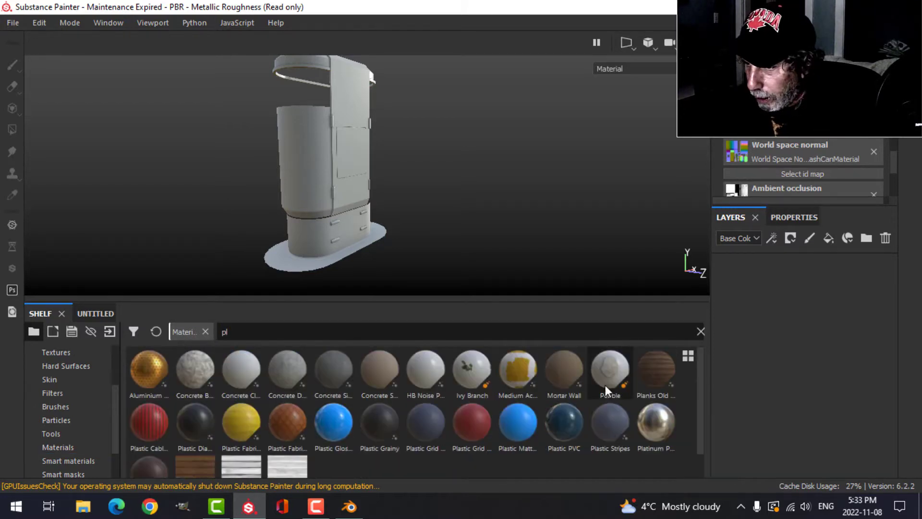
drag(518, 422, 793, 313)
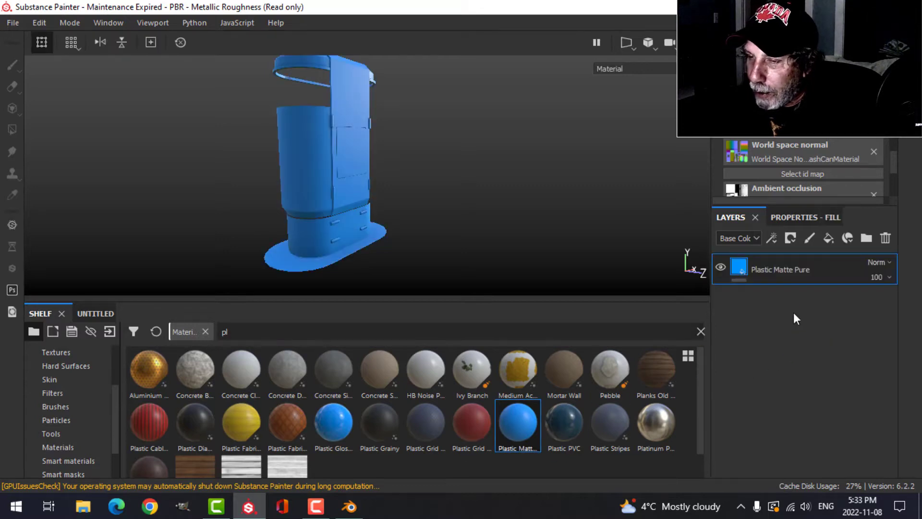
Step: Set the base color of the Plastic Matte Pure layer to near-black
click(800, 217)
scroll(773, 337, down, 5)
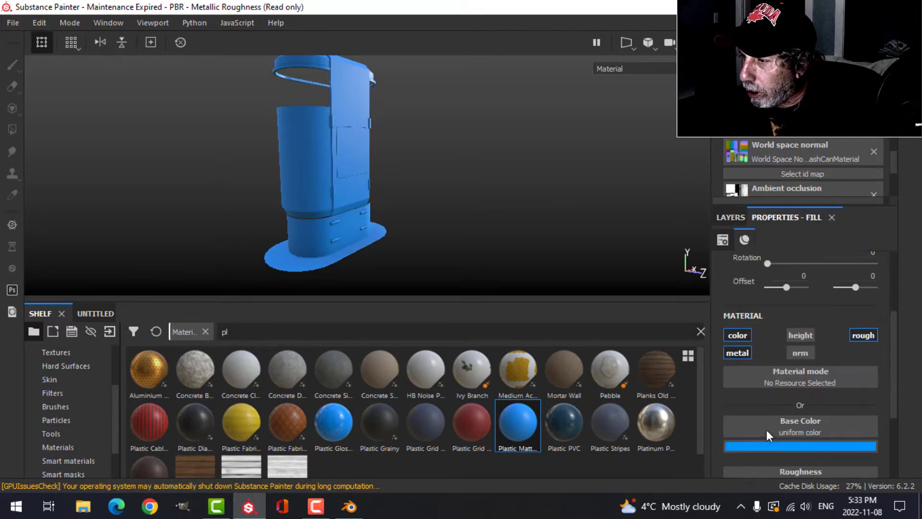
click(762, 408)
drag(757, 372, 734, 376)
click(904, 220)
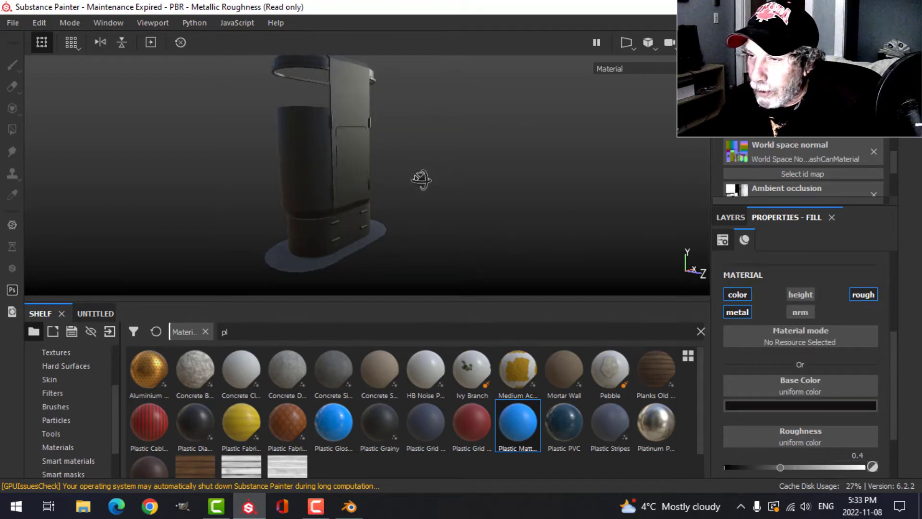
alt+drag(421, 180, 482, 220)
Step: Add a fill layer above Plastic Matte Pure and give it a black mask
click(730, 217)
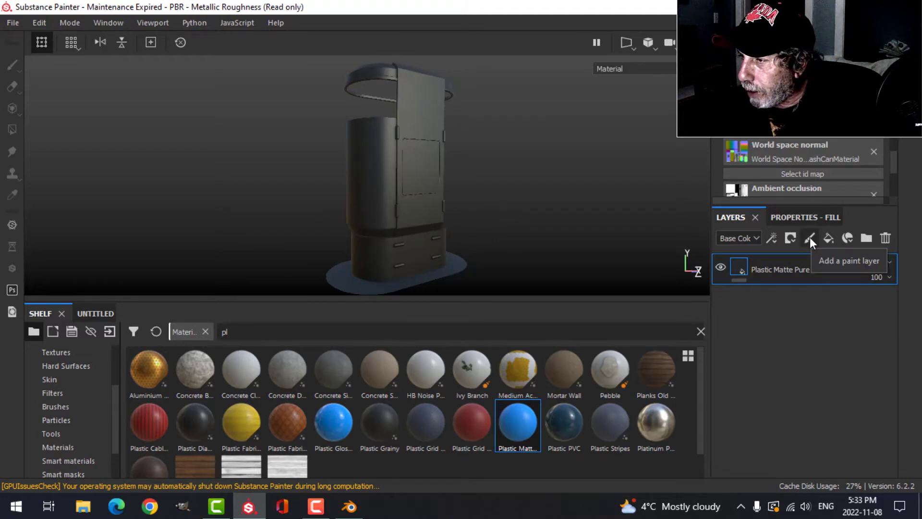
click(828, 237)
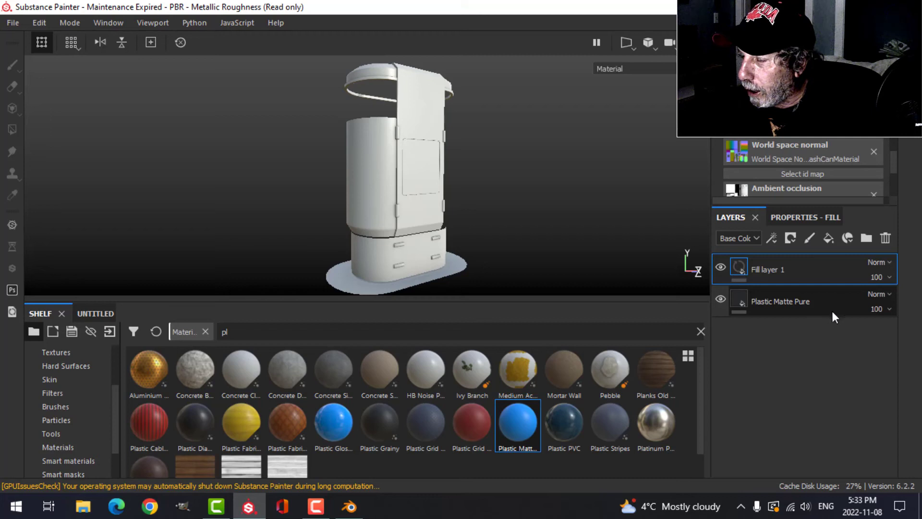
click(790, 238)
click(803, 268)
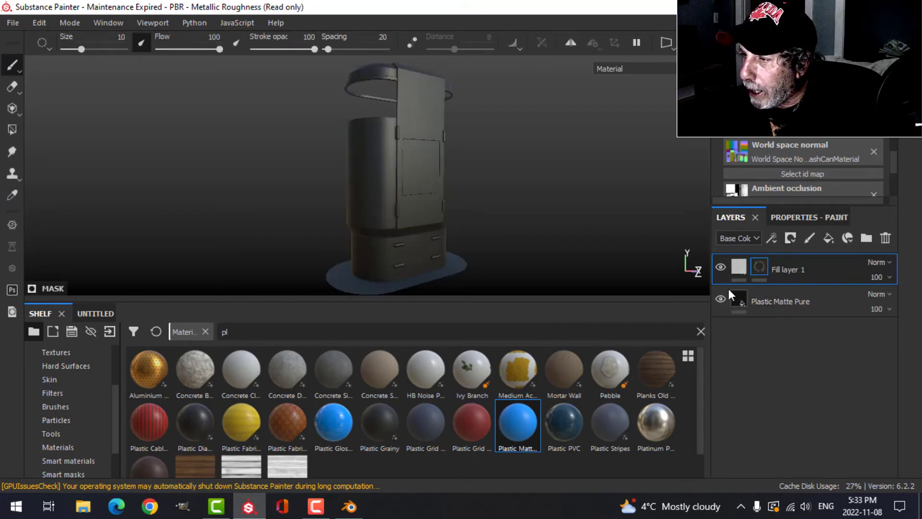
Step: Set the base color of the masked fill layer to orange with R 1.000, G 0.216 and B 0.000
click(739, 265)
click(797, 218)
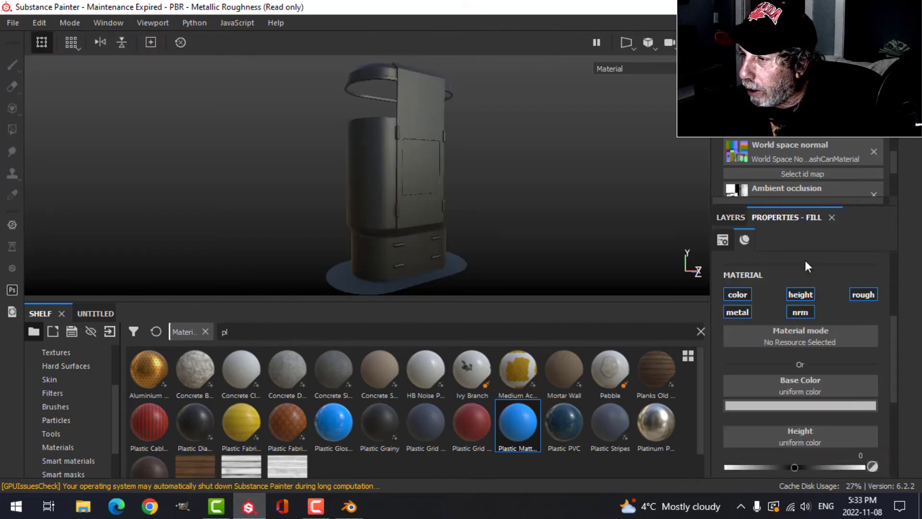
click(783, 407)
click(834, 268)
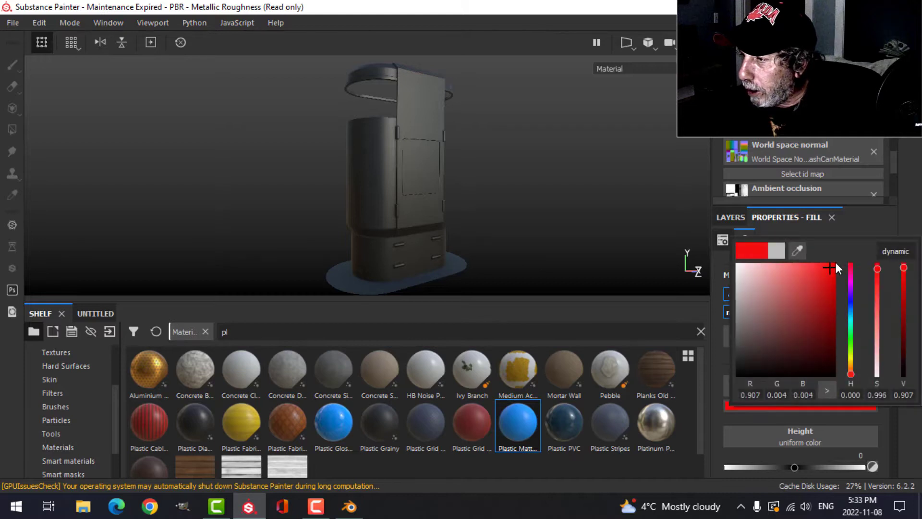
click(850, 375)
drag(851, 376, 851, 372)
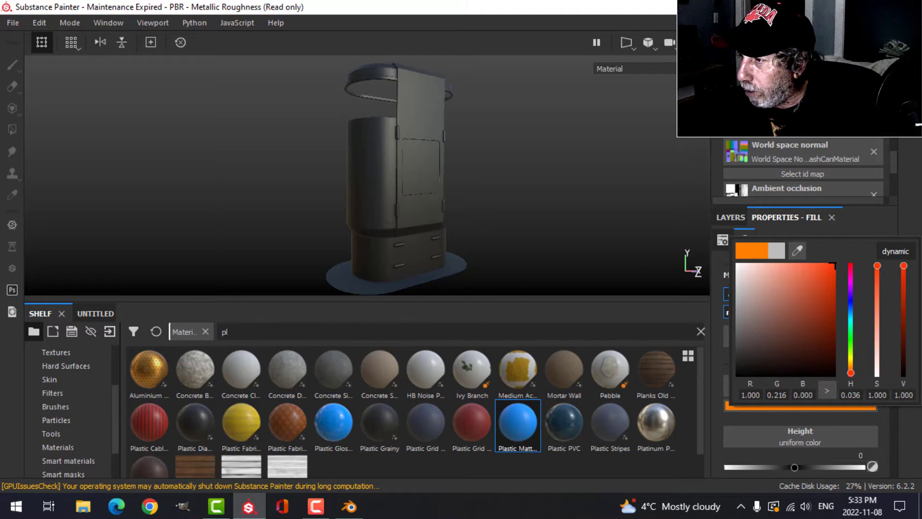
click(913, 215)
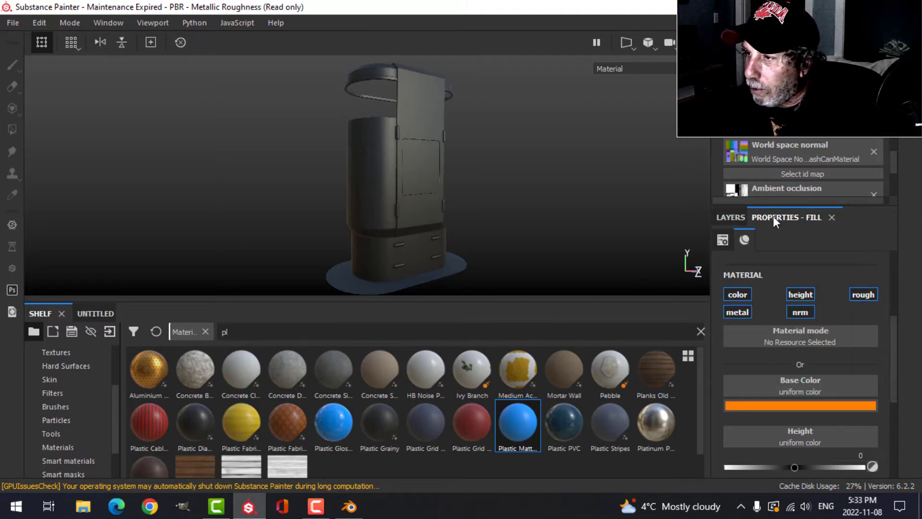
Step: Reveal the orange fill on the rounded bin body by filling the layer's mask with Polygon Fill in mesh mode
click(736, 218)
click(761, 267)
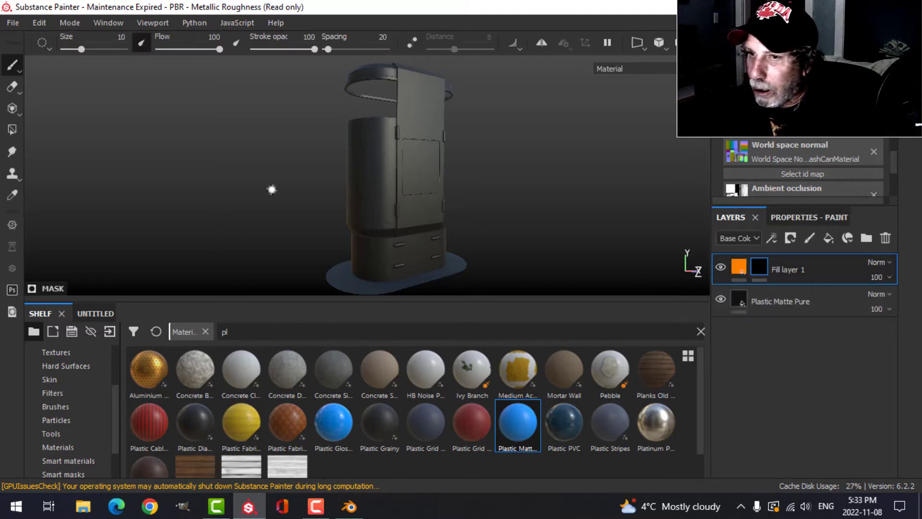
click(12, 129)
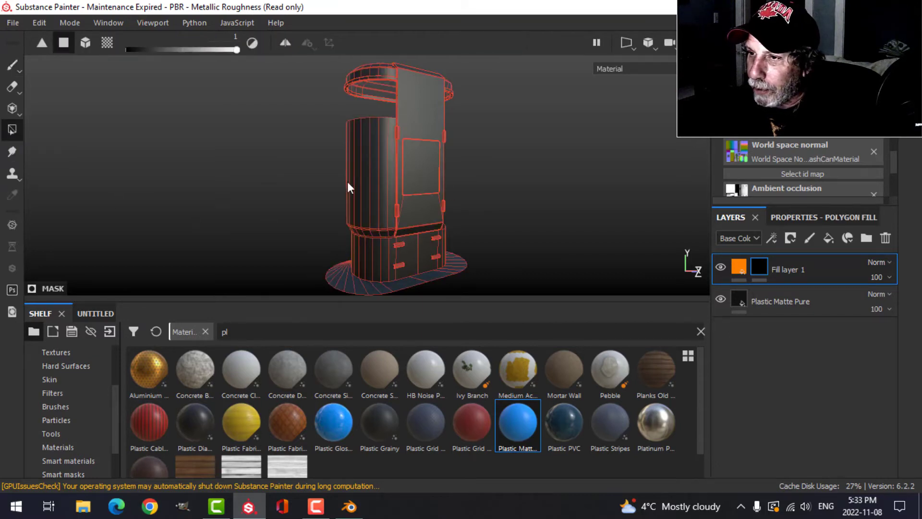
click(858, 218)
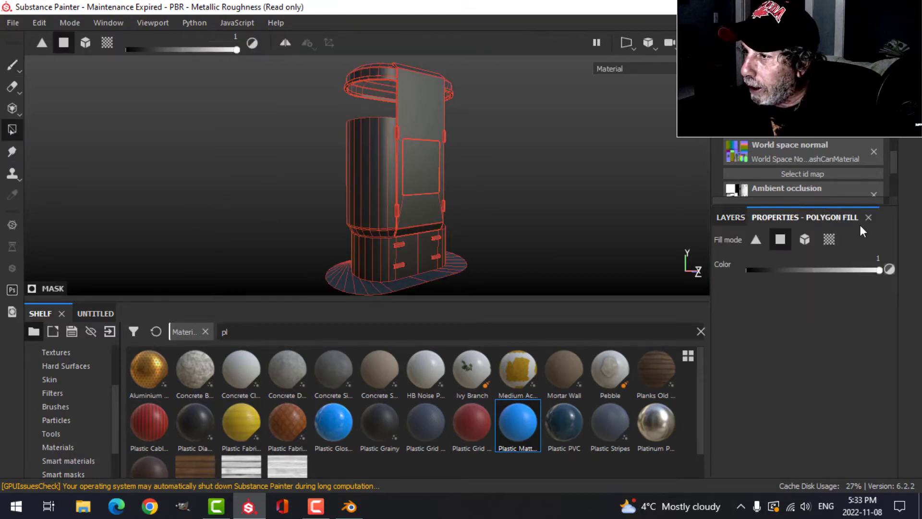
click(805, 239)
click(408, 182)
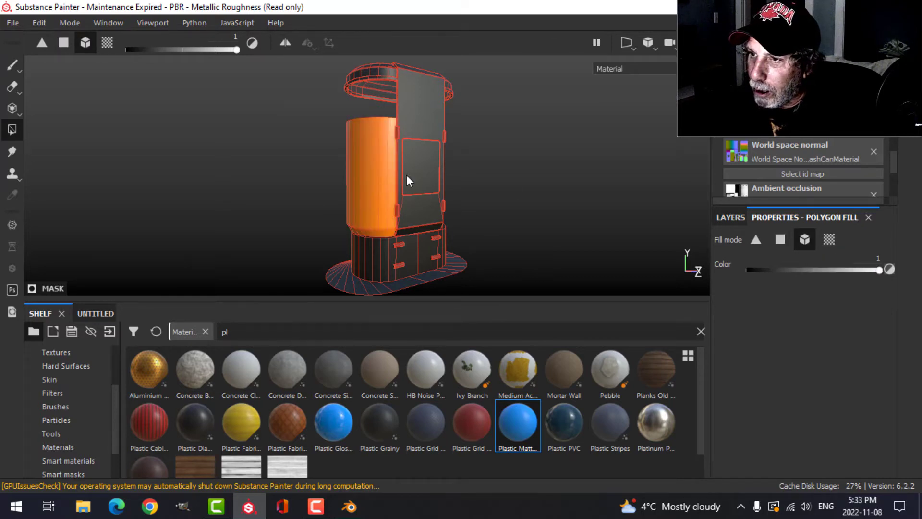
Step: Switch to the Paint tool and examine the base, its small hinges and the front door panel from several angles
click(13, 66)
mouse_move(554, 157)
alt+mouse_down()
mouse_move(395, 177)
mouse_move(484, 241)
alt+mouse_up()
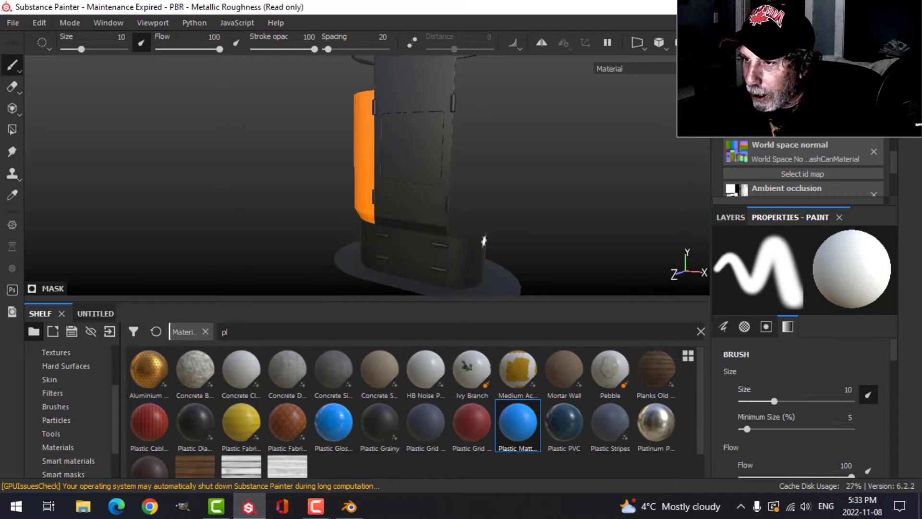
scroll(483, 239, up, 6)
alt+middle_drag(422, 222, 424, 138)
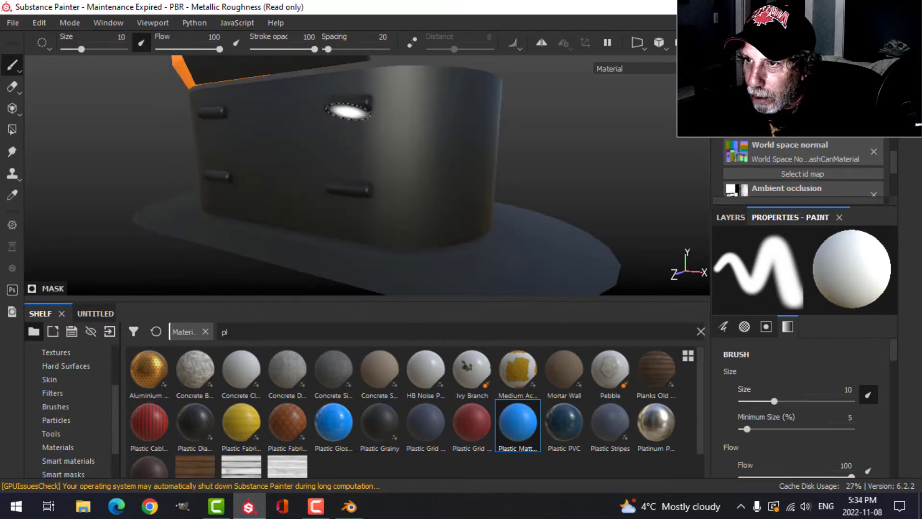
mouse_move(449, 97)
alt+mouse_down()
mouse_move(457, 218)
mouse_move(463, 138)
mouse_move(465, 163)
mouse_move(447, 177)
mouse_move(336, 145)
mouse_move(627, 144)
mouse_move(525, 181)
mouse_move(387, 154)
mouse_move(453, 157)
alt+mouse_up()
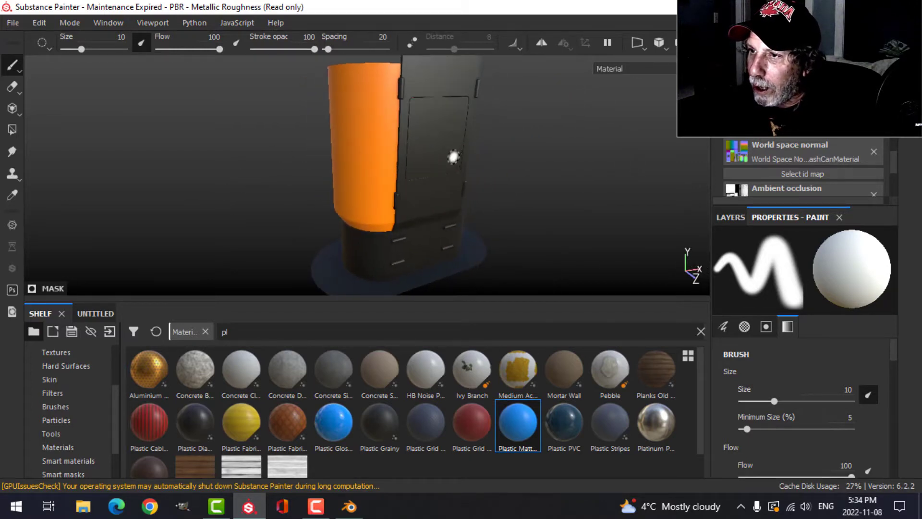
scroll(453, 157, down, 3)
alt+middle_drag(451, 157, 419, 181)
Step: Duplicate the orange Fill layer 1 together with its mask
click(730, 217)
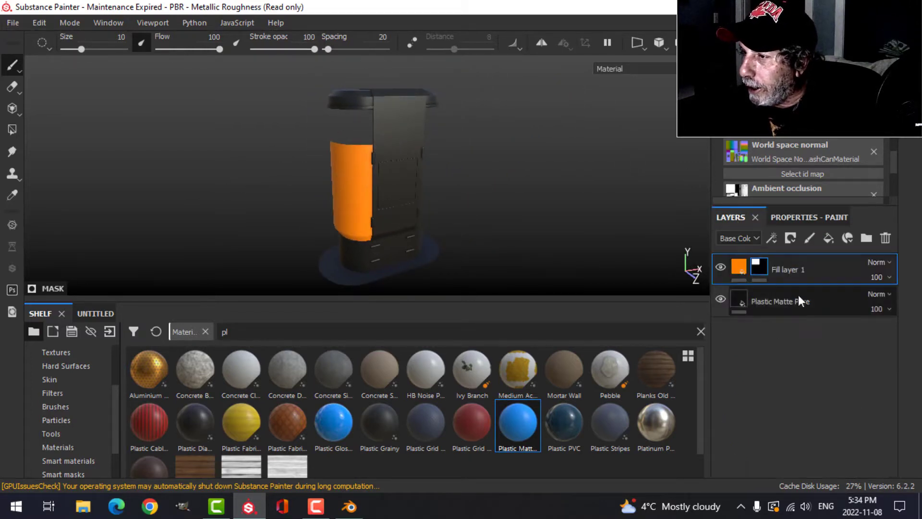
right_click(784, 270)
click(626, 269)
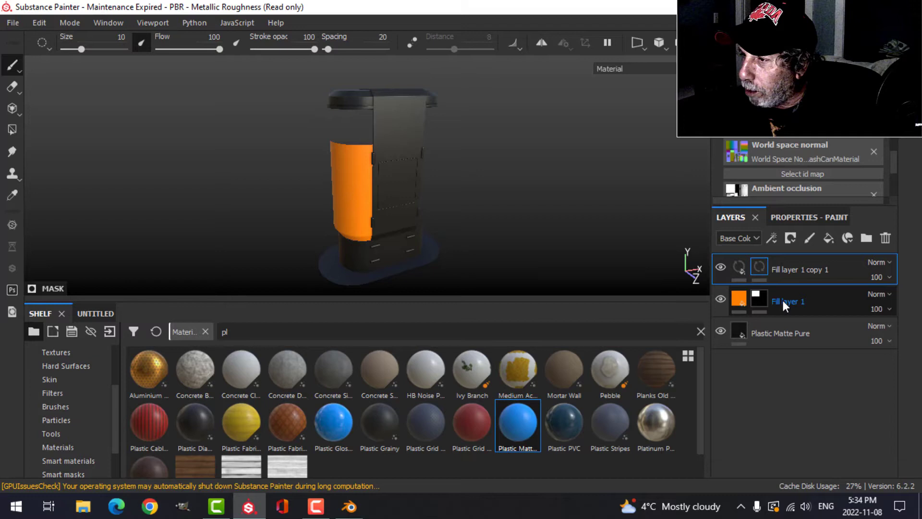
Step: Clear the mask of the duplicated fill layer and set its base color to light gray with R, G and B at 0.558
right_click(760, 267)
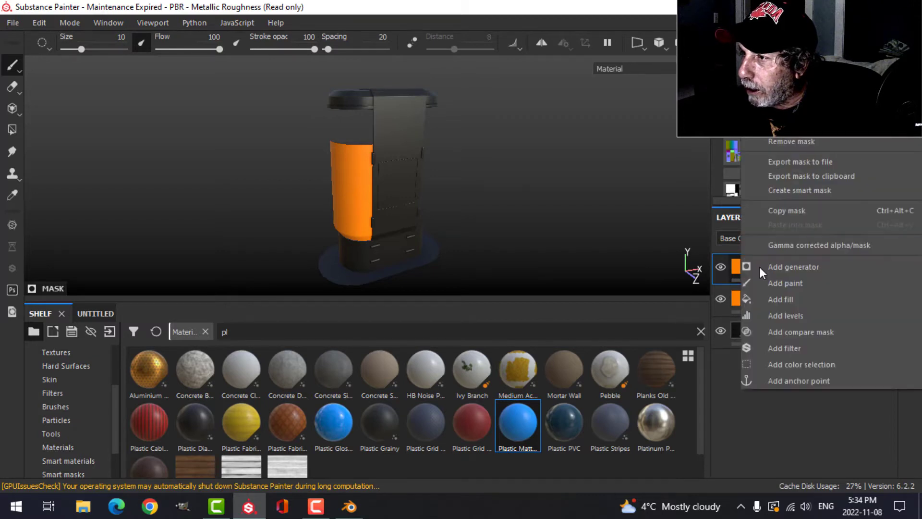
click(788, 127)
click(736, 270)
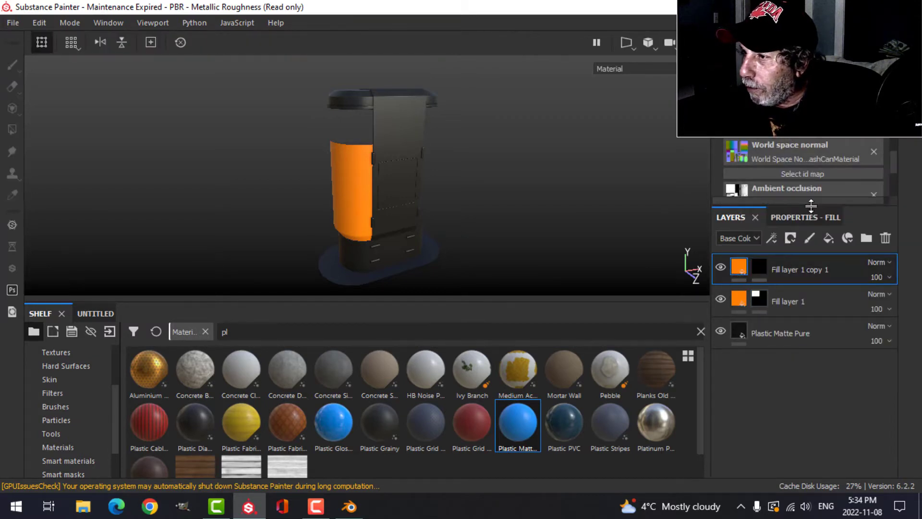
click(807, 216)
click(803, 405)
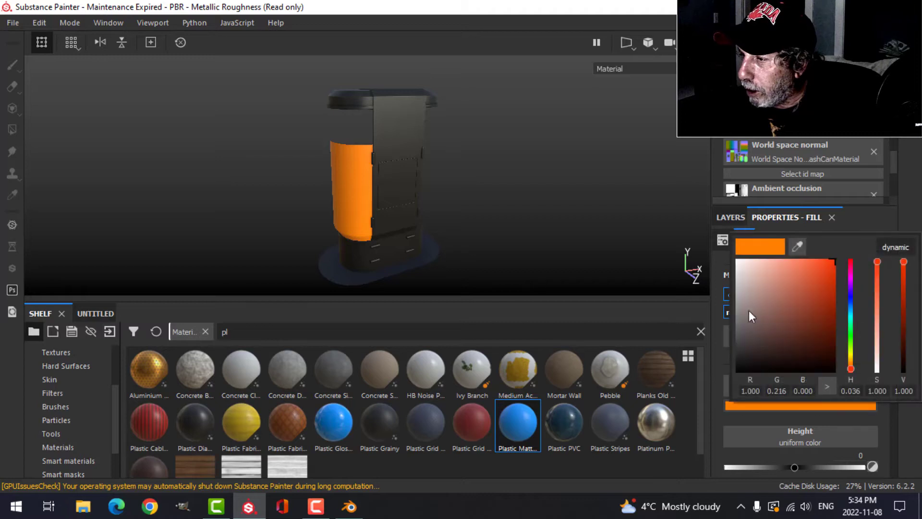
drag(749, 310, 732, 285)
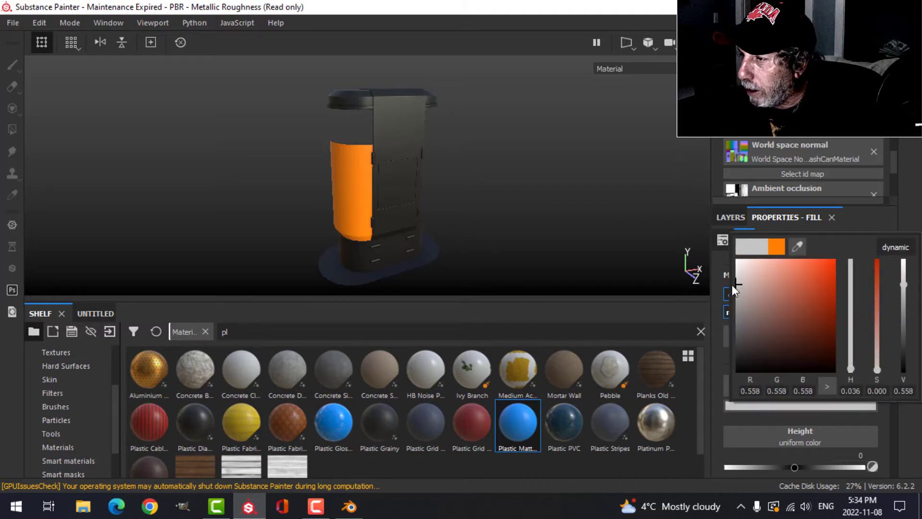
click(904, 213)
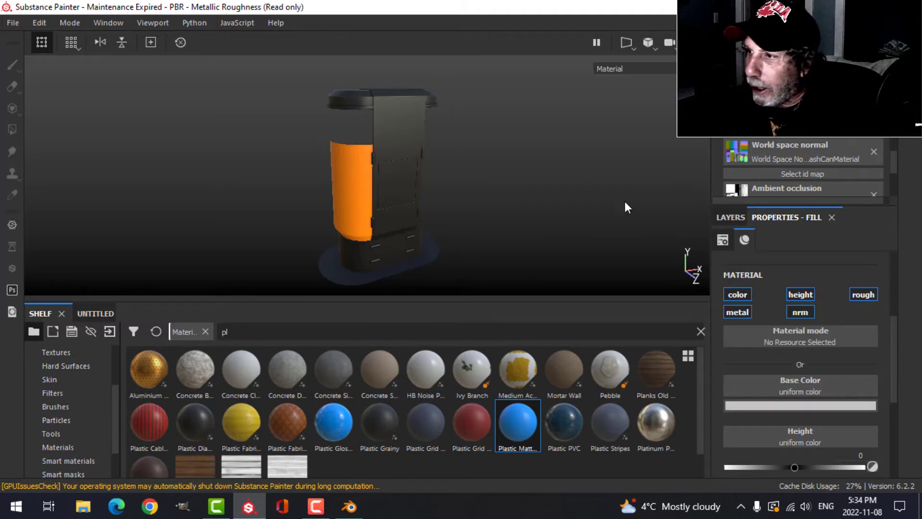
Step: Reveal the light gray fill on the lid and the oval floor plate using Polygon Fill on the layer's mask, and return to the Paint tool
click(730, 218)
click(758, 265)
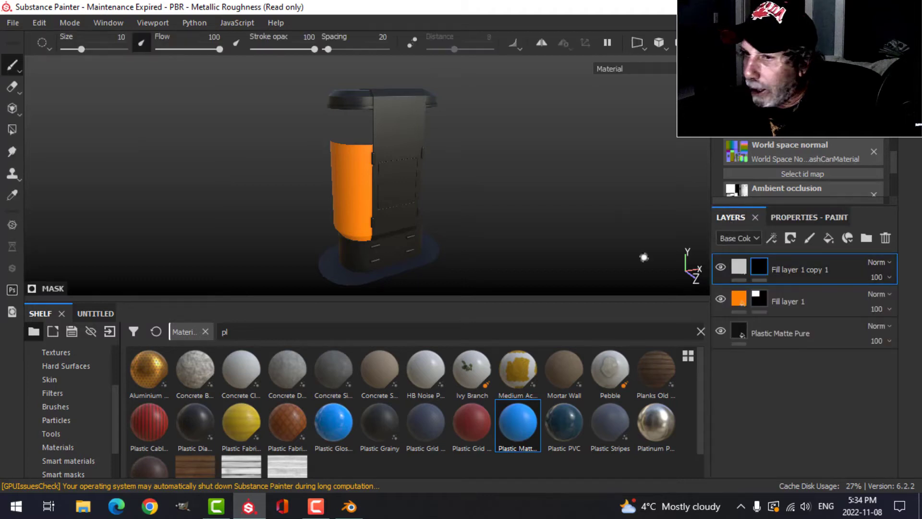
click(11, 129)
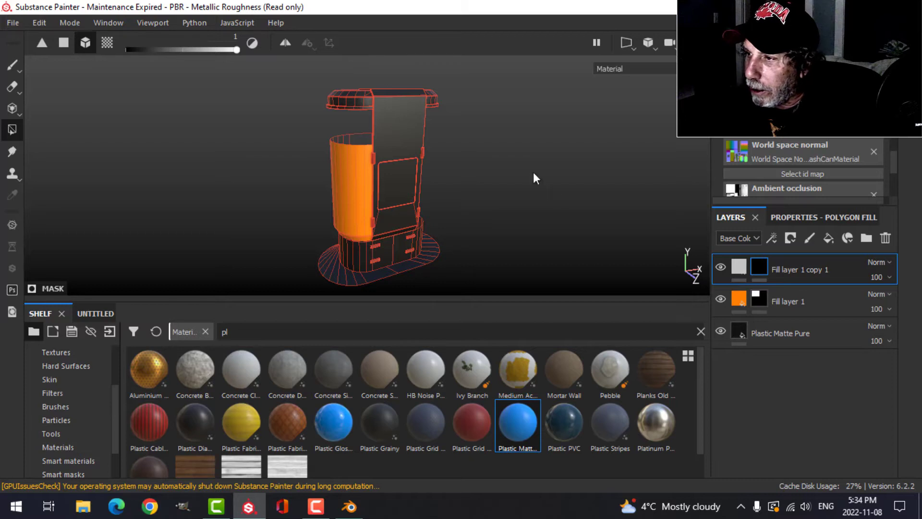
click(364, 94)
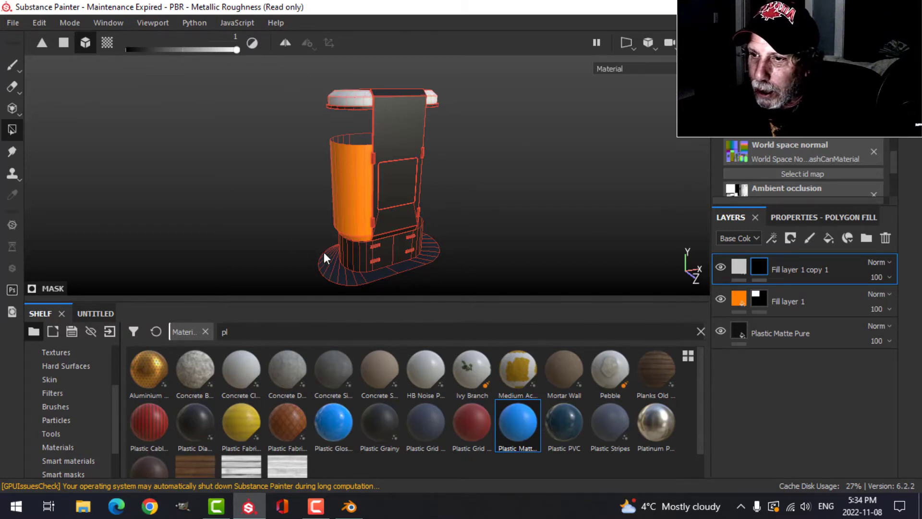
click(430, 258)
click(16, 67)
Step: Duplicate the light gray fill layer and clear the mask of the new copy
mouse_move(517, 183)
alt+mouse_down()
mouse_move(381, 185)
mouse_move(474, 169)
alt+mouse_up()
scroll(393, 163, down, 3)
alt+drag(393, 163, 385, 140)
scroll(400, 164, up, 5)
right_click(788, 267)
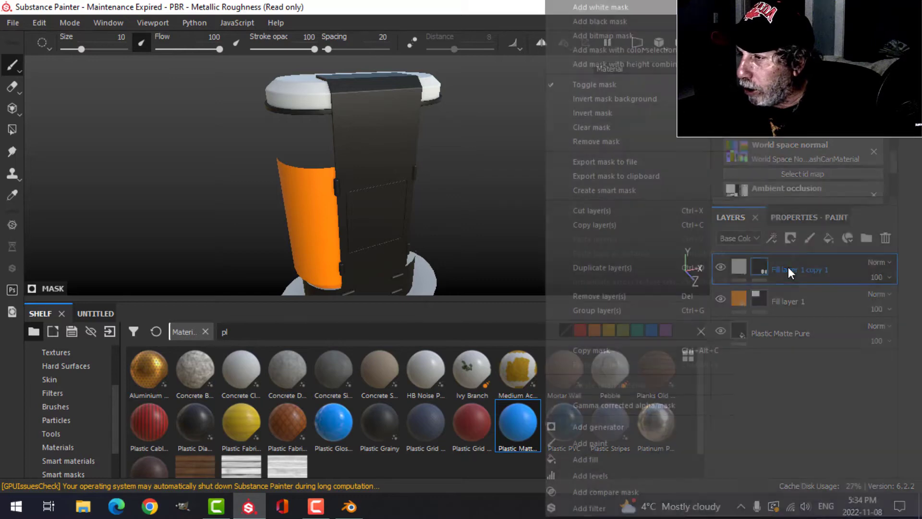
click(603, 267)
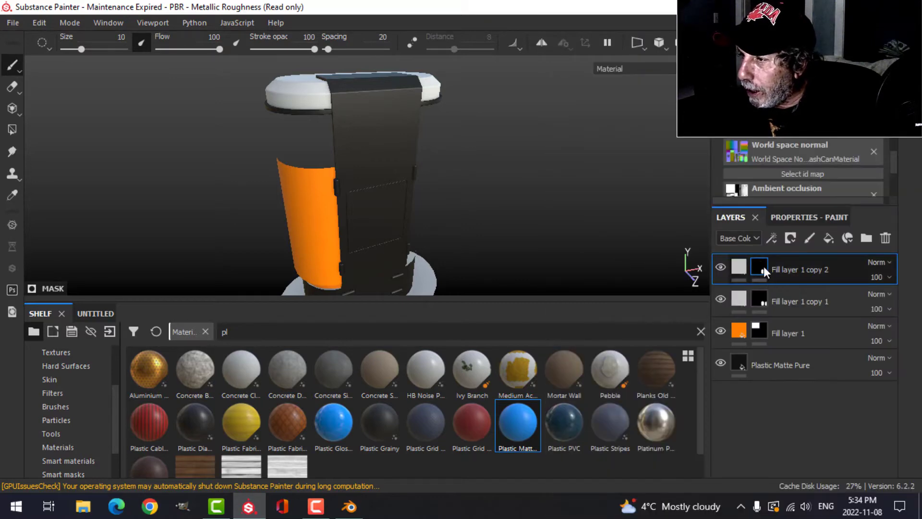
right_click(762, 266)
click(779, 142)
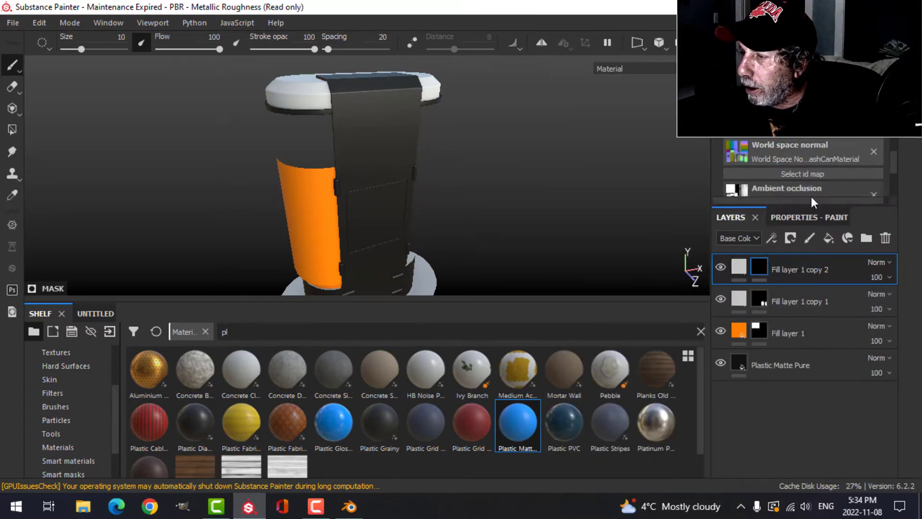
Step: Set the base color of the newest fill layer copy to a darker neutral gray
click(743, 262)
click(798, 217)
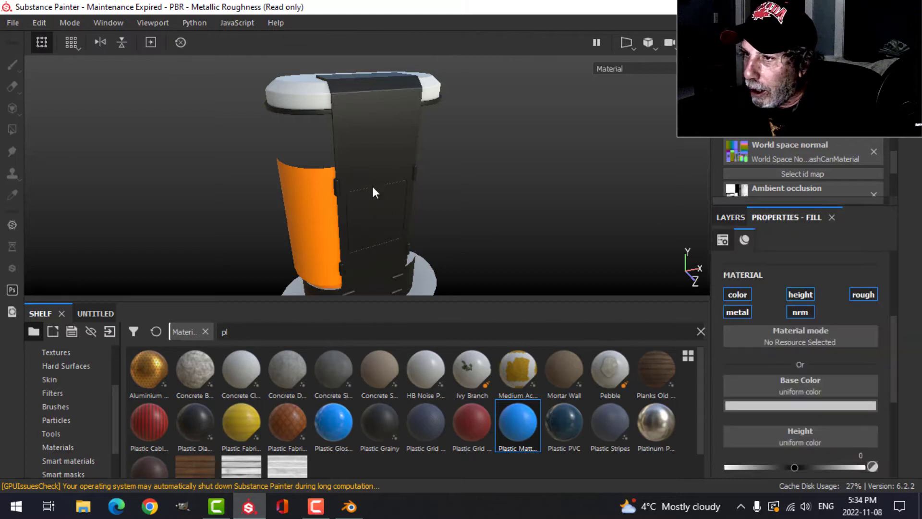
click(785, 406)
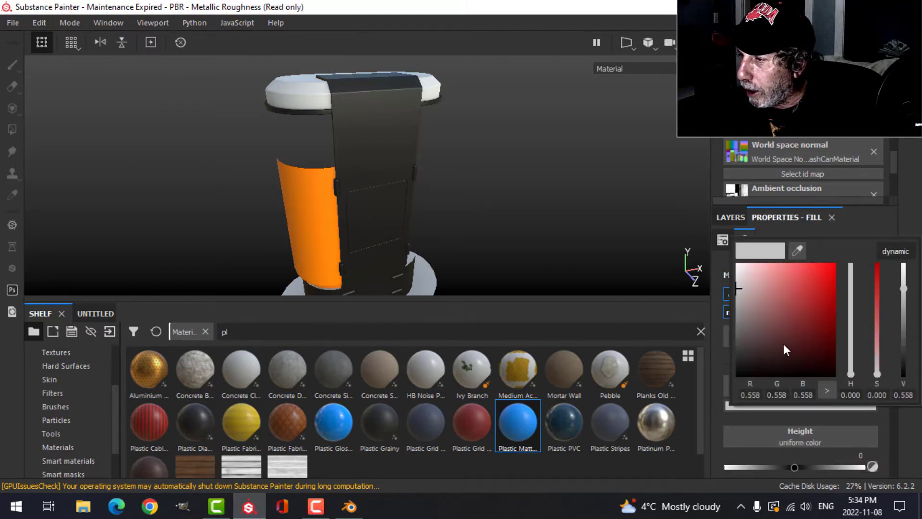
drag(739, 321, 734, 328)
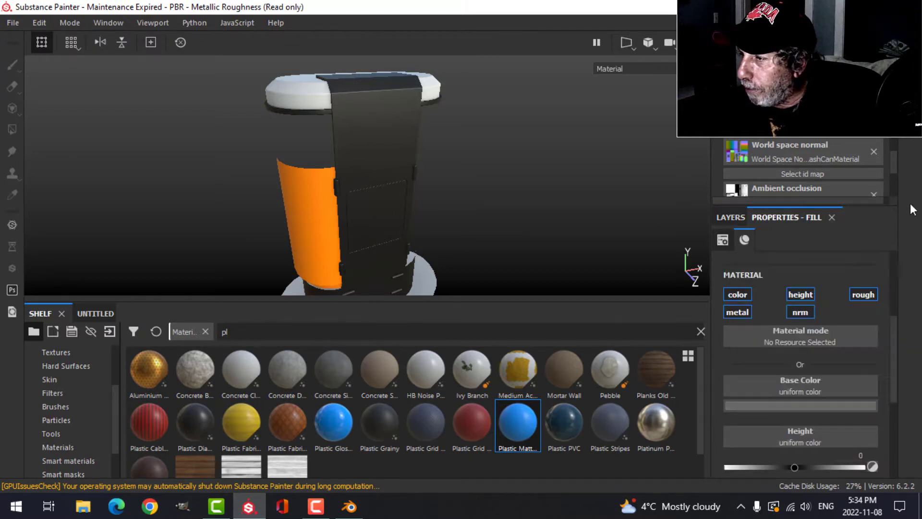
Step: Reveal the darker gray fill on the tall front panel using Polygon Fill on the layer's mask, and return to the Paint tool
click(728, 217)
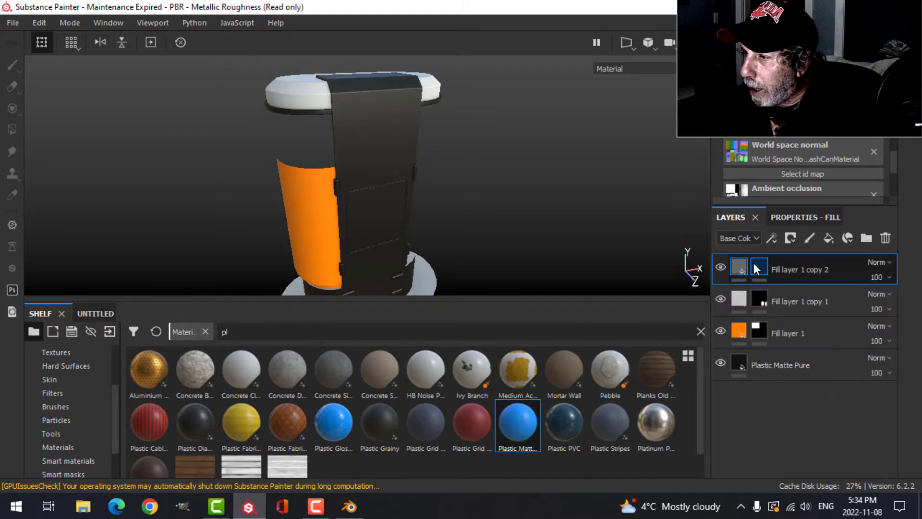
click(755, 264)
click(12, 129)
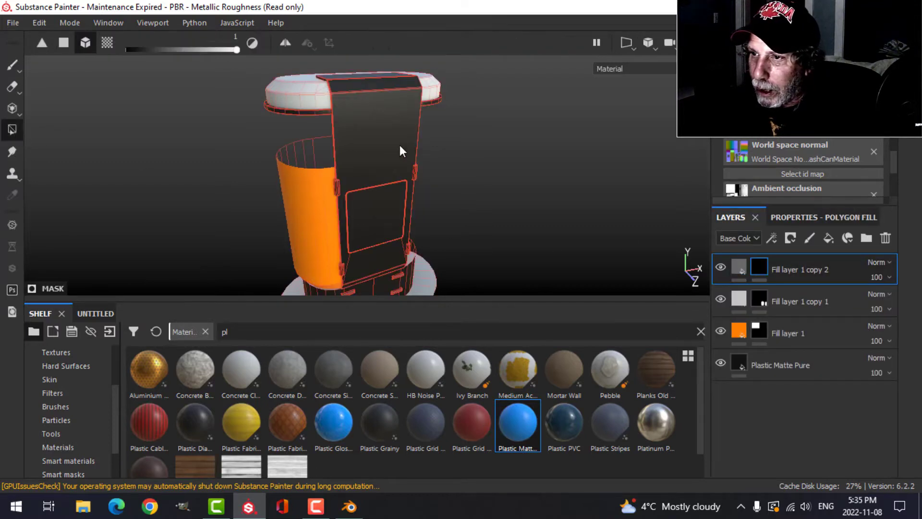
click(400, 147)
click(12, 65)
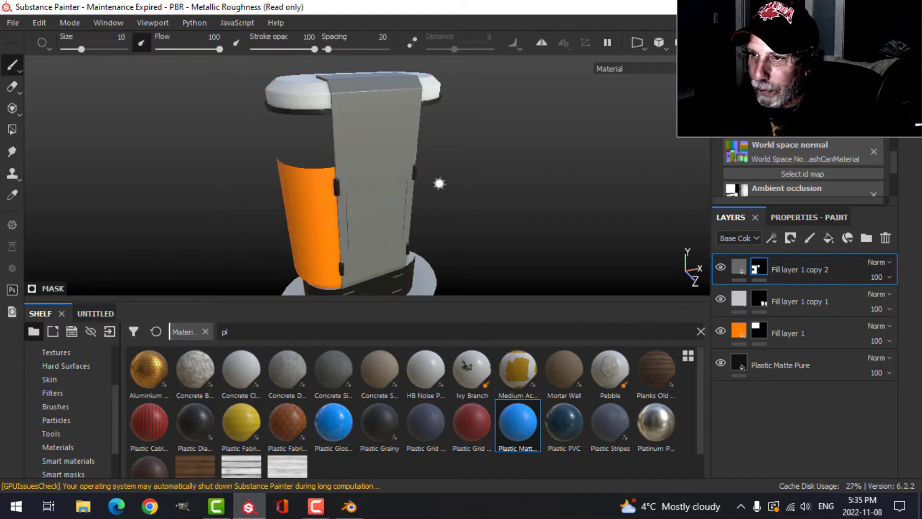
Step: Switch the viewport to orthographic projection and frame the dark base with its hinges straight from the front
mouse_move(439, 181)
alt+mouse_down()
mouse_move(439, 200)
mouse_move(424, 166)
mouse_move(378, 154)
mouse_move(461, 186)
mouse_move(308, 91)
alt+mouse_up()
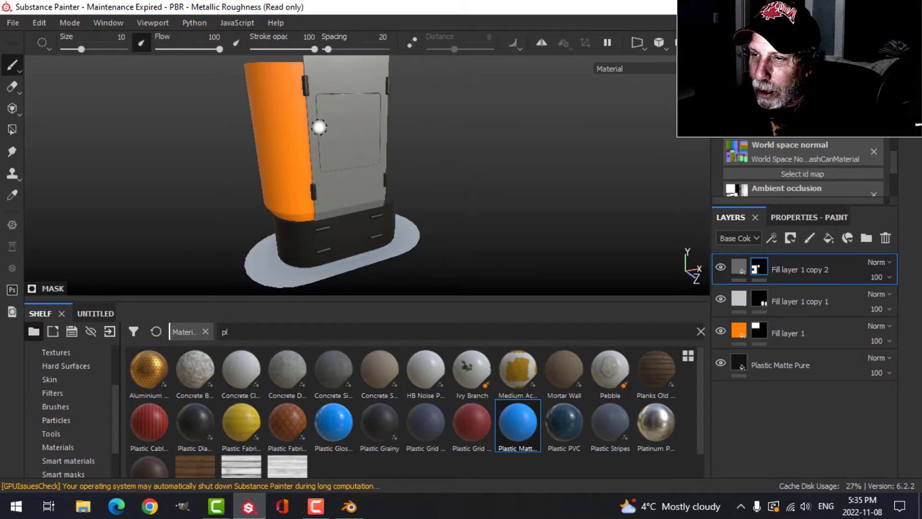
scroll(339, 196, up, 3)
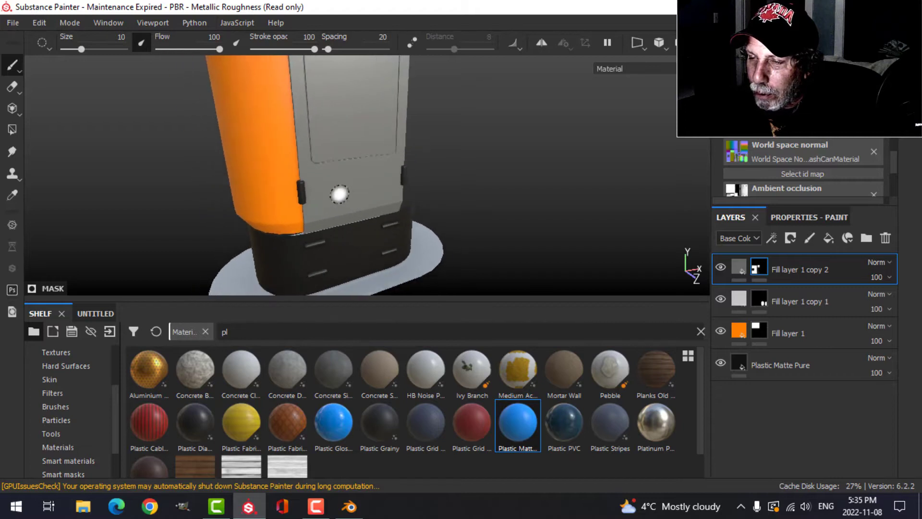
alt+drag(447, 186, 402, 167)
alt+drag(283, 169, 585, 198)
alt+drag(445, 182, 488, 187)
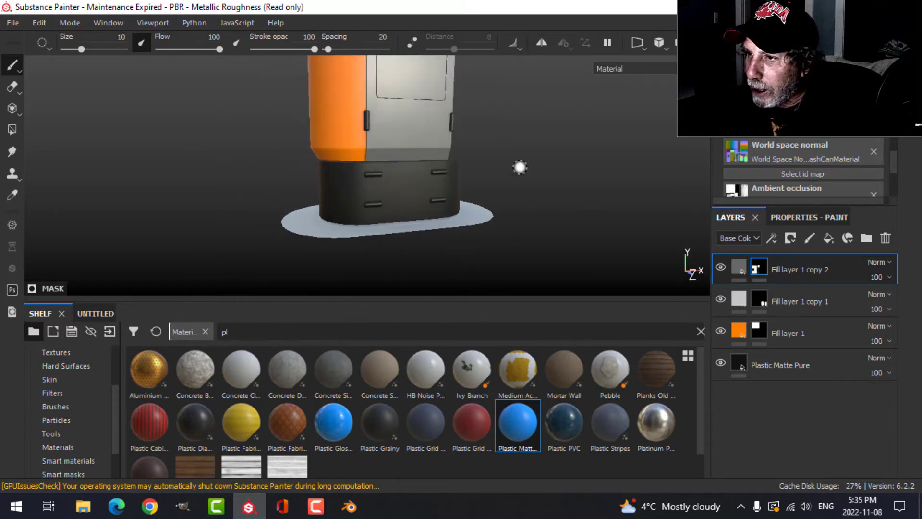
click(682, 43)
click(692, 67)
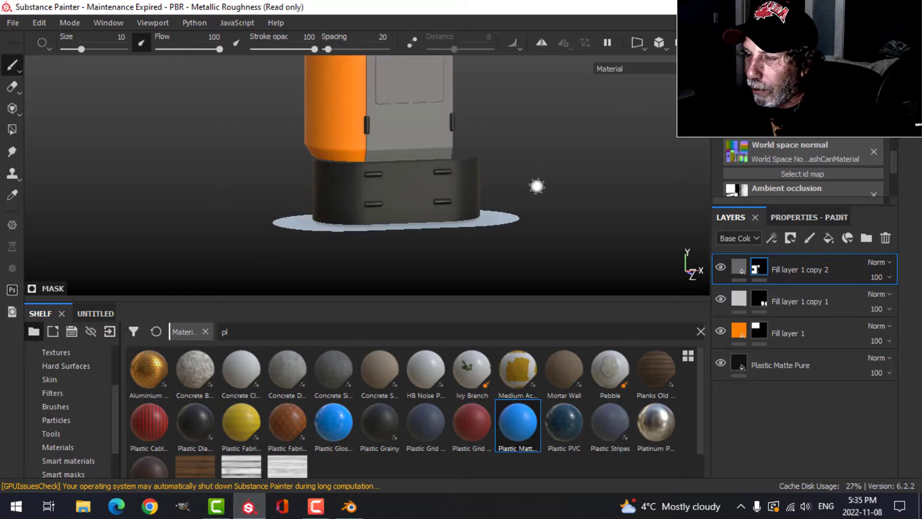
alt+shift+drag(533, 186, 488, 186)
scroll(489, 204, up, 5)
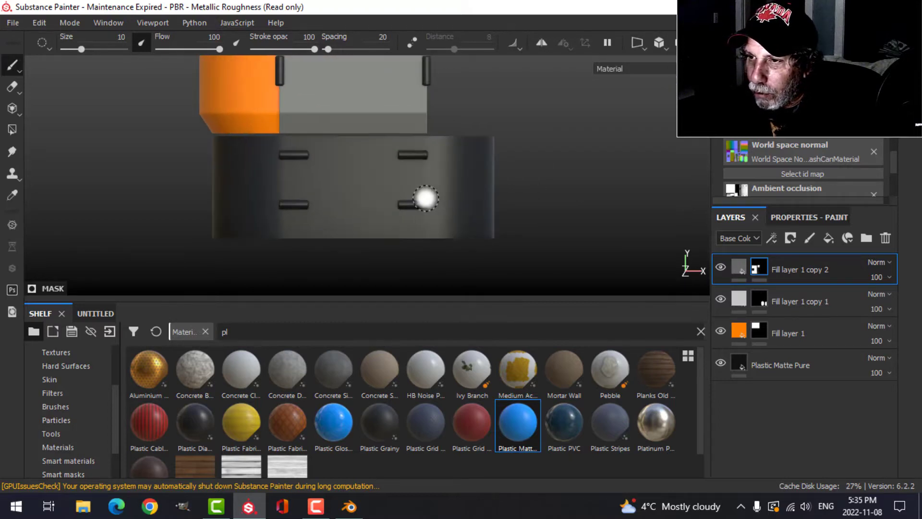
alt+middle_drag(538, 181, 560, 178)
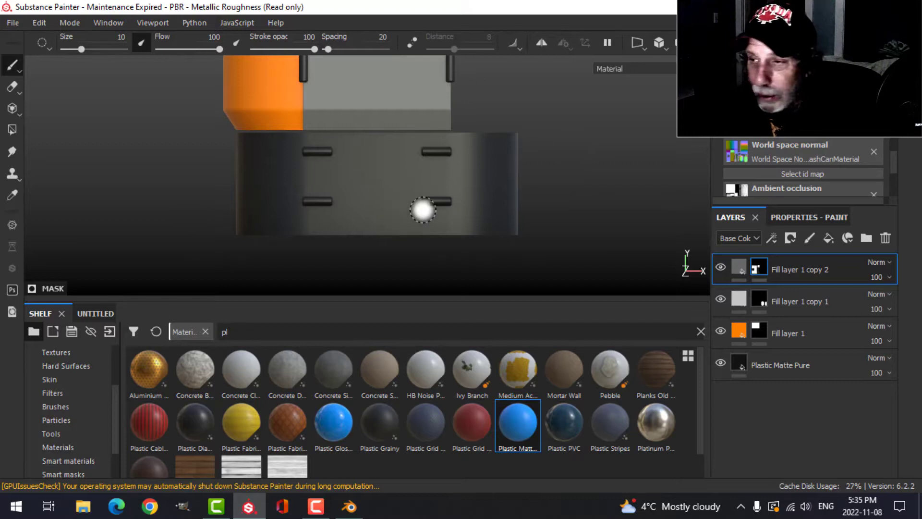
Step: Add a new paint layer on top of the stack and limit the brush material to the color and height channels
click(810, 238)
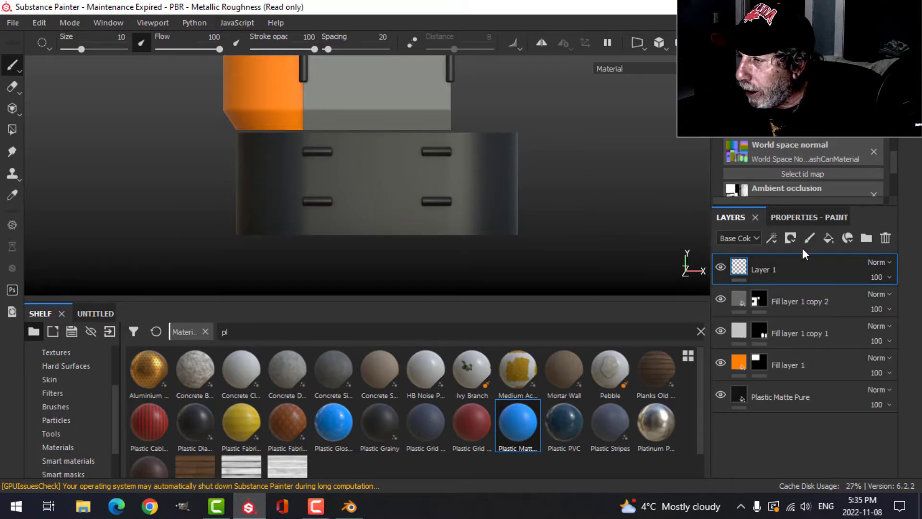
click(800, 218)
scroll(773, 388, down, 15)
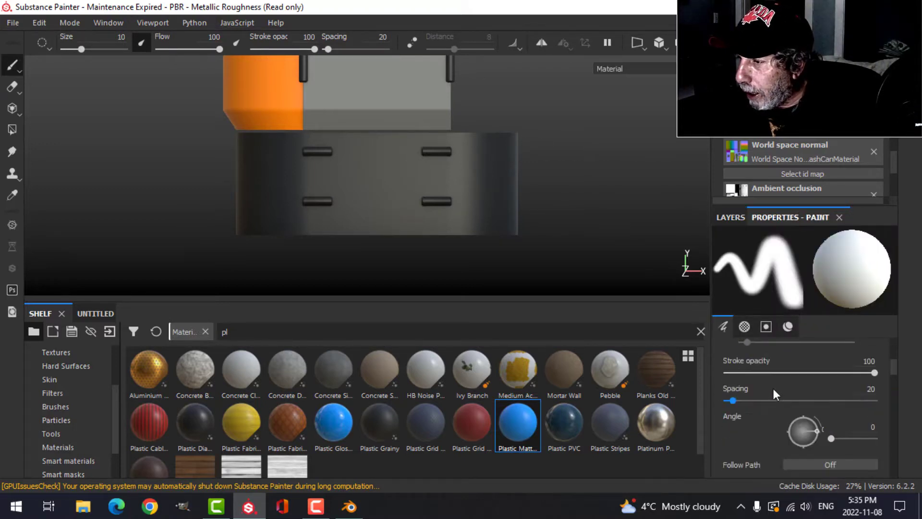
scroll(767, 391, down, 2)
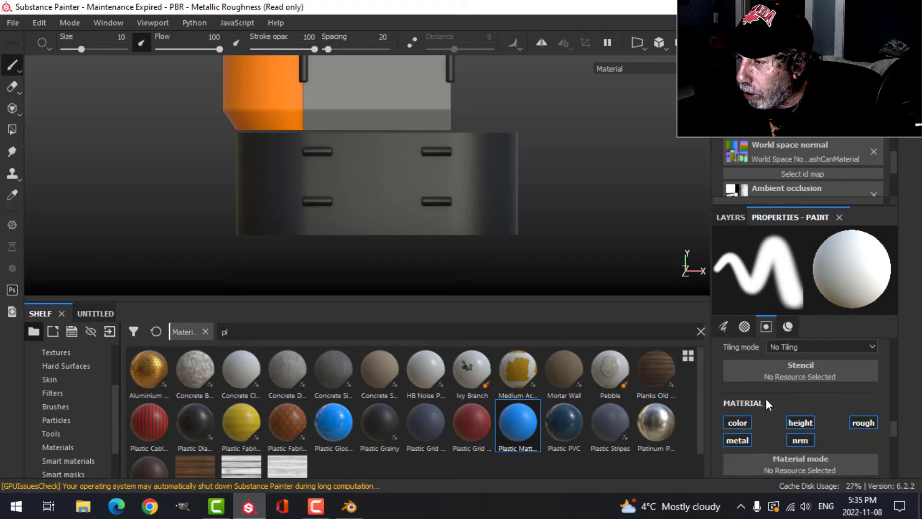
click(743, 422)
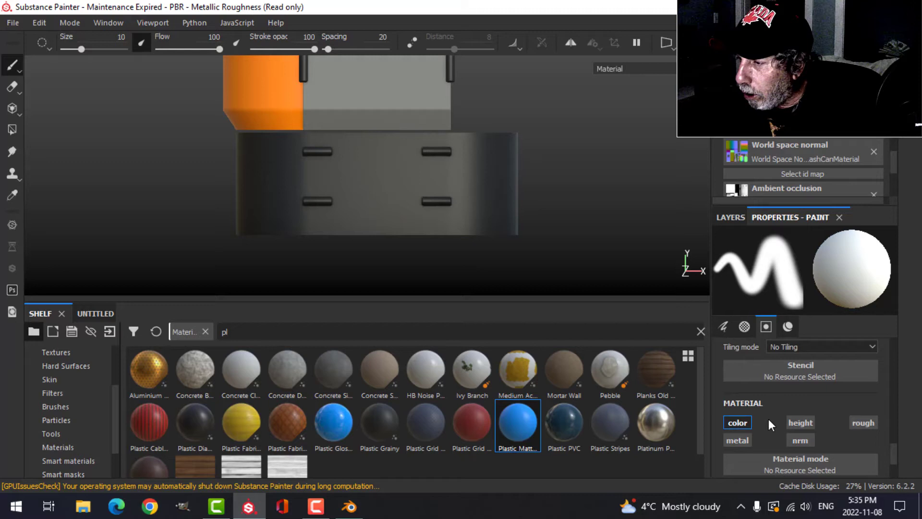
click(793, 422)
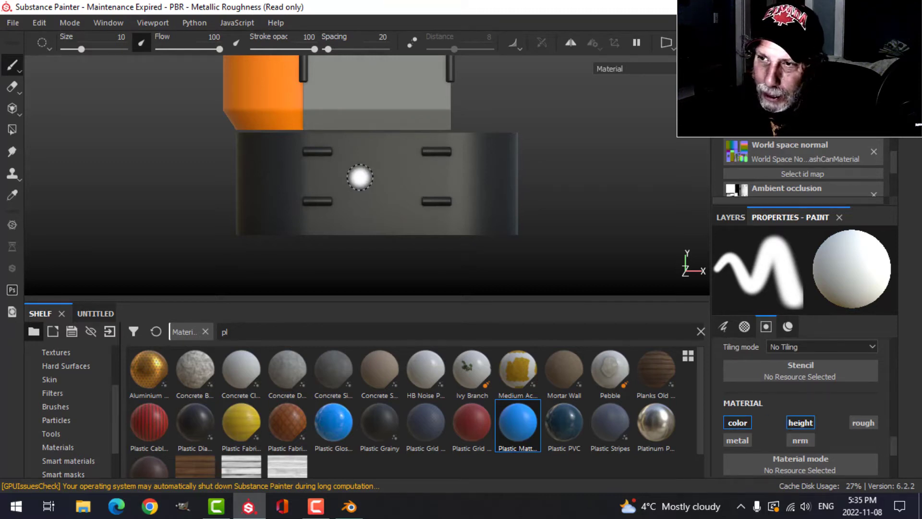
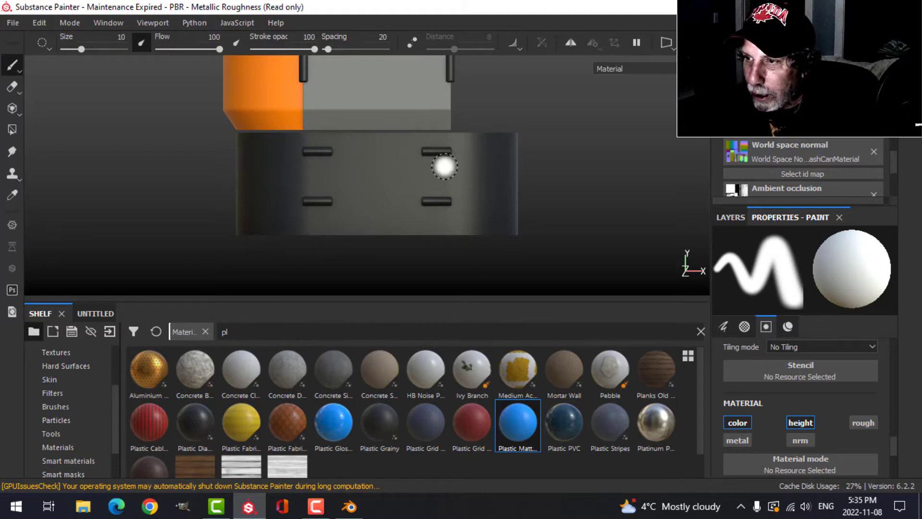
Step: Set the brush's base color to near black with R, G and B at 0.007 and its height to -0.5942
scroll(814, 432, down, 3)
click(787, 414)
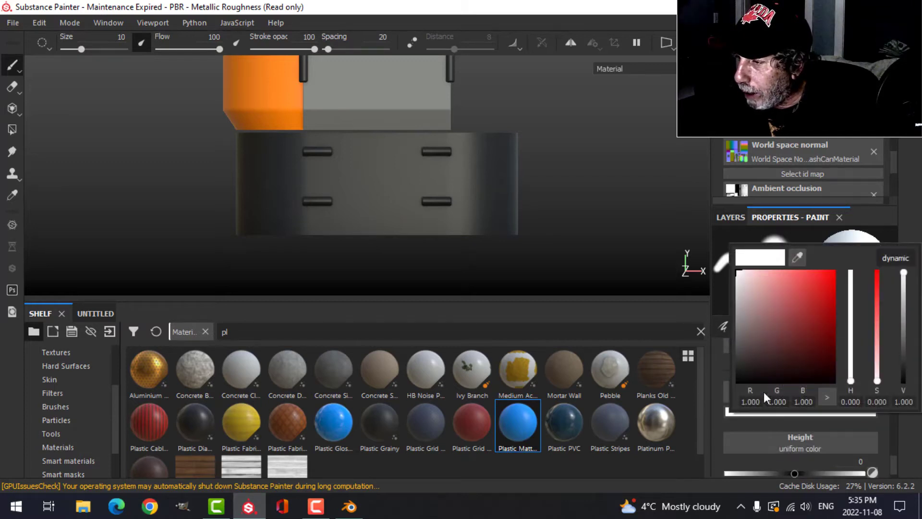
click(738, 366)
drag(738, 374, 734, 376)
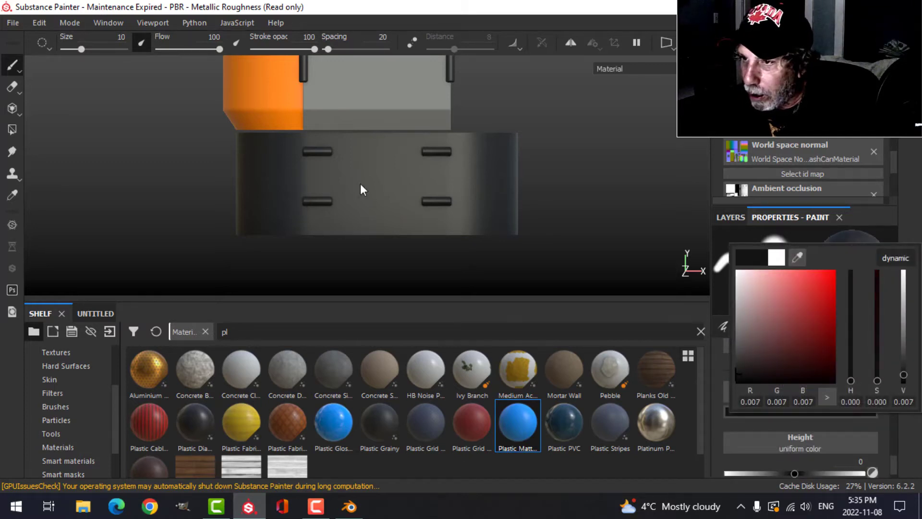
scroll(830, 464, down, 1)
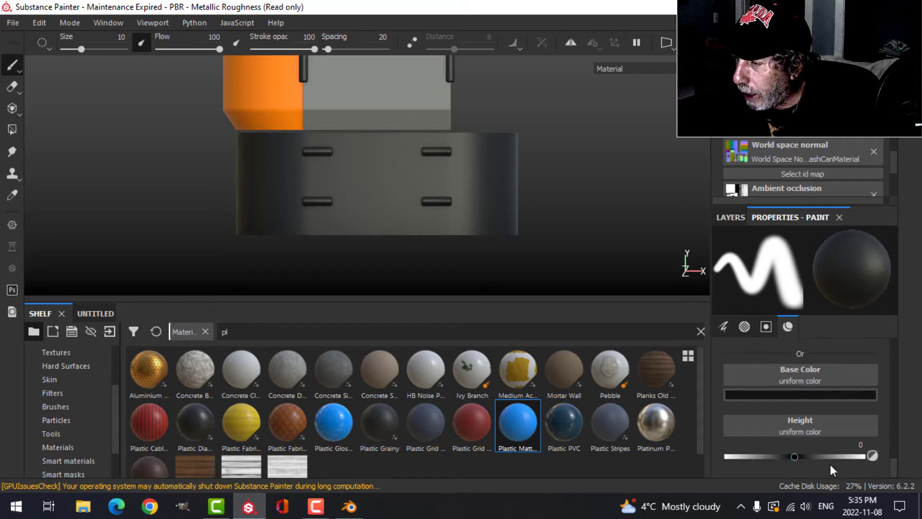
drag(795, 457, 753, 457)
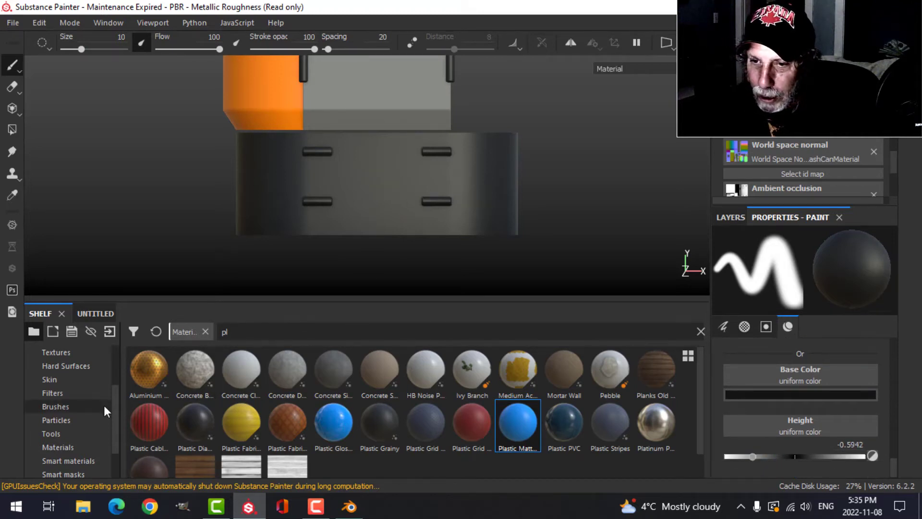
Step: Choose the Basic Hard brush and reduce its size to 4.43
click(72, 406)
click(553, 398)
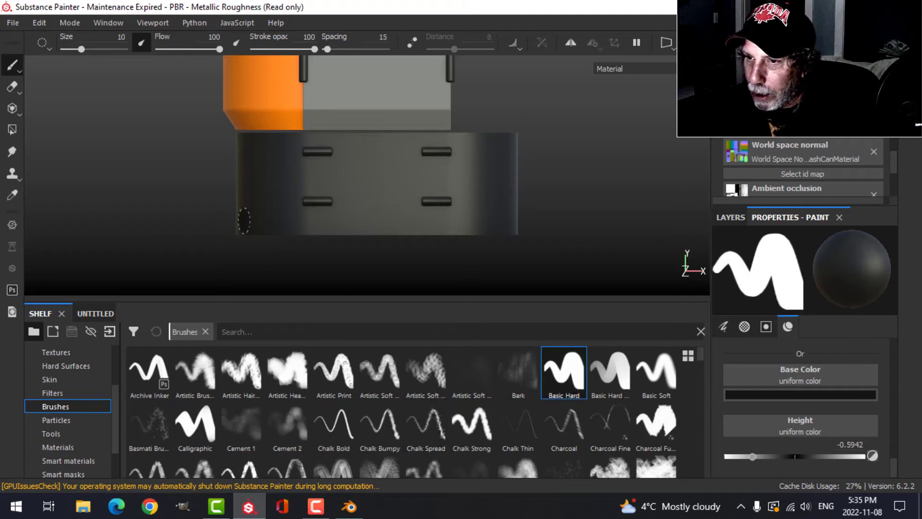
key([)
key([)
key([)
key([)
key([)
key([)
key([)
key([)
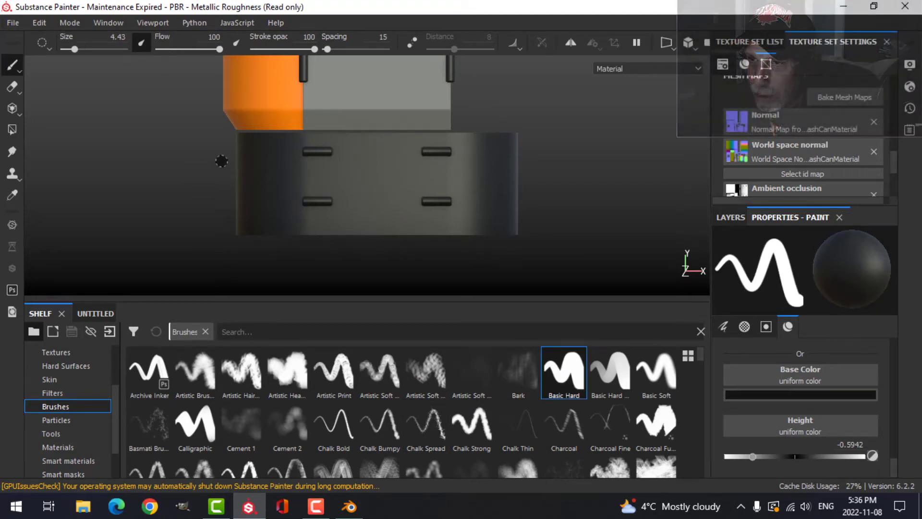
Step: Try to paint a straight recessed line across the front of the base just below the upper hinges
click(219, 160)
shift+click(561, 157)
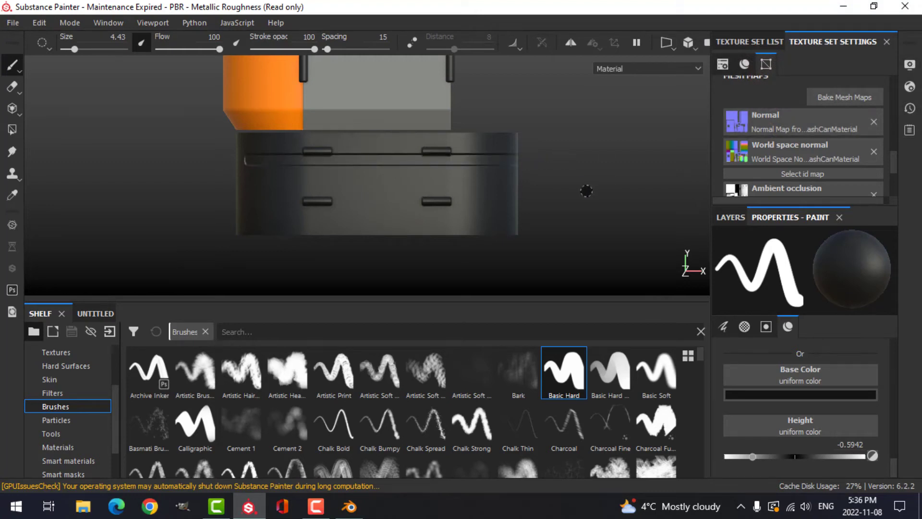
key(ctrl+z)
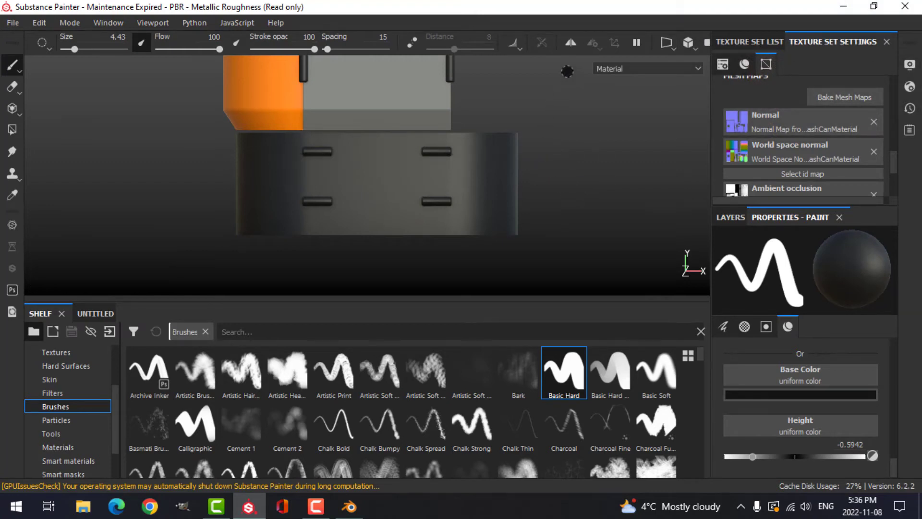
Step: Turn on painting symmetry in radial mode, set the angle span to 360 and choose the Y axis
key(l)
click(597, 44)
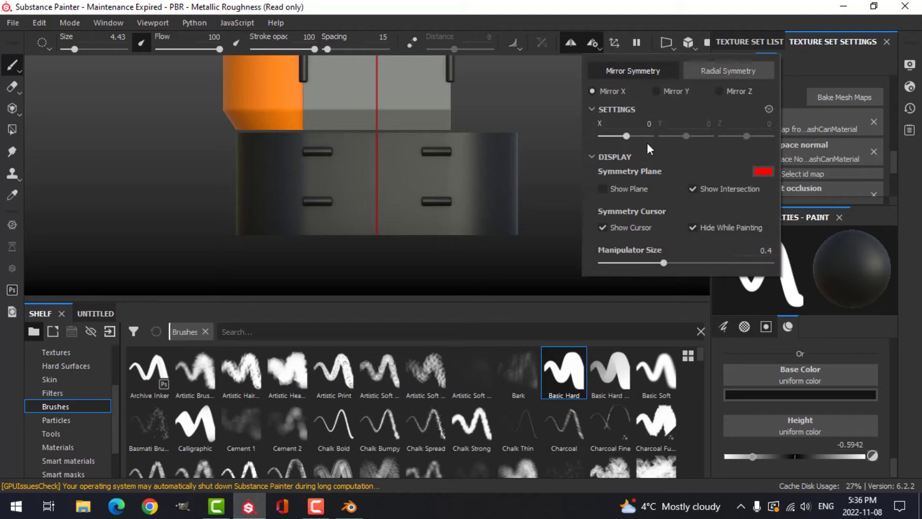
click(724, 75)
drag(755, 193, 771, 193)
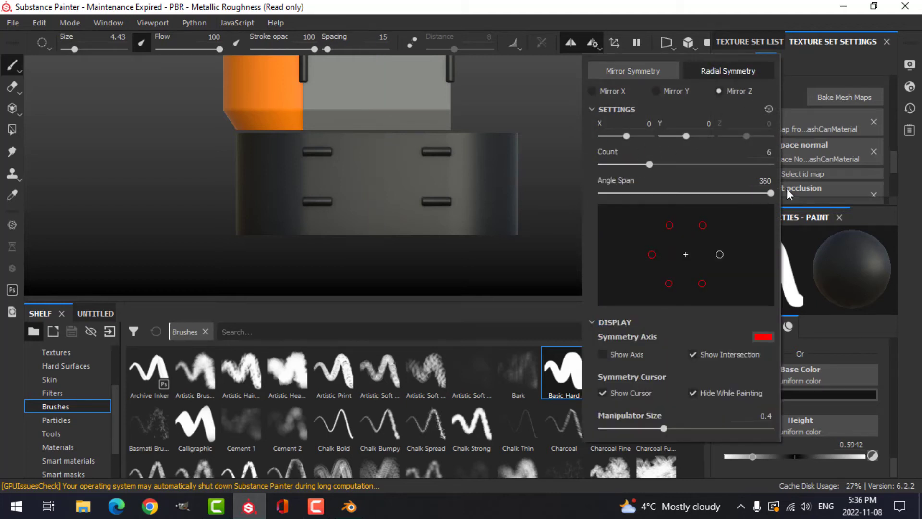
click(658, 91)
click(687, 19)
Step: Try to paint a straight line below the upper hinges with radial symmetry and inspect it all around the base
click(230, 160)
ctrl+shift+click(559, 160)
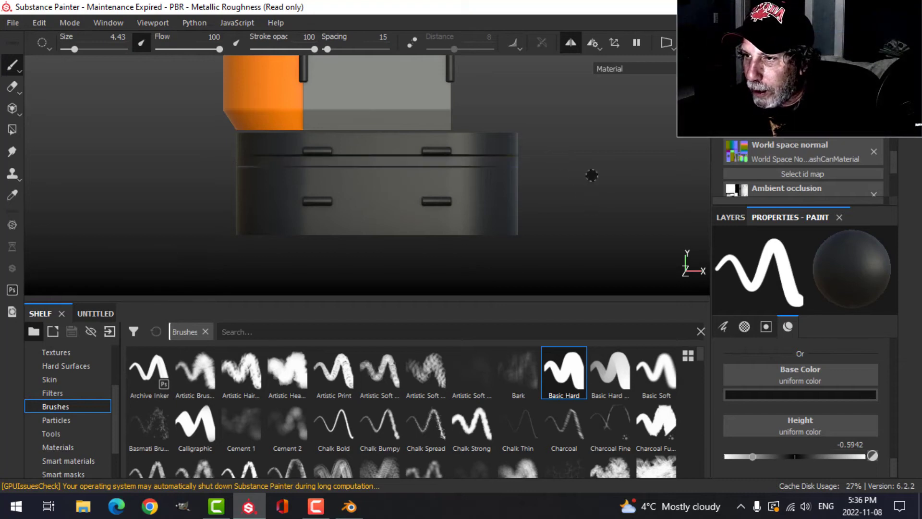
alt+drag(591, 175, 399, 148)
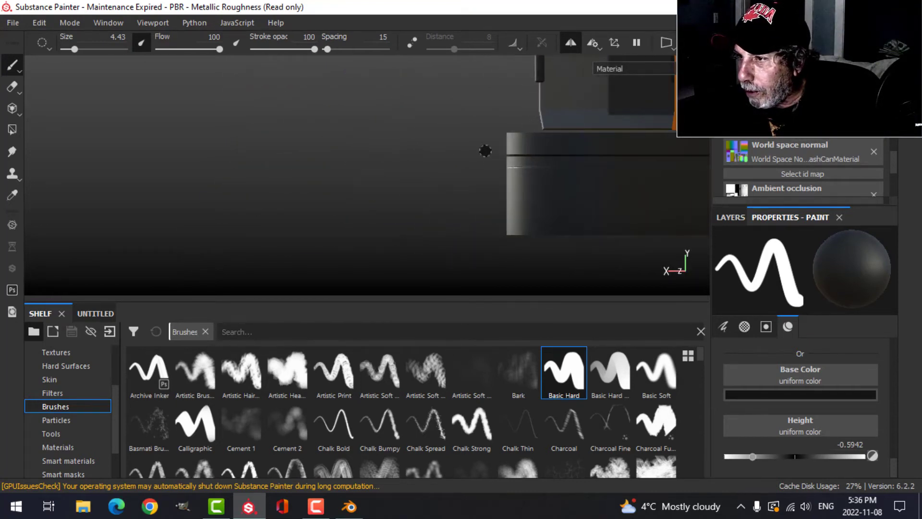
alt+middle_drag(476, 164, 196, 165)
alt+drag(486, 165, 299, 175)
mouse_move(542, 174)
alt+mouse_down()
mouse_move(399, 165)
mouse_move(389, 141)
mouse_move(327, 167)
mouse_move(485, 179)
alt+mouse_up()
alt+middle_drag(564, 178, 402, 181)
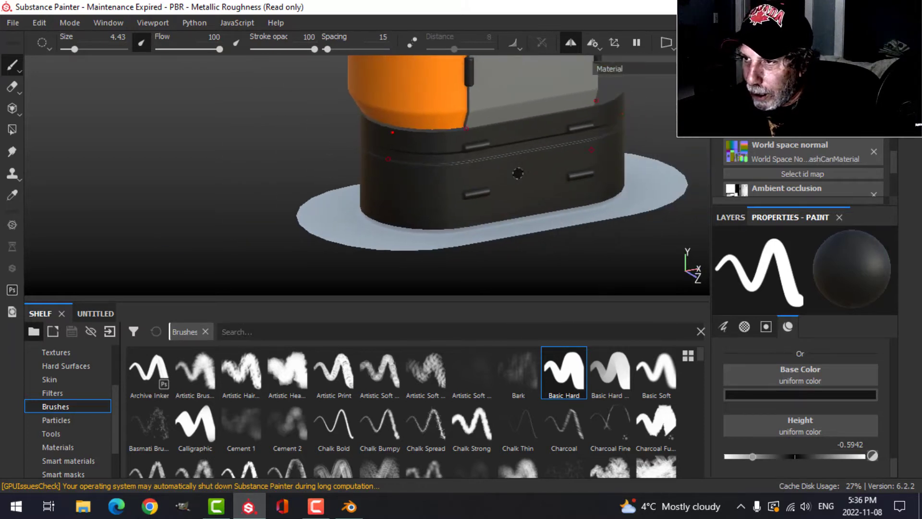
key(super)
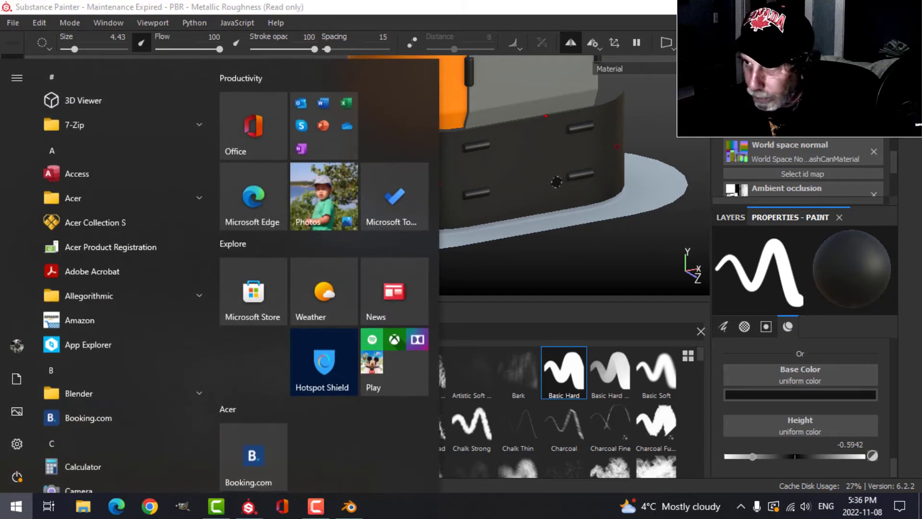
alt+shift+drag(556, 182, 513, 171)
alt+middle_drag(543, 157, 455, 157)
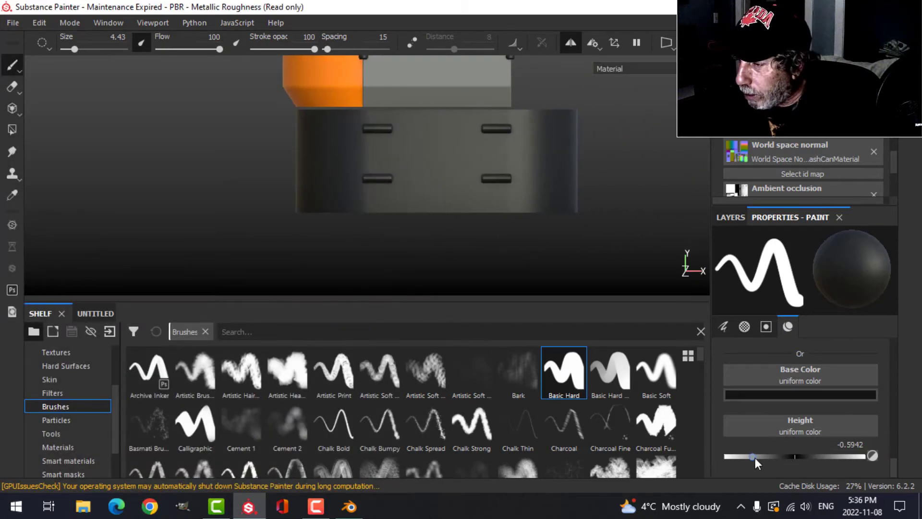
Step: Set the brush height to -0.7585 and paint two straight recessed lines around the base, just below the upper and lower hinges
drag(753, 457, 741, 455)
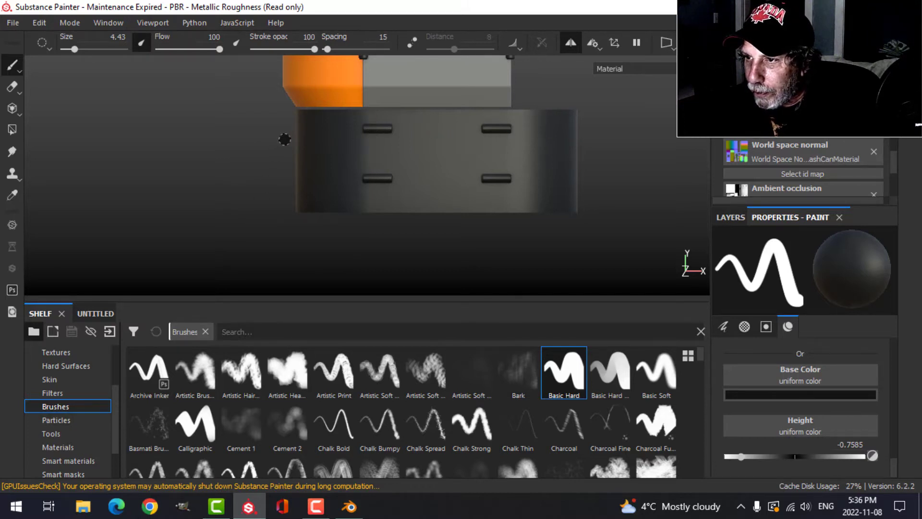
shift+click(601, 134)
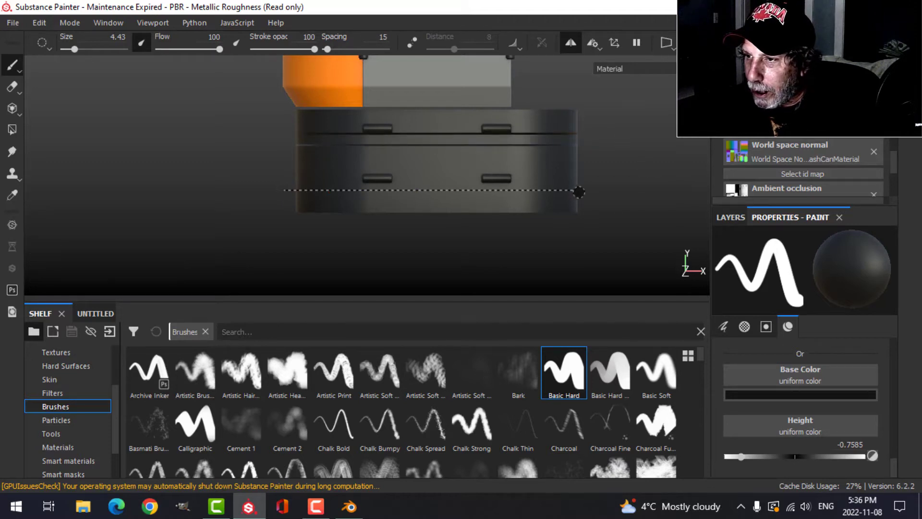
shift+click(579, 192)
alt+drag(649, 171, 533, 172)
alt+middle_drag(431, 202, 433, 202)
alt+drag(434, 202, 544, 197)
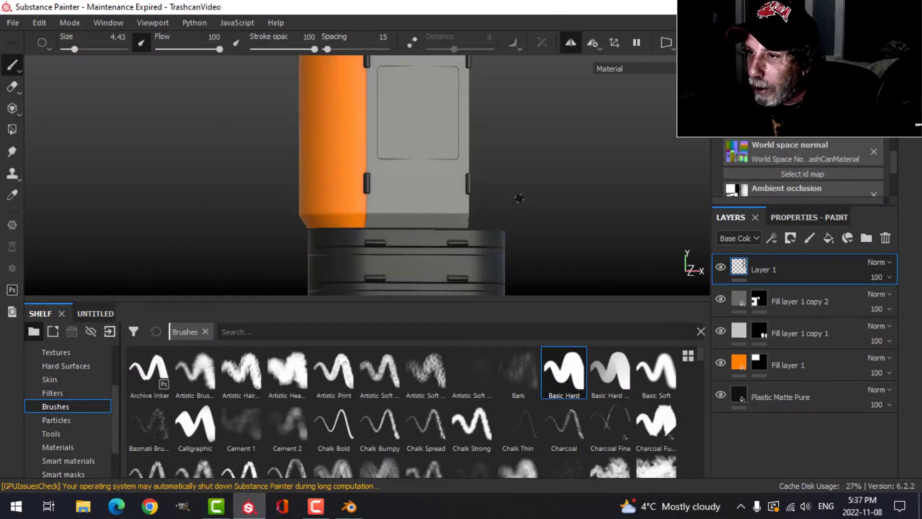
Step: Add a new paint layer on top of the stack and show its paint properties
alt+drag(518, 198, 489, 200)
scroll(489, 200, down, 1)
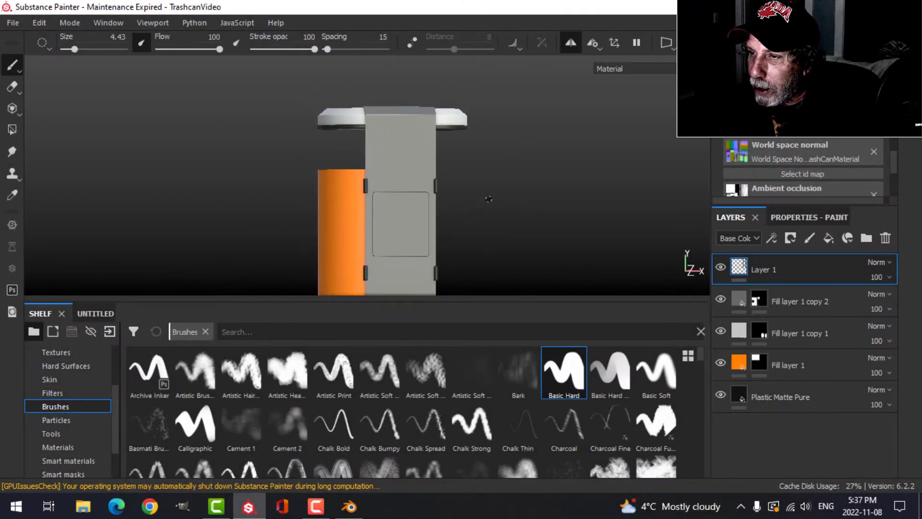
alt+middle_drag(489, 200, 489, 183)
alt+drag(512, 195, 488, 193)
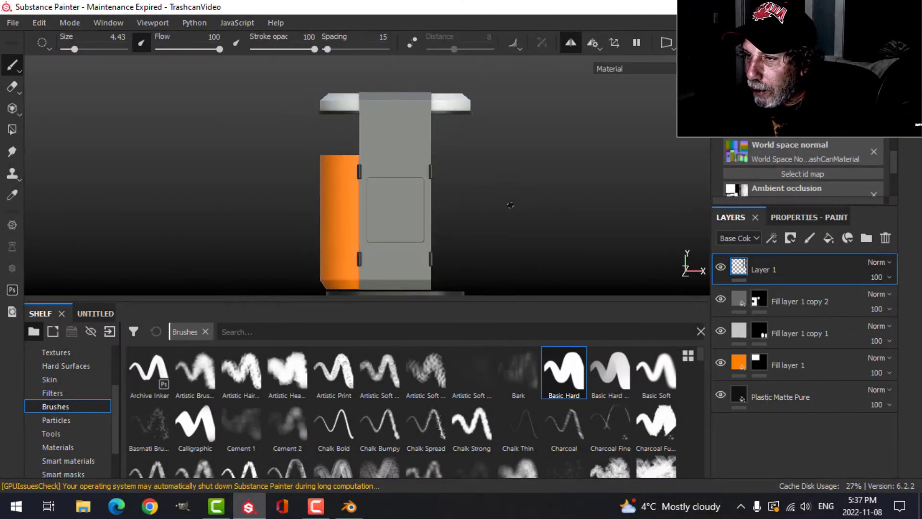
click(809, 238)
click(793, 217)
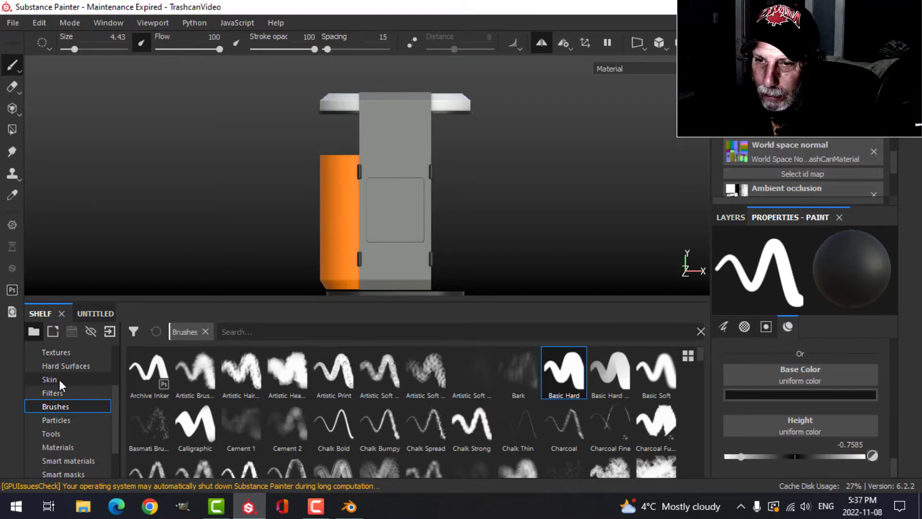
Step: Search the alphas for "roun", assign the solid rounded rectangle alpha to the brush and enlarge the brush to 24.62
scroll(67, 426, up, 3)
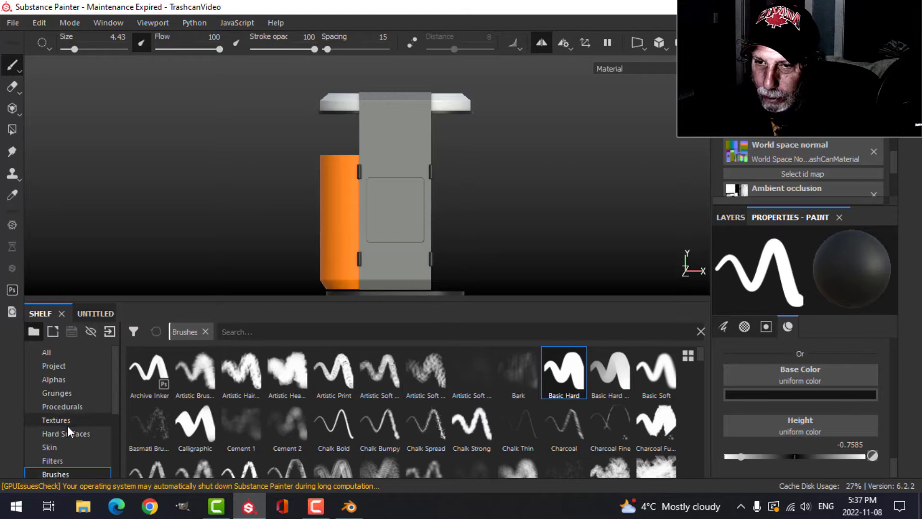
click(62, 379)
click(262, 332)
text(roun)
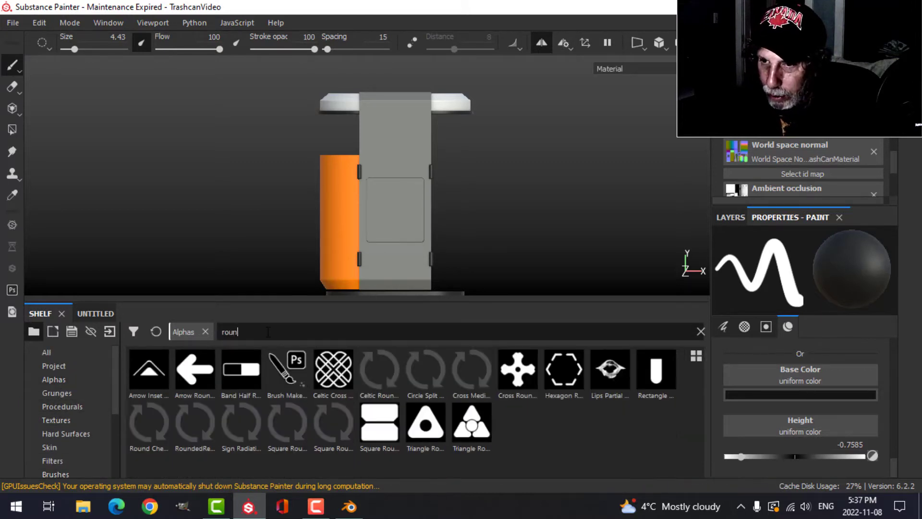
click(195, 423)
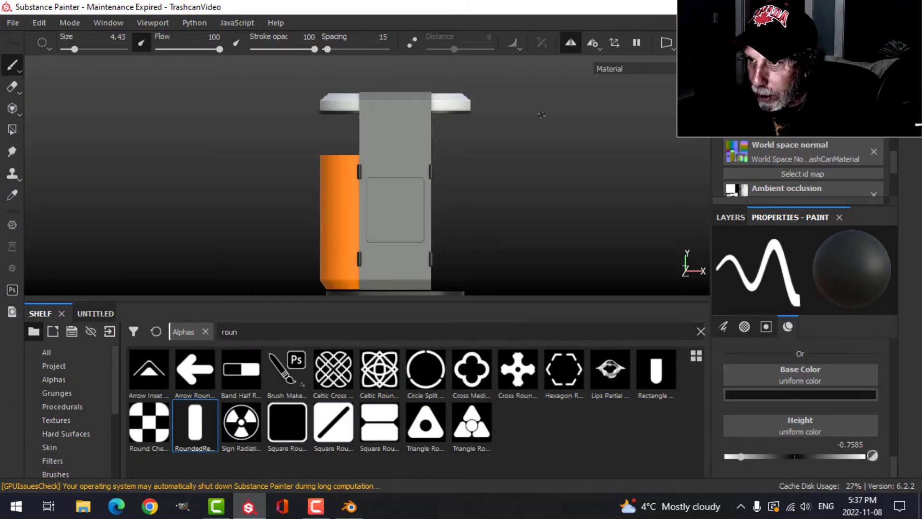
ctrl+right_drag(384, 143, 472, 104)
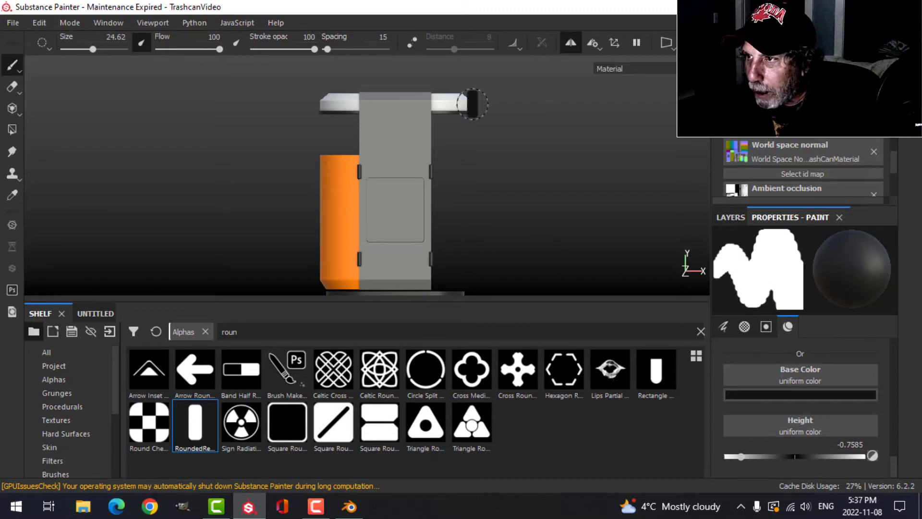
Step: Switch the painting symmetry from radial to mirror mode with Mirror X
click(593, 43)
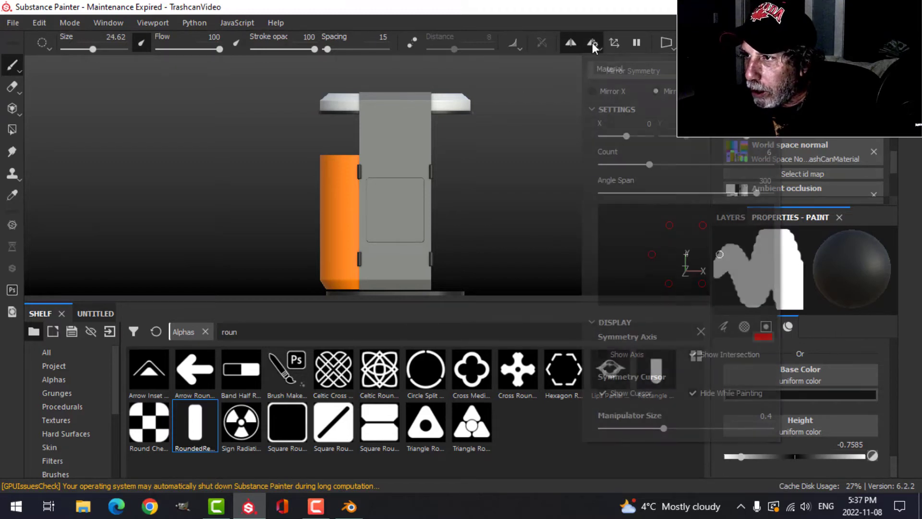
click(610, 93)
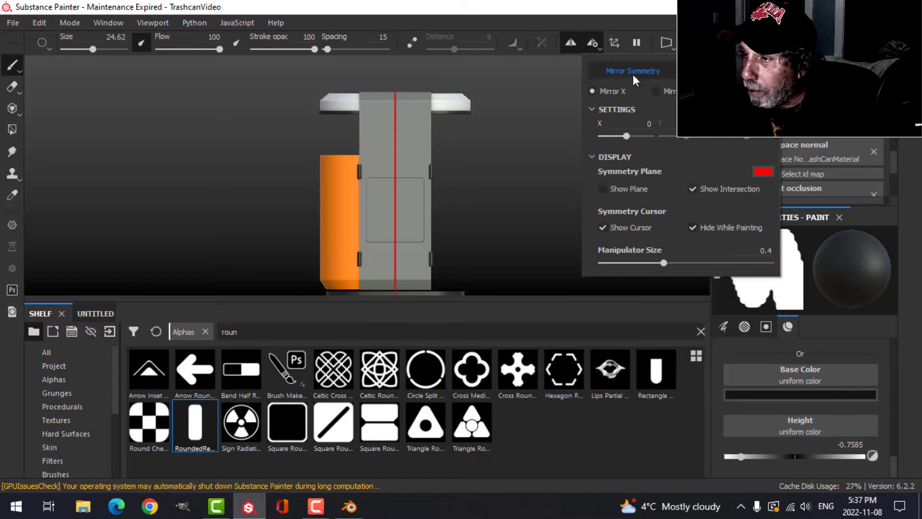
click(591, 22)
Step: Reduce the brush size to 11.43 to suit the upper corners of the gray panel
alt+middle_drag(451, 97, 453, 132)
scroll(453, 133, down, 2)
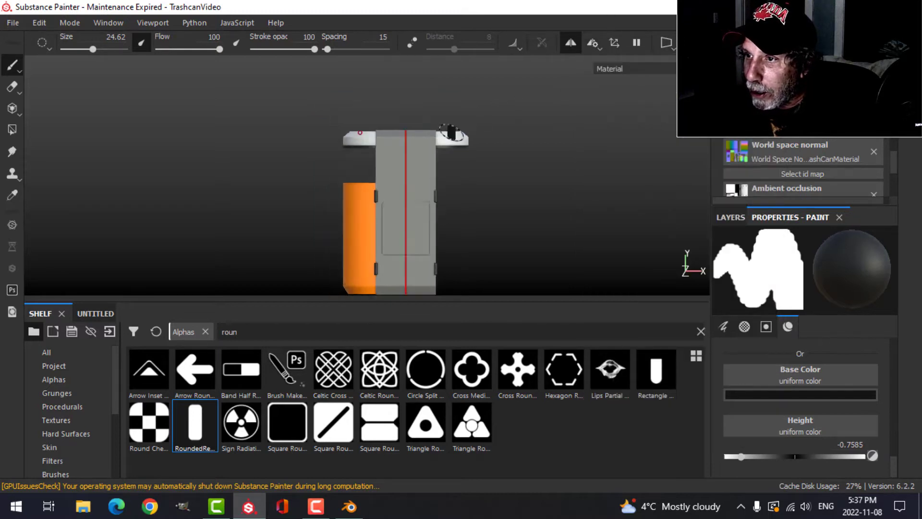
scroll(436, 141, up, 5)
alt+middle_drag(449, 185, 485, 144)
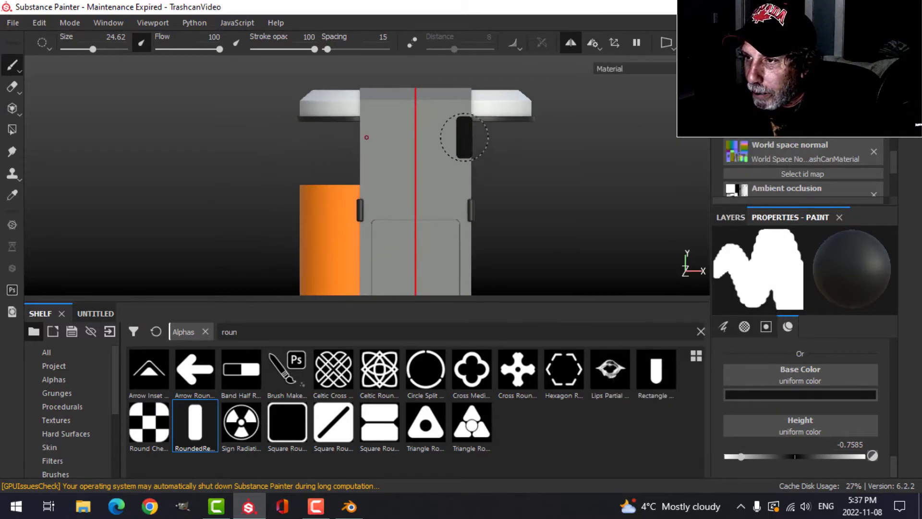
ctrl+right_drag(475, 133, 361, 132)
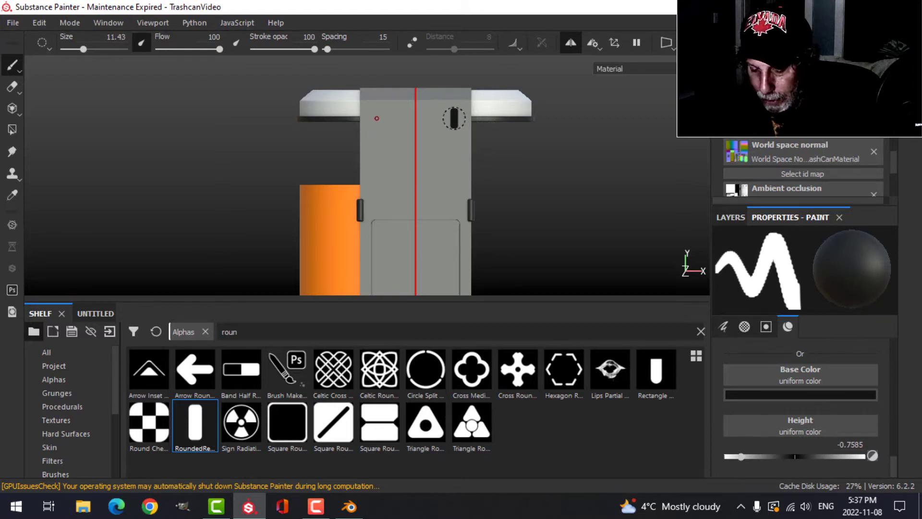
Step: Change the brush angle to tilt the tip diagonally and stamp mirrored recessed slots in the gray panel's two upper corners
right_click(454, 119)
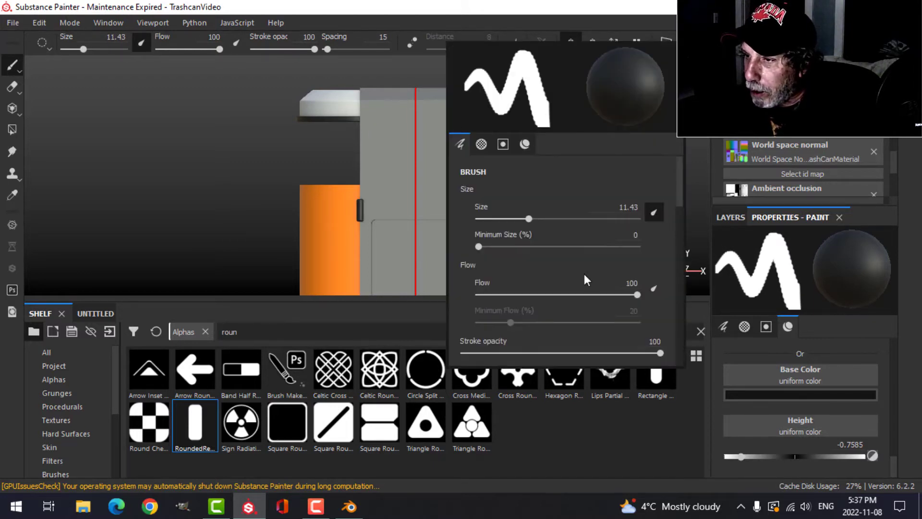
scroll(584, 274, down, 2)
click(646, 288)
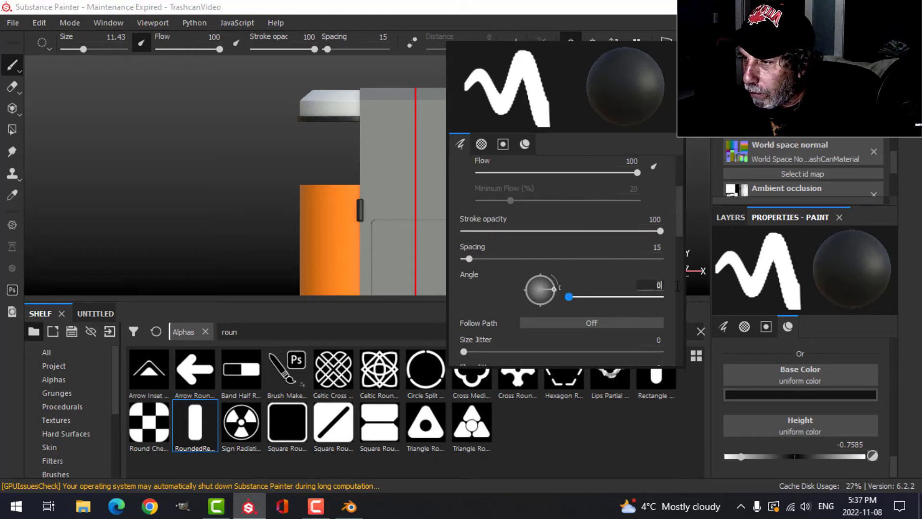
key(Return)
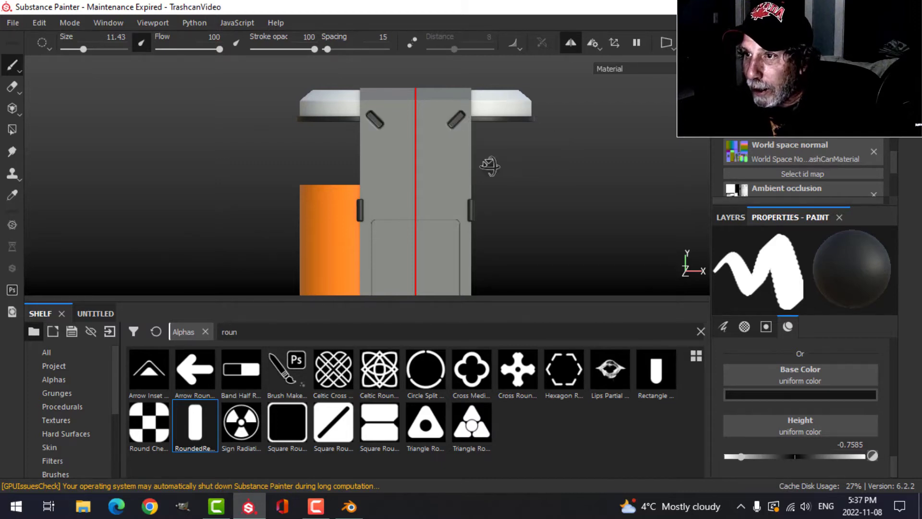
alt+drag(490, 166, 529, 171)
scroll(485, 177, down, 1)
scroll(484, 178, up, 2)
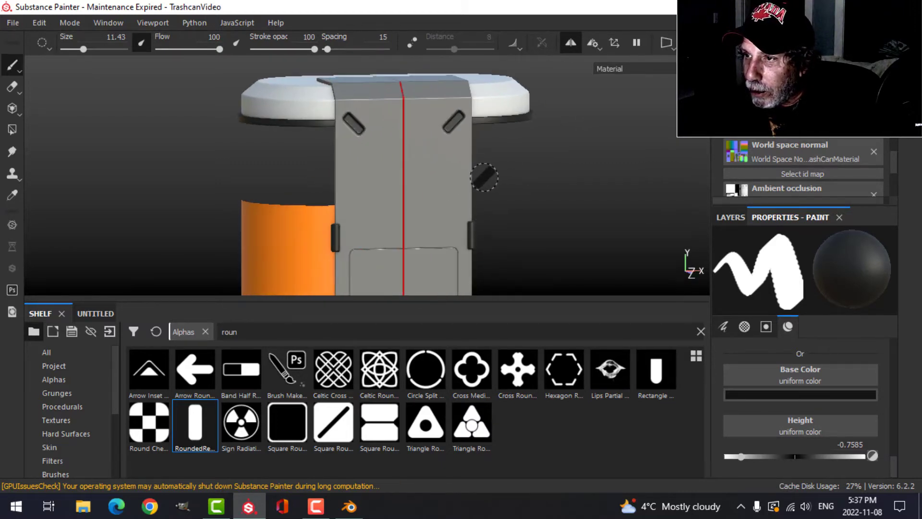
Step: Stamp mirrored diagonal slots in the gray panel's two lower corners, just inside the lower hinges
scroll(485, 177, up, 3)
scroll(484, 177, down, 3)
alt+middle_drag(505, 221, 478, 133)
scroll(483, 174, up, 1)
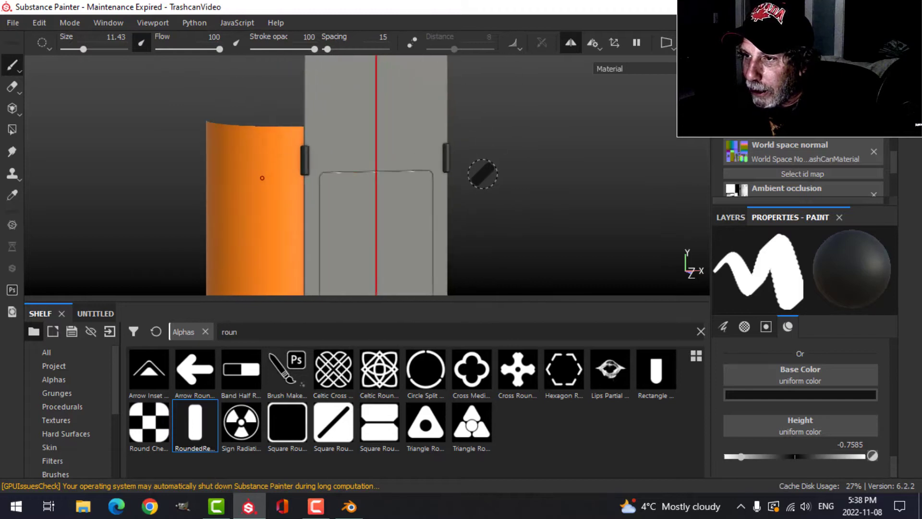
scroll(484, 179, up, 1)
alt+shift+drag(500, 203, 465, 181)
alt+middle_drag(481, 204, 482, 50)
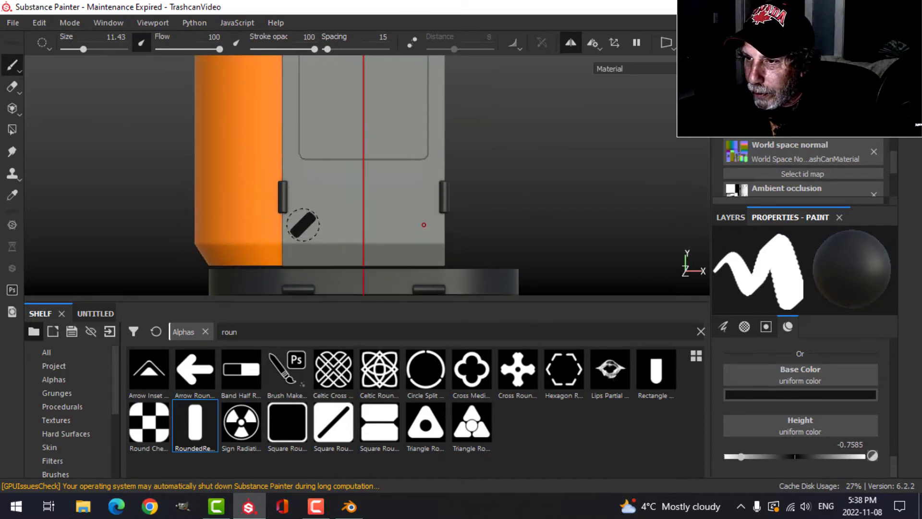
click(303, 223)
Step: Turn off painting symmetry
alt+drag(527, 194, 515, 203)
scroll(498, 123, down, 5)
alt+middle_drag(516, 206, 478, 206)
scroll(478, 207, down, 2)
alt+middle_drag(449, 175, 462, 213)
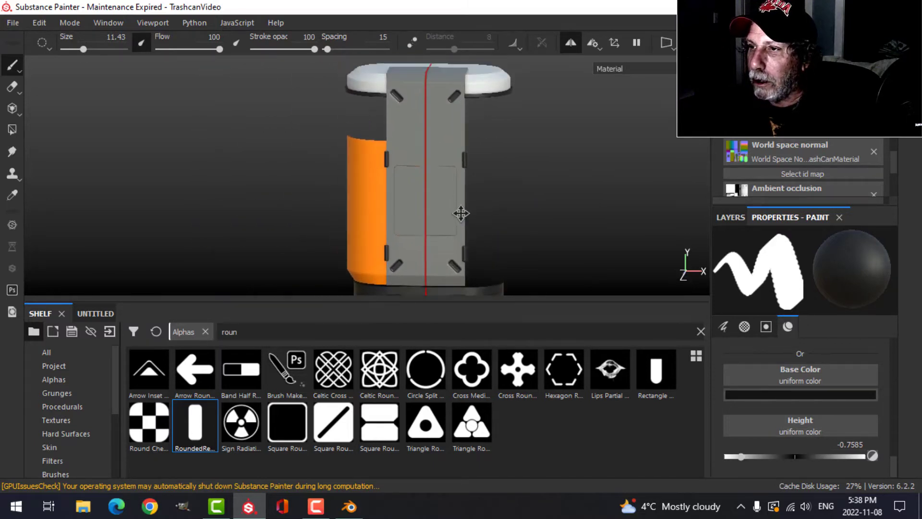
alt+drag(462, 212, 516, 171)
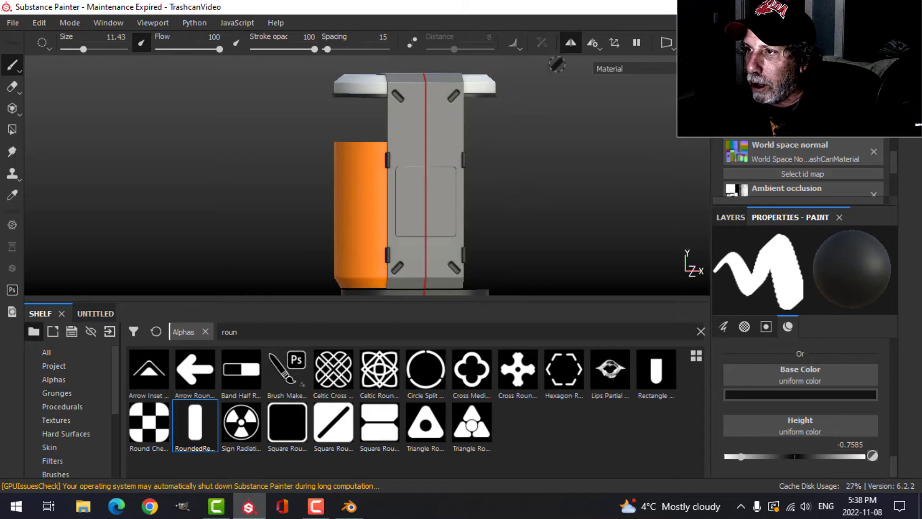
click(572, 45)
Step: View the orange cylinder straight from the side and add another new paint layer on top of the stack
mouse_move(490, 202)
alt+mouse_down()
mouse_move(496, 214)
mouse_move(484, 179)
mouse_move(538, 183)
mouse_move(489, 242)
mouse_move(418, 223)
mouse_move(510, 218)
mouse_move(501, 219)
alt+mouse_up()
middle_drag(501, 220, 513, 218)
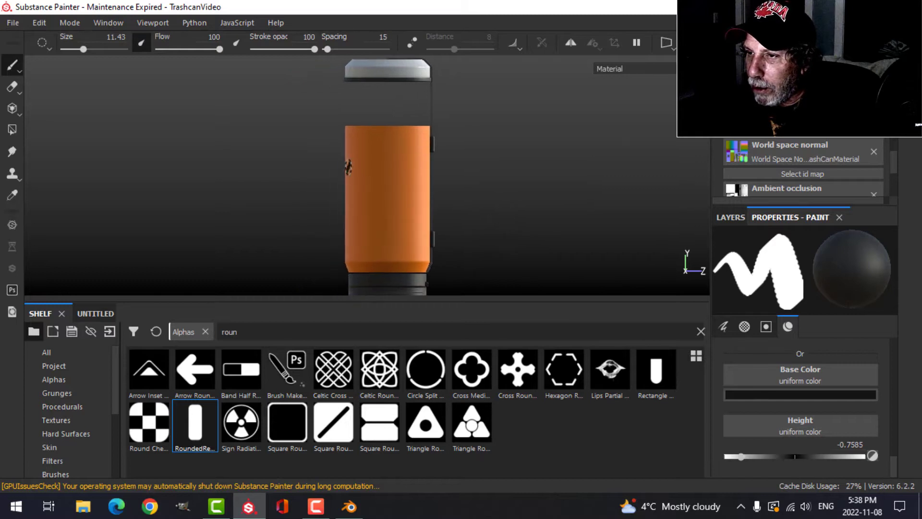
click(731, 217)
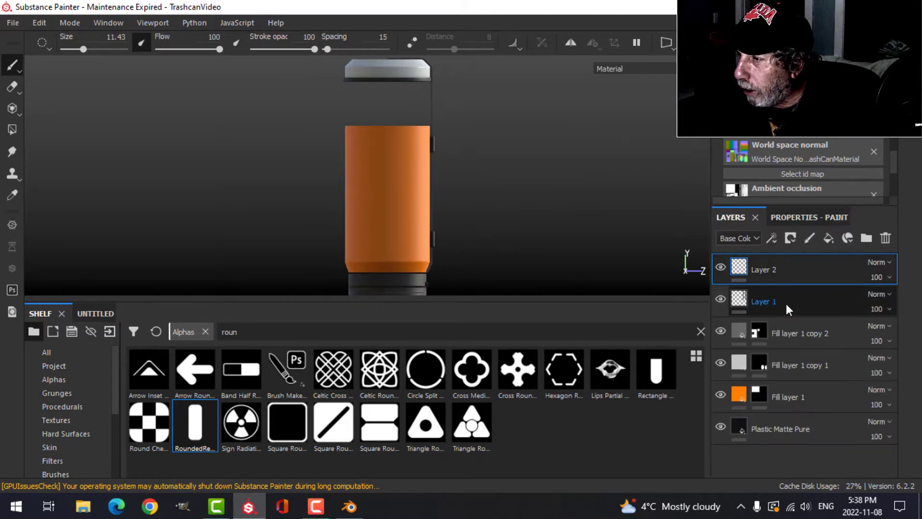
click(809, 239)
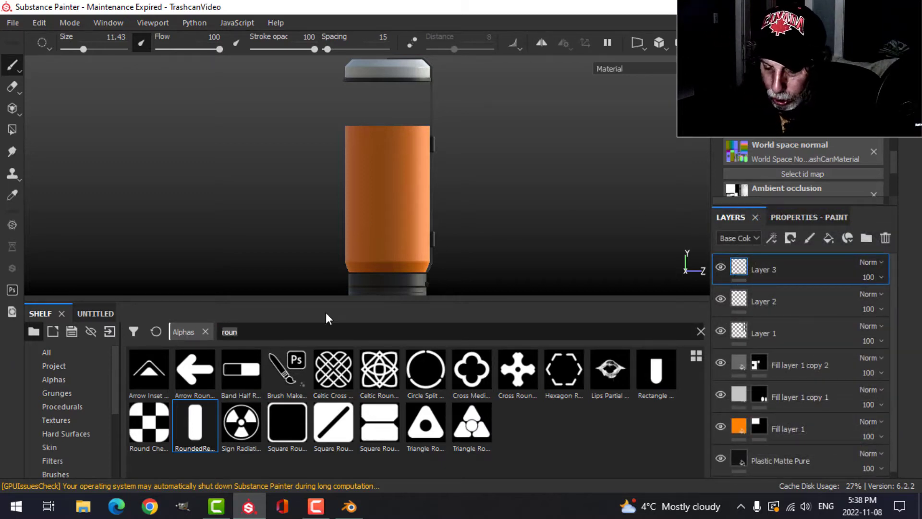
Step: Search the alphas for "lines" and load the Lines Wave alpha into the brush
text(lines)
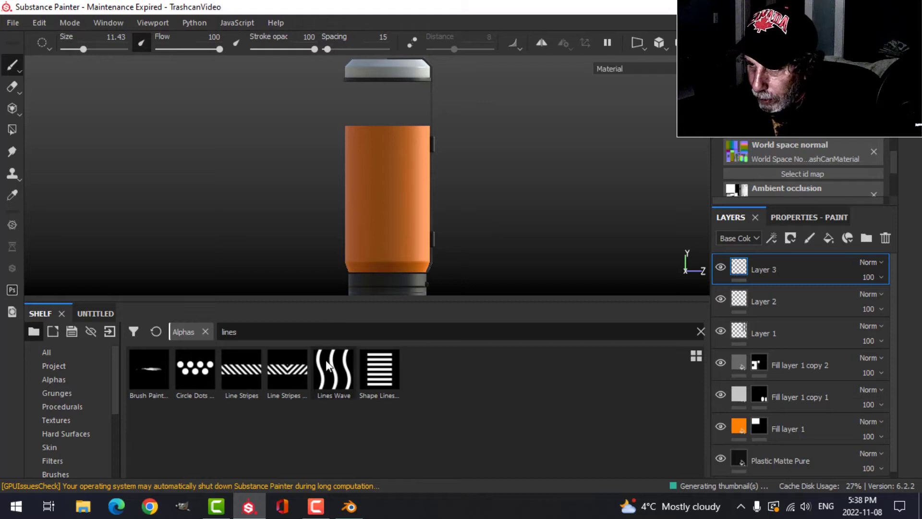
click(323, 376)
click(810, 217)
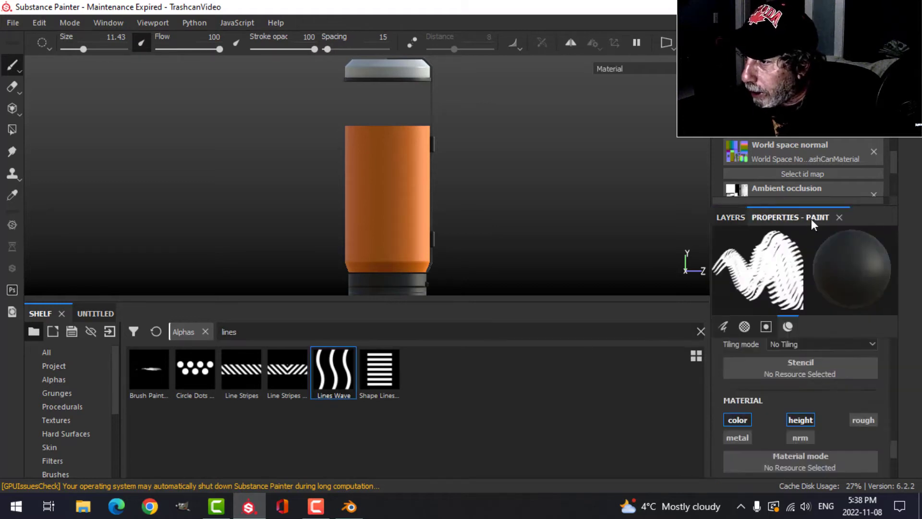
Step: Straighten the alpha's lines by setting Bend to 0 and set the Number of lines to 8
scroll(803, 416, down, 3)
scroll(803, 409, up, 8)
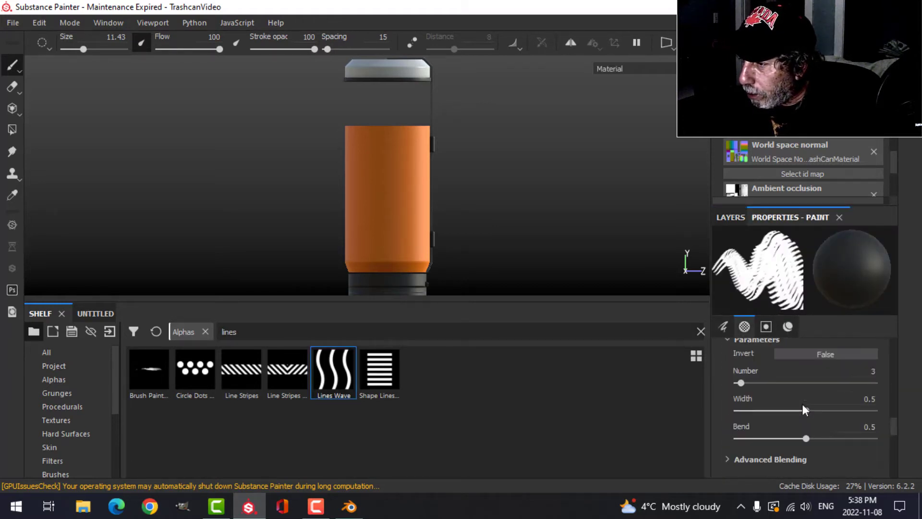
drag(805, 438, 685, 440)
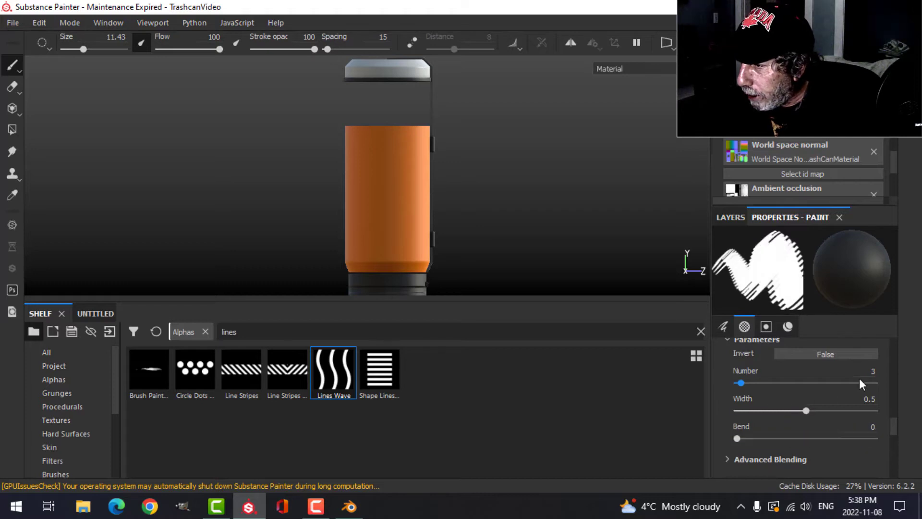
text(8)
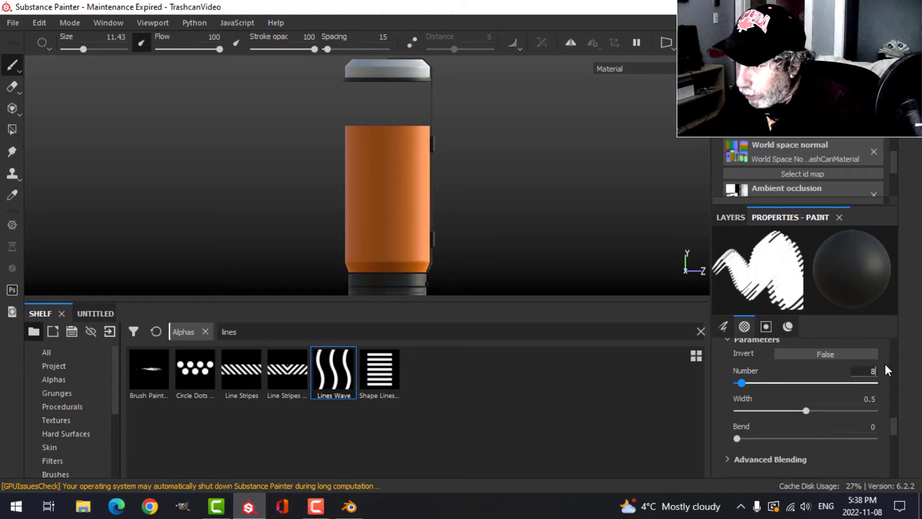
key(Return)
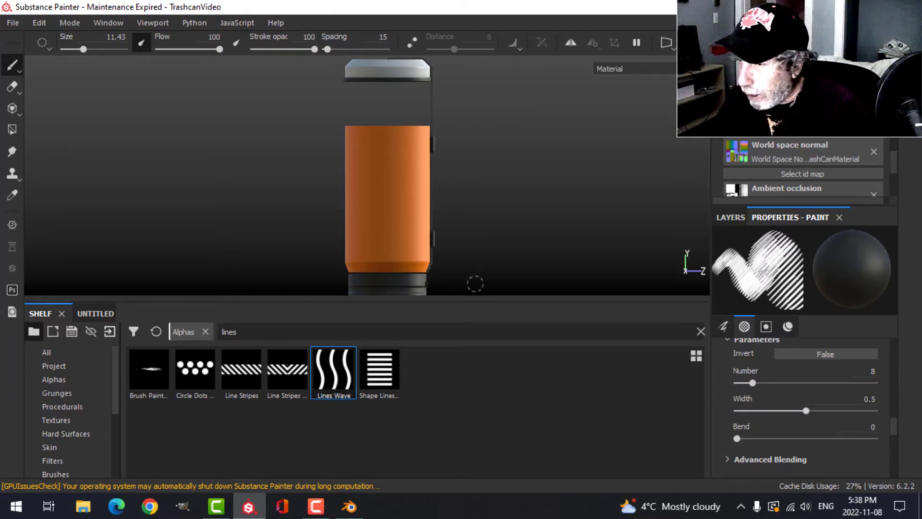
Step: Enlarge the brush to 74.67, rotate its angle so the lines run horizontally, and try a stamp on the orange cylinder's side
ctrl+right_drag(421, 203, 476, 204)
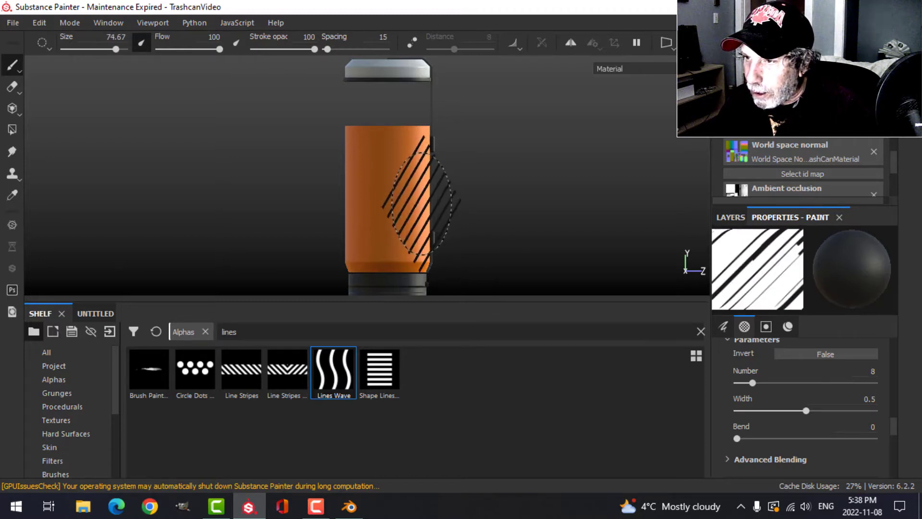
right_click(382, 198)
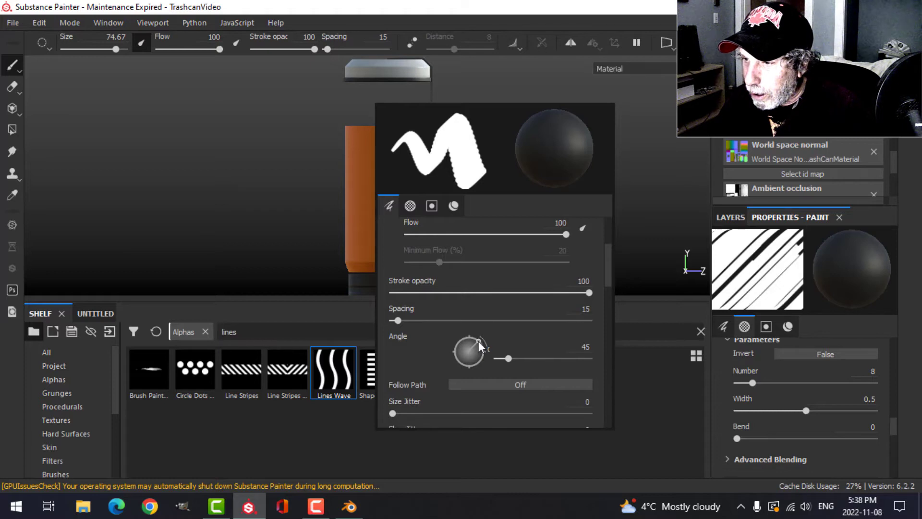
mouse_move(480, 344)
mouse_down()
mouse_move(484, 353)
mouse_move(484, 335)
mouse_move(472, 328)
mouse_up()
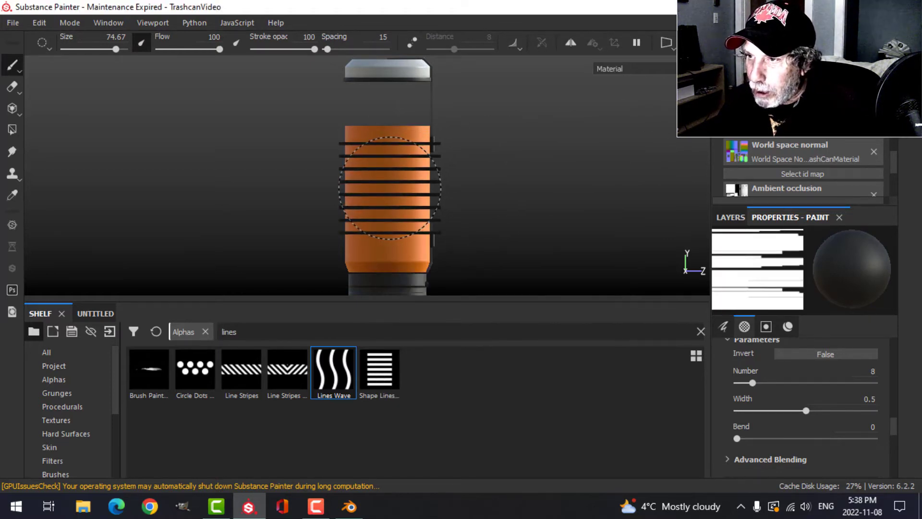
click(388, 197)
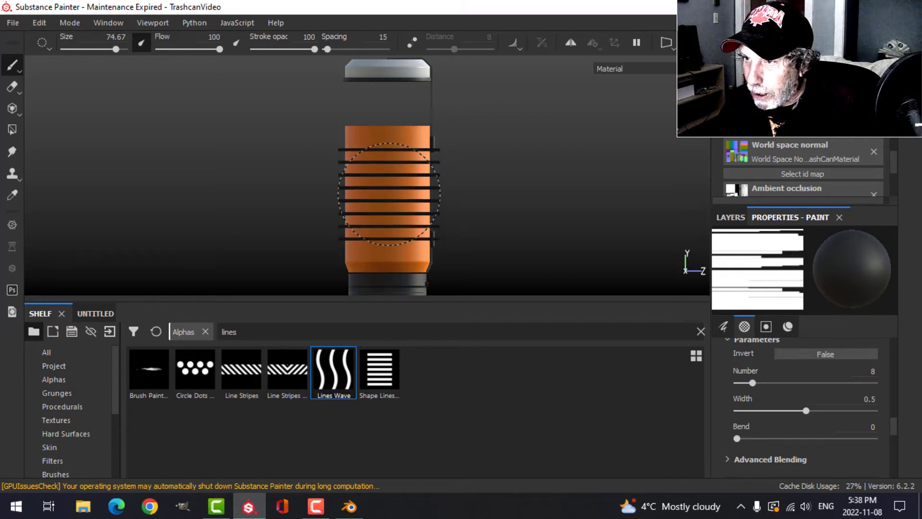
Step: Change the brush alignment to UV and try the line stamp at size 65.62 on the orange cylinder's side
alt+drag(546, 195, 410, 202)
scroll(801, 375, up, 5)
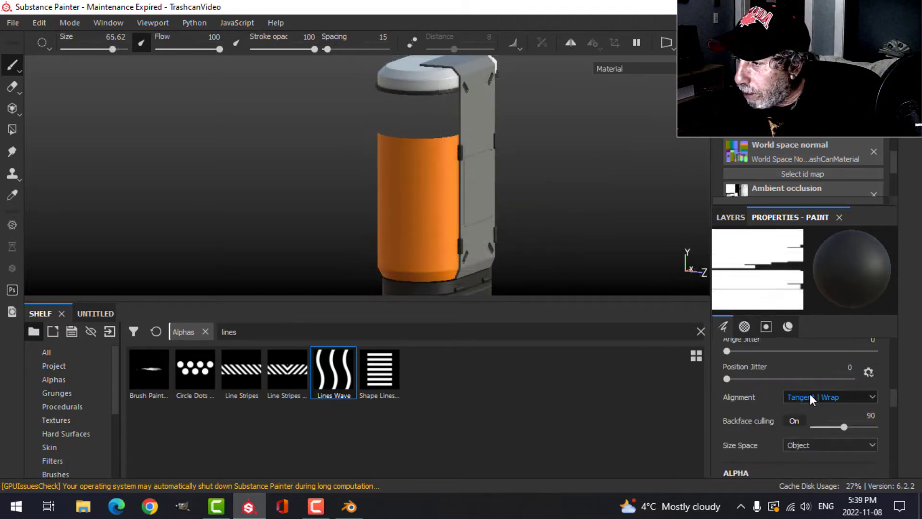
click(803, 396)
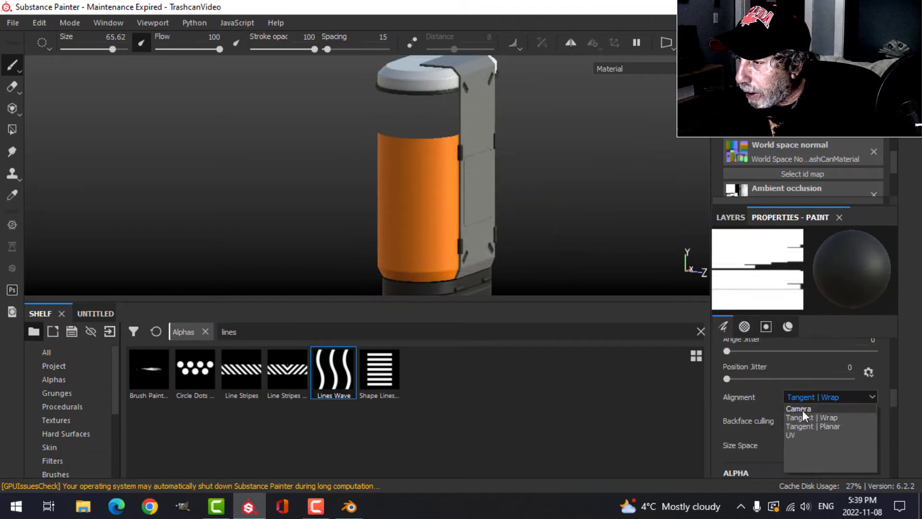
click(800, 439)
alt+drag(534, 224, 553, 223)
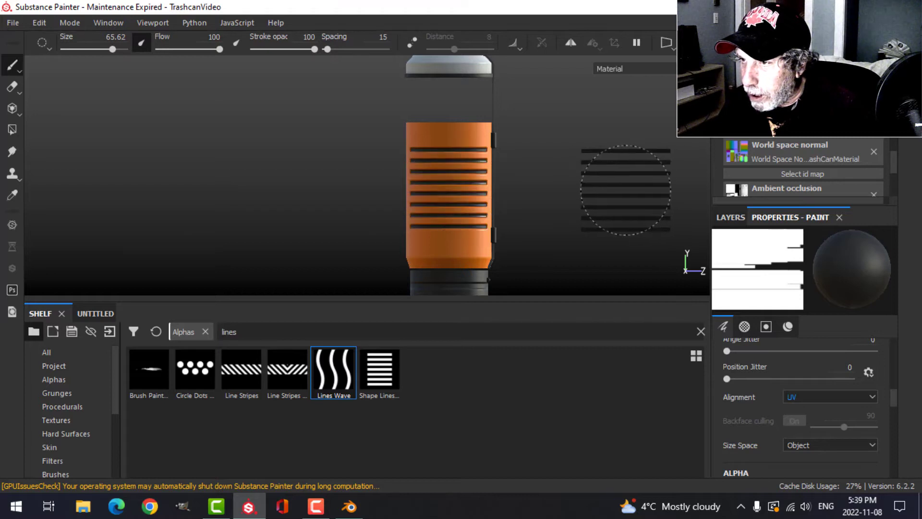
mouse_move(617, 171)
alt+mouse_down()
mouse_move(572, 199)
mouse_move(344, 205)
mouse_move(563, 180)
mouse_move(640, 185)
mouse_move(642, 195)
mouse_move(508, 192)
mouse_move(560, 185)
mouse_move(600, 199)
mouse_move(570, 202)
alt+mouse_up()
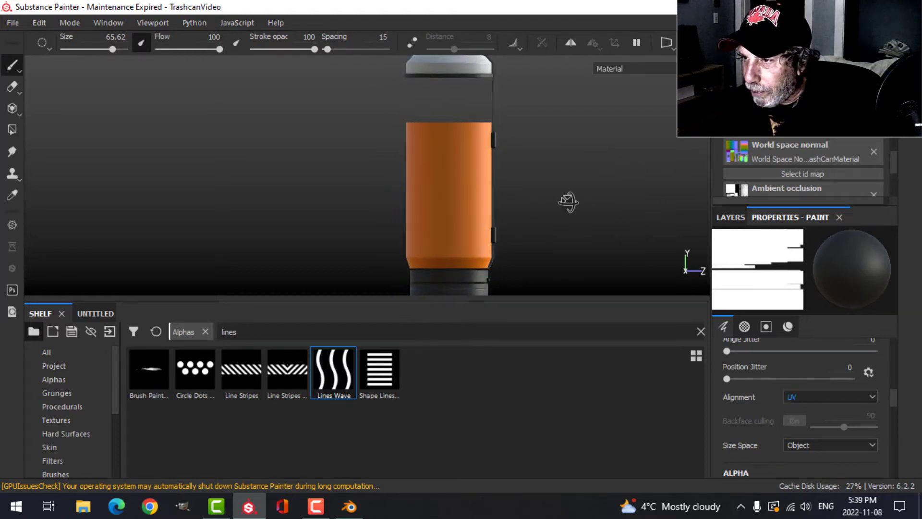
Step: Enlarge the brush to 76.41 for stamping the horizontal lines across the orange cylinder
key(bracketright)
key(bracketright)
key(bracketright)
key(bracketright)
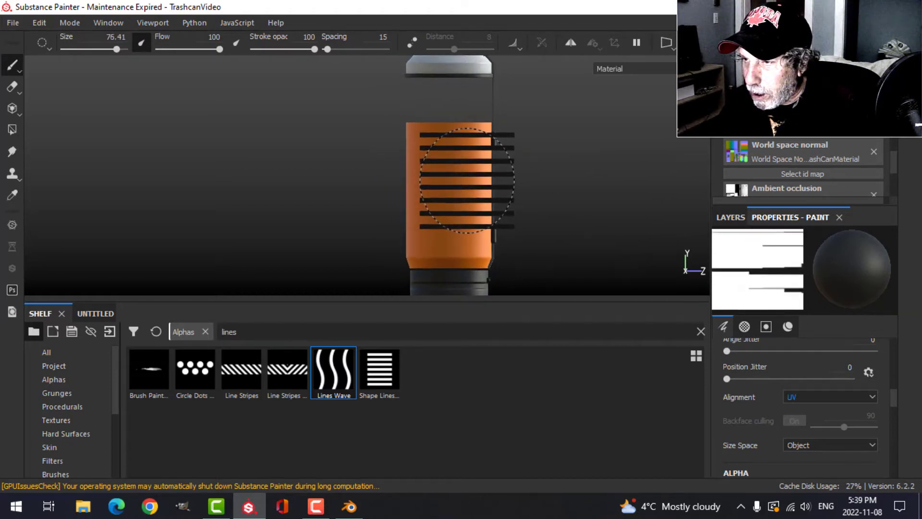
Step: Set the Lines Wave alpha's width to 0.65 and stamp its eight horizontal slots across the orange panel at brush size 80.66
scroll(792, 380, up, 1)
scroll(791, 381, down, 8)
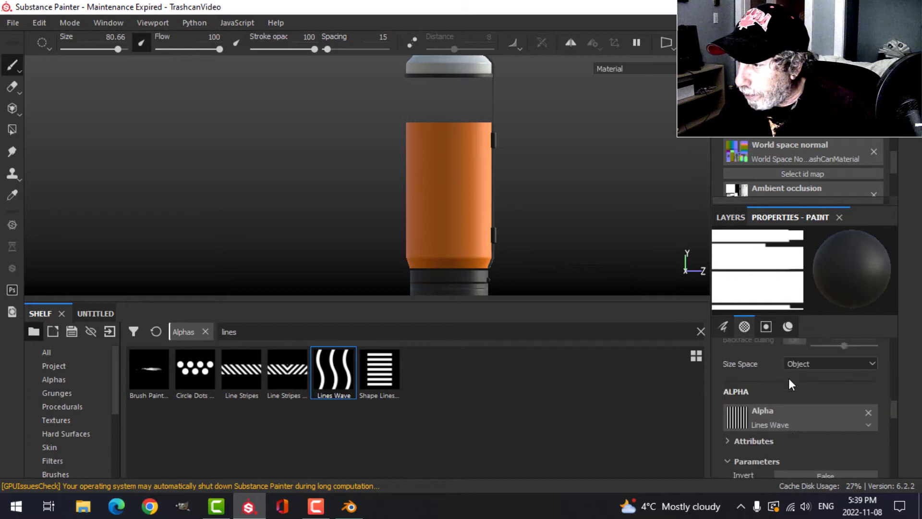
mouse_move(838, 370)
mouse_down()
mouse_move(786, 370)
mouse_move(822, 375)
mouse_up()
scroll(803, 376, up, 1)
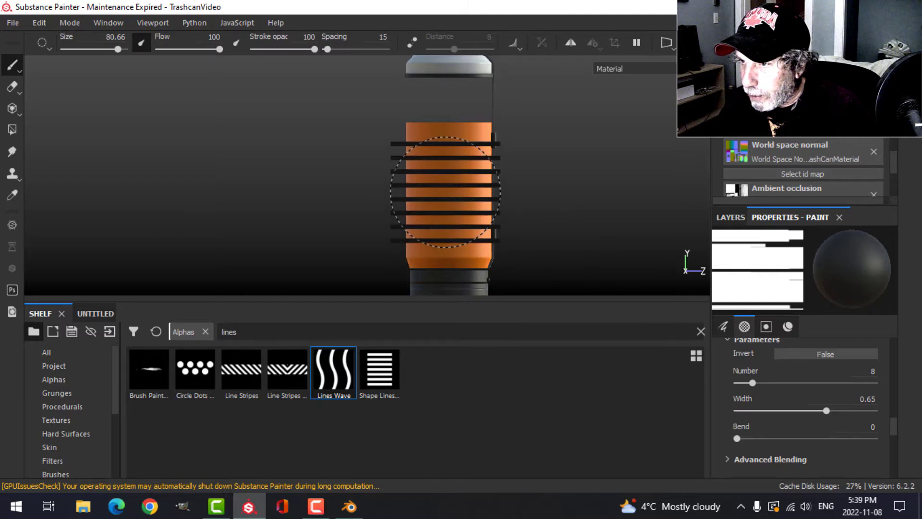
mouse_move(561, 175)
alt+mouse_down()
mouse_move(360, 203)
mouse_move(353, 181)
mouse_move(646, 195)
mouse_move(699, 222)
mouse_move(384, 208)
mouse_move(520, 183)
mouse_move(513, 218)
mouse_move(486, 189)
mouse_move(510, 188)
mouse_move(538, 224)
mouse_move(516, 196)
mouse_move(552, 192)
mouse_move(514, 200)
mouse_move(515, 191)
alt+mouse_up()
scroll(520, 193, up, 4)
scroll(517, 192, down, 6)
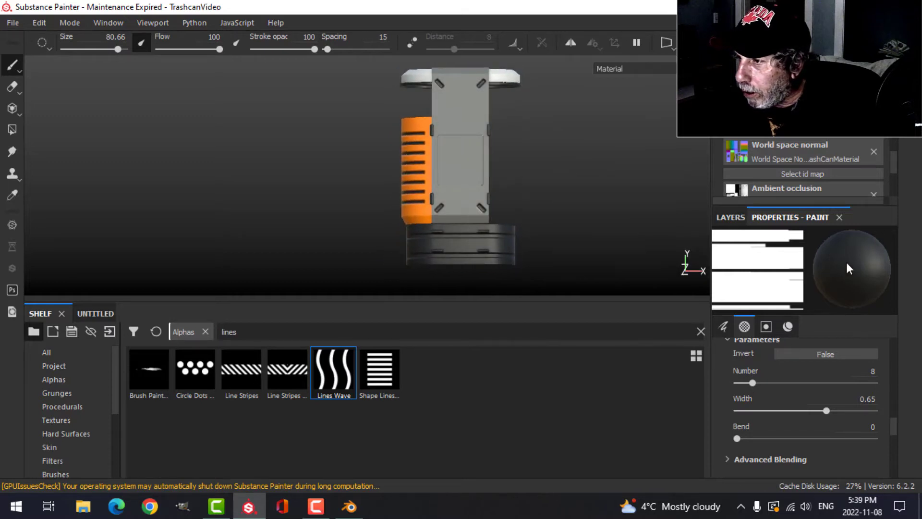
Step: Check Layer 2's content by toggling its visibility, and make Layer 2 the active paint layer
click(730, 218)
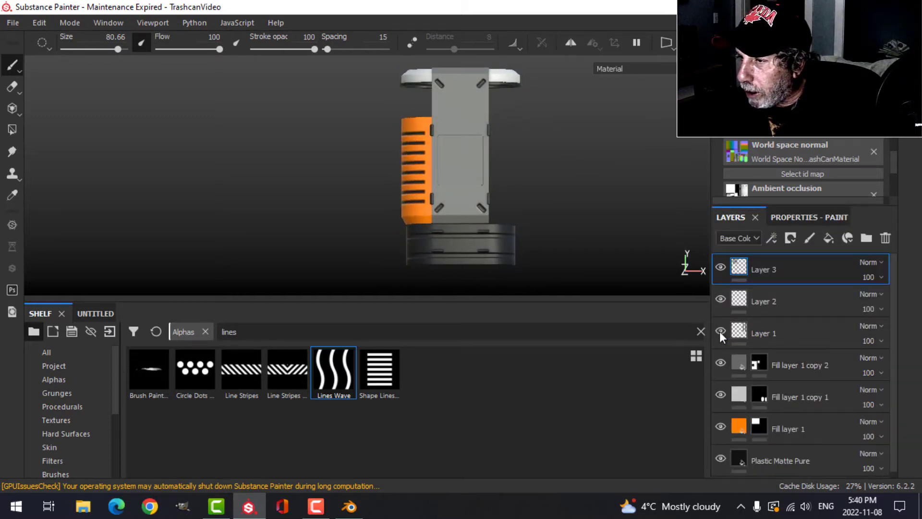
click(785, 334)
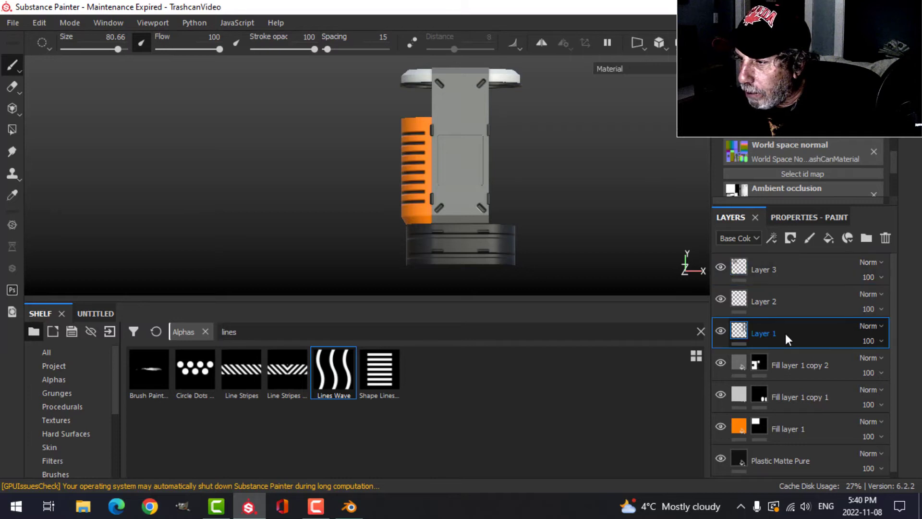
click(721, 299)
click(721, 298)
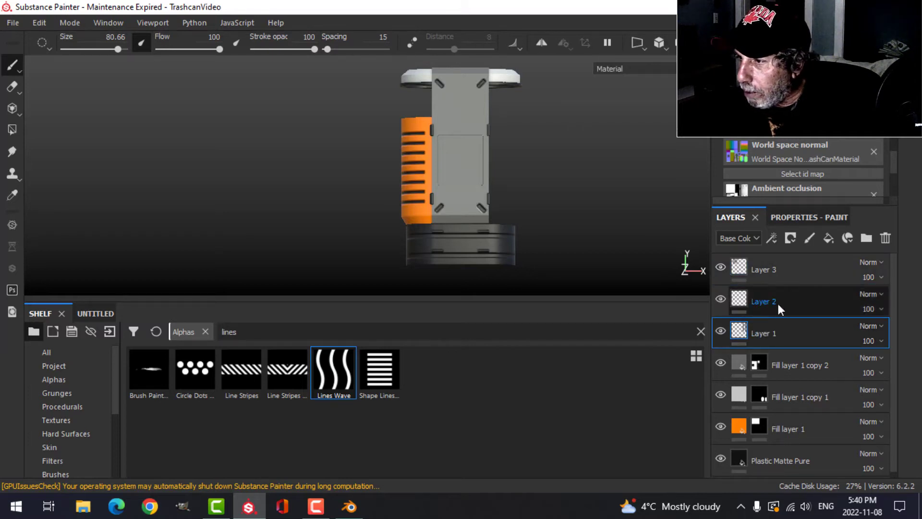
click(778, 301)
Step: Find the Circle Dots alpha with the search "dot" and stamp it at size 16.81 in the middle of the grey door's inset panel
drag(244, 331, 151, 331)
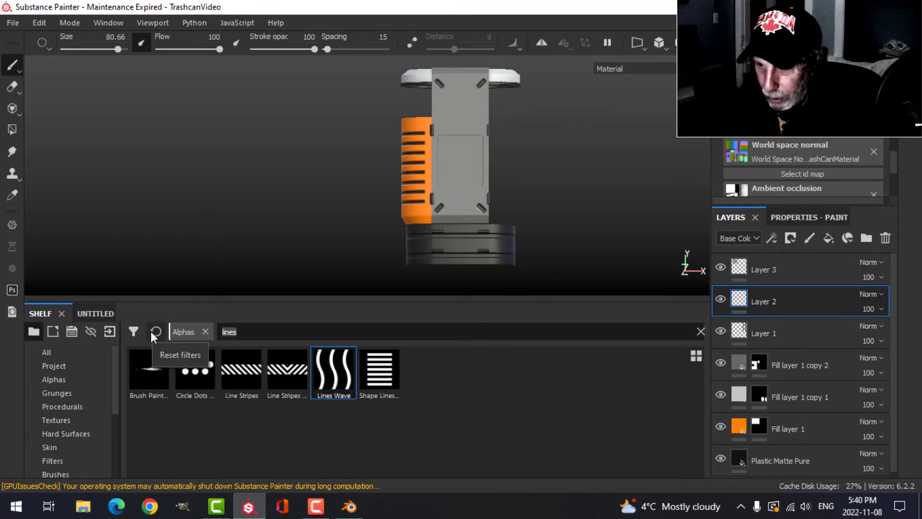
text(dot)
click(244, 377)
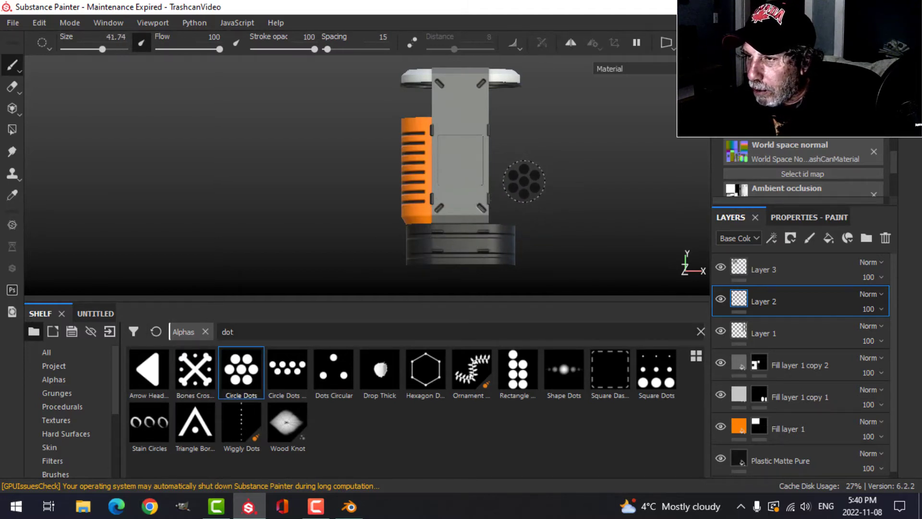
scroll(524, 182, down, 1)
scroll(528, 182, up, 6)
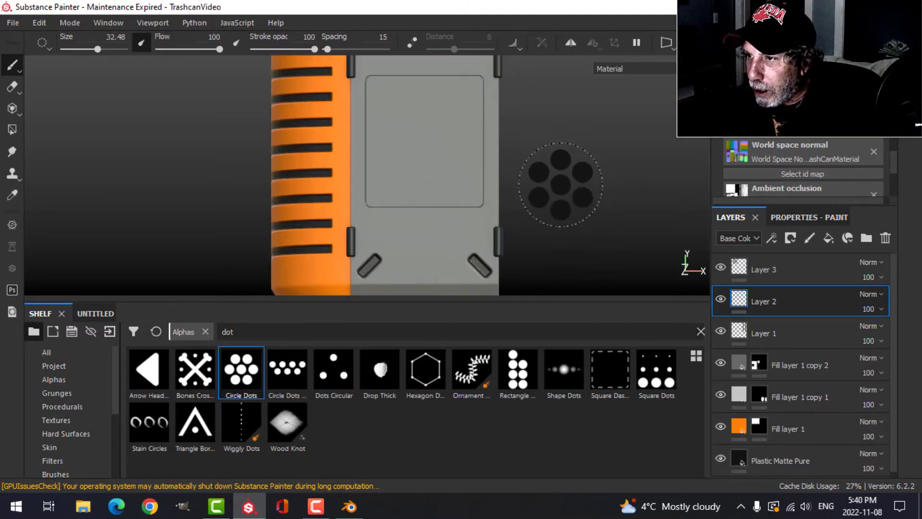
ctrl+right_drag(560, 184, 525, 181)
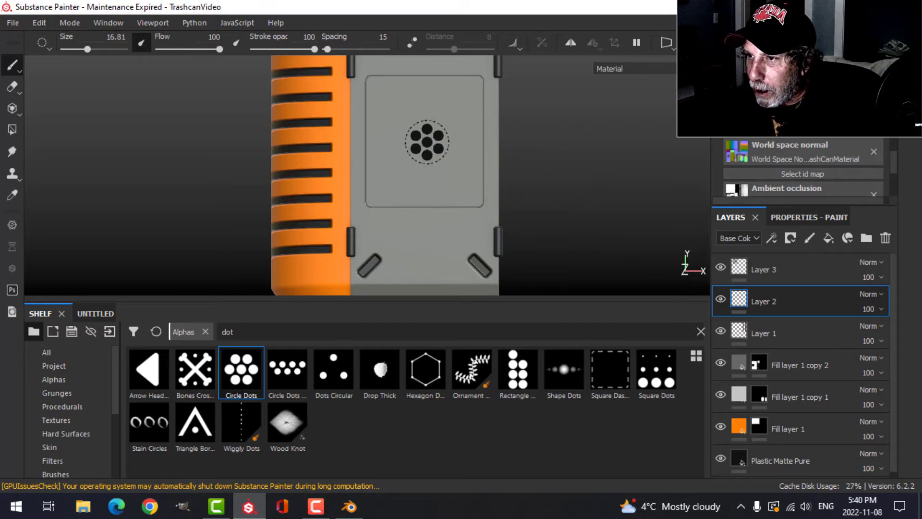
Step: Examine the dot pattern on the grey door and the slot placement on the orange panel from several sides
alt+drag(543, 189, 593, 188)
scroll(467, 130, down, 4)
scroll(550, 200, up, 5)
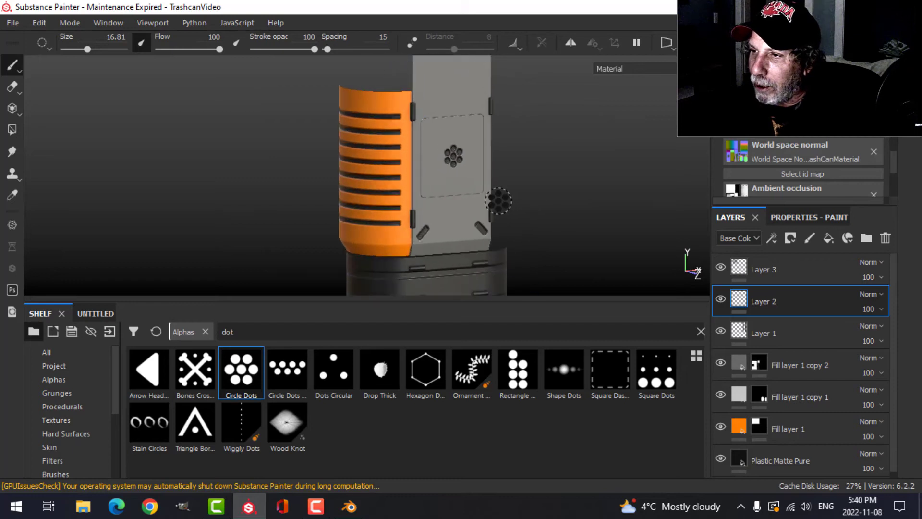
scroll(514, 202, down, 5)
alt+drag(509, 200, 472, 203)
alt+middle_drag(472, 203, 504, 188)
mouse_move(504, 188)
alt+mouse_down()
mouse_move(563, 158)
mouse_move(510, 189)
alt+mouse_up()
scroll(508, 187, up, 3)
alt+middle_drag(526, 144, 506, 210)
scroll(477, 144, up, 3)
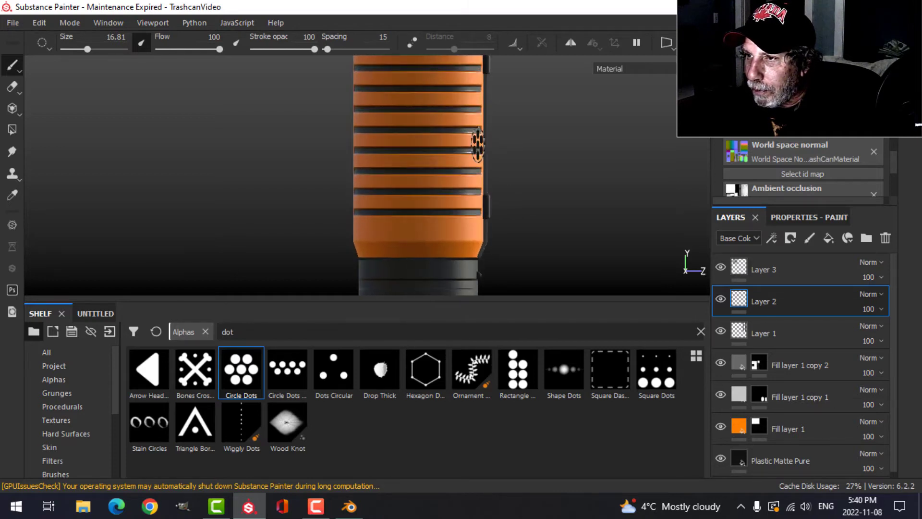
alt+middle_drag(512, 138, 513, 179)
scroll(507, 191, down, 1)
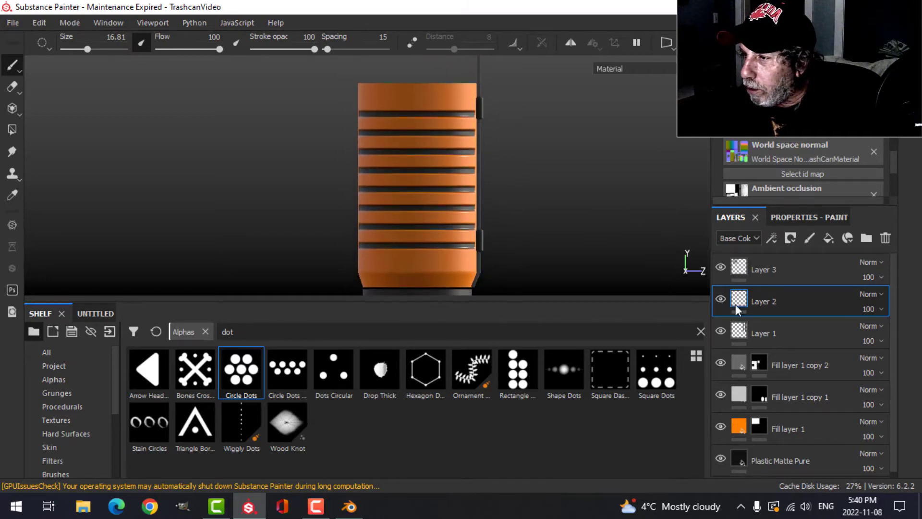
Step: Add a filter to Layer 3 and assign the Transform filter to it
click(782, 267)
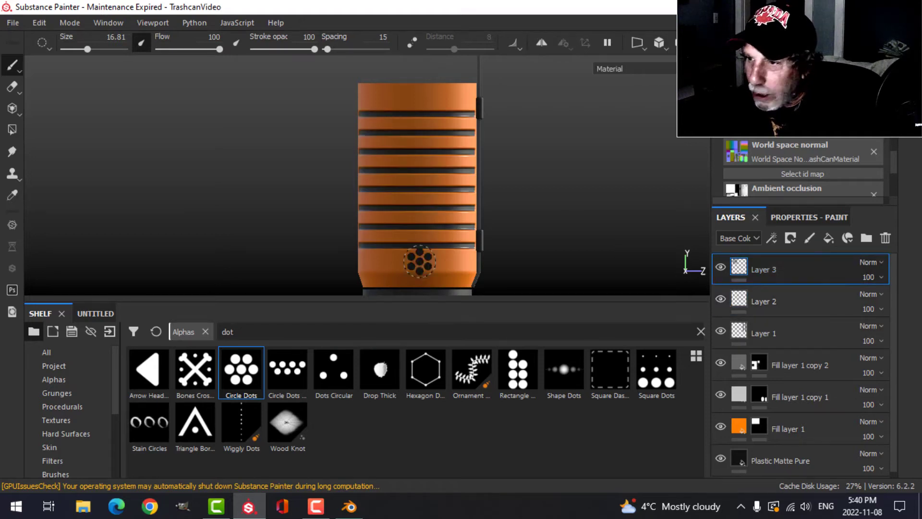
click(774, 238)
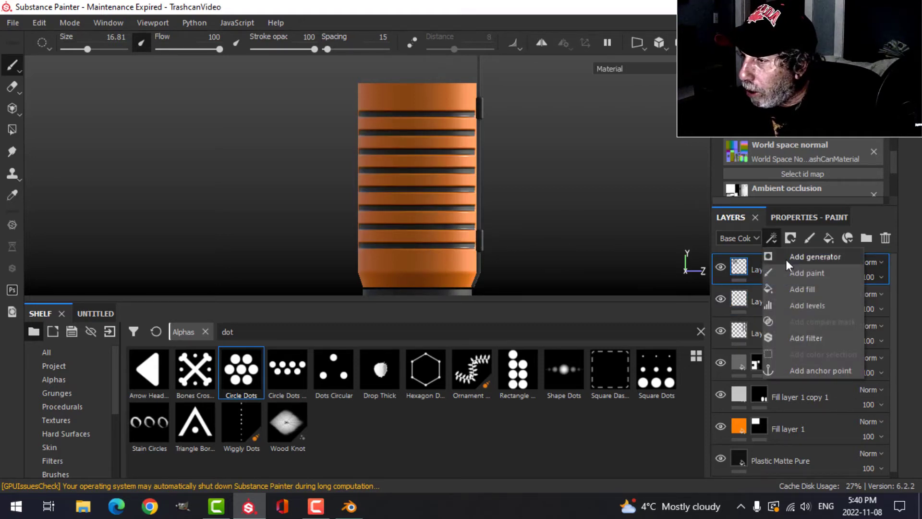
click(806, 337)
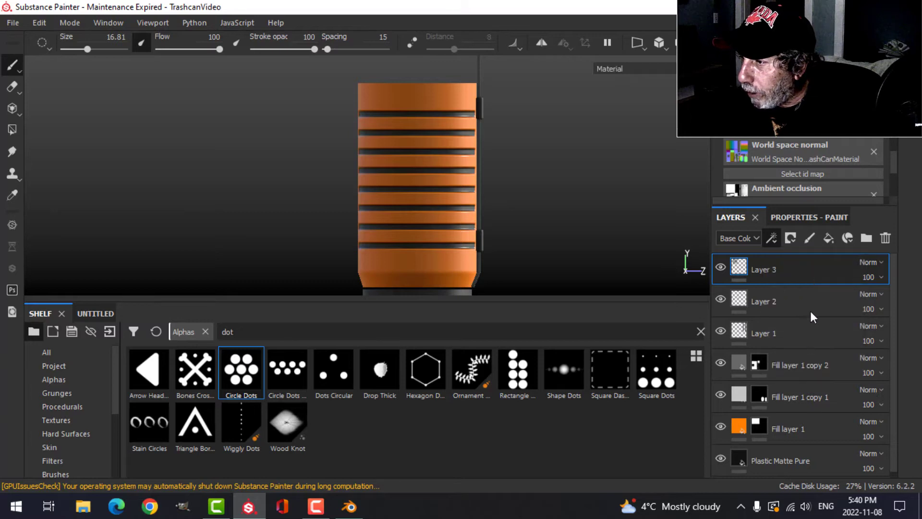
click(800, 217)
click(805, 283)
scroll(826, 418, down, 10)
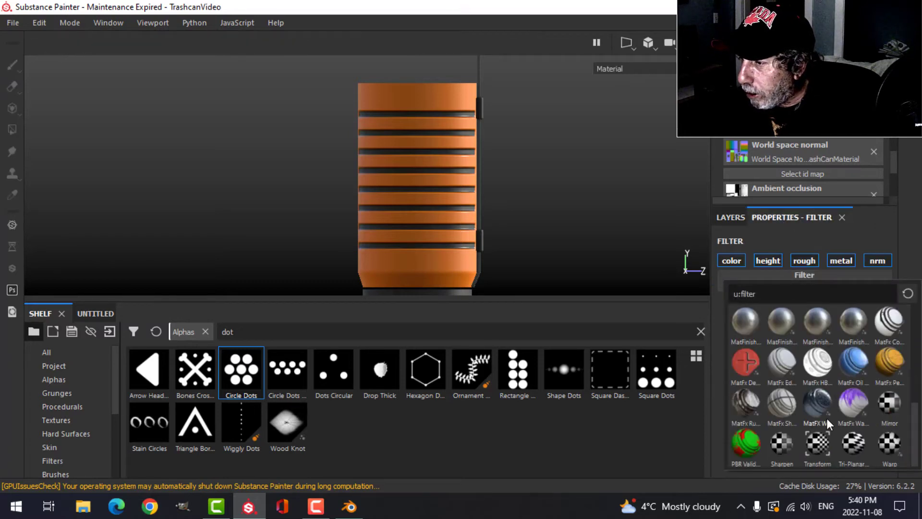
click(817, 444)
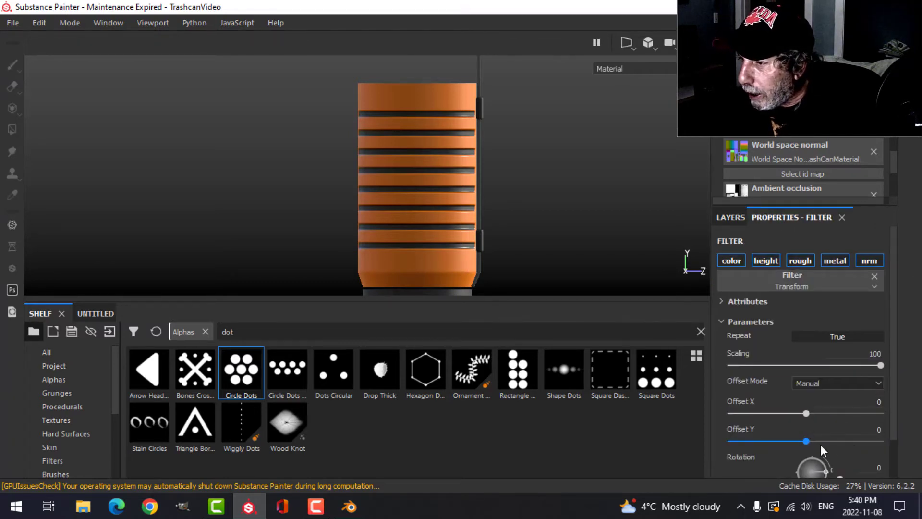
Step: Set the Transform filter's Offset Y to -0.01 to shift the slots down on the orange panel
mouse_move(807, 444)
mouse_down()
mouse_move(825, 439)
mouse_move(803, 442)
mouse_up()
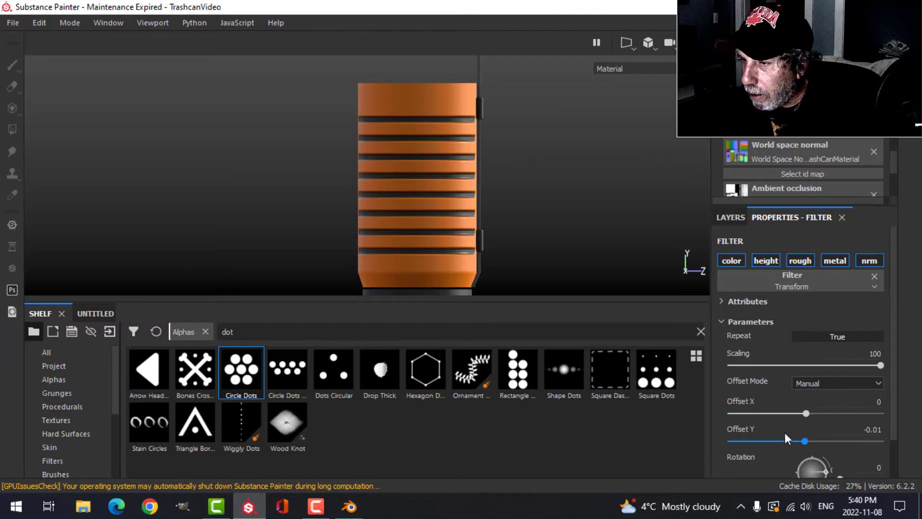
alt+drag(542, 185, 473, 178)
shift+right_drag(533, 156, 522, 163)
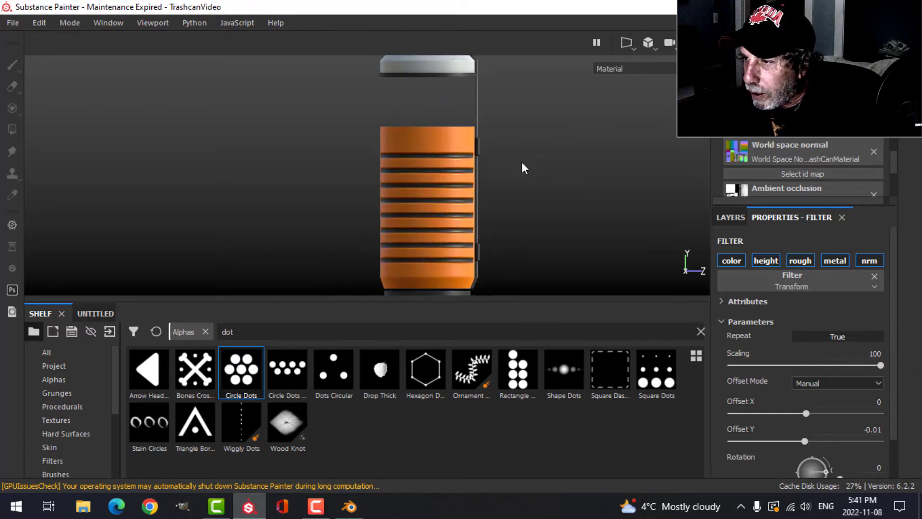
Step: Add a new paint layer above Layer 3
click(730, 217)
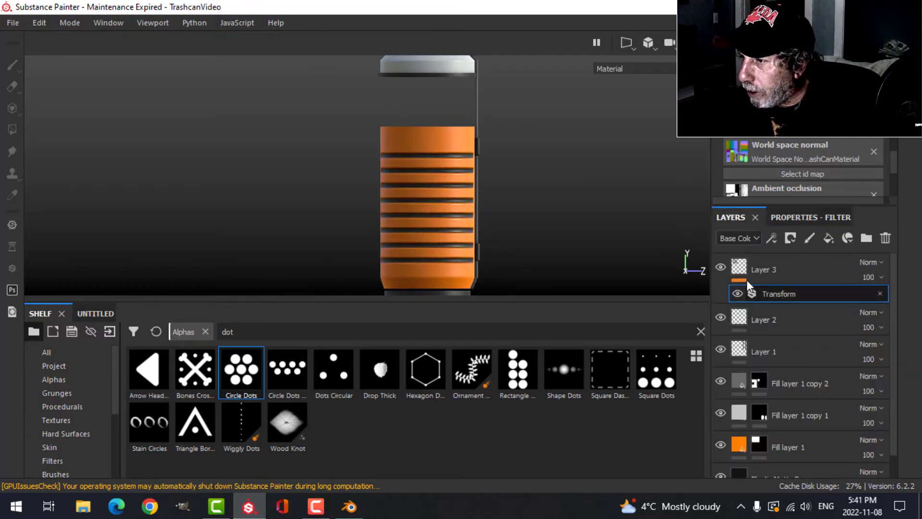
click(838, 278)
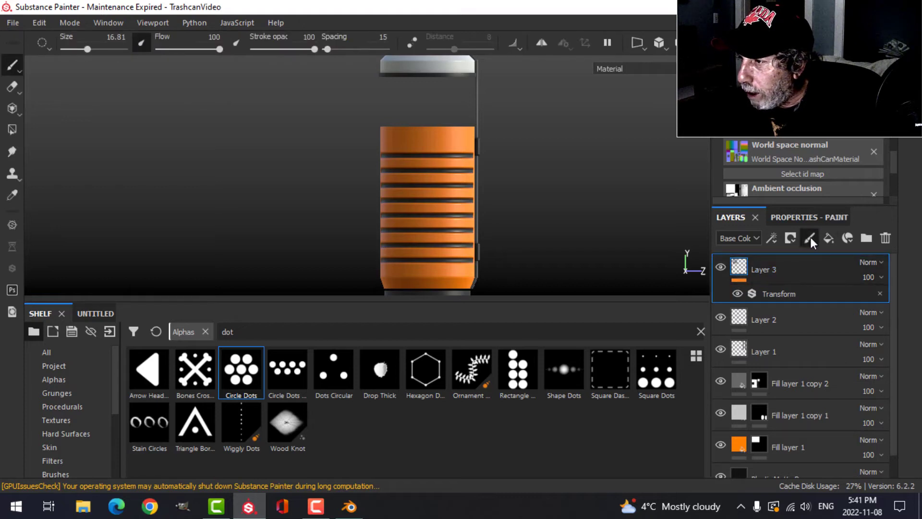
click(810, 237)
Step: Limit the brush material to the color channel by disabling height, and set a light grey base color with RGB values of 0.760
click(800, 221)
scroll(793, 404, down, 5)
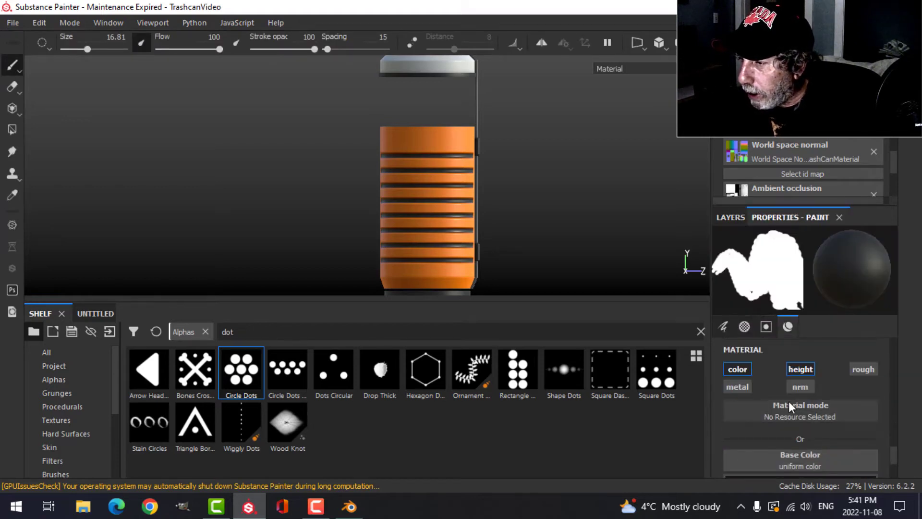
scroll(799, 419, down, 1)
click(792, 454)
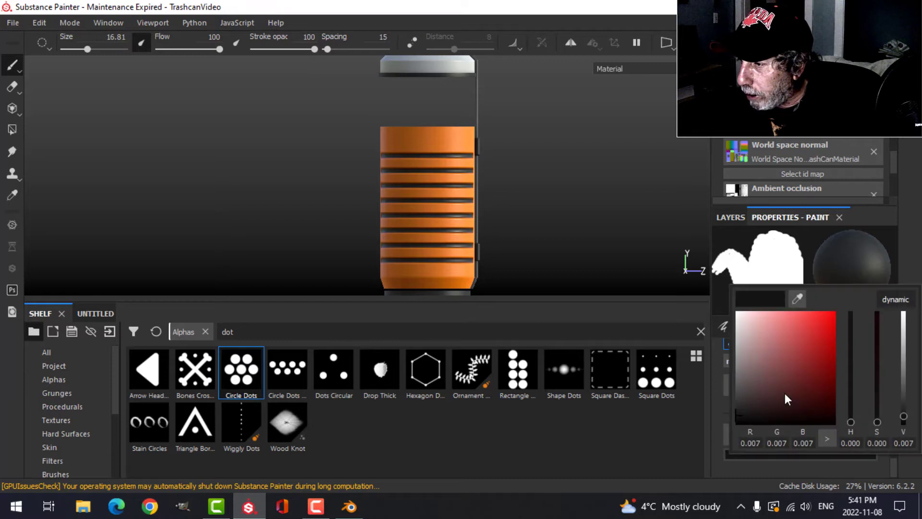
drag(785, 393, 730, 324)
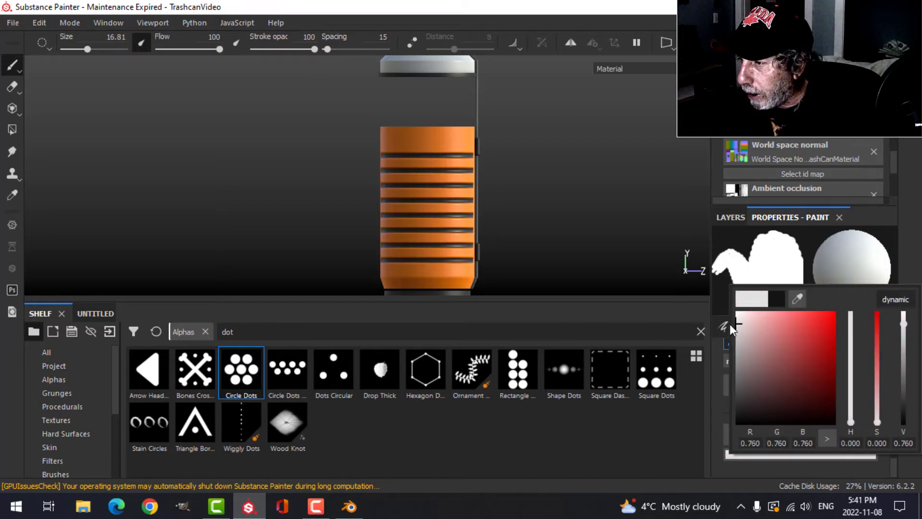
click(670, 327)
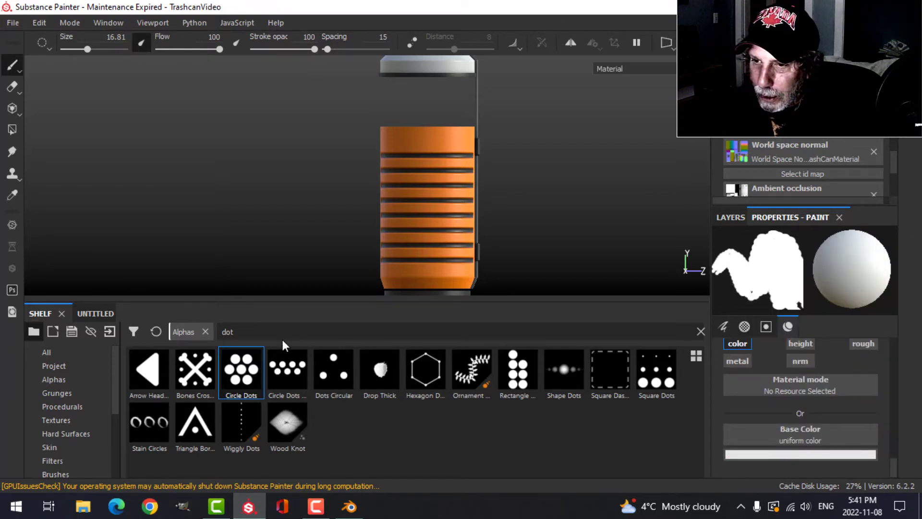
Step: Find the three-arrow recycling sign alpha with the search "recy" and stamp it at size 11.42 centred above the orange panel's slots
click(207, 335)
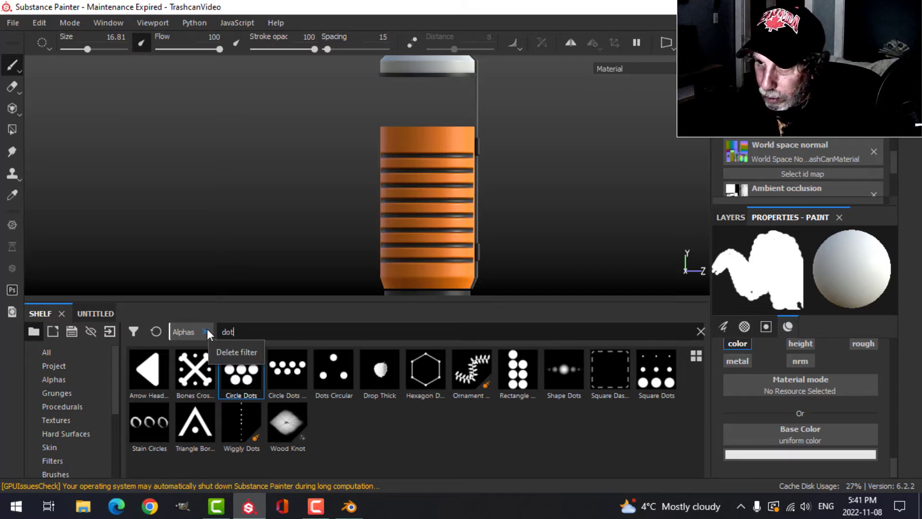
key(BackSpace)
text(recy)
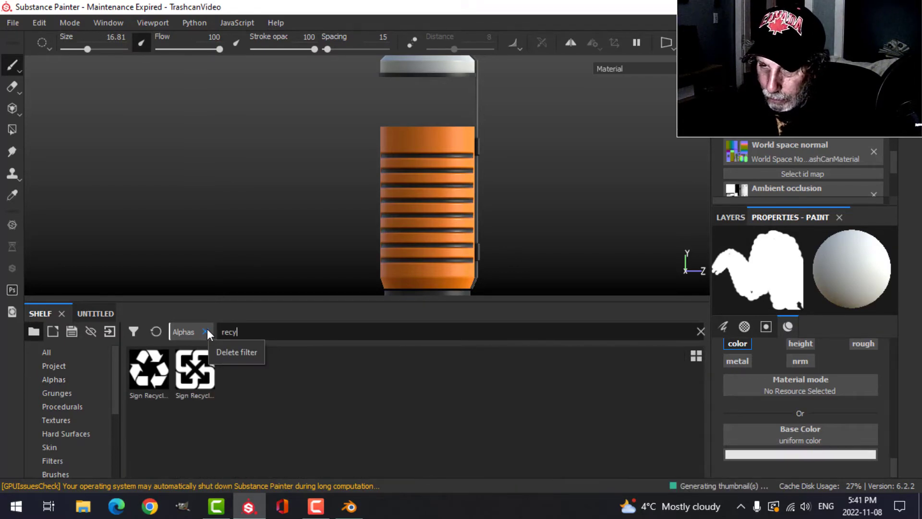
click(152, 373)
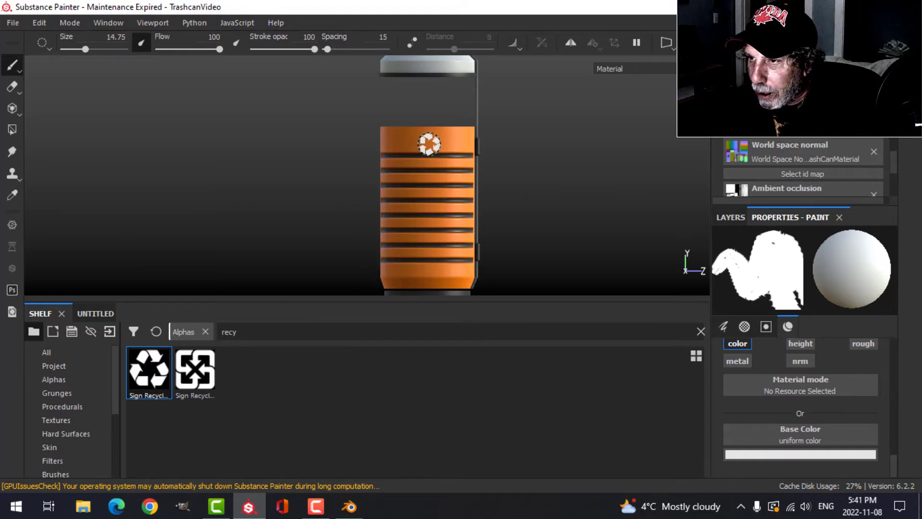
scroll(429, 144, up, 4)
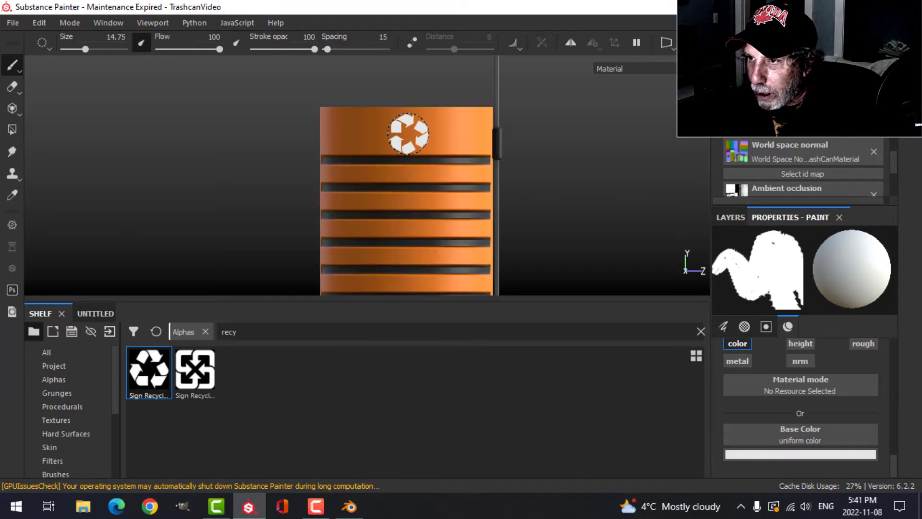
scroll(408, 133, up, 2)
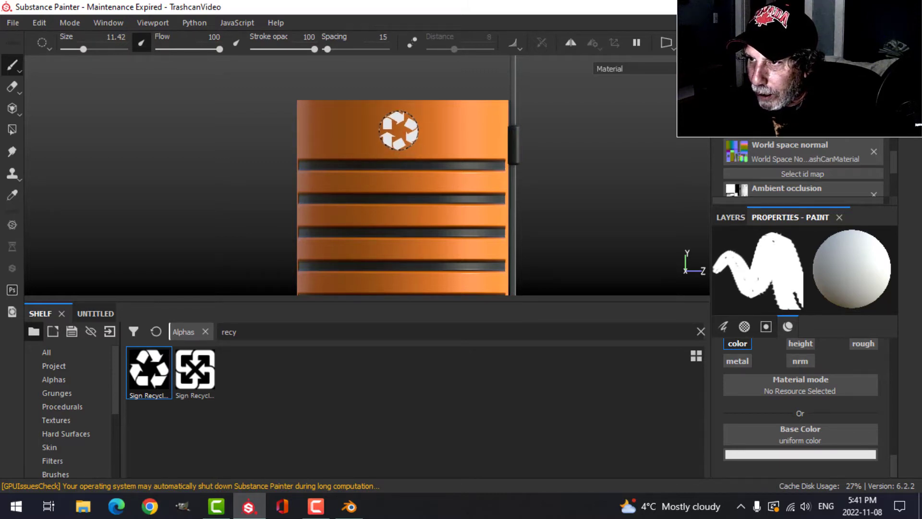
Step: Examine the recycling symbol, slots and dot pattern on the trash can from all around
mouse_move(546, 159)
alt+mouse_down()
mouse_move(552, 179)
mouse_move(607, 160)
mouse_move(554, 168)
alt+mouse_up()
shift+right_drag(554, 168, 554, 187)
alt+drag(554, 188, 612, 186)
alt+middle_drag(575, 240, 519, 189)
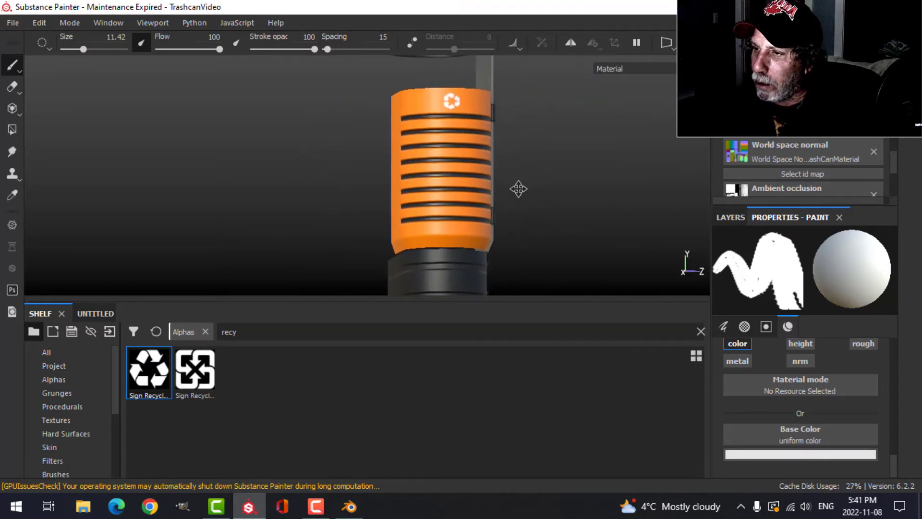
alt+drag(521, 189, 401, 206)
shift+right_drag(436, 204, 435, 201)
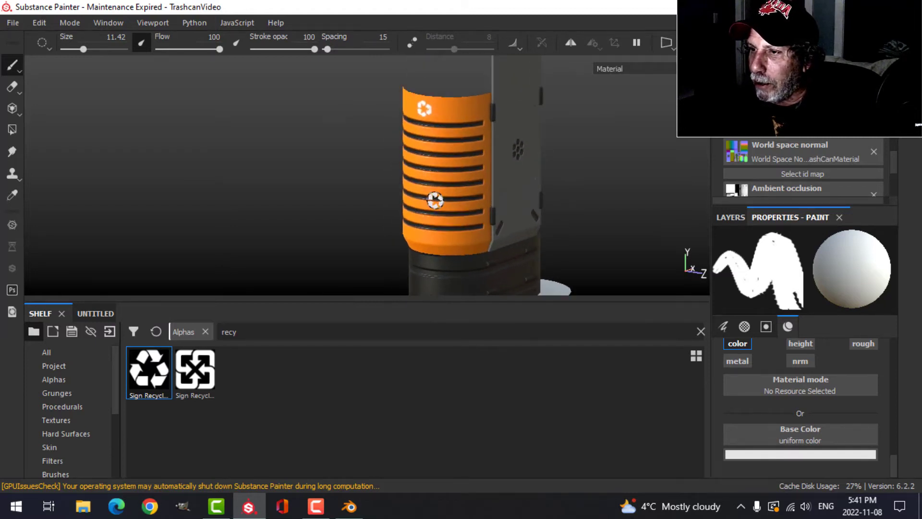
alt+middle_drag(527, 195, 505, 202)
alt+drag(550, 203, 475, 199)
alt+middle_drag(476, 199, 466, 200)
alt+drag(466, 200, 433, 201)
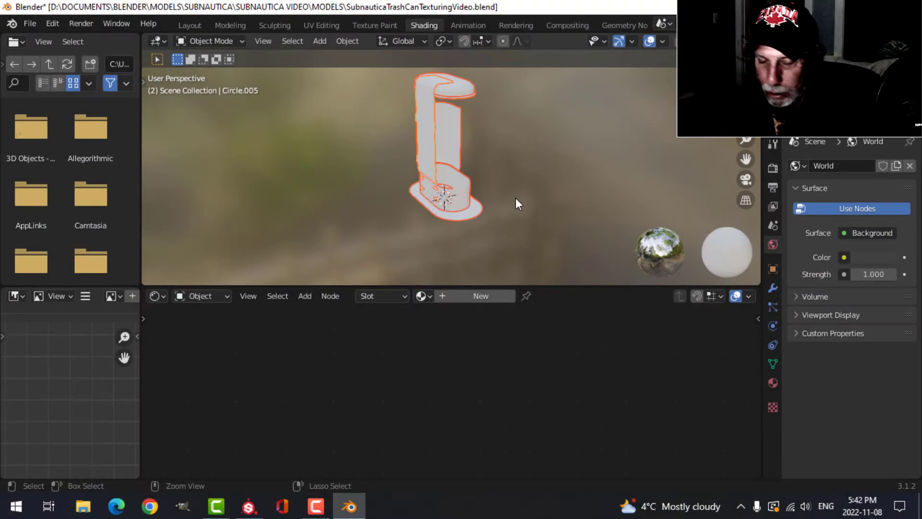
Step: Switch to Blender and save the file SubnauticaTrashCanTexturingVideo.blend
key(ctrl+s)
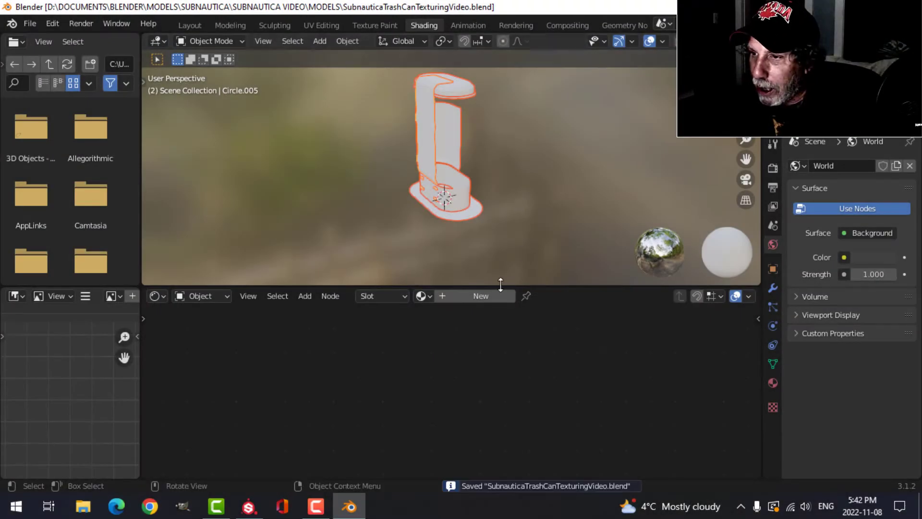
Step: Create a new material named TrashCan and start the Principled Texture Setup on its Principled BSDF node
click(482, 297)
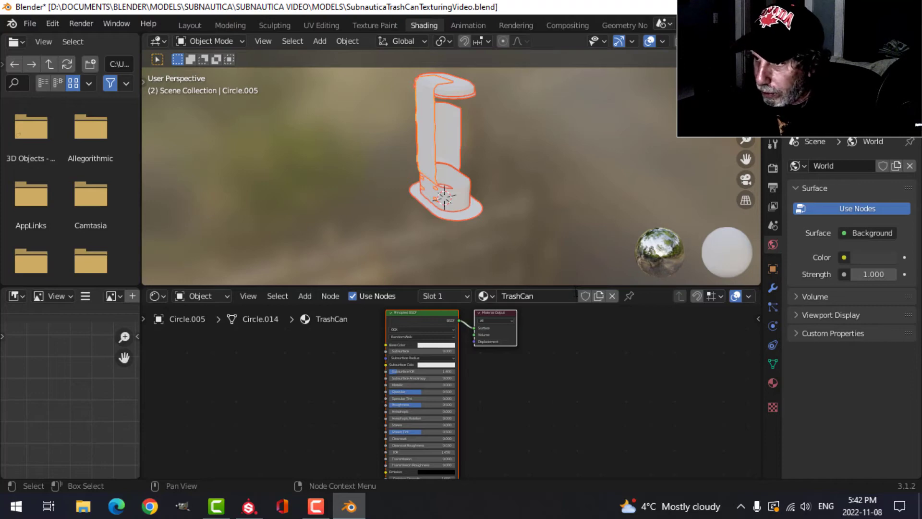
click(410, 315)
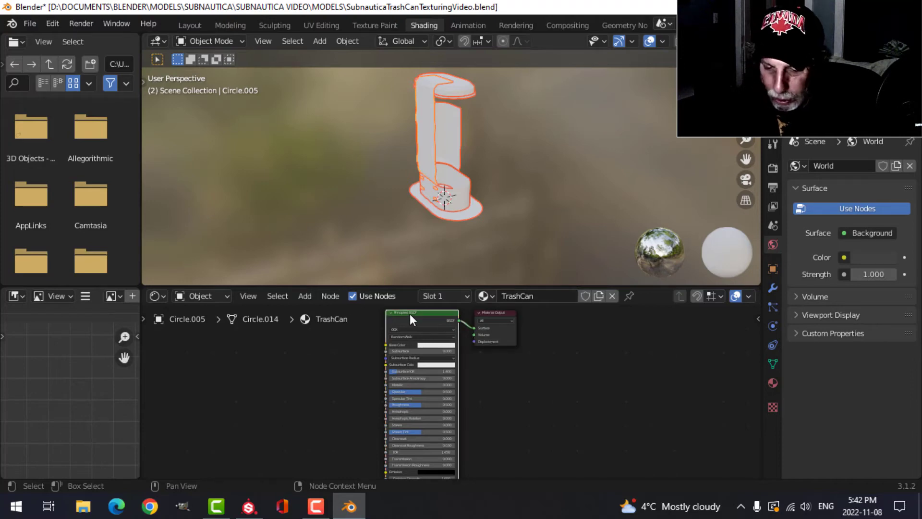
key(ctrl+shift+t)
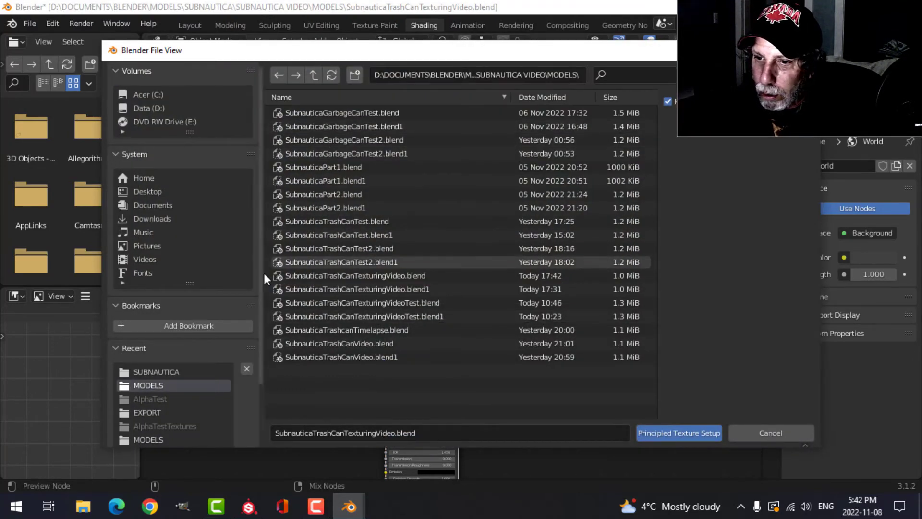
Step: Browse to the folder MODELS\SUBNAUTICA\SUBNAUTICA VIDEO\TEXTURES inside D:\DOCUMENTS\BLENDER
click(169, 371)
click(315, 75)
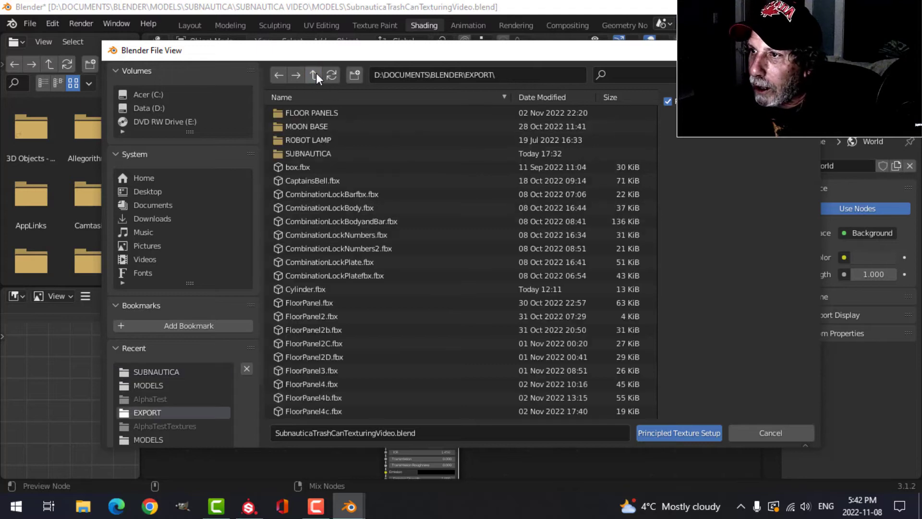
click(315, 73)
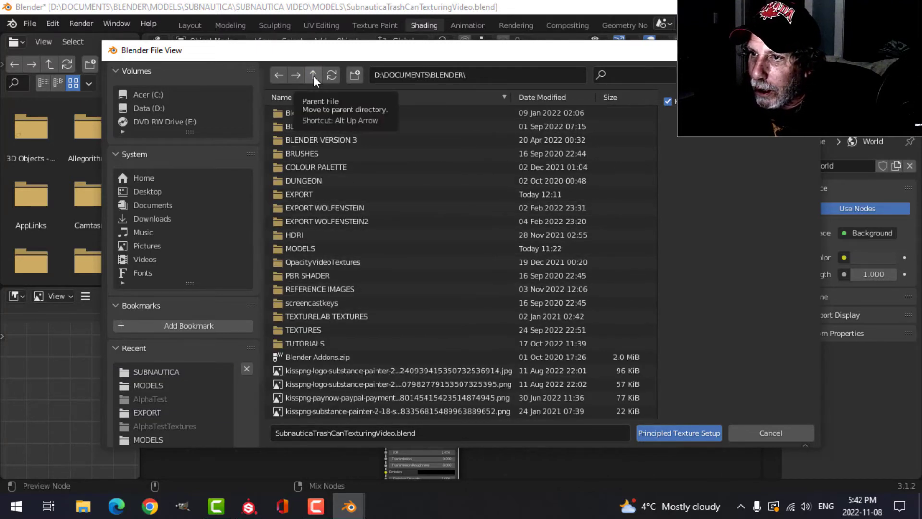
click(302, 249)
scroll(370, 254, down, 8)
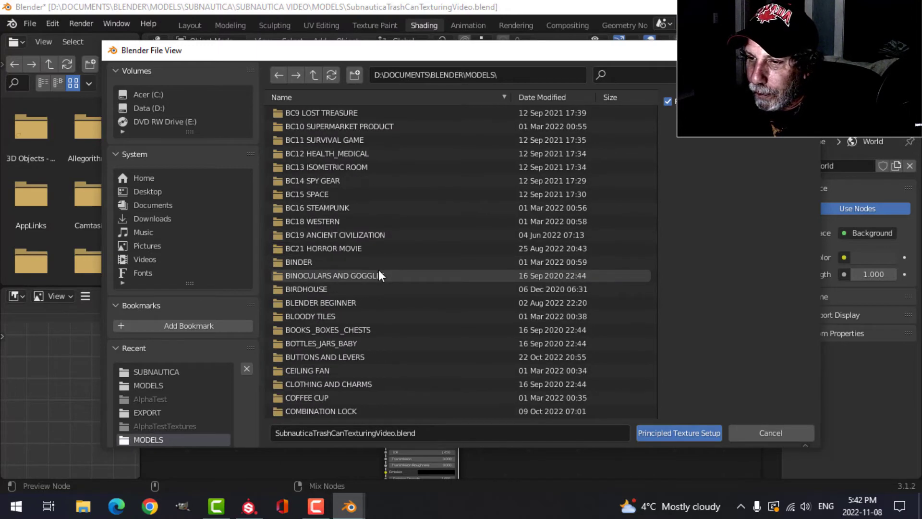
scroll(377, 284, down, 15)
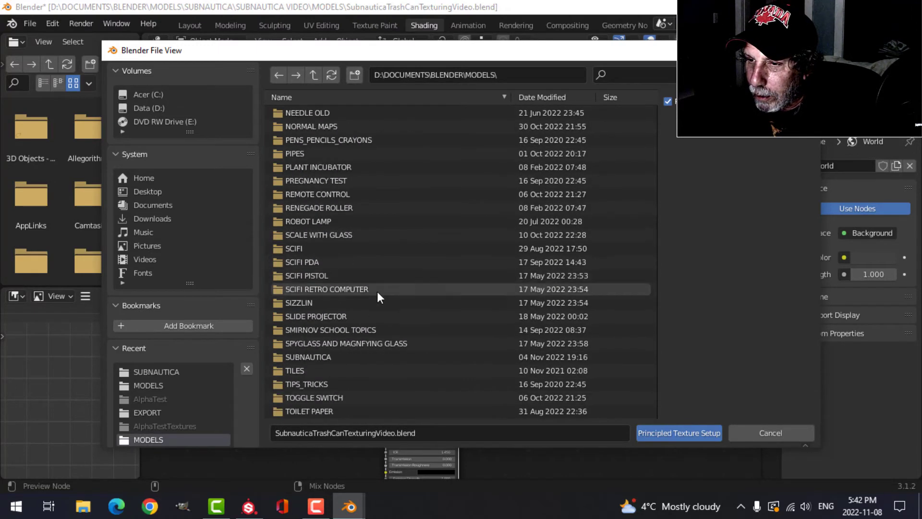
click(318, 356)
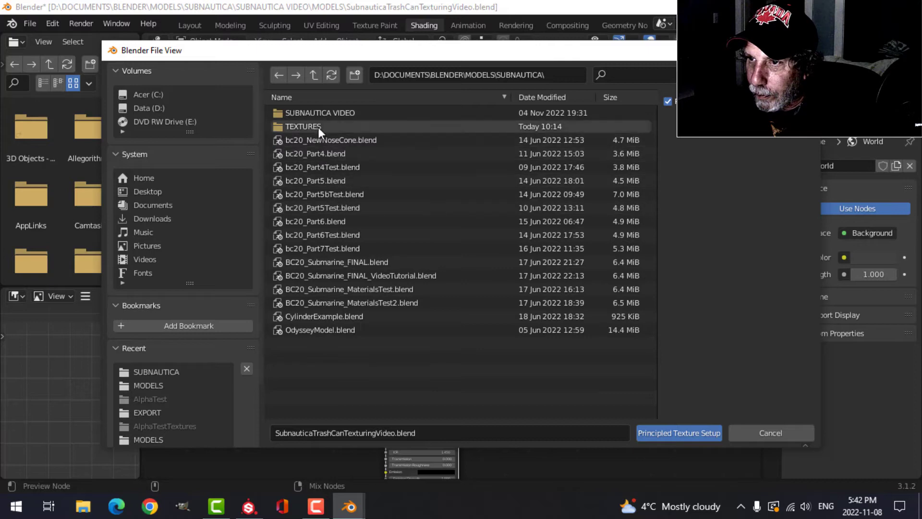
click(322, 114)
click(312, 151)
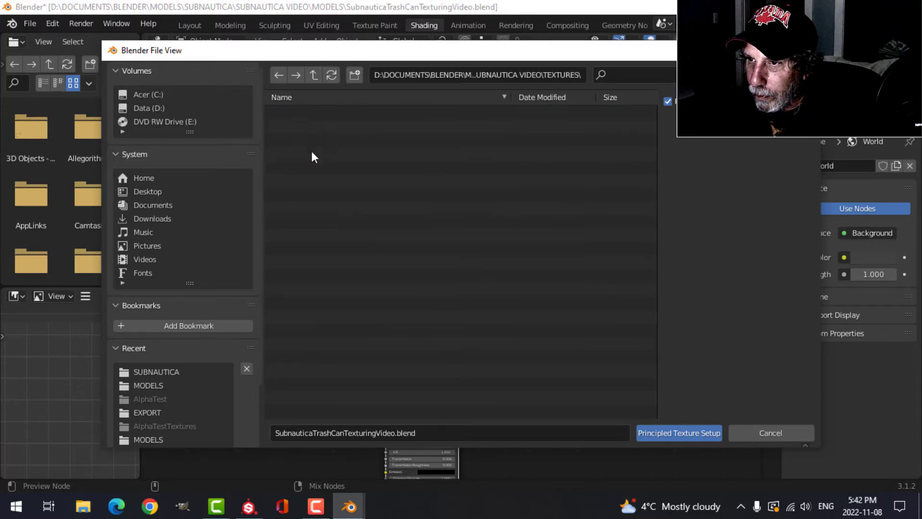
Step: Load the five TrashcanVideo_TrashCanMaterial maps (BaseColor, Height, Metallic, Normal and Roughness) into the material's texture setup
scroll(398, 317, down, 3)
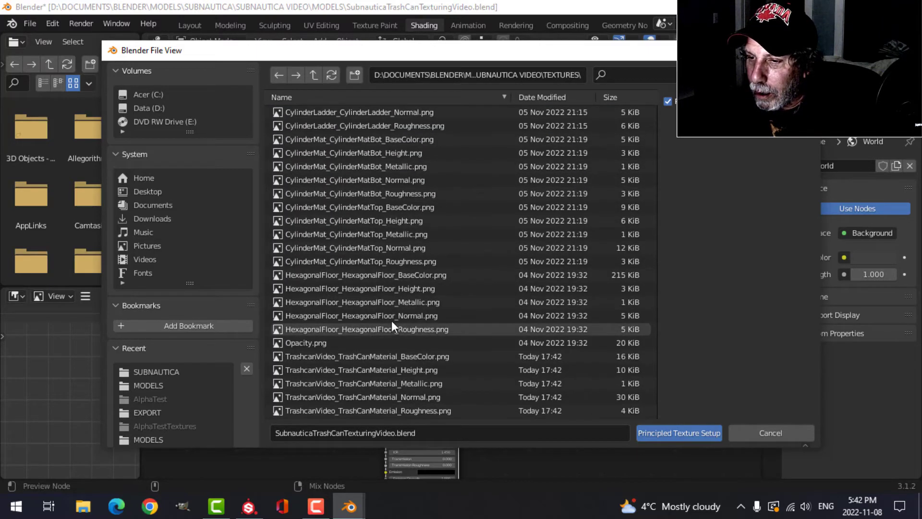
click(356, 356)
shift+click(371, 409)
click(658, 436)
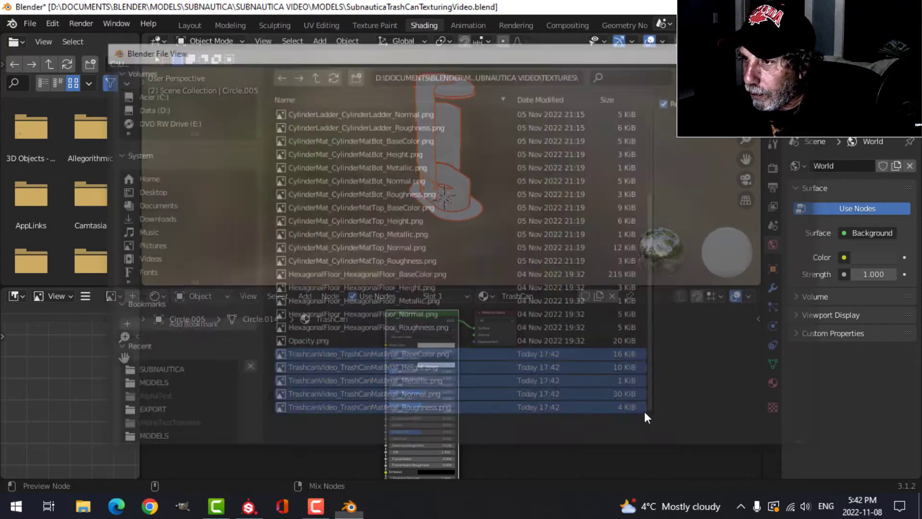
Step: Assign the TrashCan material to the can's lower body section, the flat base plate and the curved container panel
scroll(421, 175, up, 3)
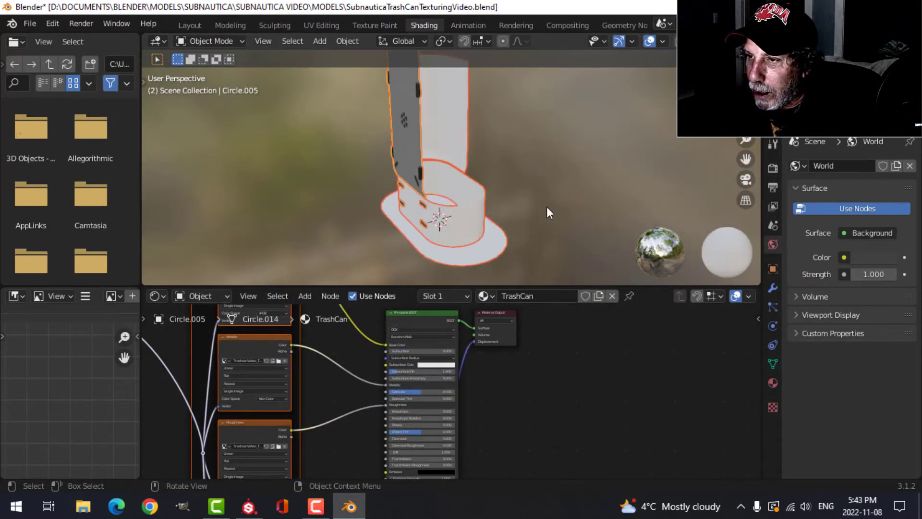
click(466, 177)
click(423, 296)
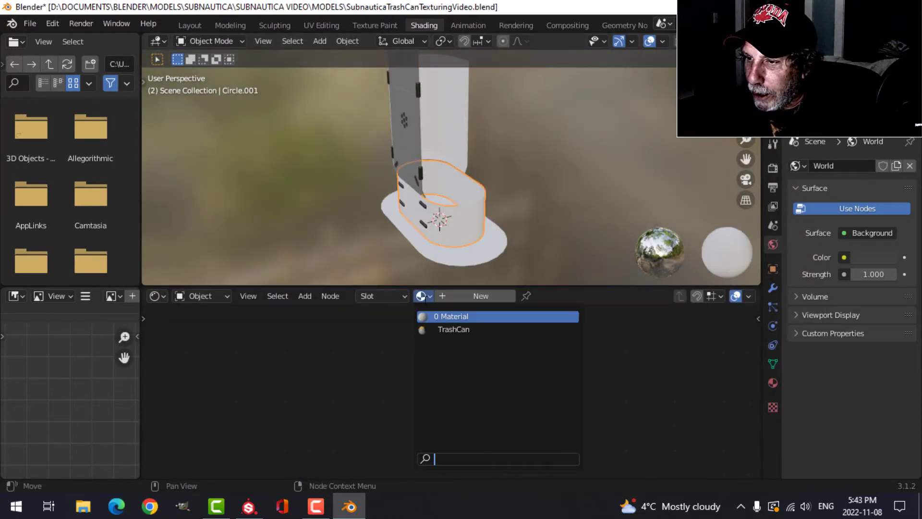
click(435, 329)
click(444, 255)
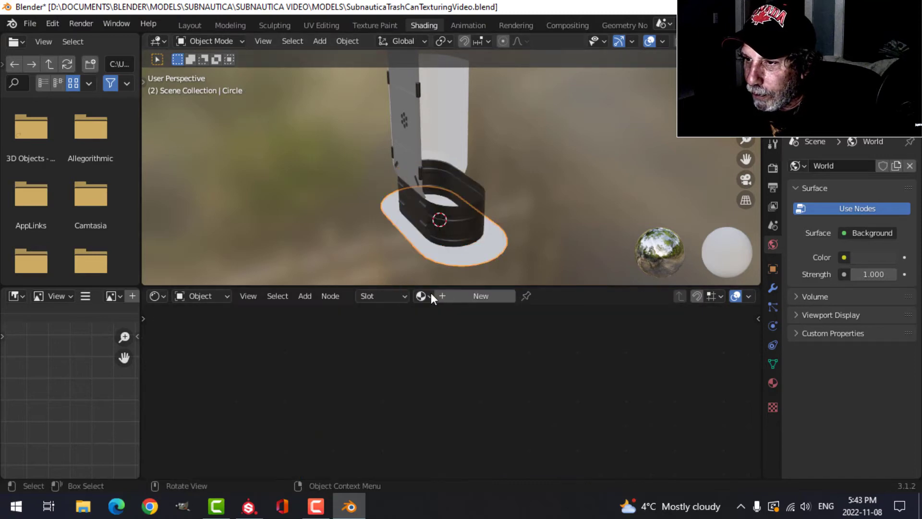
click(419, 296)
click(438, 329)
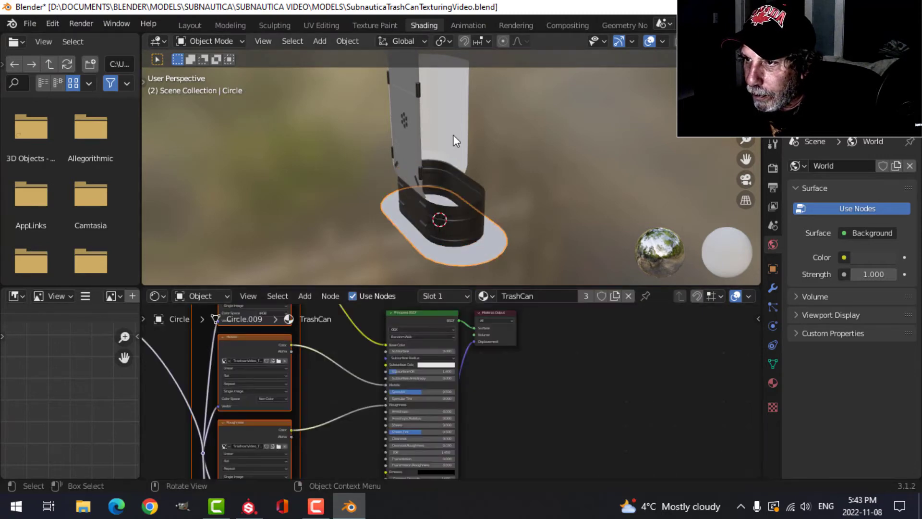
click(454, 133)
click(421, 296)
click(438, 326)
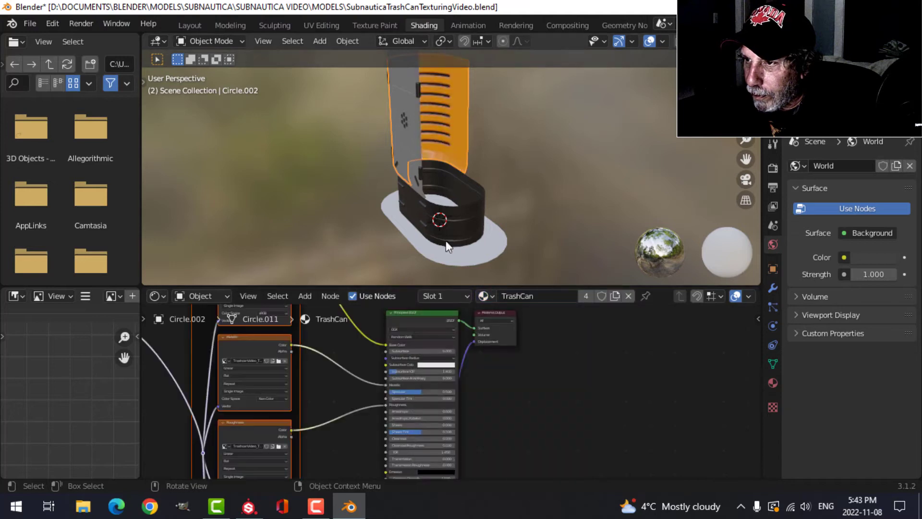
Step: Assign the TrashCan material to the lid and the rim beneath it, and save the file
middle_drag(446, 240, 457, 122)
click(457, 123)
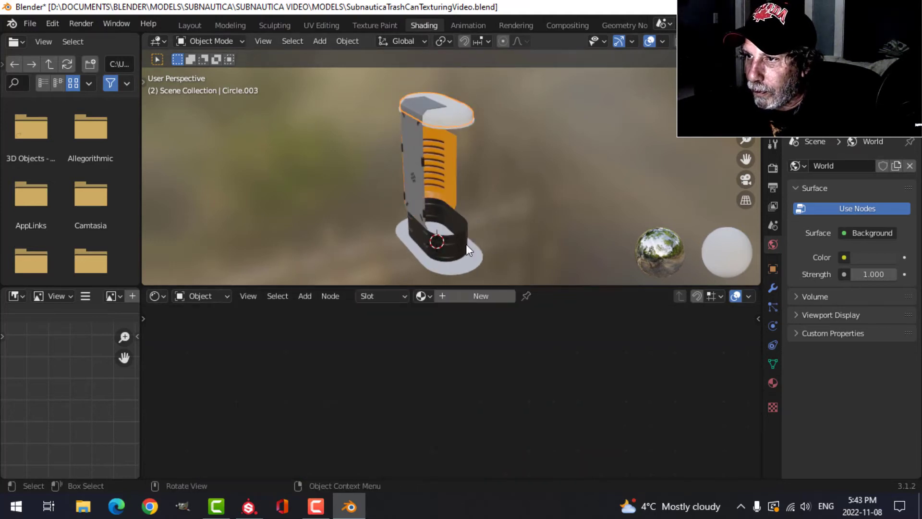
click(423, 296)
click(440, 385)
click(458, 132)
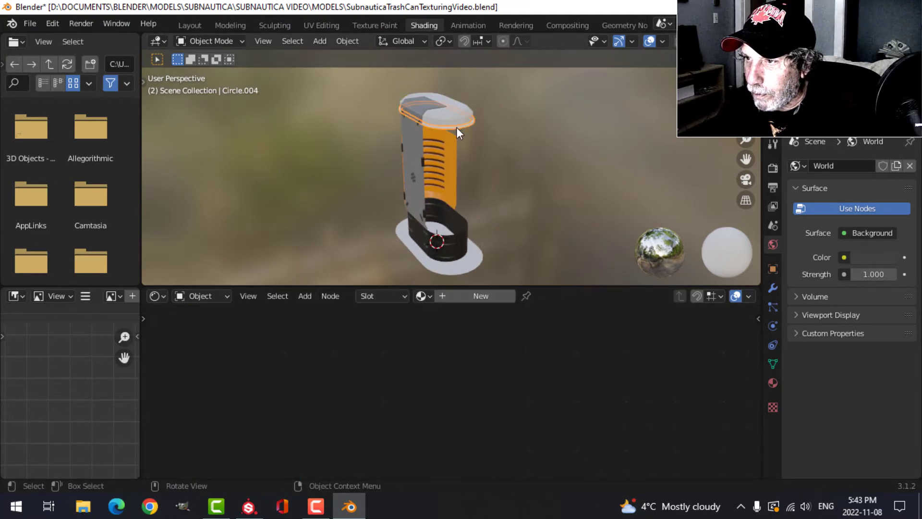
click(423, 295)
click(439, 327)
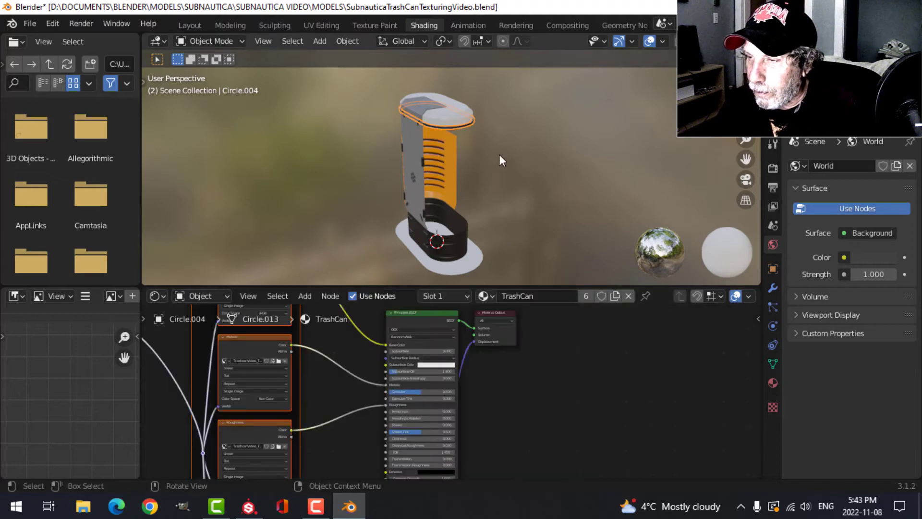
key(ctrl+s)
Step: In the Layout workspace with material preview shading, show the Mirror modifiers of the orange slotted panel and the grey upright panel in the viewport
middle_drag(469, 172, 287, 108)
click(190, 26)
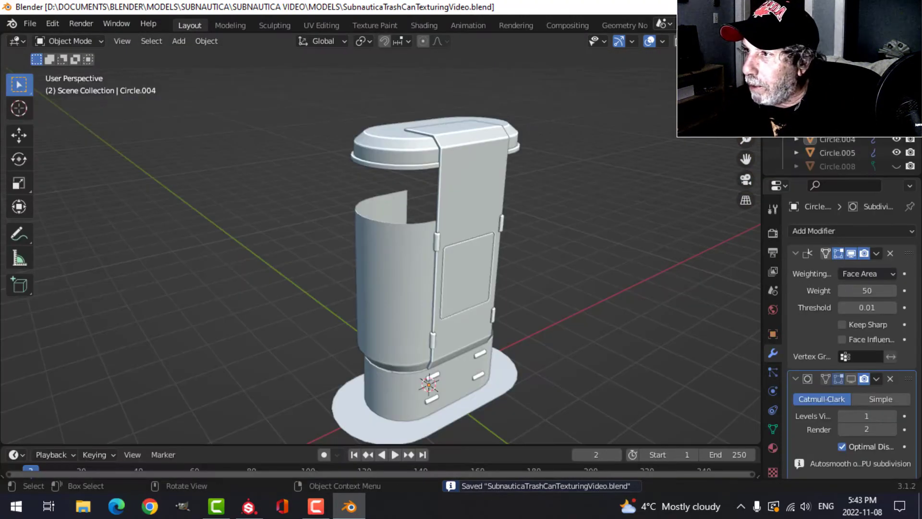
middle_drag(545, 222, 403, 219)
click(402, 219)
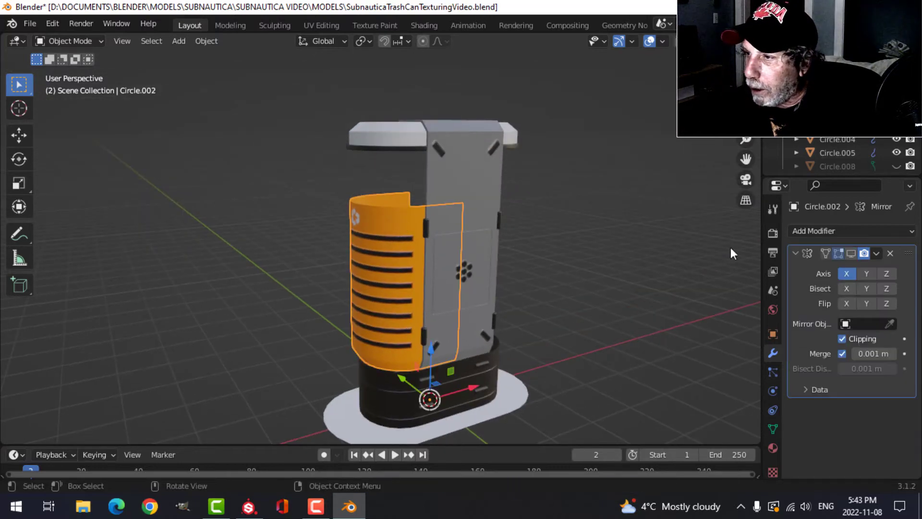
click(851, 253)
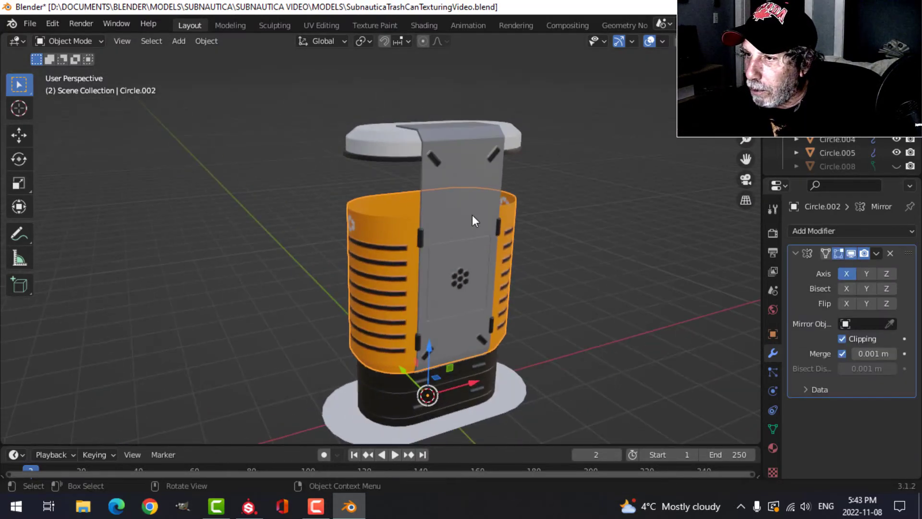
click(472, 214)
click(851, 253)
Step: Deselect everything and examine the slots, dot pattern and panel details of the textured trash can from several sides
scroll(480, 258, up, 3)
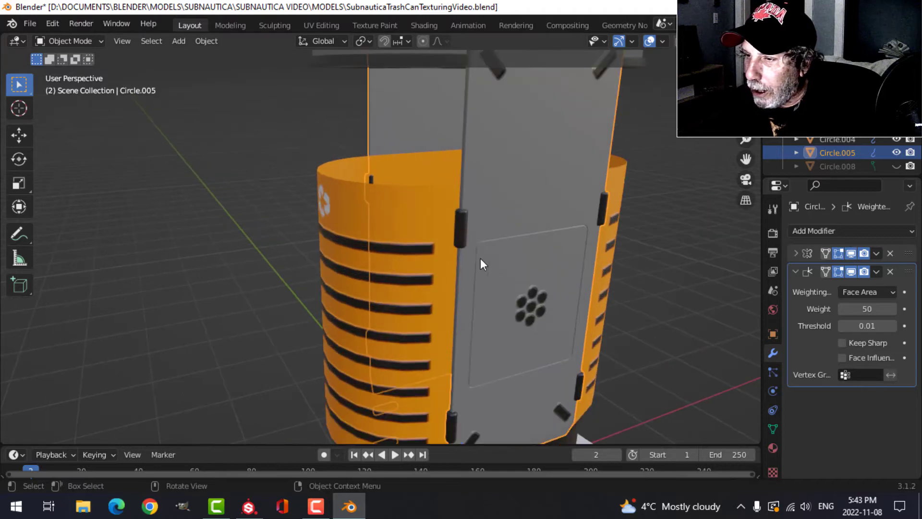
key(alt+a)
middle_drag(514, 232, 401, 234)
scroll(531, 226, down, 3)
scroll(404, 226, up, 3)
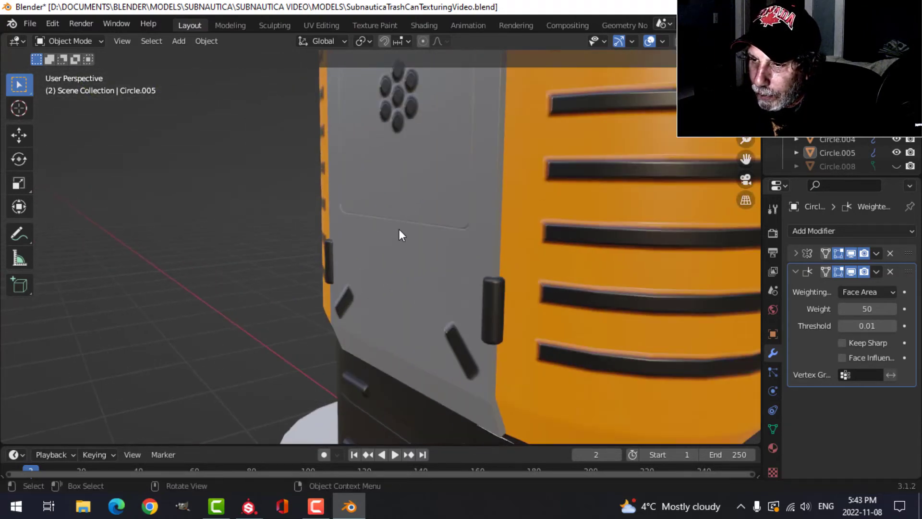
scroll(362, 301, down, 3)
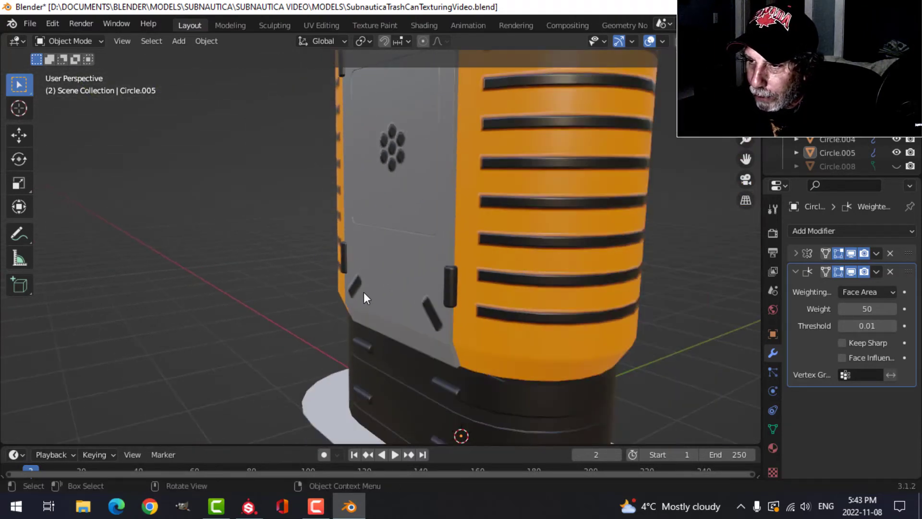
middle_drag(365, 294, 417, 212)
scroll(584, 224, down, 2)
scroll(413, 222, up, 3)
scroll(416, 191, down, 1)
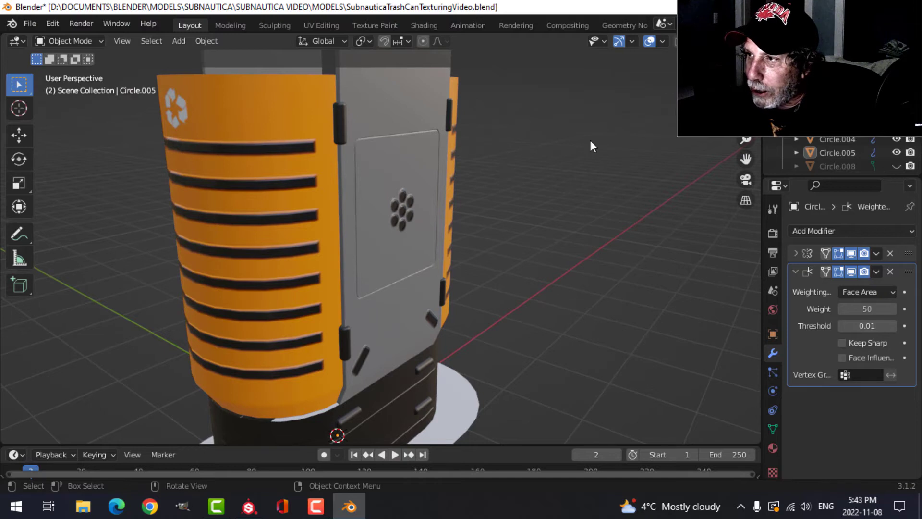
Step: Change the material preview lighting to the second HDRI environment in the list
click(750, 41)
click(730, 153)
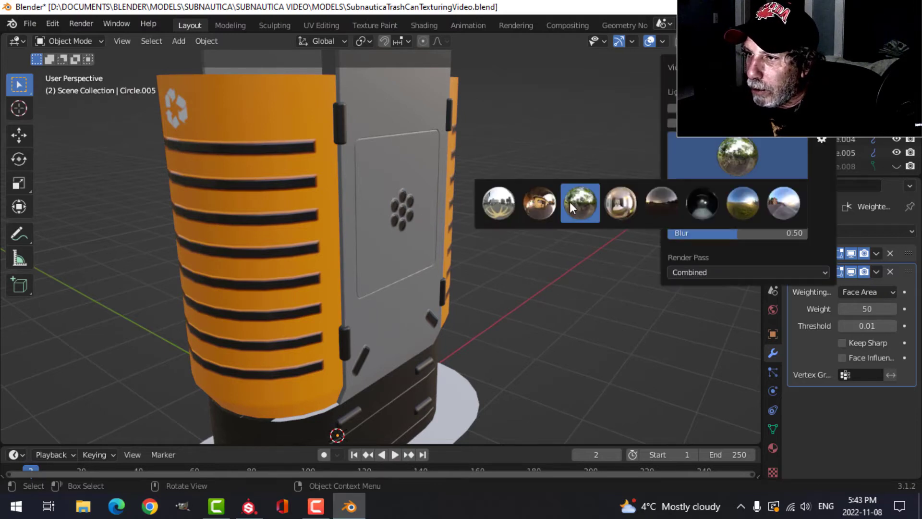
click(554, 200)
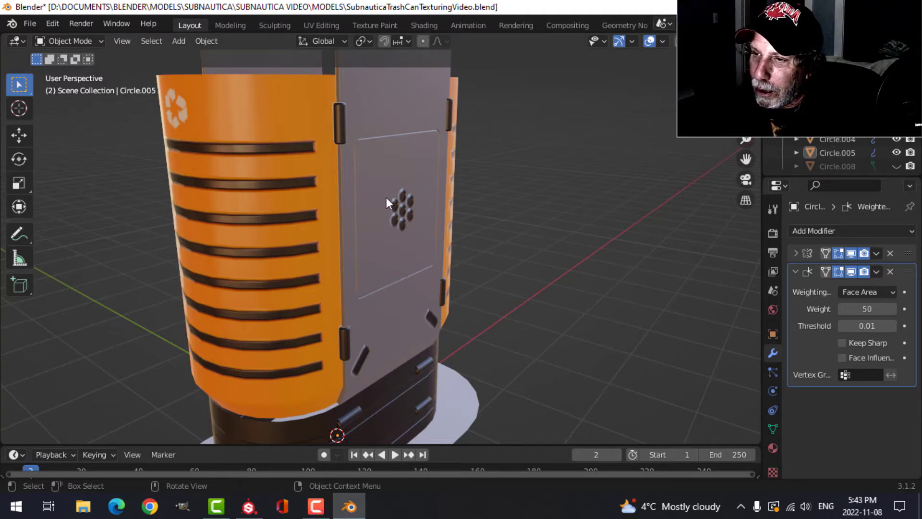
Step: In the Shading workspace, move the Principled BSDF and Material Output nodes well away from the texture nodes
click(425, 24)
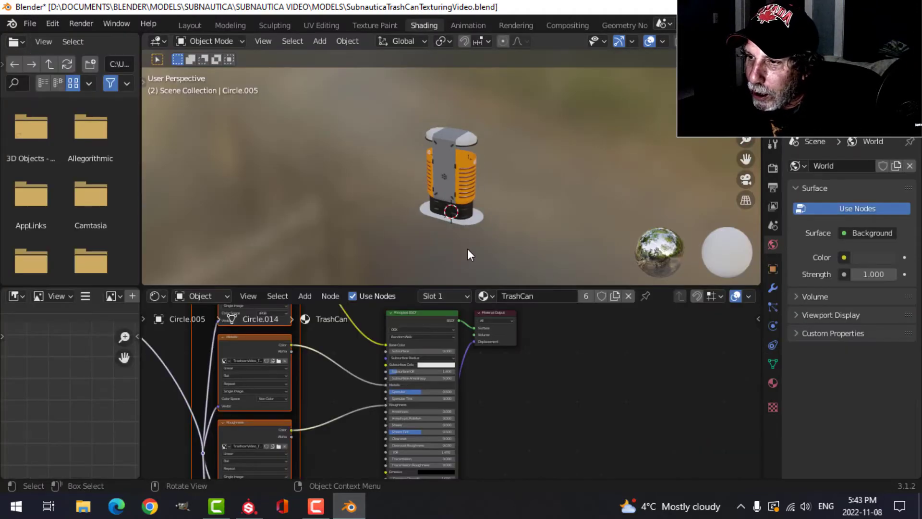
scroll(538, 362, down, 3)
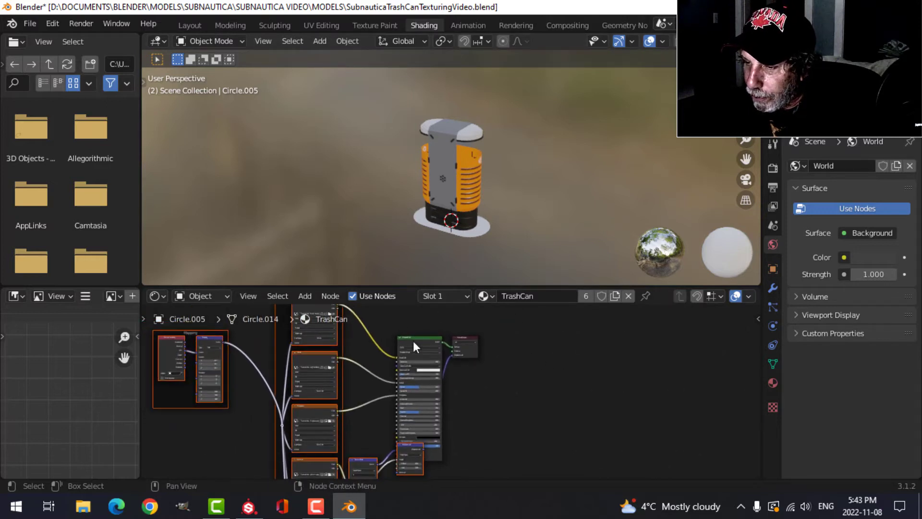
drag(389, 313, 505, 351)
key(g)
click(673, 344)
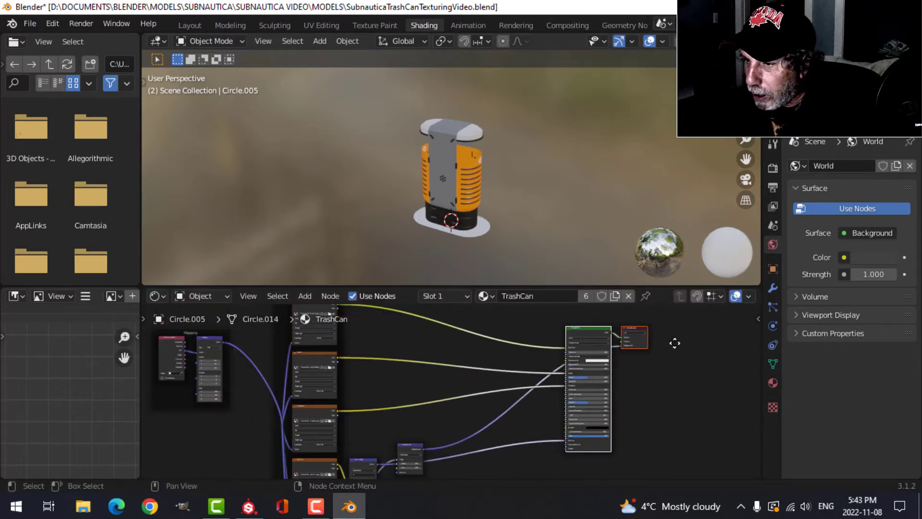
Step: Move the Displacement and Normal Map nodes close to the Principled BSDF, working in a maximized node editor
drag(402, 450, 630, 414)
key(ctrl+space)
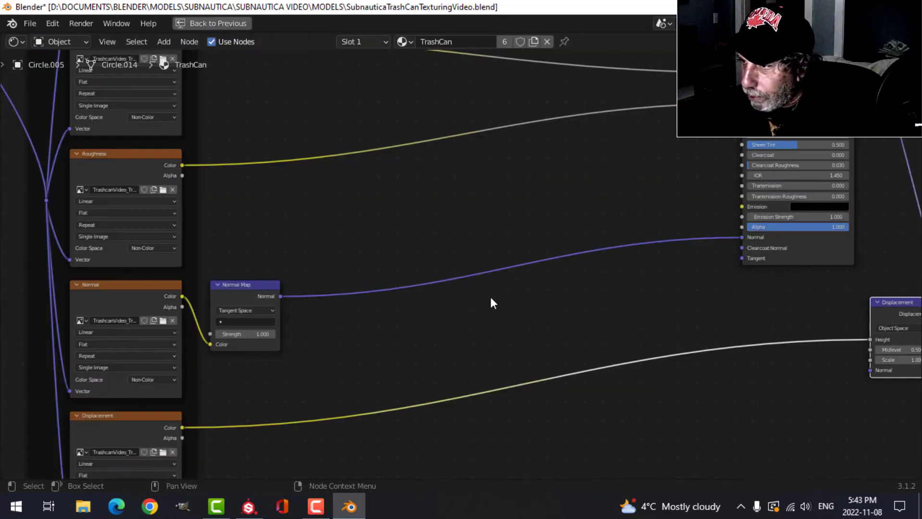
drag(258, 284, 692, 214)
scroll(669, 225, up, 1)
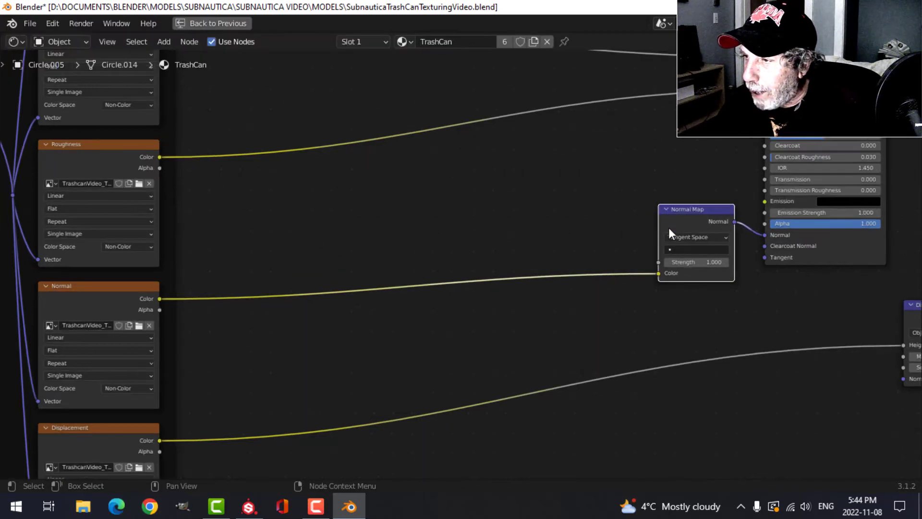
Step: Disconnect the Normal texture from the Normal Map node and add a Separate RGB node beside the Normal texture
drag(656, 275, 432, 288)
scroll(385, 307, down, 1)
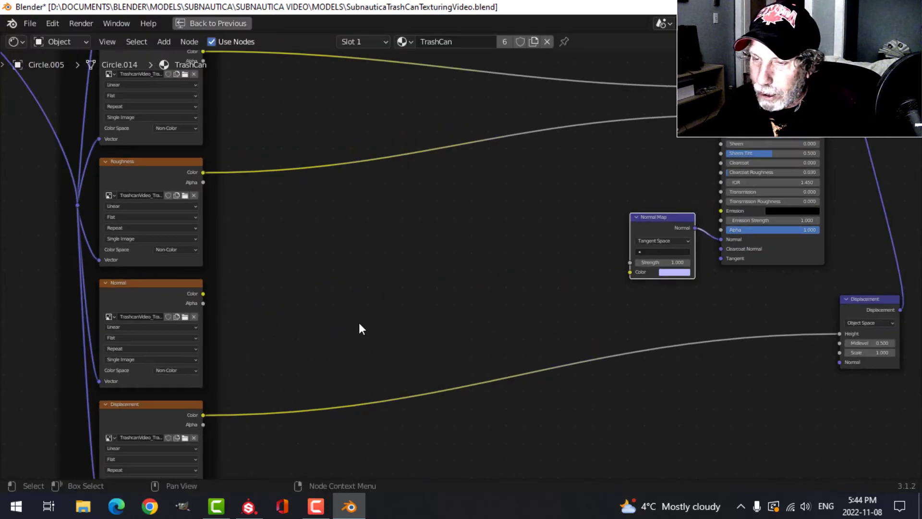
middle_drag(359, 322, 375, 316)
key(shift+a)
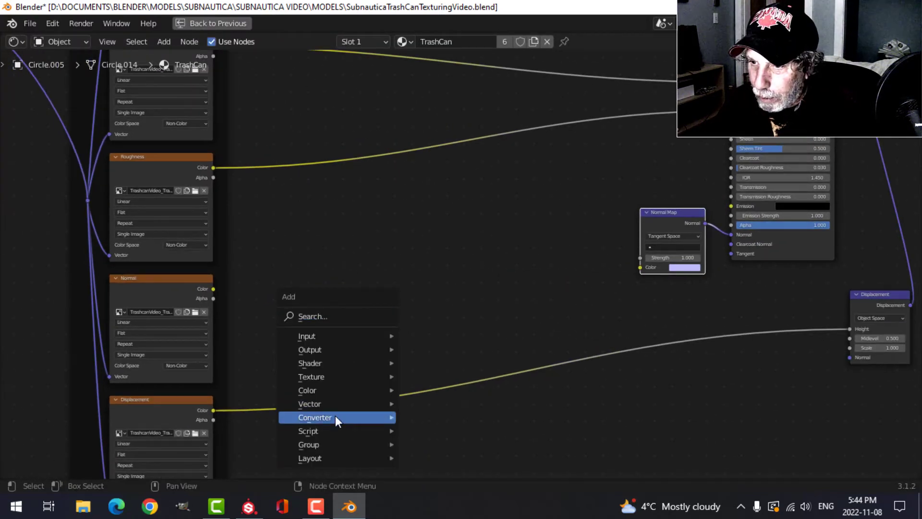
mouse_move(337, 417)
click(442, 362)
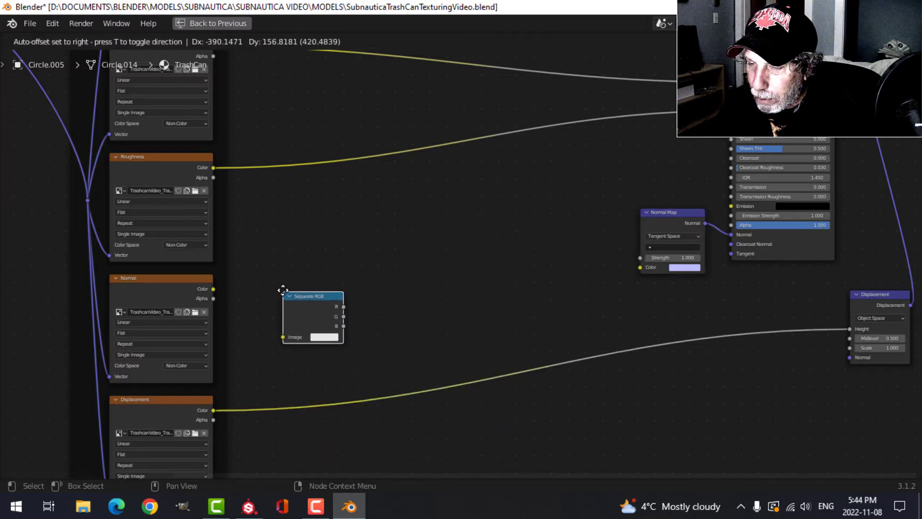
click(283, 291)
Step: Duplicate the Separate RGB node closer to the Normal Map node and switch the copy's type to Combine RGB
key(shift+d)
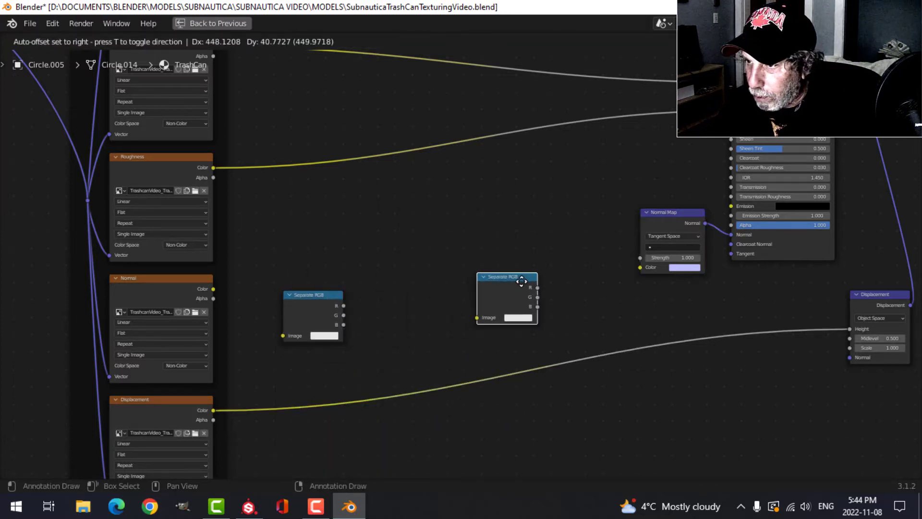
click(522, 281)
key(shift+s)
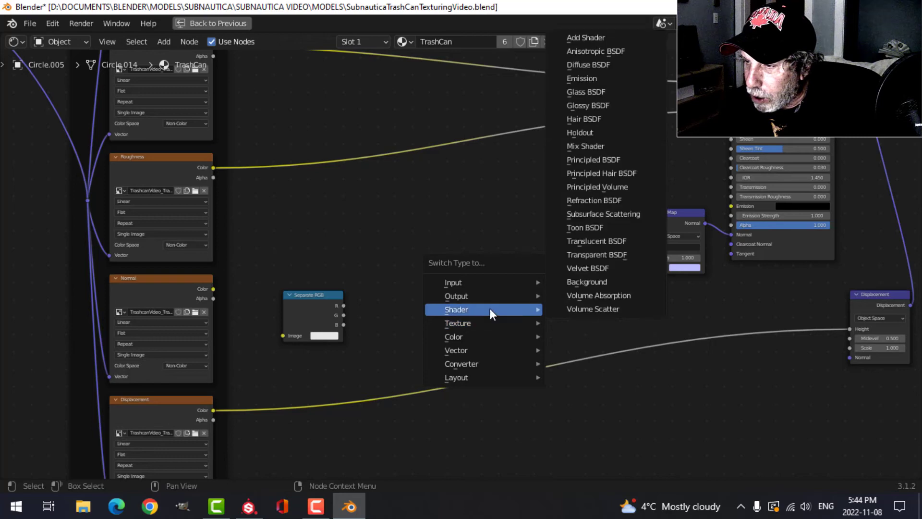
mouse_move(490, 365)
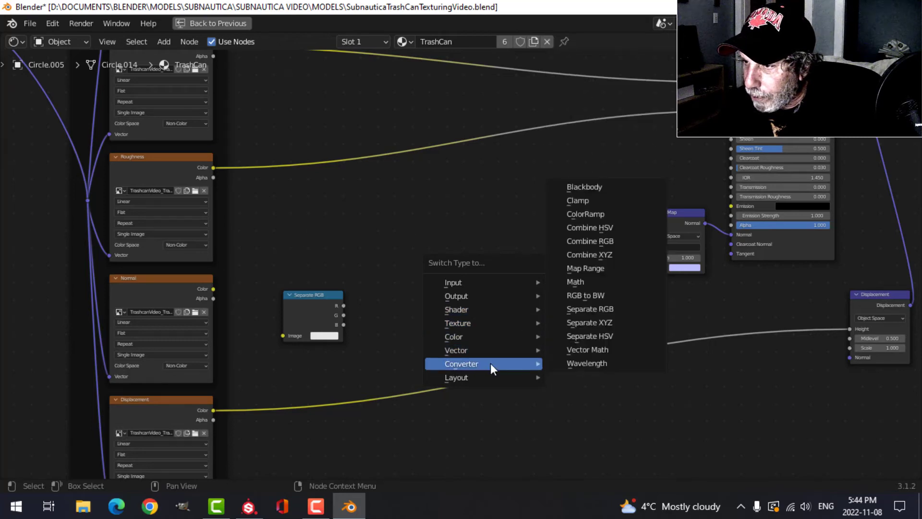
click(590, 241)
Step: Link the R and B channels from Separate RGB to Combine RGB, and the Normal texture's Color to Separate RGB
scroll(452, 301, up, 1)
scroll(452, 301, up, 1)
drag(301, 318, 482, 311)
drag(308, 346, 484, 338)
drag(123, 299, 219, 361)
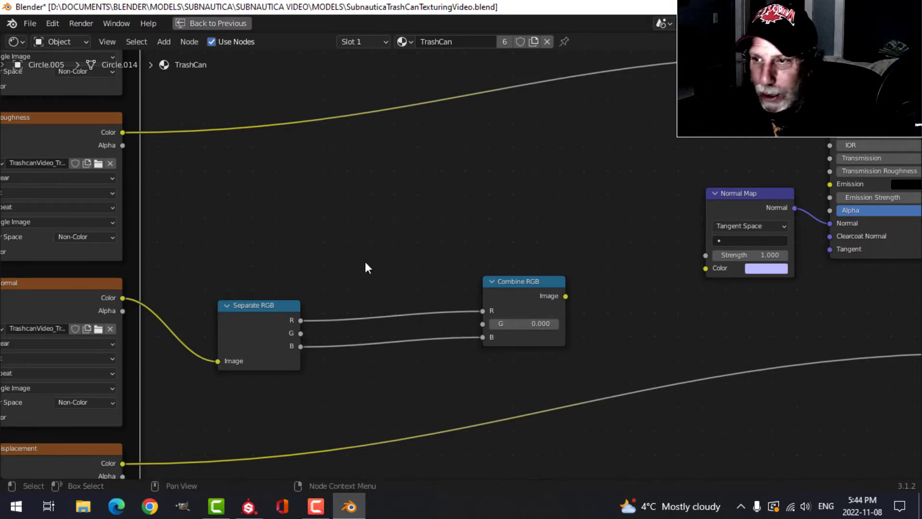
Step: Add an Invert node between the two G channels and connect the Combine RGB image to the Normal Map's Color
key(shift+a)
mouse_move(398, 215)
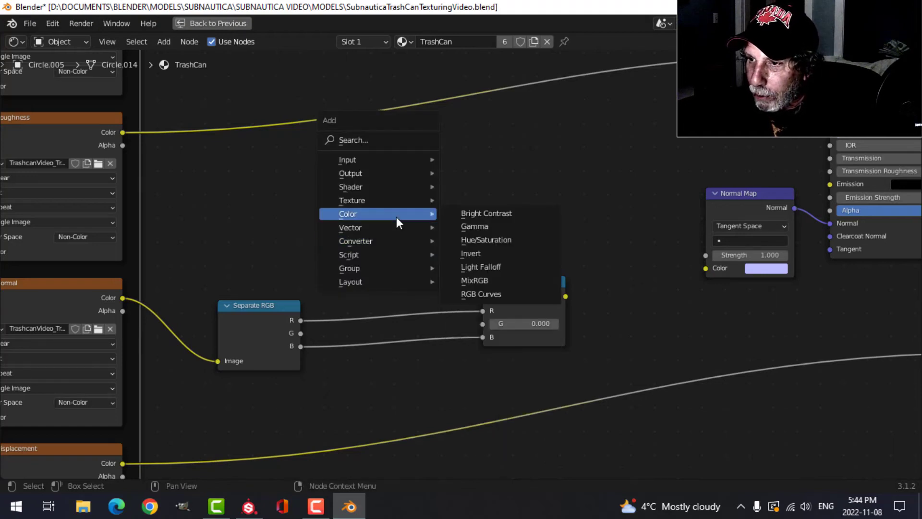
click(480, 253)
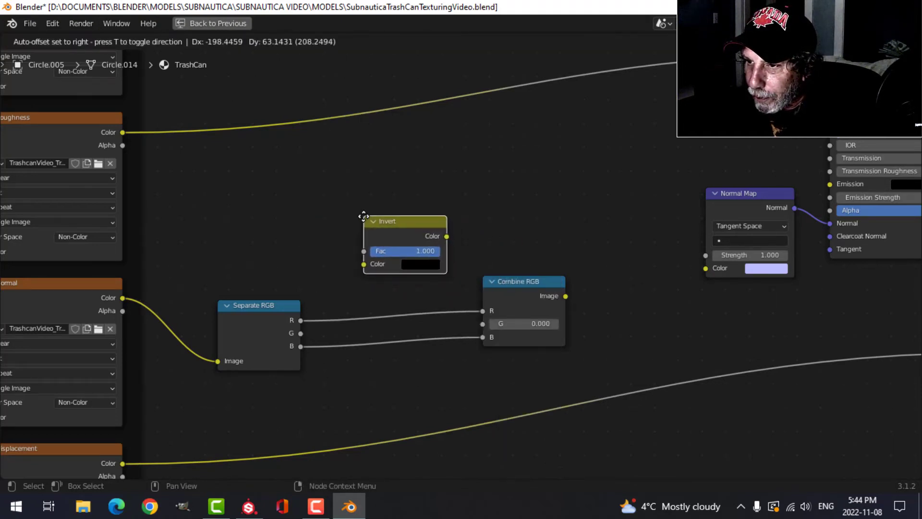
click(406, 226)
click(311, 325)
drag(362, 266, 363, 265)
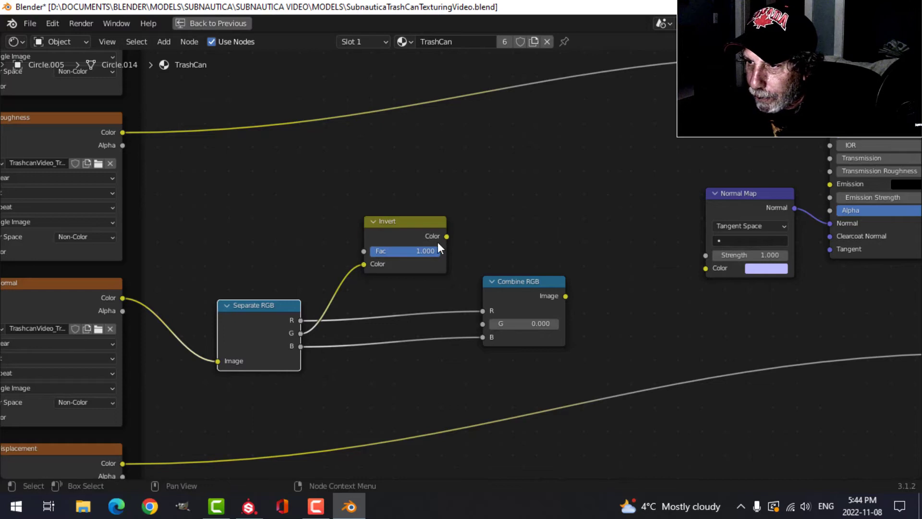
drag(447, 235, 483, 324)
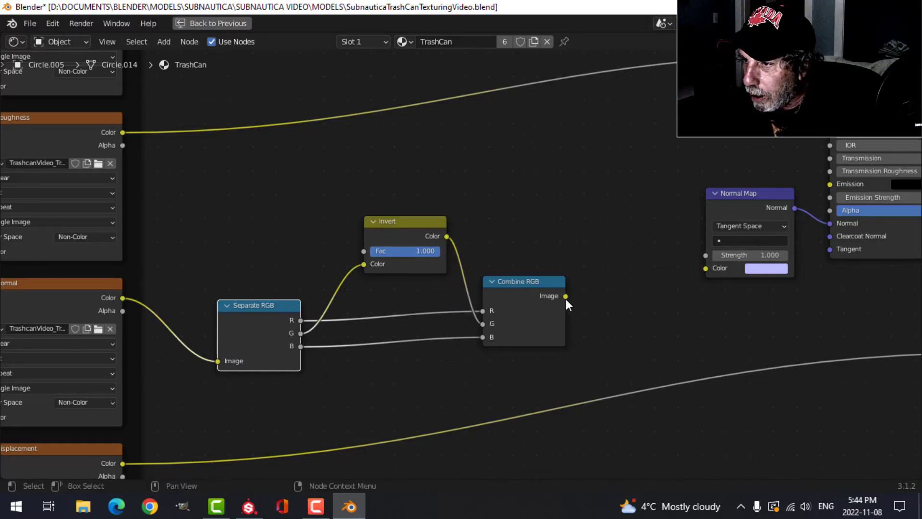
drag(566, 296, 706, 268)
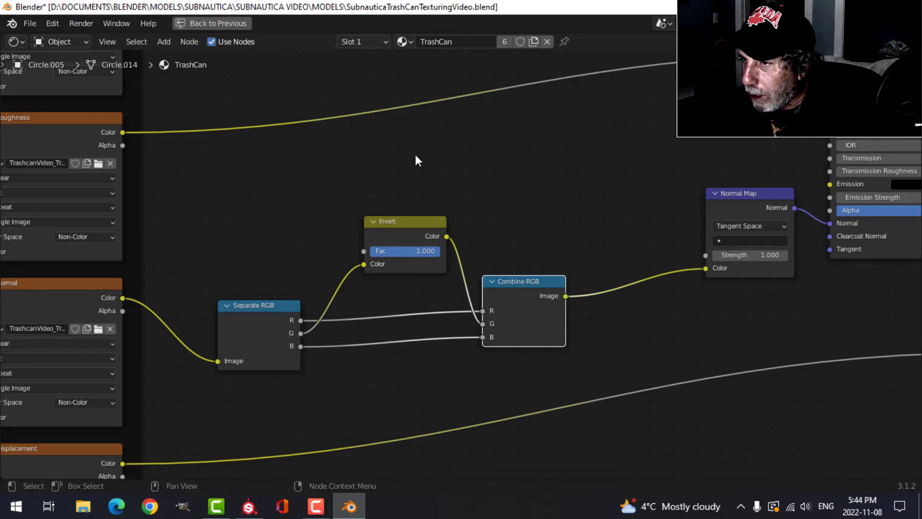
Step: Return to the Layout workspace and examine the trash can's slots, dot pattern and side panel from several angles
click(230, 25)
click(197, 24)
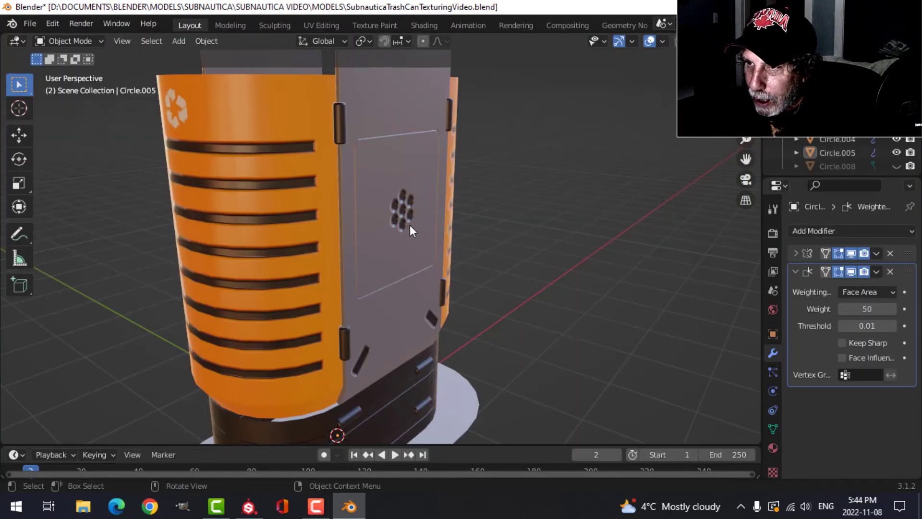
middle_drag(408, 215, 285, 226)
scroll(433, 246, up, 2)
scroll(503, 221, down, 2)
scroll(401, 215, down, 1)
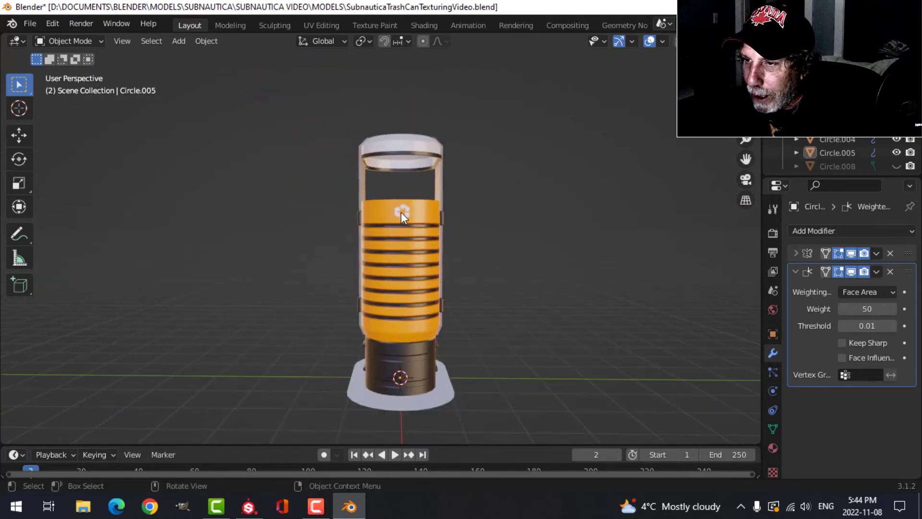
middle_drag(380, 267, 397, 228)
scroll(413, 275, up, 2)
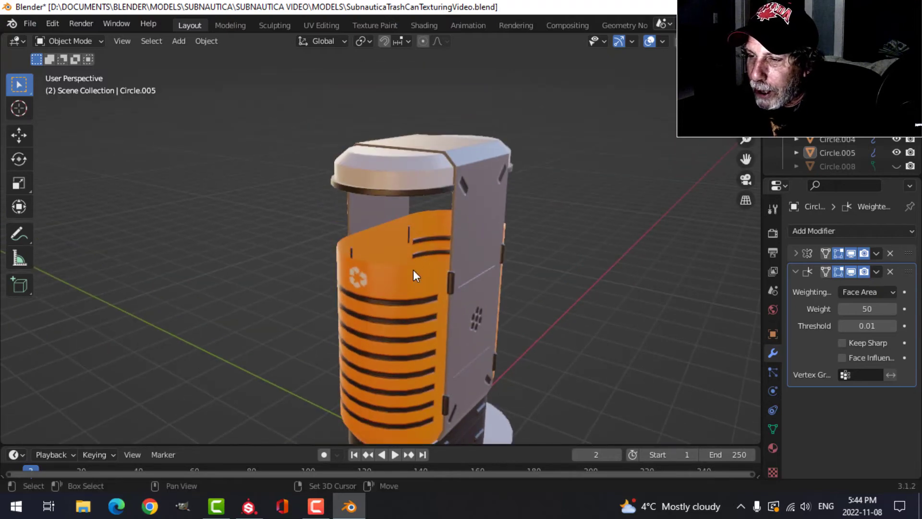
Step: Select the dark trim ring beneath the lid and save the file
click(414, 197)
scroll(407, 243, up, 3)
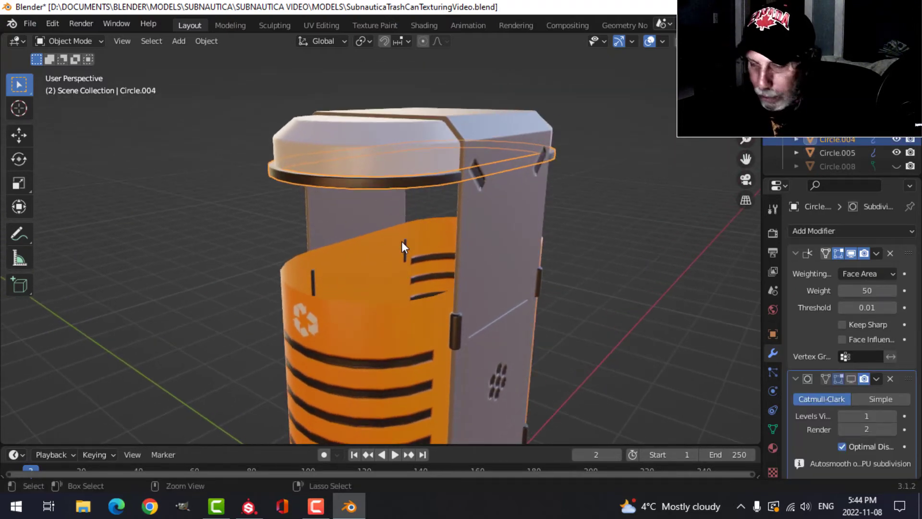
key(ctrl+s)
middle_drag(385, 255, 407, 223)
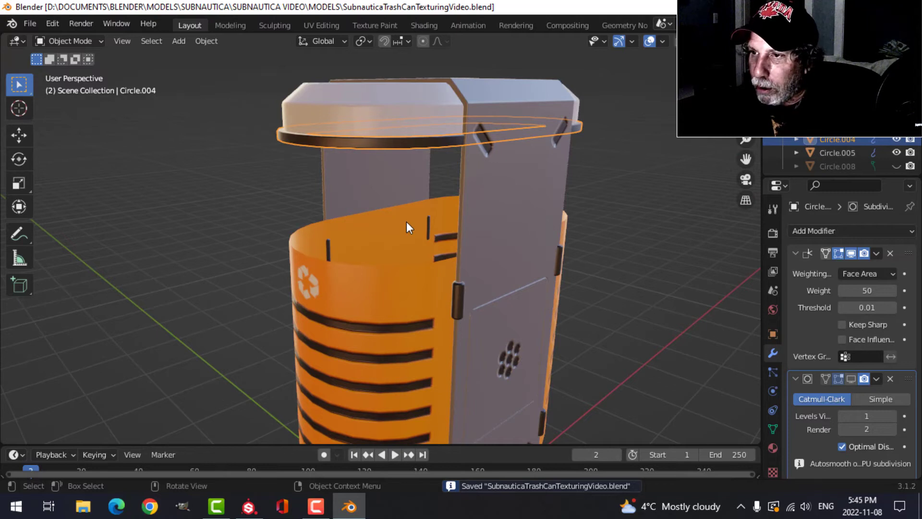
Step: Show the move gizmo and set the trim ring's origin to its geometry
click(635, 41)
click(207, 41)
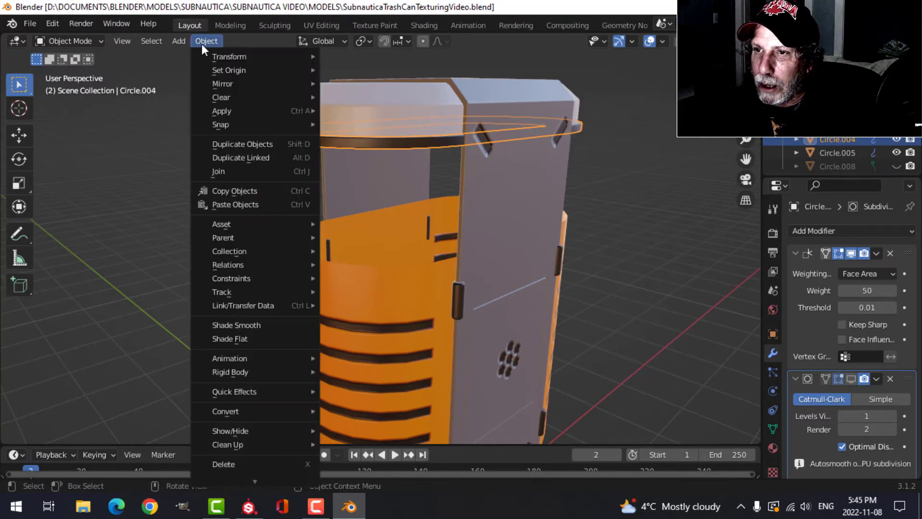
mouse_move(230, 71)
click(356, 85)
middle_drag(430, 197, 393, 189)
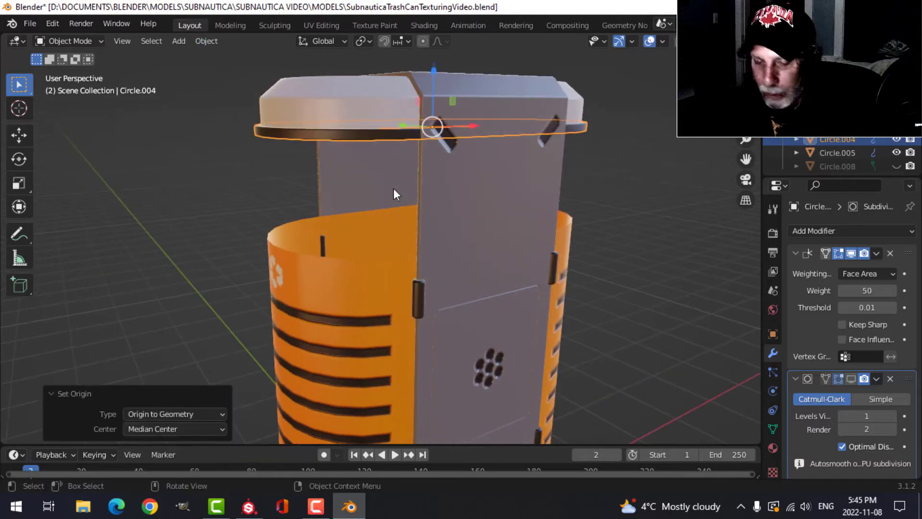
Step: Duplicate the trim ring and move the copy straight down about 0.83 m onto the rim of the orange bin
key(shift+d)
right_click(393, 188)
drag(430, 77, 428, 165)
scroll(342, 198, up, 5)
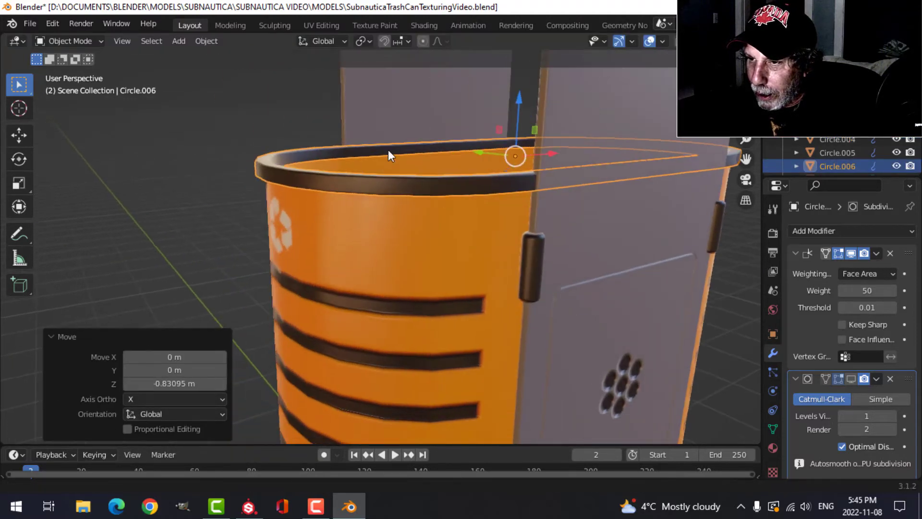
middle_drag(362, 157, 406, 152)
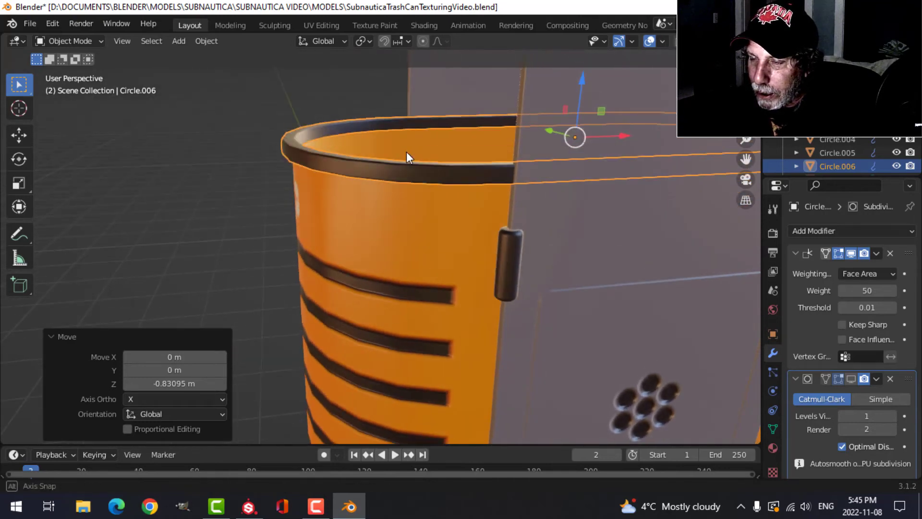
Step: Isolate the copied ring in local view and select its thin lower face loop in Edit Mode
key(KP_Divide)
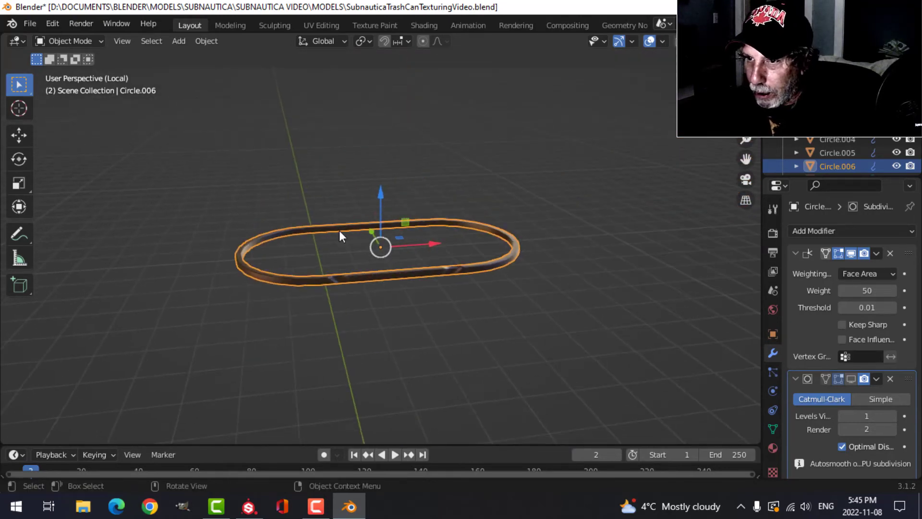
key(Tab)
scroll(315, 259, up, 4)
shift+middle_drag(316, 260, 397, 208)
middle_drag(398, 209, 317, 124)
scroll(307, 129, up, 3)
key(alt+a)
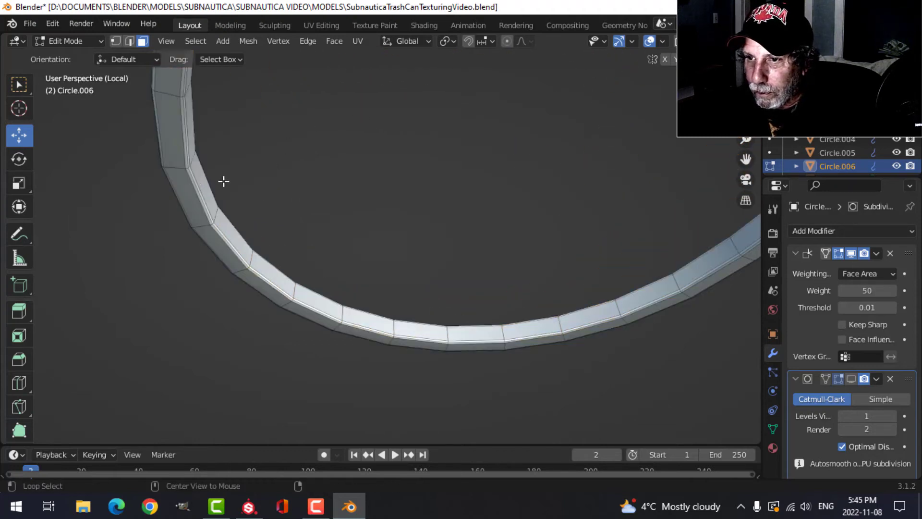
middle_drag(222, 181, 291, 168)
scroll(252, 169, up, 2)
scroll(284, 167, up, 1)
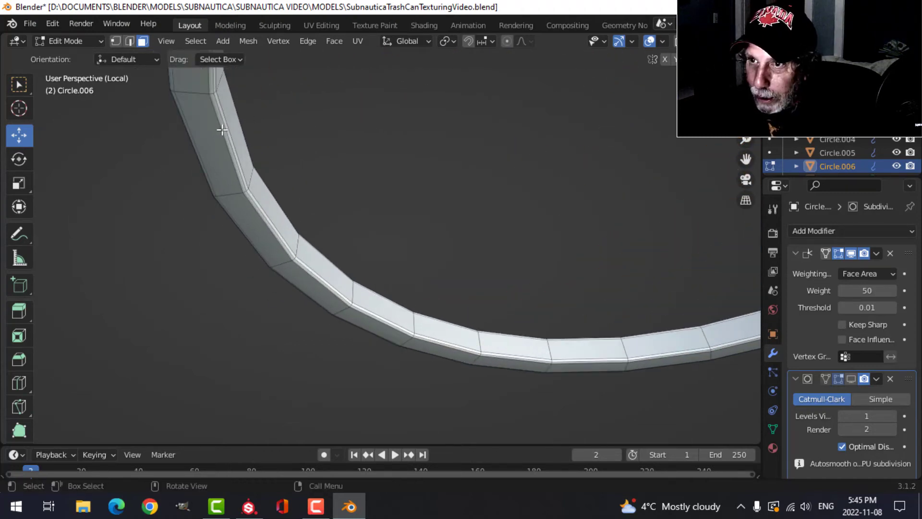
alt+click(213, 95)
scroll(216, 123, down, 2)
middle_drag(216, 124, 368, 155)
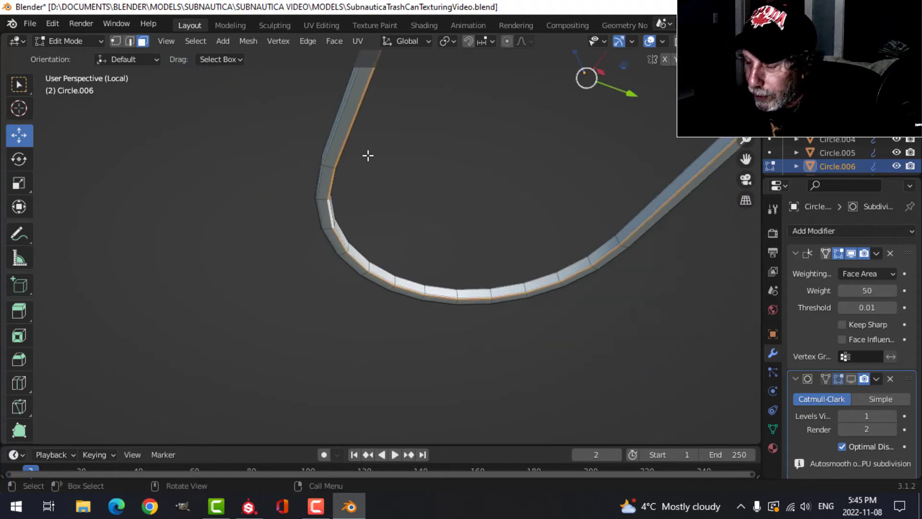
Step: Extrude the selected face loop and move it down about 1.64 m along Z in front view to form an inner wall
key(KP_1)
scroll(317, 175, down, 4)
shift+middle_drag(528, 195, 433, 234)
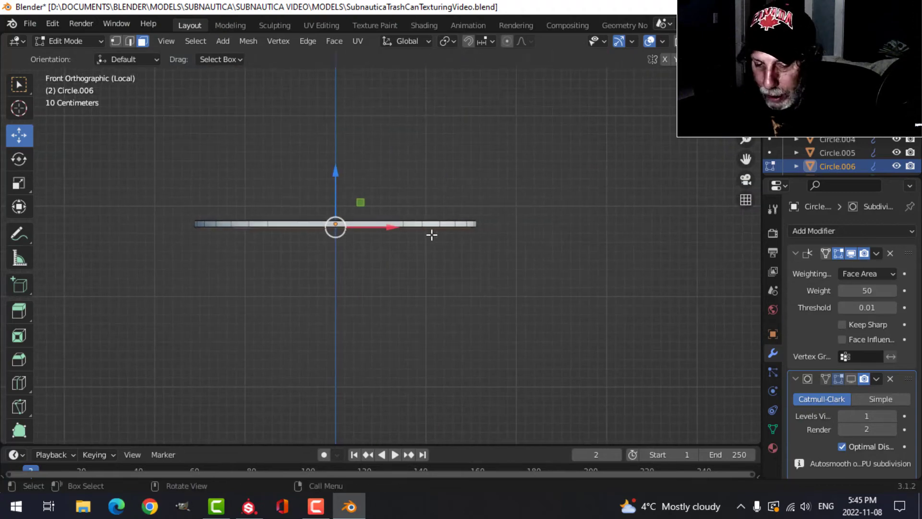
key(e)
right_click(365, 193)
key(g)
key(z)
click(358, 324)
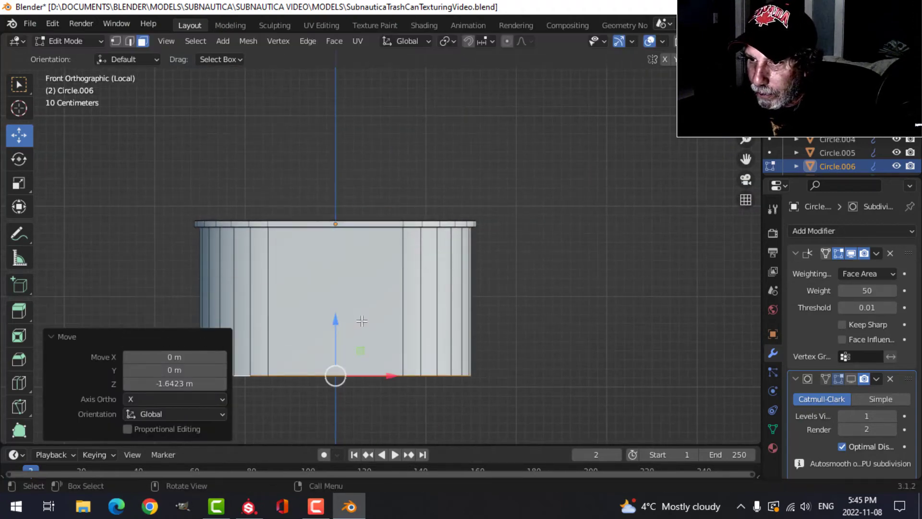
Step: Delete the selected faces at the bottom of the extruded wall and bring back the rest of the model
key(x)
click(325, 331)
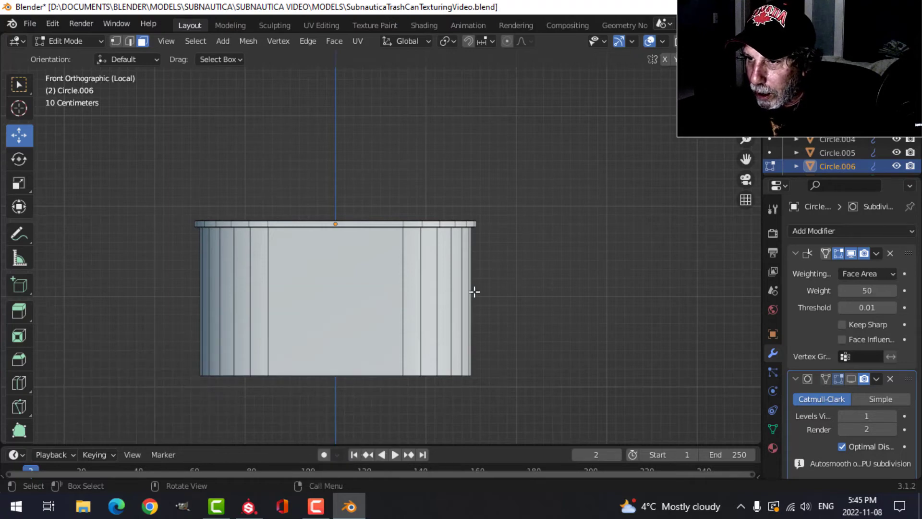
key(Tab)
key(KP_Divide)
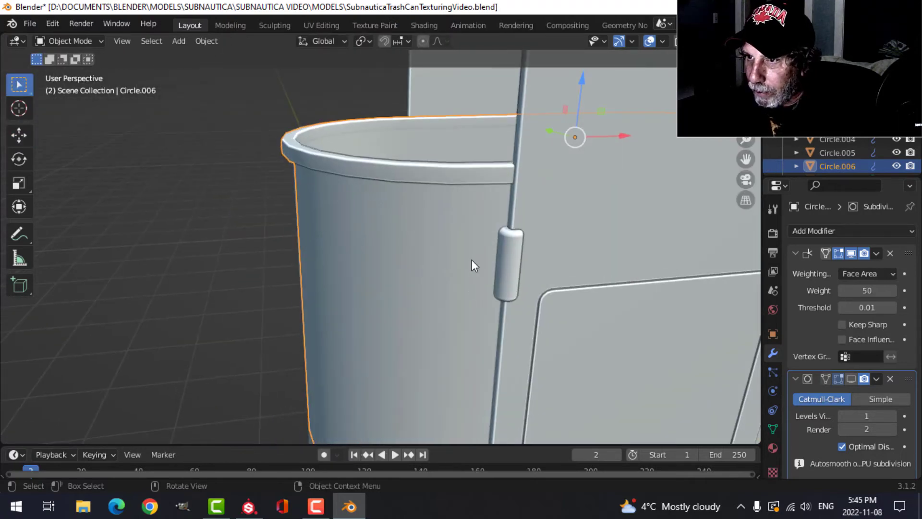
Step: In wireframe front view, move the inner wall's bottom vertices down about 0.79 m to near the bin's base
scroll(472, 260, down, 2)
key(KP_1)
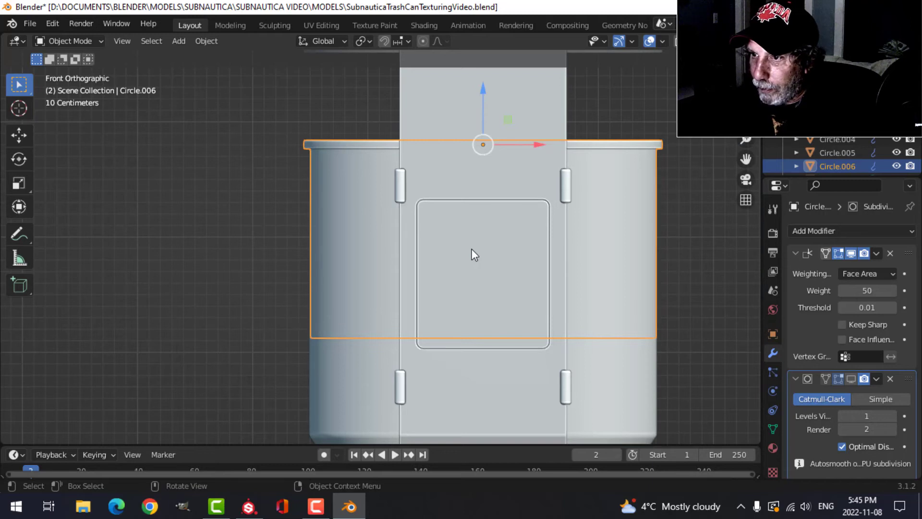
key(z)
click(359, 250)
key(Tab)
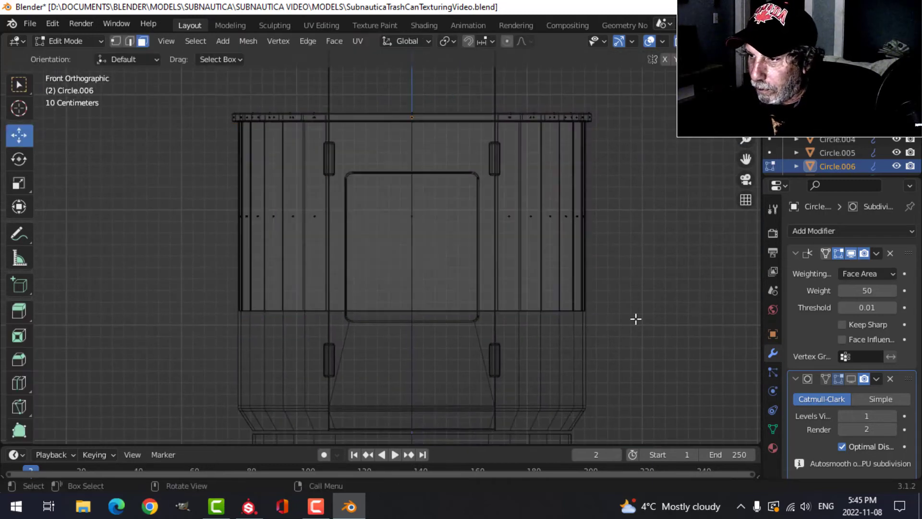
key(1)
drag(663, 353, 124, 268)
key(g)
click(417, 358)
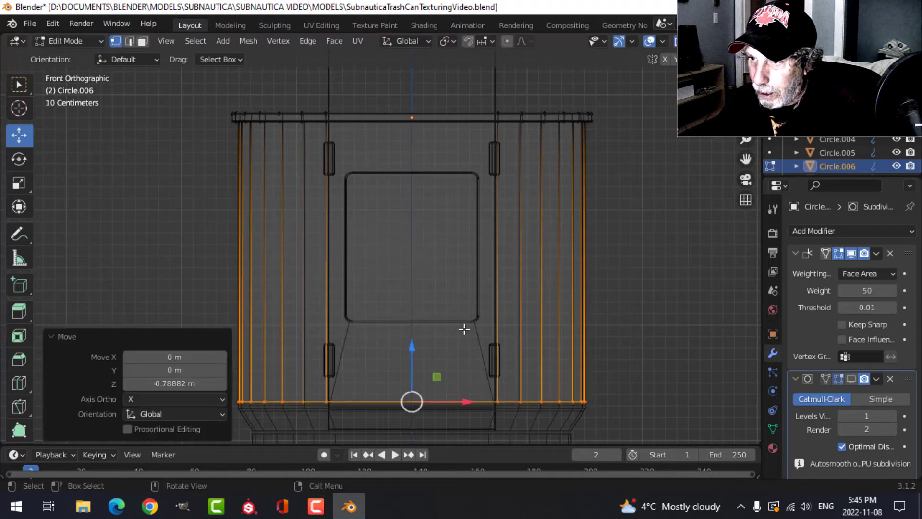
Step: Leave Edit Mode, restore Material Preview shading and inspect the bin's new rim and dark inner wall
key(z)
click(576, 330)
key(Tab)
middle_drag(449, 267, 659, 58)
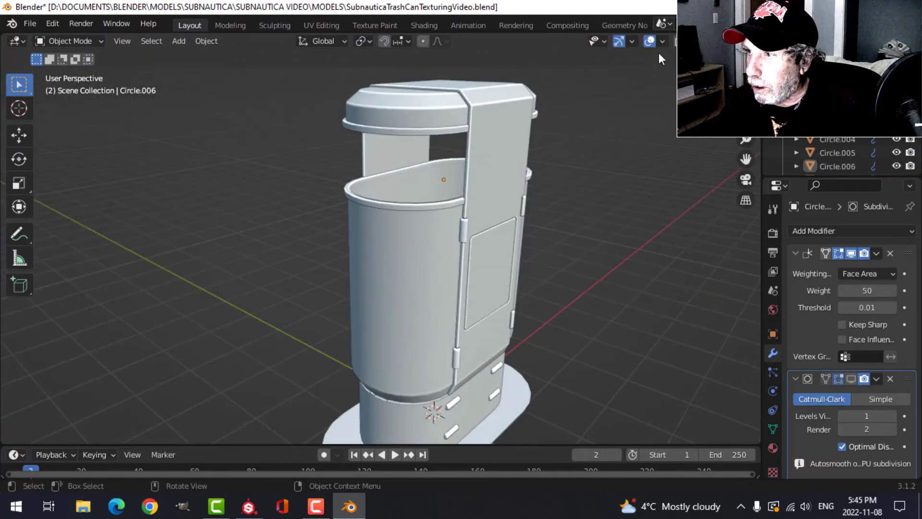
click(724, 41)
scroll(567, 174, up, 3)
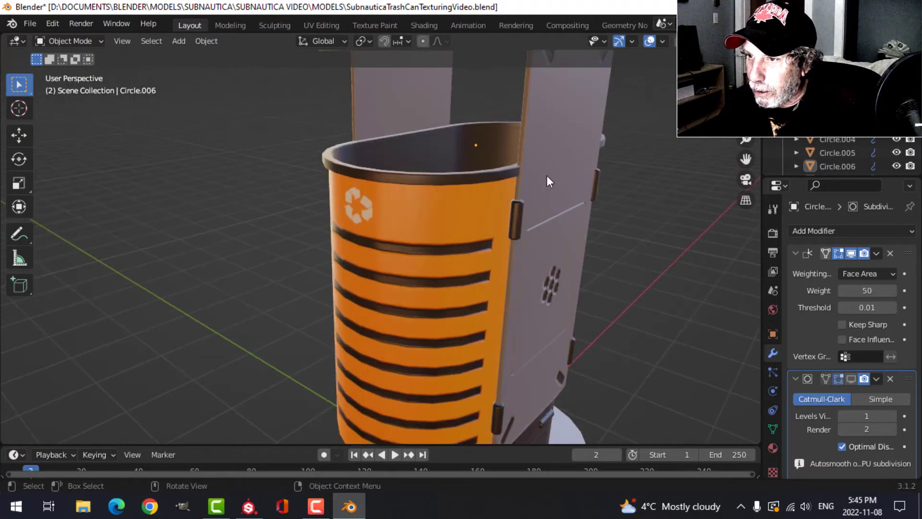
mouse_move(547, 175)
middle_down()
mouse_move(530, 149)
mouse_move(522, 208)
mouse_move(540, 191)
mouse_move(437, 223)
mouse_move(439, 185)
mouse_move(510, 133)
mouse_move(525, 176)
mouse_move(572, 230)
mouse_move(523, 205)
mouse_move(495, 243)
mouse_move(454, 182)
mouse_move(440, 206)
mouse_move(430, 111)
mouse_move(398, 110)
mouse_move(466, 169)
mouse_move(437, 168)
mouse_move(435, 158)
mouse_move(413, 194)
middle_up()
scroll(434, 222, down, 3)
scroll(494, 240, up, 5)
Step: Duplicate the lid's trim ring, lower the copy and move it about 1.12 m along negative Y, clear of the bin
click(522, 222)
scroll(466, 202, down, 1)
click(422, 102)
key(shift+d)
click(413, 197)
drag(356, 76, 371, 212)
drag(298, 156, 423, 158)
scroll(552, 201, up, 5)
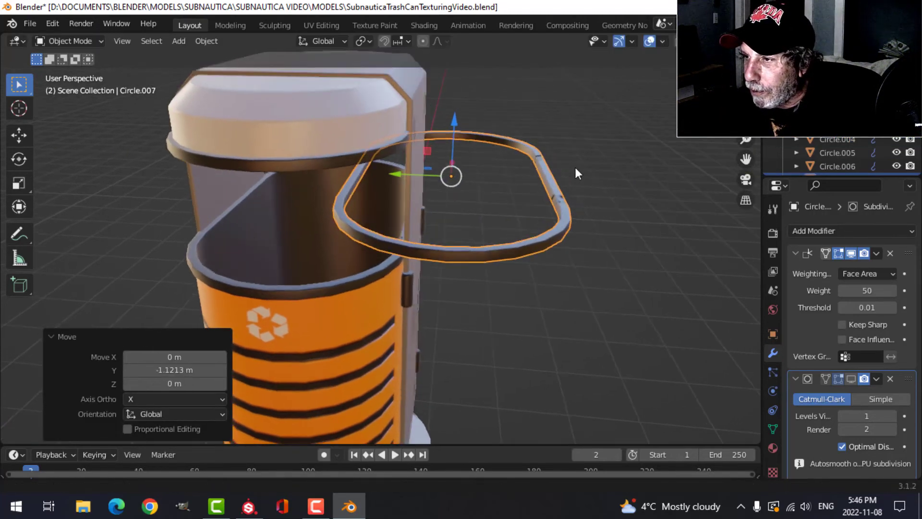
Step: Delete the offset copy of the trim ring, plus the bin's existing rim and its dark inner wall
scroll(558, 224, down, 3)
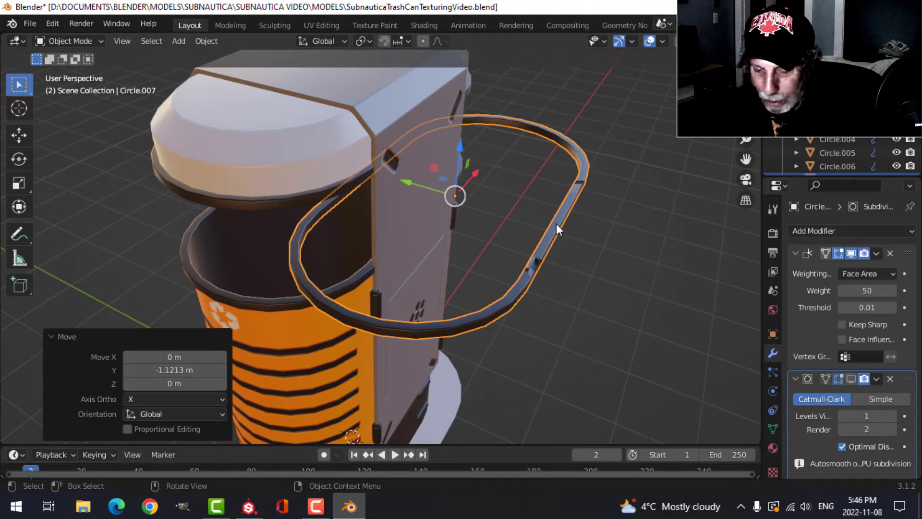
key(x)
click(556, 225)
click(412, 246)
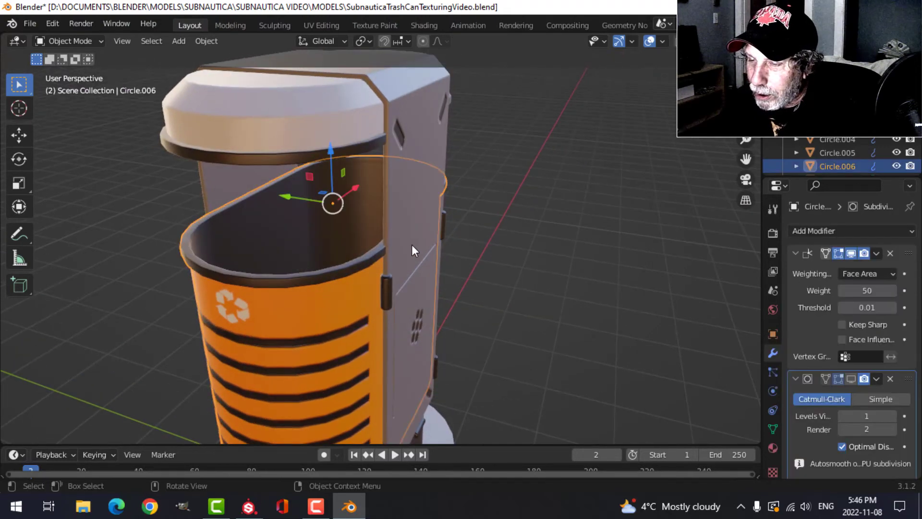
middle_drag(411, 244, 408, 224)
key(alt+a)
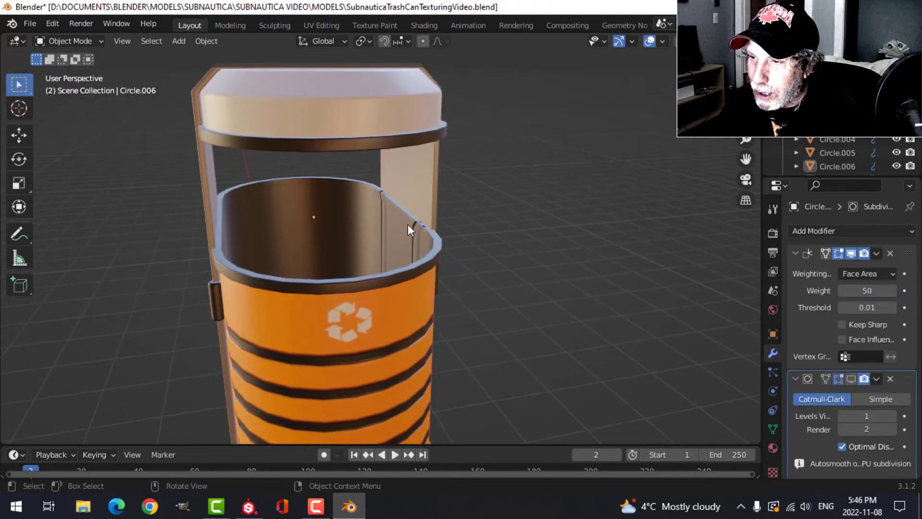
click(408, 224)
click(408, 223)
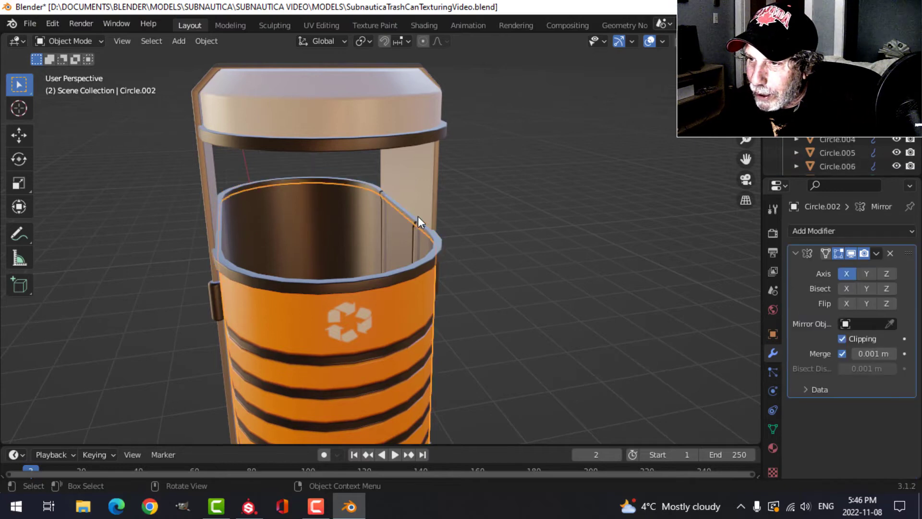
click(421, 224)
click(438, 245)
key(x)
click(439, 246)
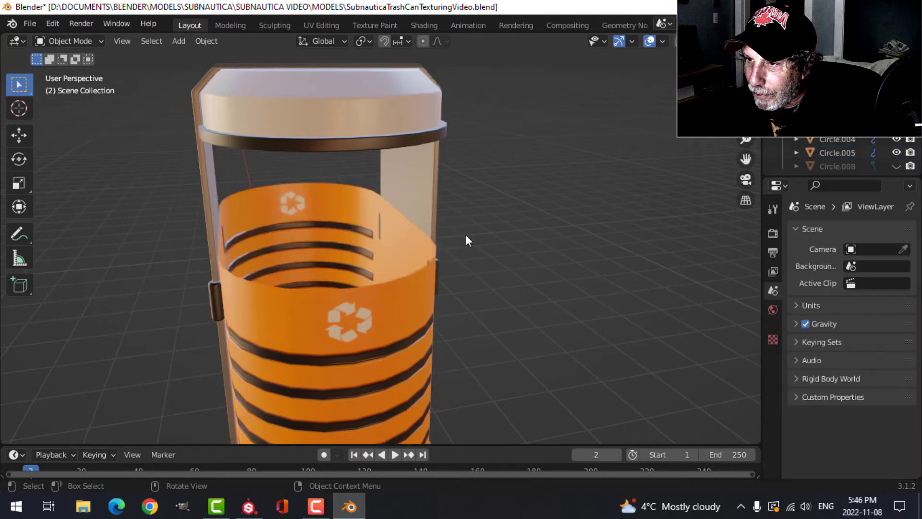
Step: Duplicate the lid's trim ring, lower the copy to just above the bin opening and isolate it in Local View
middle_drag(465, 235, 416, 222)
click(371, 131)
middle_drag(439, 165, 428, 176)
key(shift+d)
right_click(425, 175)
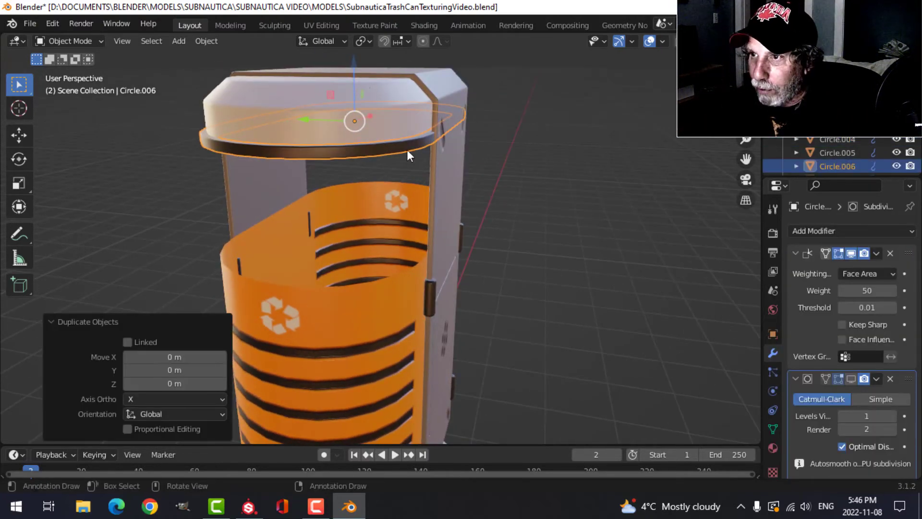
drag(354, 65, 356, 128)
key(KP_Divide)
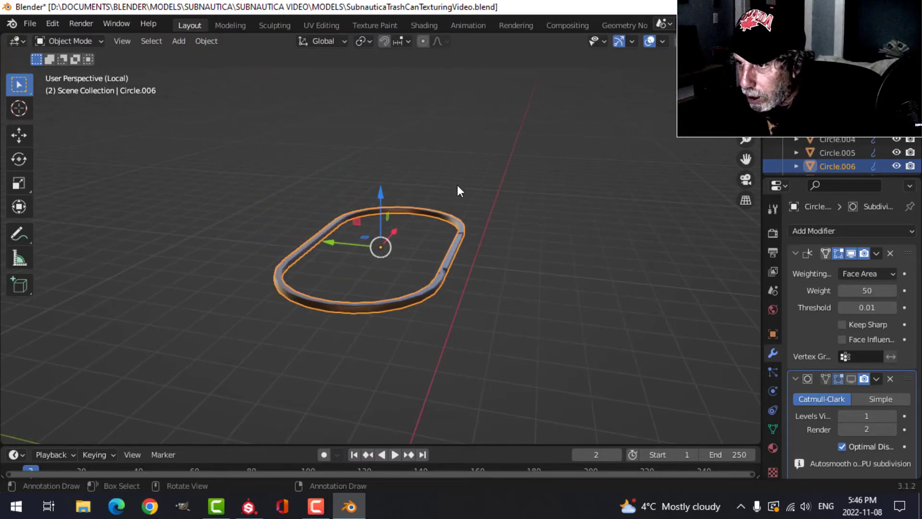
Step: In wireframe top view, delete the vertices of the ring's half on the negative Y side
key(KP_7)
key(Tab)
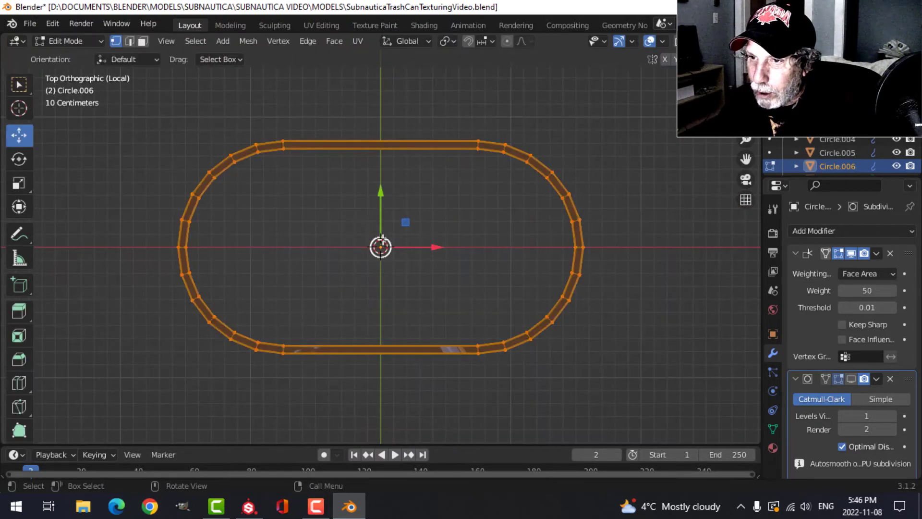
scroll(542, 278, up, 2)
shift+middle_drag(542, 279, 506, 251)
key(z)
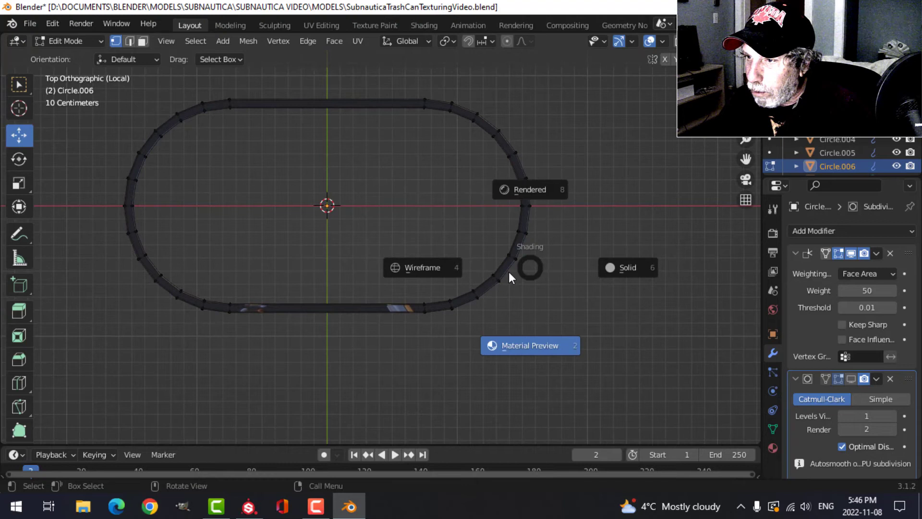
click(416, 268)
mouse_move(613, 355)
mouse_down()
mouse_move(10, 227)
mouse_move(27, 228)
mouse_up()
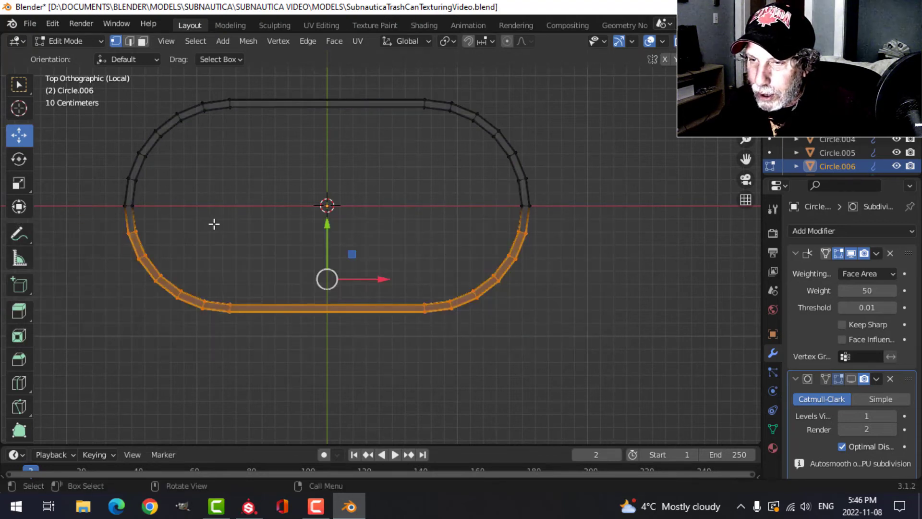
key(x)
click(166, 194)
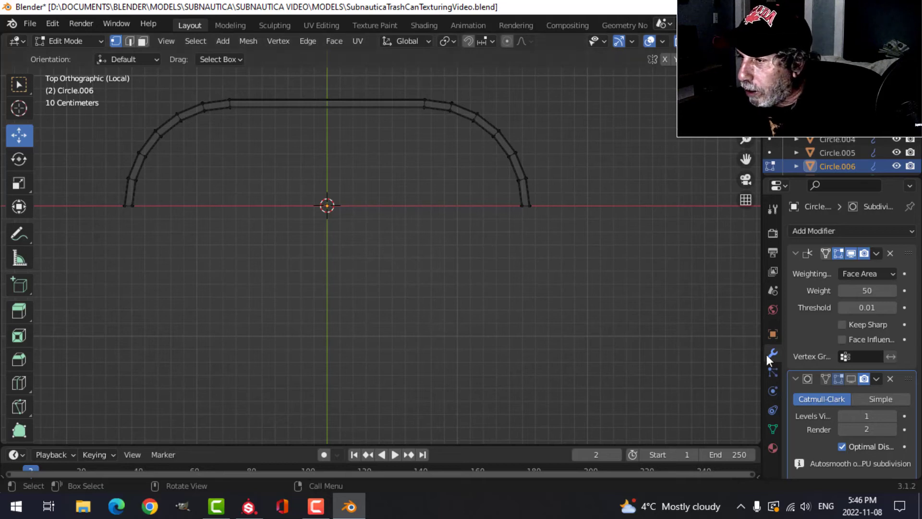
Step: Add a Mirror modifier to the half ring and mirror it across the Y axis
click(823, 232)
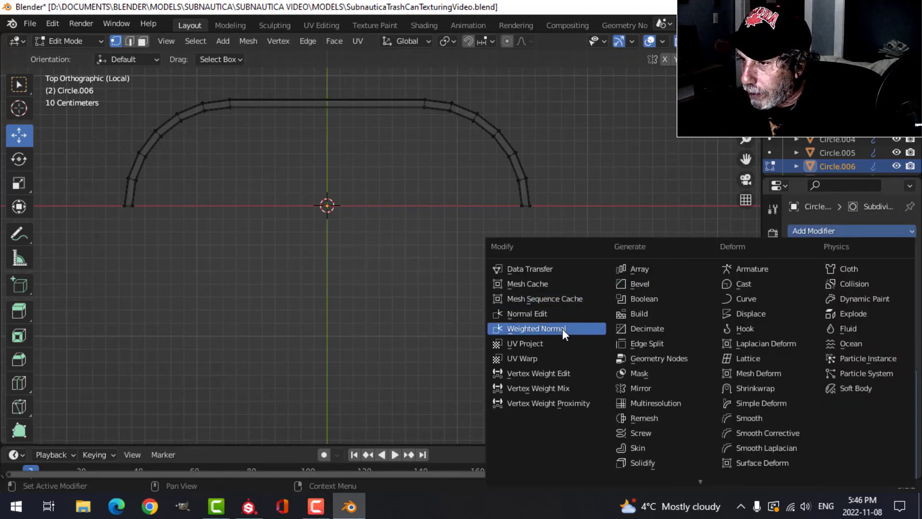
click(644, 387)
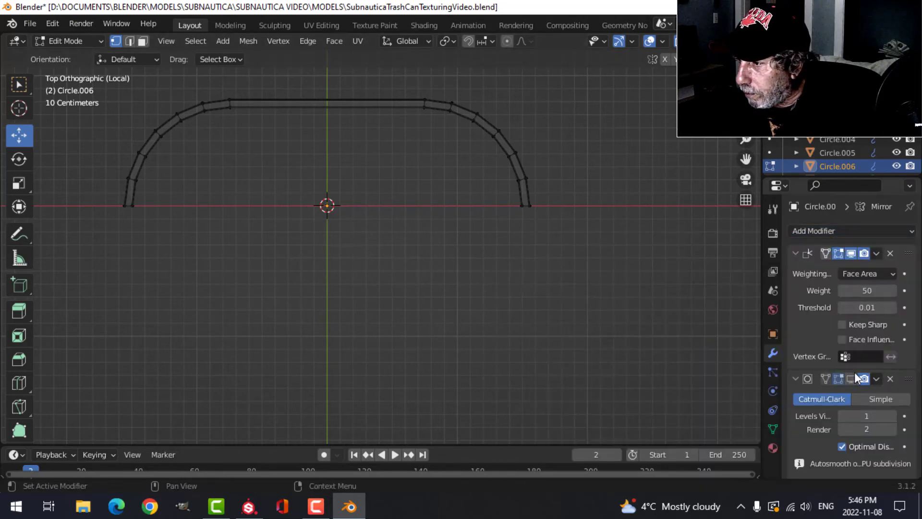
scroll(841, 297, down, 6)
click(868, 360)
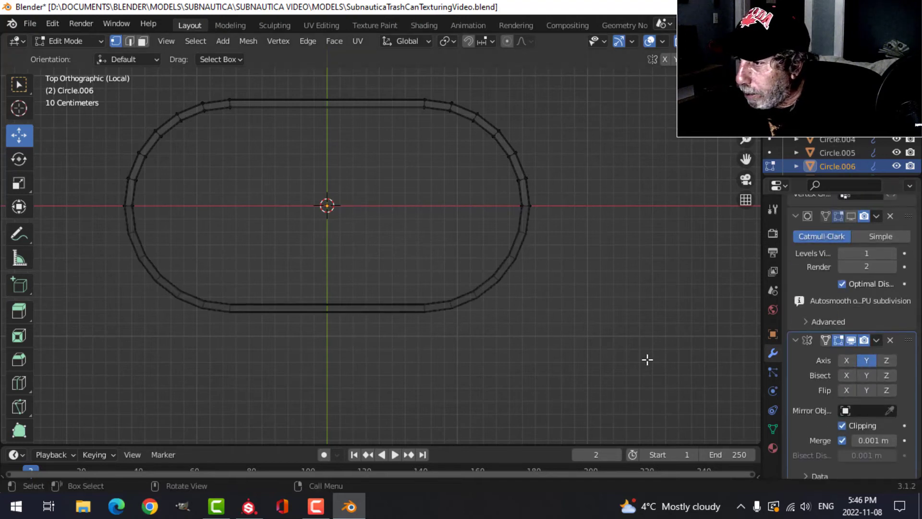
Step: Move the ring's Mirror modifier to the start of the stack and apply it in Object Mode
click(877, 340)
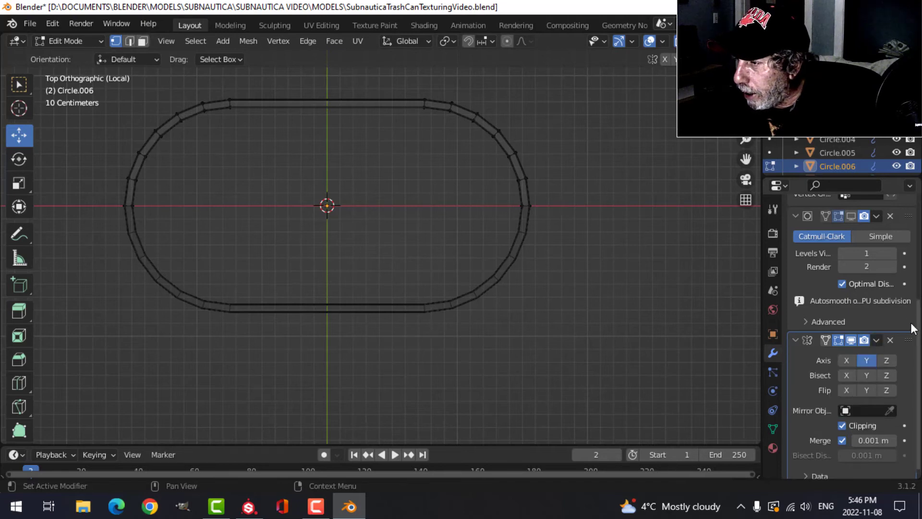
key(Tab)
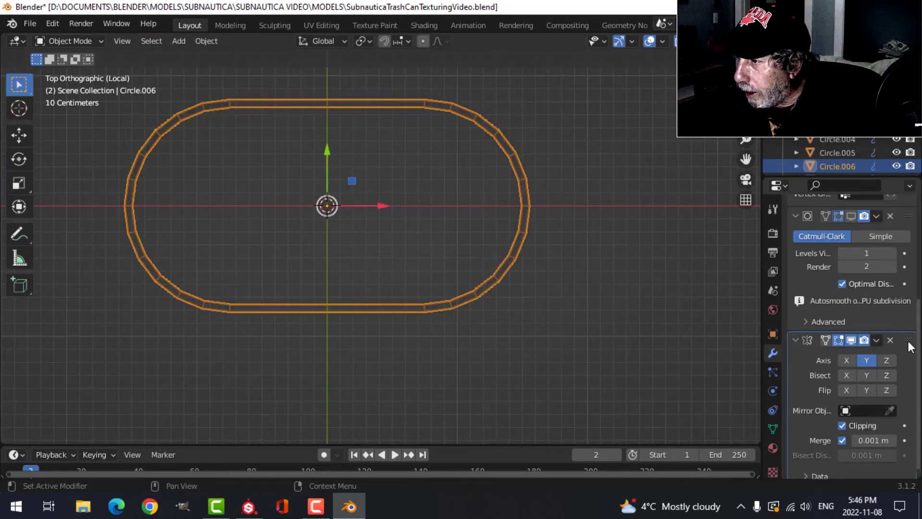
drag(908, 339, 908, 241)
click(876, 252)
click(857, 264)
Step: Merge all of the ring's vertices by distance, using 0.0001 m
key(Tab)
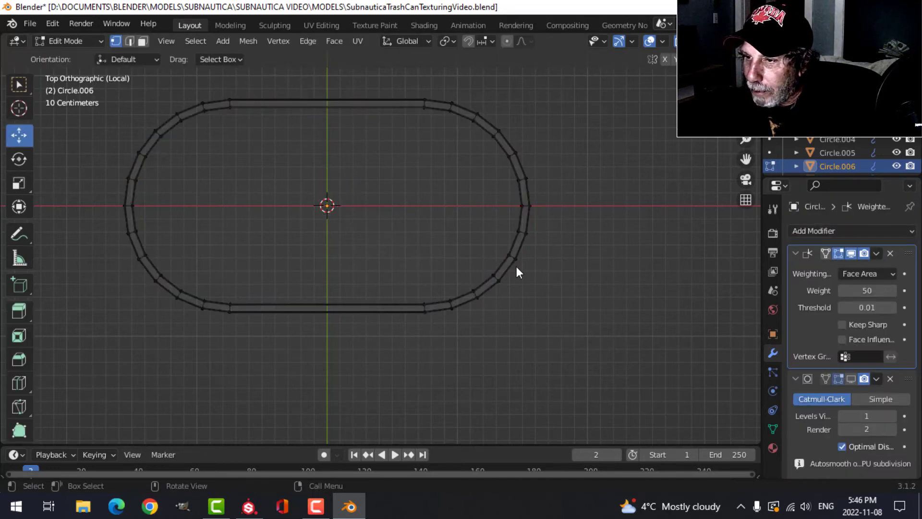
key(a)
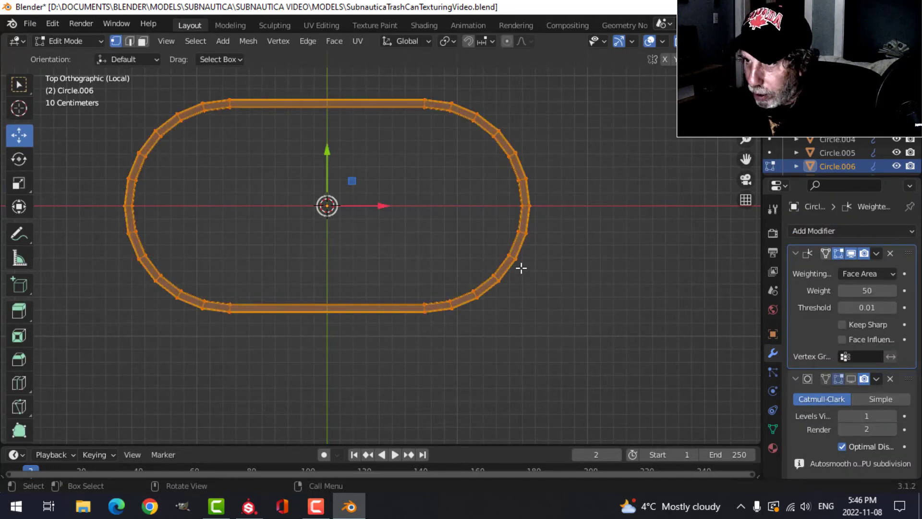
key(m)
click(498, 321)
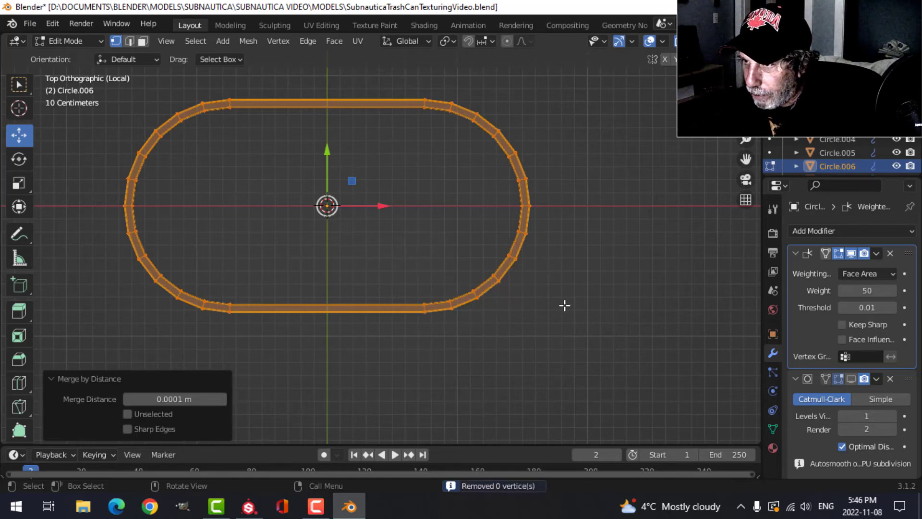
Step: Leave Edit Mode, bring back the full model in Material Preview shading and inspect the rebuilt ring
key(Tab)
key(z)
click(470, 284)
middle_drag(474, 281, 543, 179)
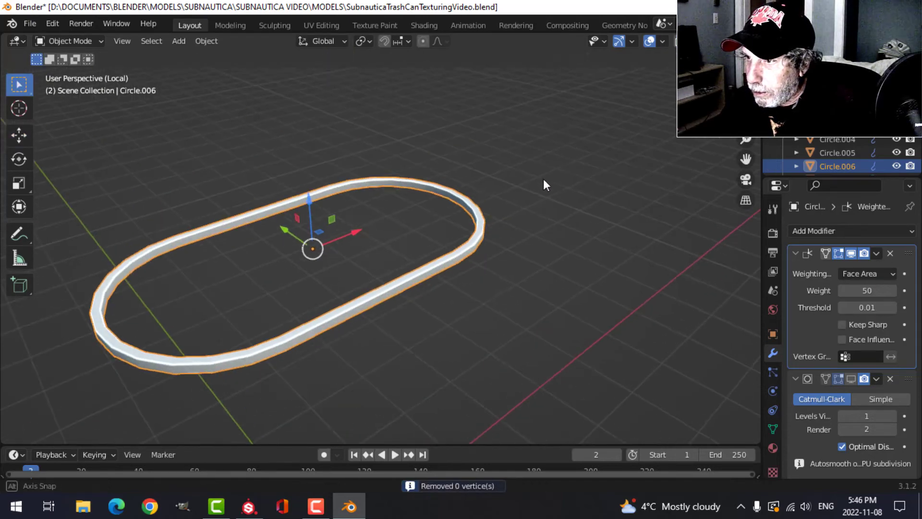
key(KP_Divide)
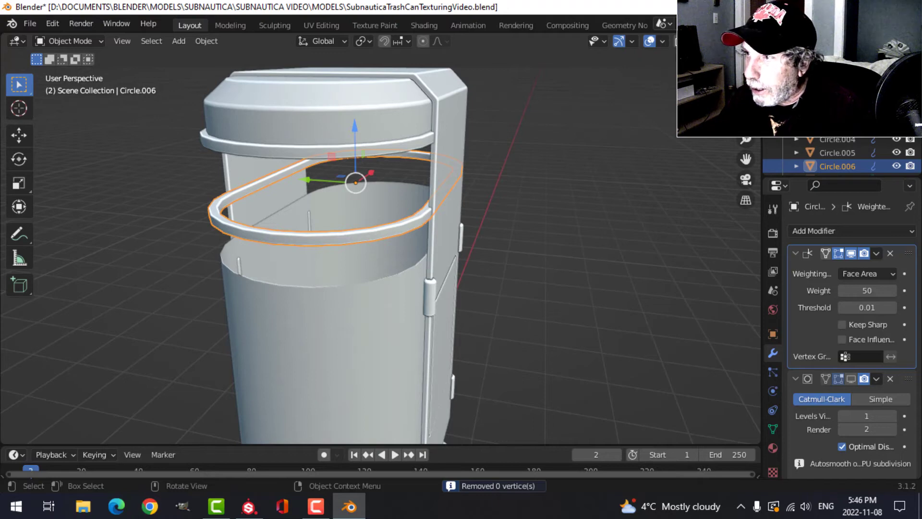
click(723, 41)
mouse_move(452, 215)
middle_down()
mouse_move(481, 222)
mouse_move(477, 200)
middle_up()
scroll(479, 220, up, 3)
click(512, 214)
click(481, 222)
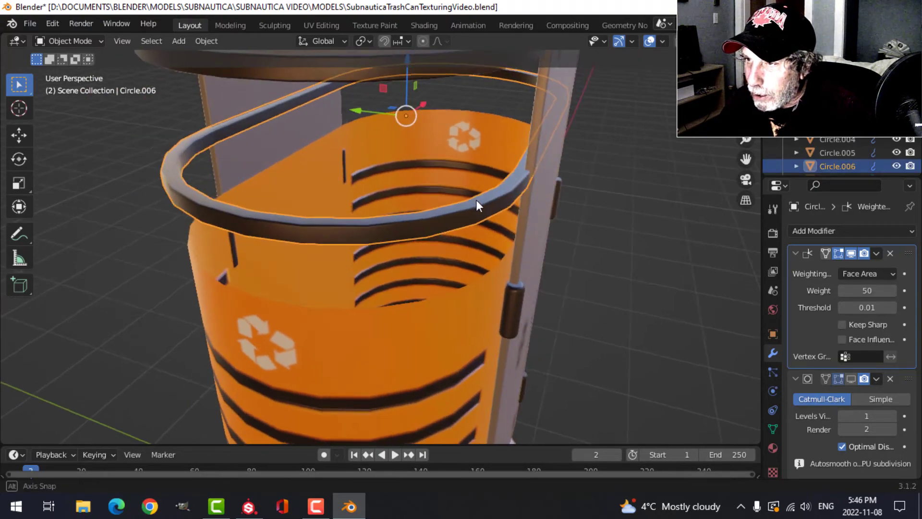
Step: Duplicate the rebuilt ring and move the copy down about 4.04 m along Z to the base plate
scroll(431, 230, down, 3)
middle_drag(431, 230, 419, 206)
scroll(410, 231, down, 2)
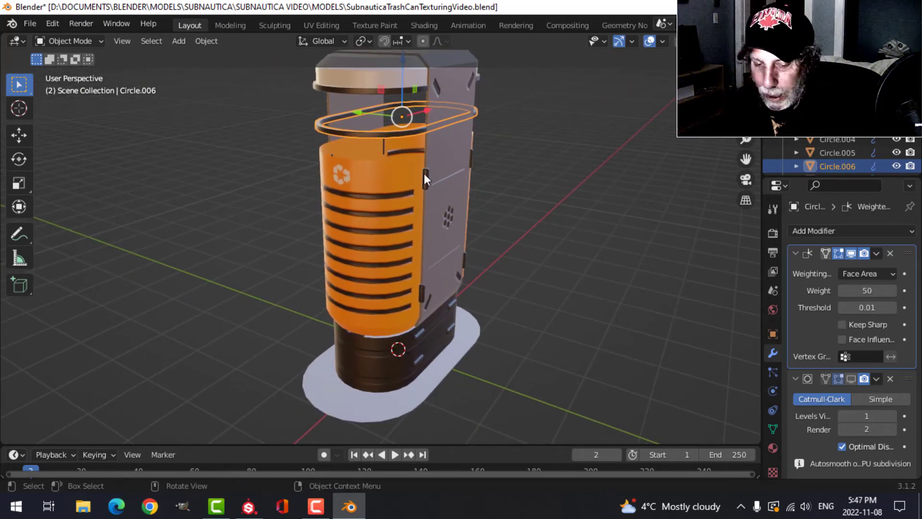
key(shift+d)
key(g)
key(z)
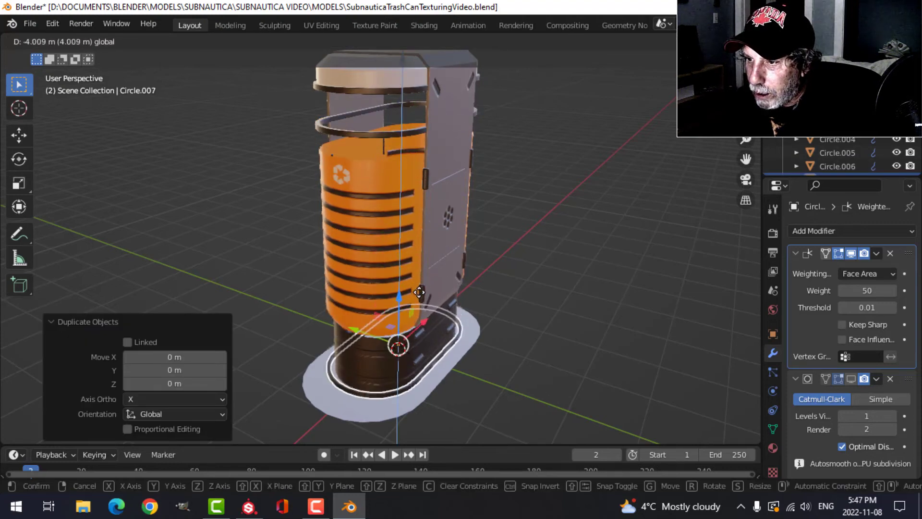
click(421, 292)
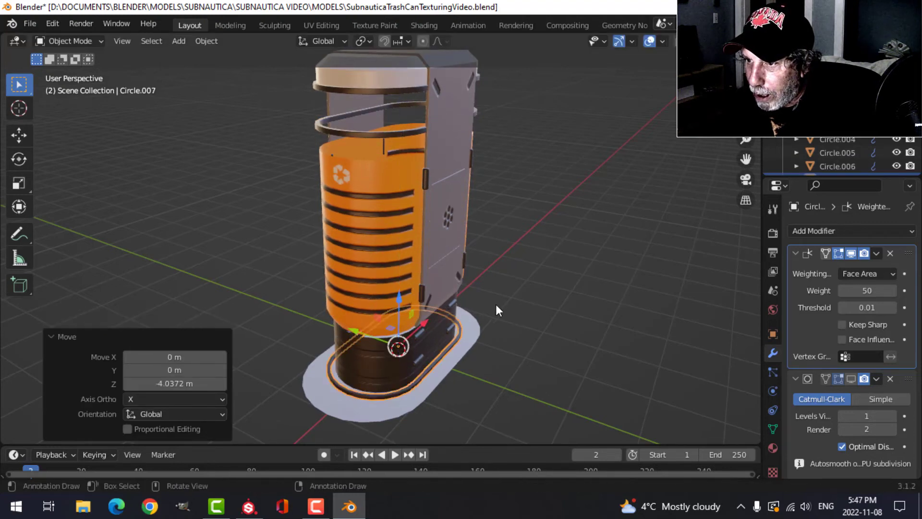
Step: Isolate the lowered ring with the base plate and scale the ring's mesh by about 1.337 to match the plate's outline
click(477, 322)
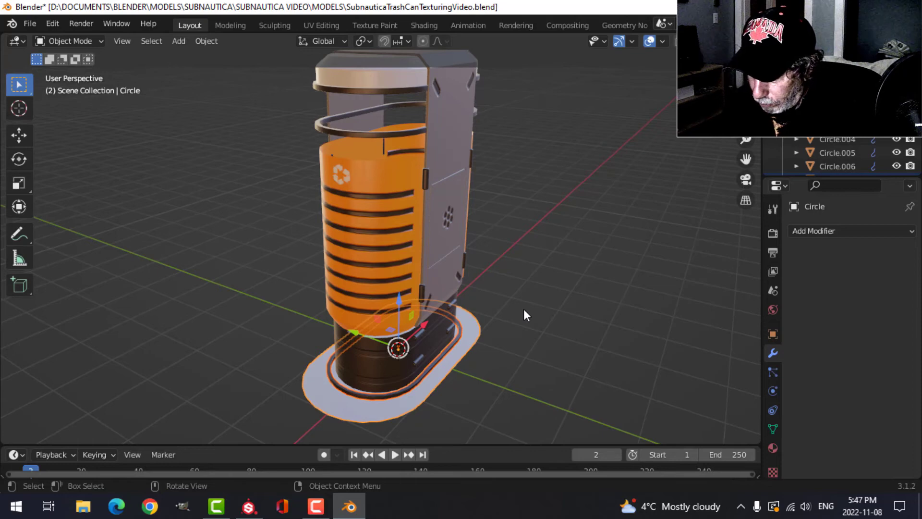
key(KP_Divide)
key(KP_7)
click(483, 246)
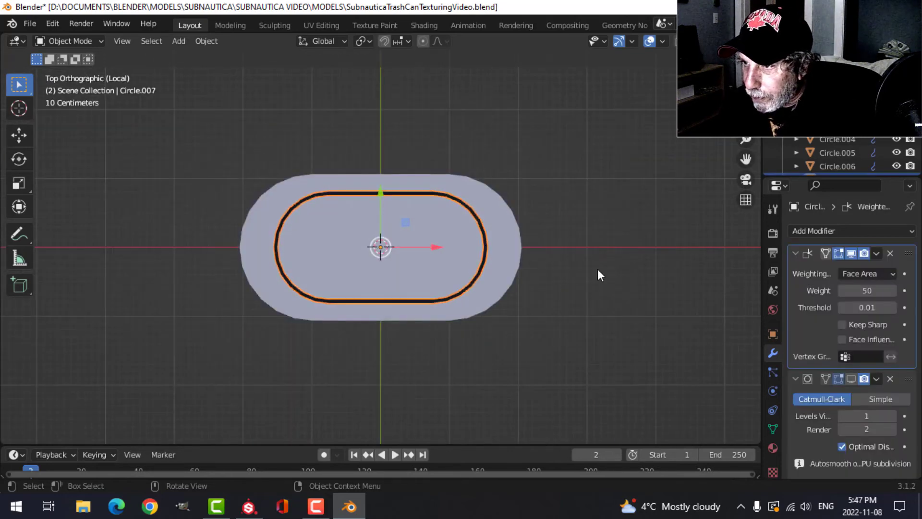
key(Tab)
key(s)
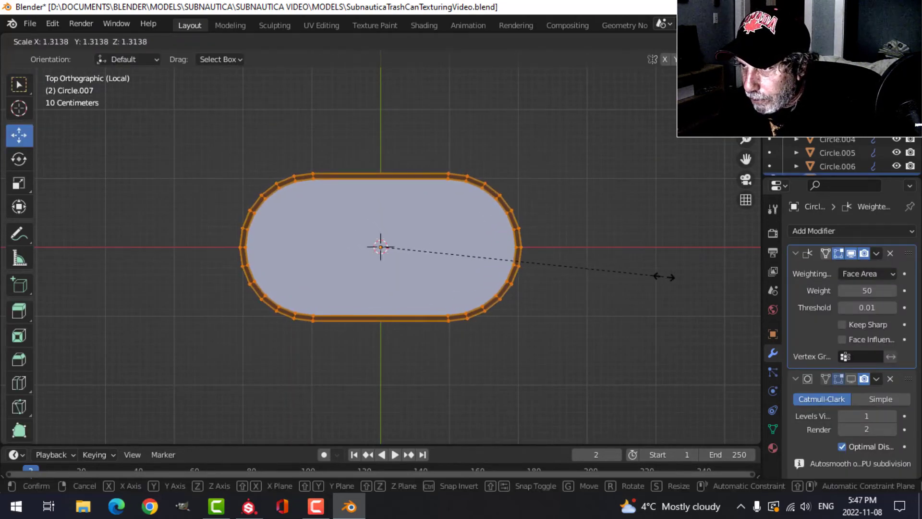
click(664, 275)
Step: Lower the ring's mesh slightly so it wraps the edge of the base plate, and leave Edit Mode
middle_drag(533, 315, 485, 188)
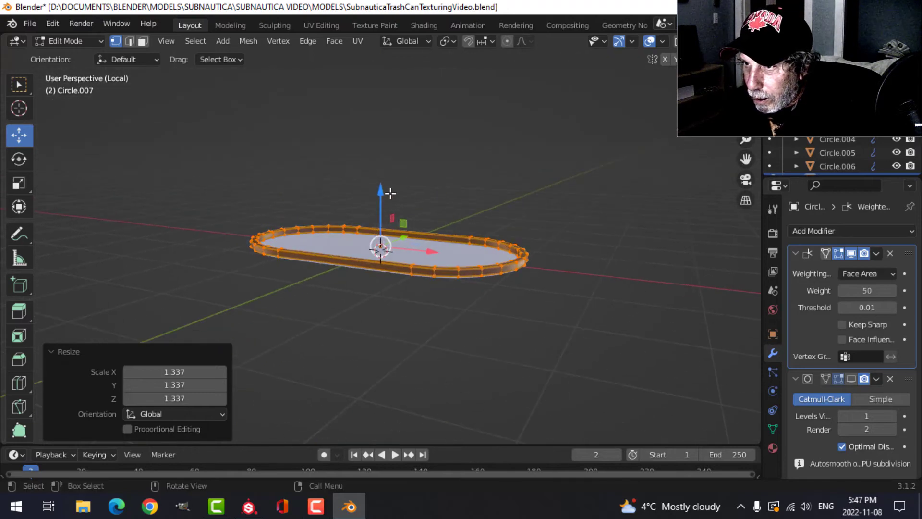
drag(381, 191, 381, 199)
key(Tab)
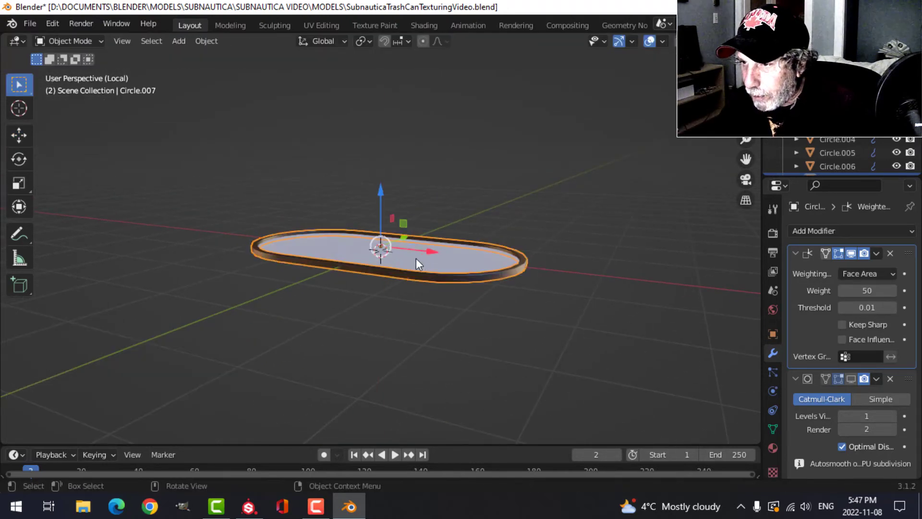
Step: Set the base plate ring's subdivision to level 1 so its outline is smoothed
click(434, 291)
middle_drag(434, 291, 456, 321)
scroll(457, 315, up, 2)
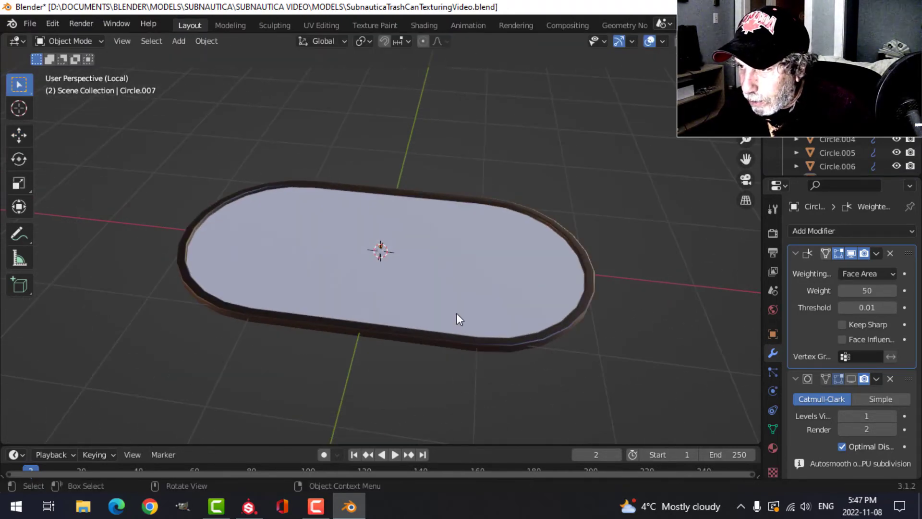
click(514, 354)
key(ctrl+1)
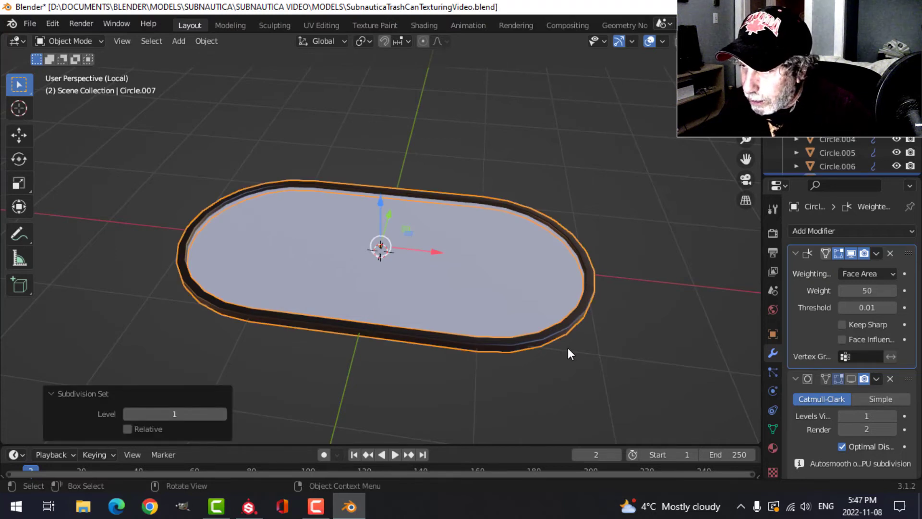
click(549, 377)
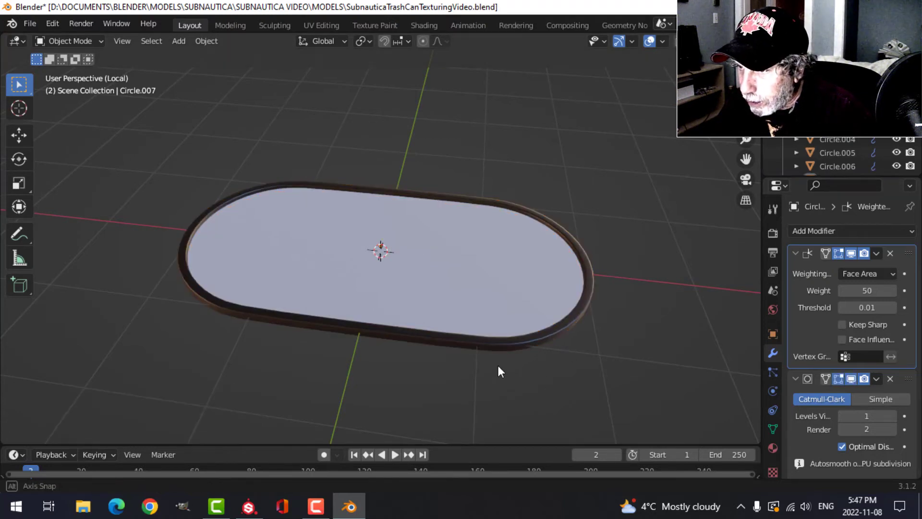
Step: Save the file, bring back the full model and select the trim ring under the lid
middle_drag(497, 363, 419, 199)
key(ctrl+s)
key(KP_Divide)
scroll(420, 305, up, 5)
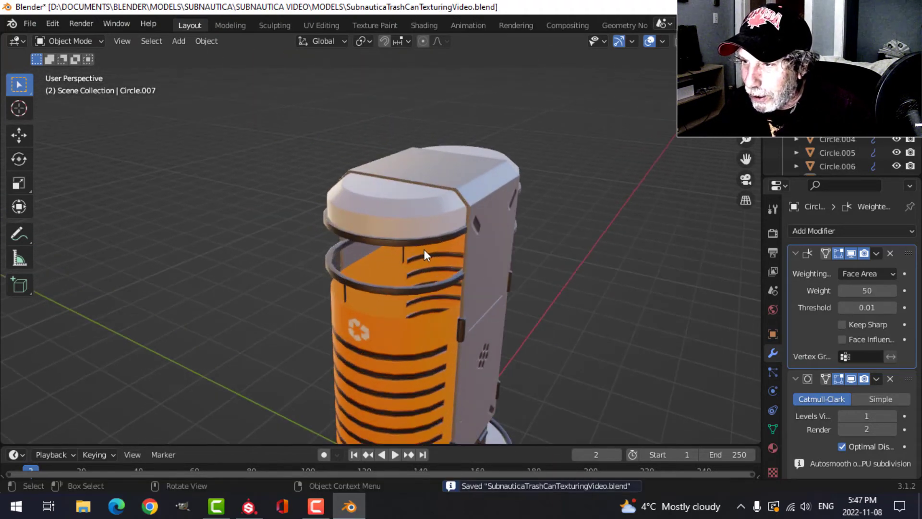
click(433, 243)
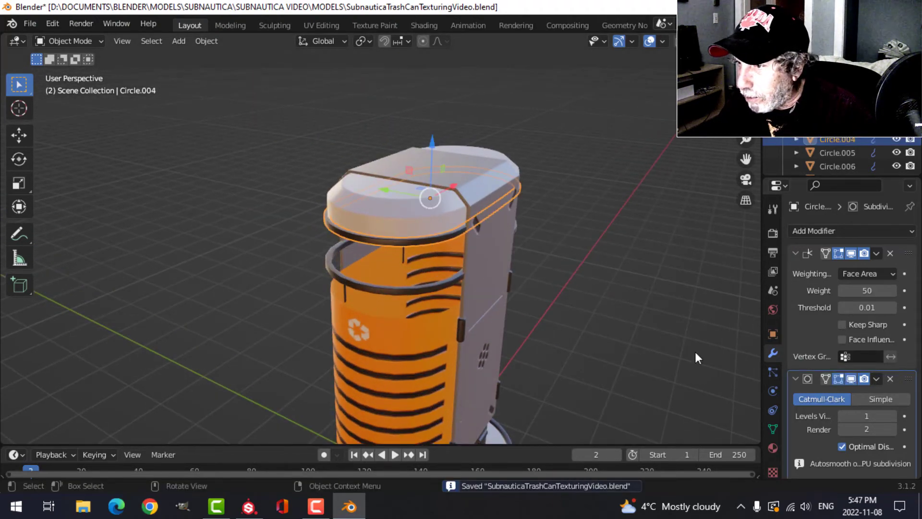
Step: Isolate the bin's rim ring in Edit Mode and select the face loop running around its underside
scroll(525, 312, up, 2)
scroll(525, 312, down, 2)
click(485, 304)
middle_drag(486, 304, 221, 251)
key(KP_Divide)
key(Tab)
scroll(276, 237, up, 3)
scroll(414, 286, up, 3)
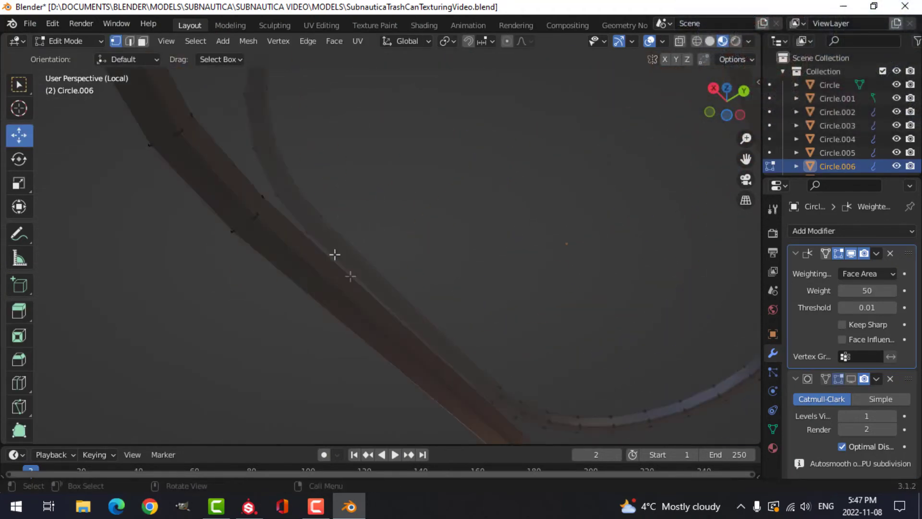
middle_drag(333, 253, 448, 258)
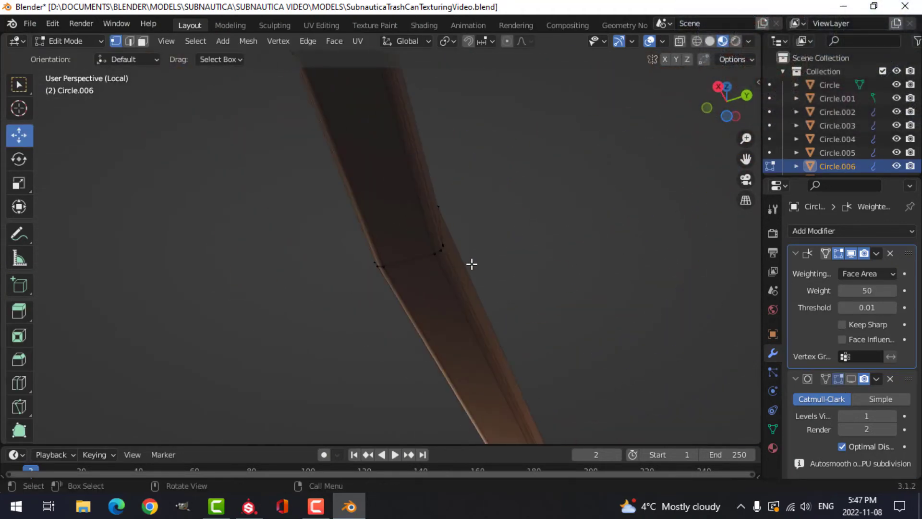
key(3)
alt+click(439, 262)
Step: Extrude the ring's underside faces straight down as an inner wall for the bin, redoing the downward move once, and leave Edit Mode
key(KP_1)
scroll(471, 267, down, 2)
key(e)
key(g)
key(z)
click(530, 364)
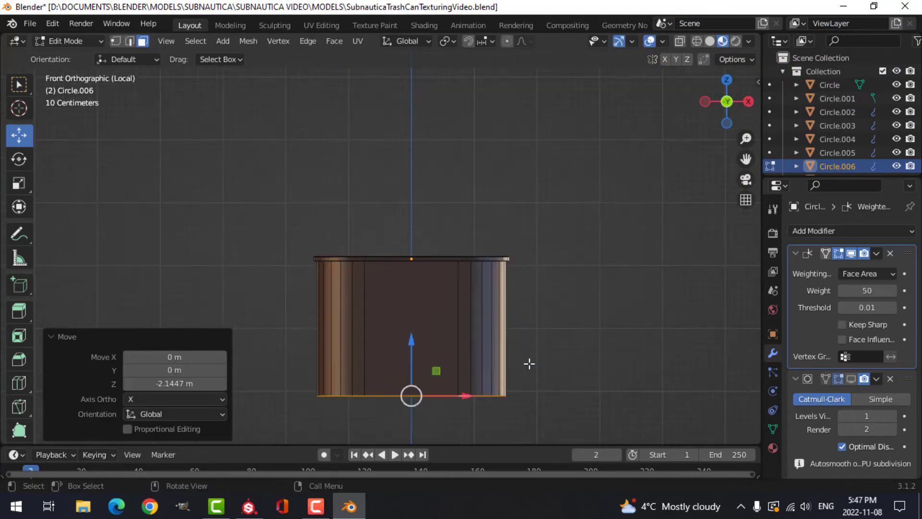
key(ctrl+z)
key(z)
click(581, 353)
key(Tab)
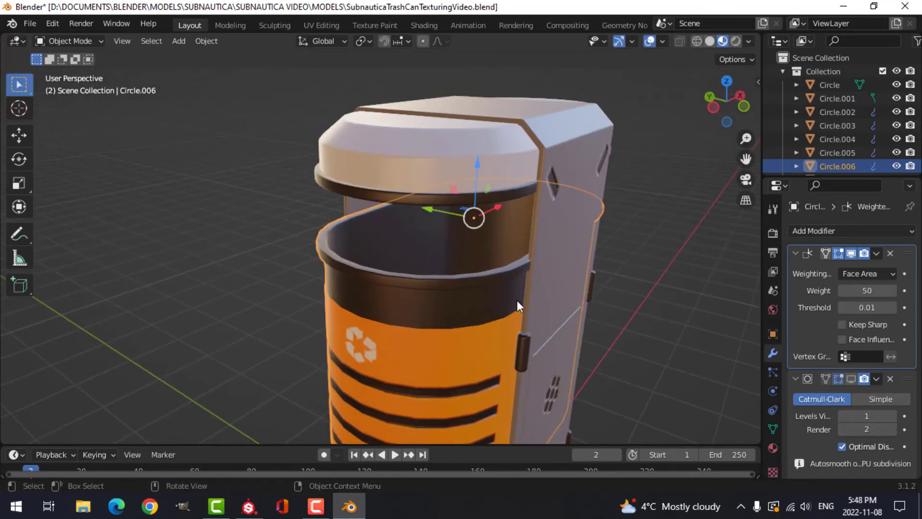
Step: Lower the bin's rim ring slightly and turn on its subdivision display in the viewport
drag(476, 167, 479, 200)
middle_drag(524, 308, 541, 279)
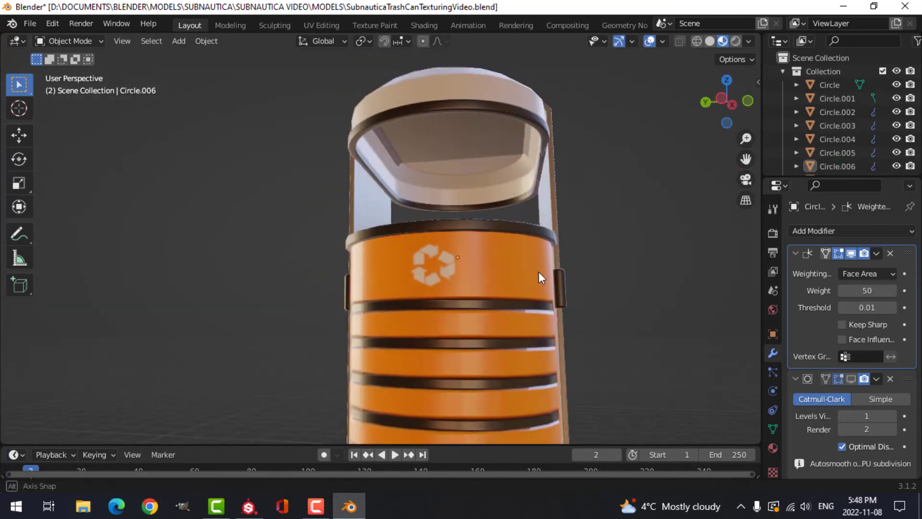
click(481, 298)
click(851, 379)
Step: Scale the rim ring's extruded wall in by about 0.99 so it stops cutting through the orange bin
key(Tab)
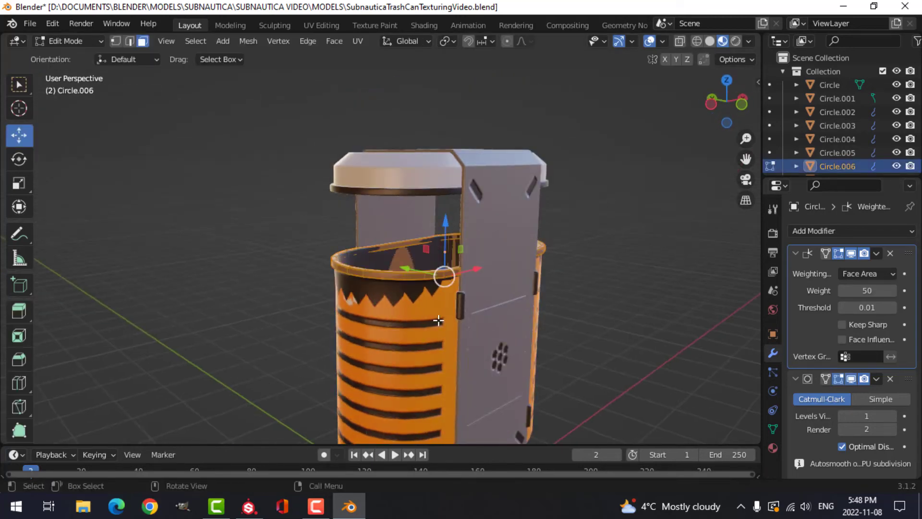
scroll(439, 321, up, 3)
middle_drag(439, 320, 602, 306)
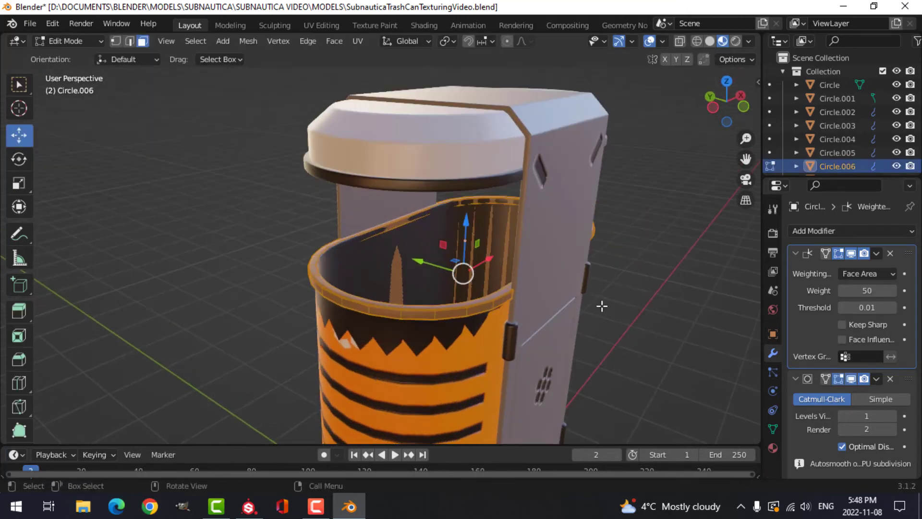
key(s)
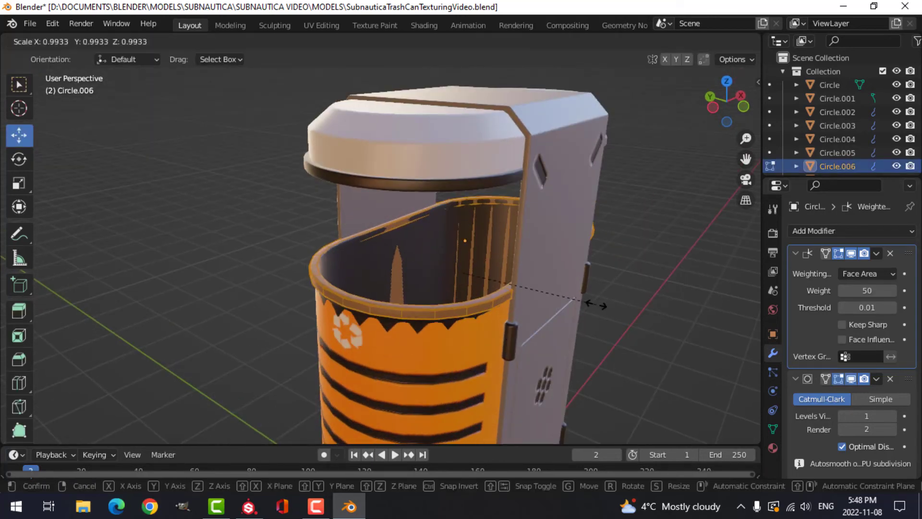
key(Return)
key(g)
key(g)
key(Escape)
key(Tab)
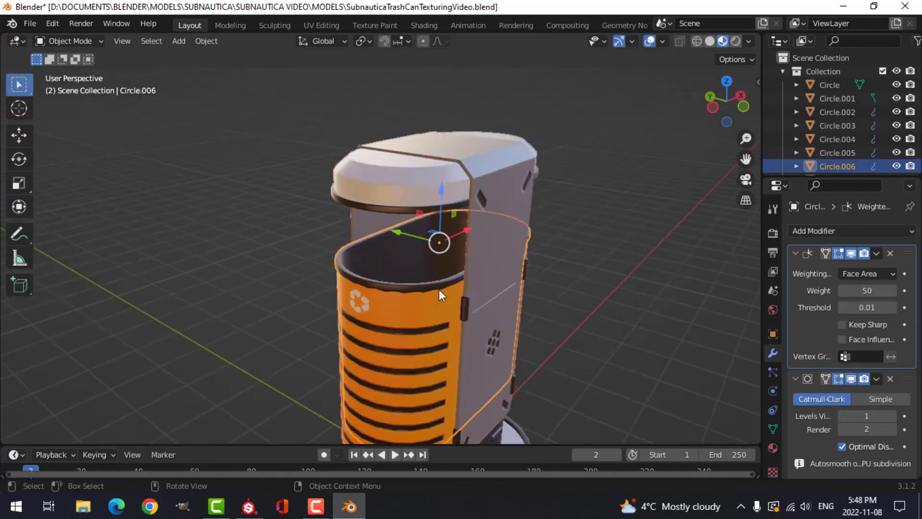
Step: Select the outer face band of the bin's rim ring and adjust its thickness along the normals
key(s)
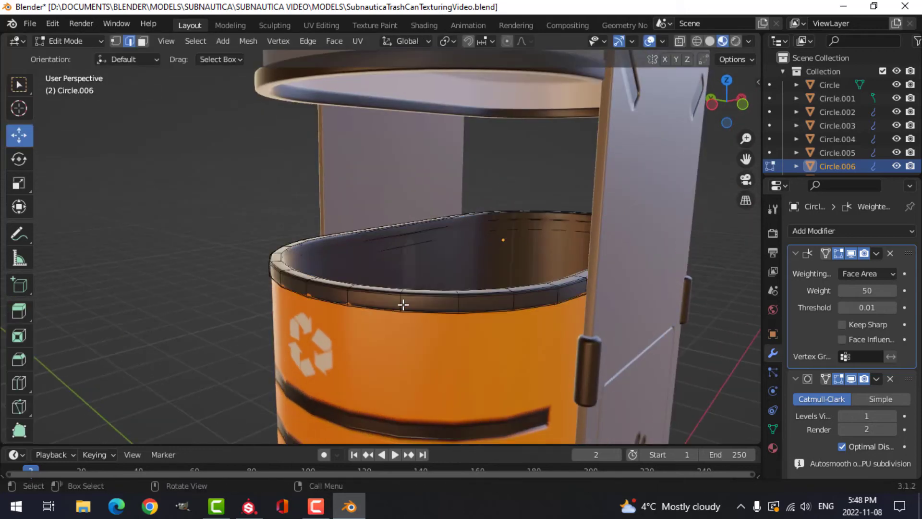
alt+click(403, 304)
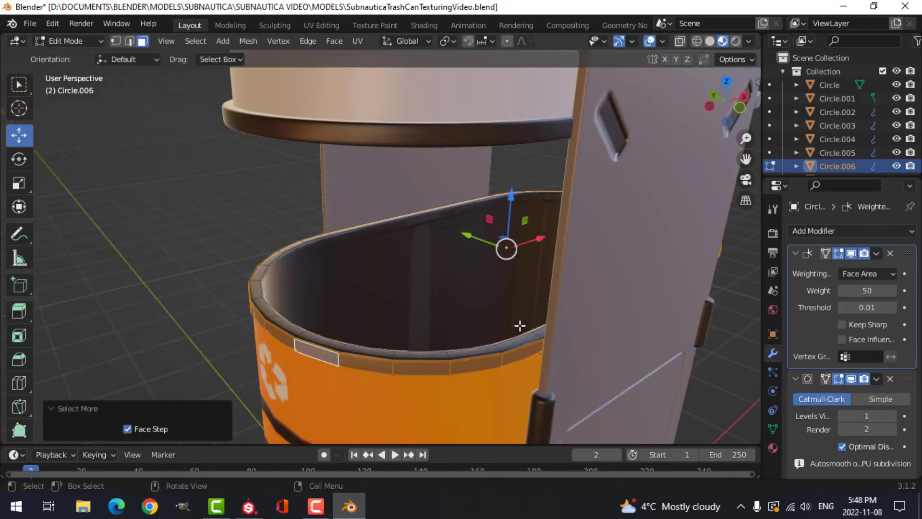
key(alt+s)
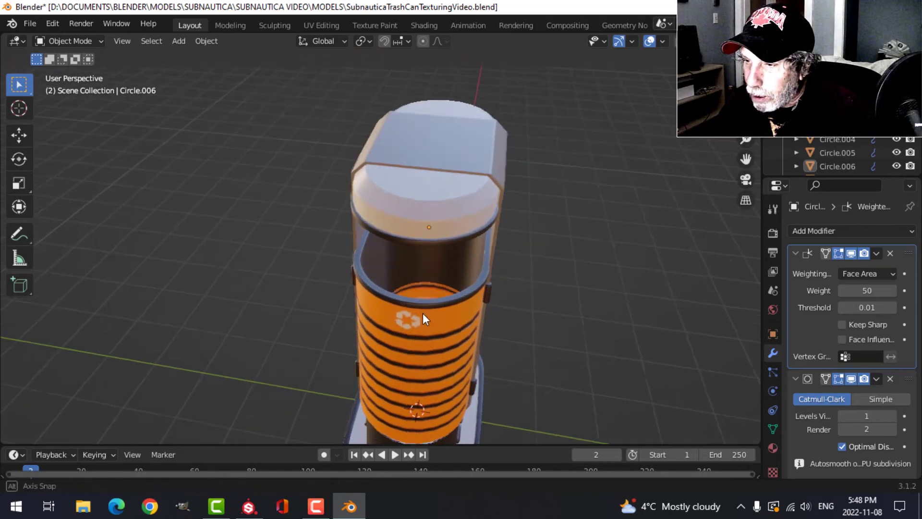
Step: Select the base plate's edge ring, nudge its height slightly and deselect it
mouse_move(423, 313)
middle_down()
mouse_move(413, 283)
mouse_move(489, 312)
mouse_move(461, 285)
mouse_move(470, 322)
mouse_move(471, 266)
mouse_move(475, 349)
mouse_move(427, 298)
mouse_move(431, 353)
mouse_move(434, 307)
middle_up()
scroll(427, 294, up, 3)
middle_drag(434, 307, 403, 298)
scroll(399, 298, up, 1)
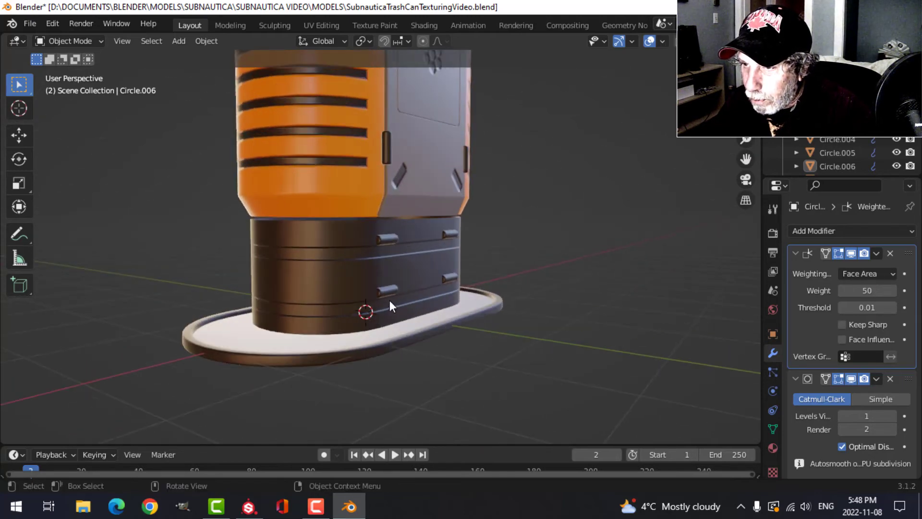
click(377, 344)
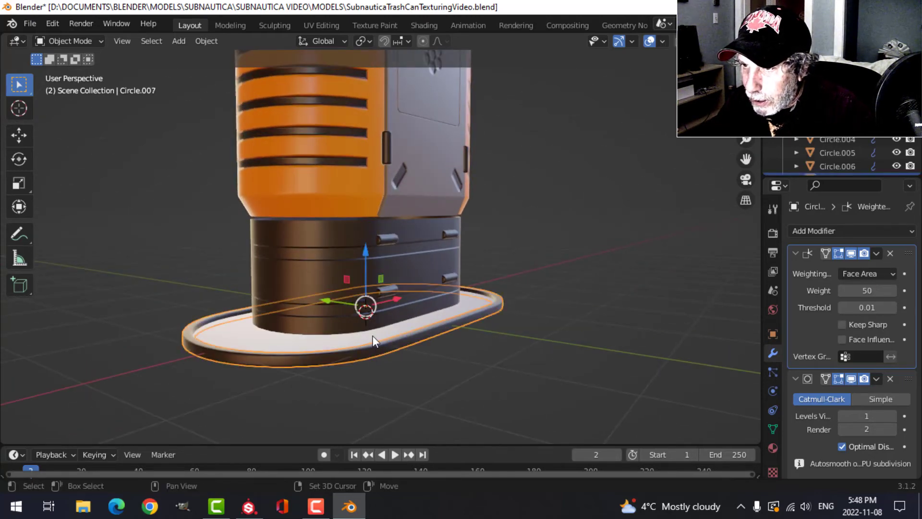
click(372, 335)
drag(365, 252, 366, 252)
click(506, 247)
Step: Save the file, reveal the hidden parts and select the white band between the lid and the orange bin
middle_drag(506, 247, 416, 268)
scroll(416, 268, down, 4)
shift+middle_drag(416, 225, 428, 281)
key(ctrl+s)
middle_drag(407, 250, 473, 269)
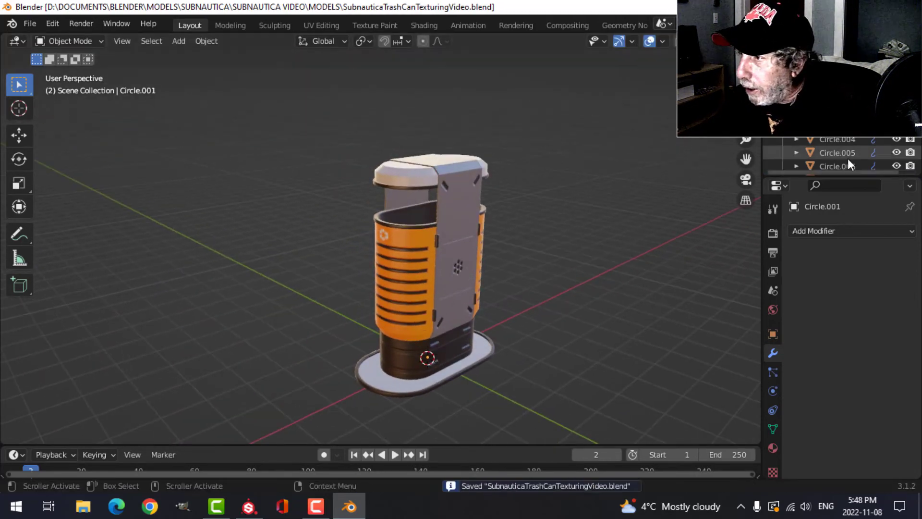
key(alt+h)
scroll(575, 274, up, 2)
key(alt+a)
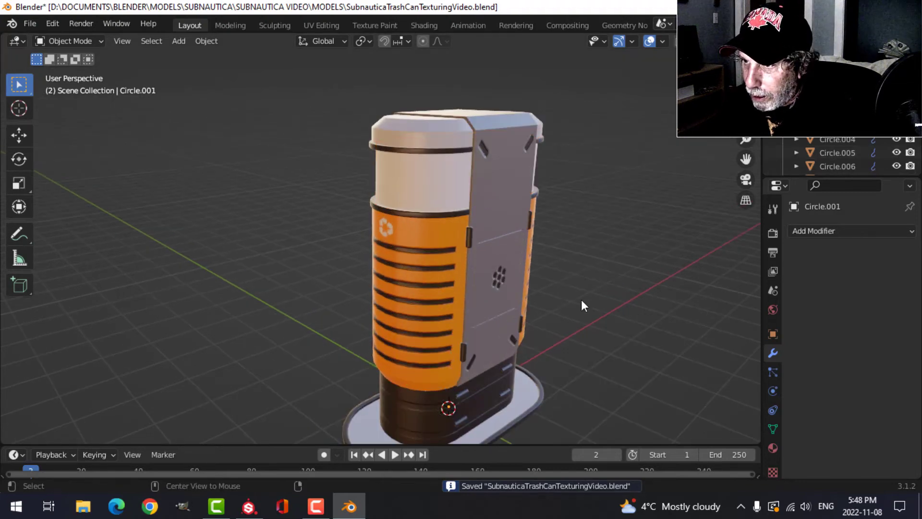
click(533, 218)
middle_drag(535, 217, 500, 228)
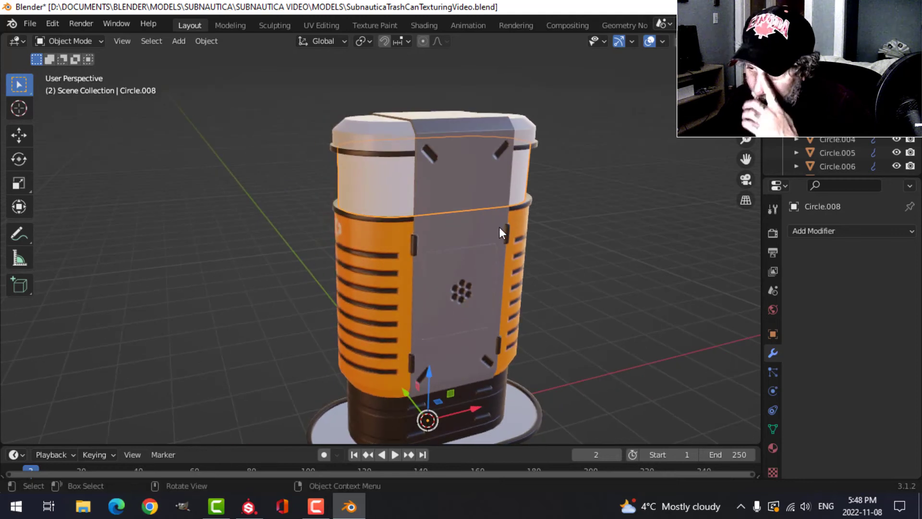
scroll(499, 227, down, 3)
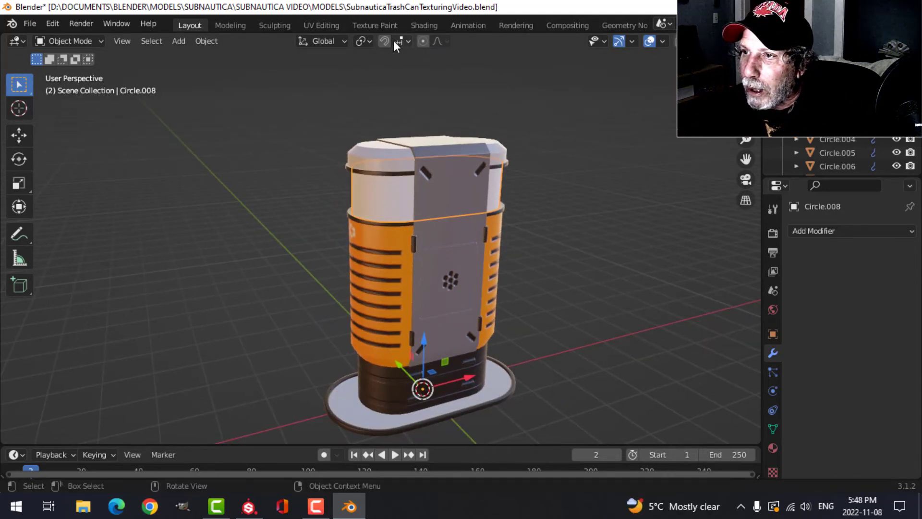
Step: In the UV Editing workspace, isolate the white band and unwrap it with Cylinder Projection from the front view
click(315, 26)
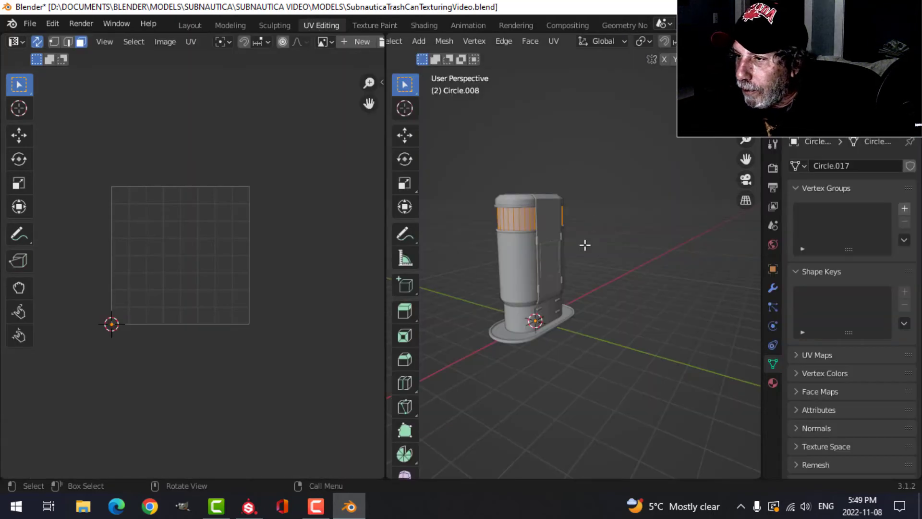
key(KP_Divide)
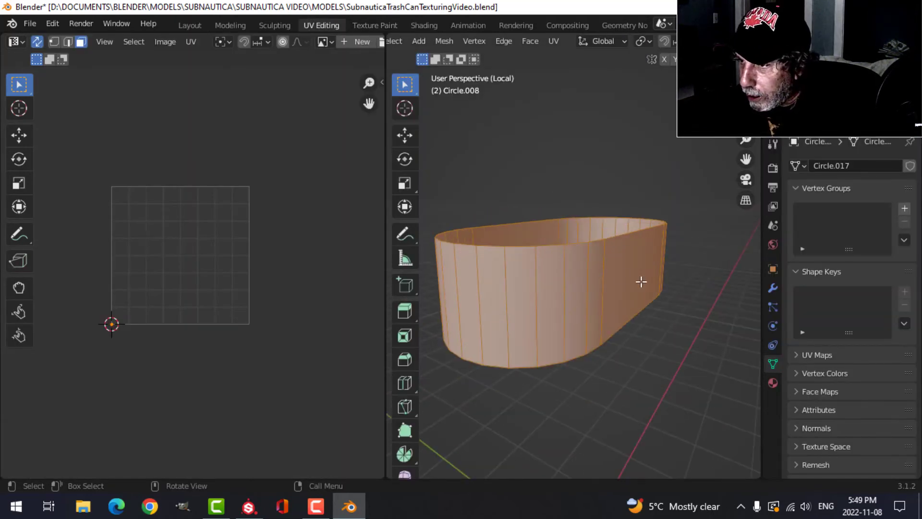
key(KP_1)
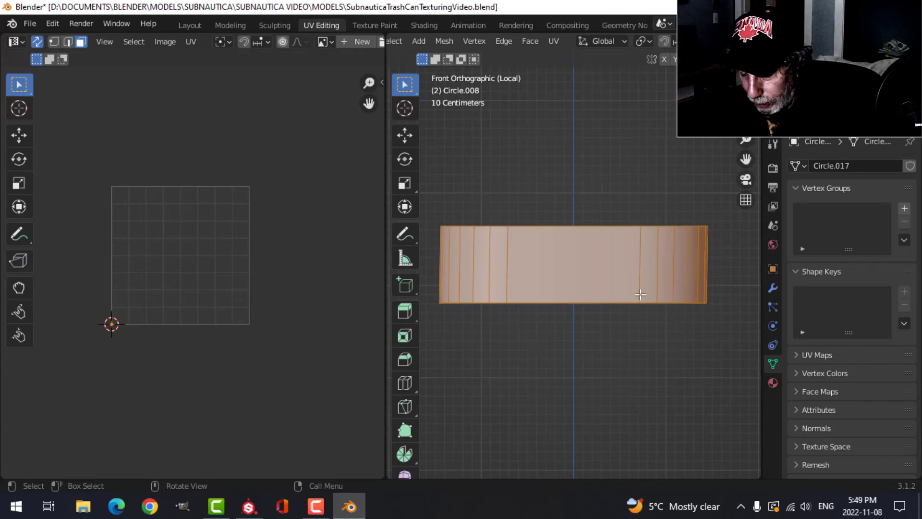
key(u)
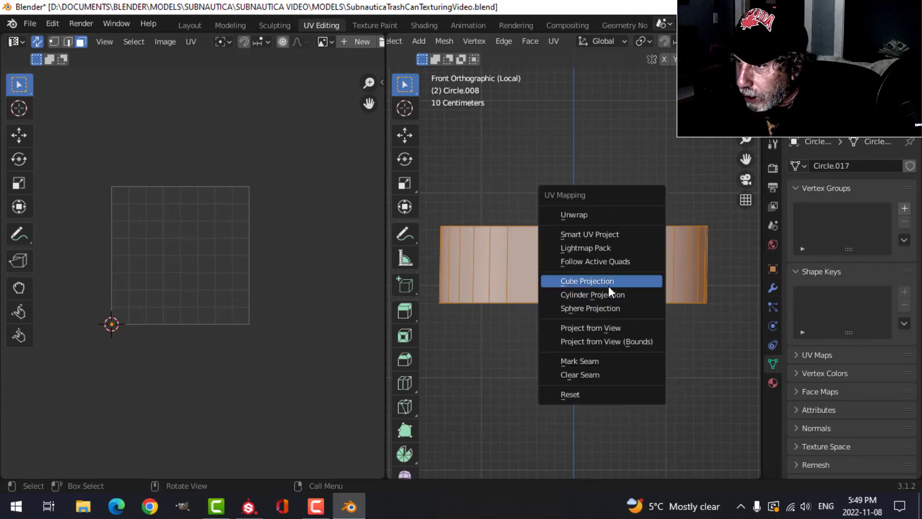
click(567, 297)
Step: Move and scale the band's UV layout so it fits inside the UV square
key(g)
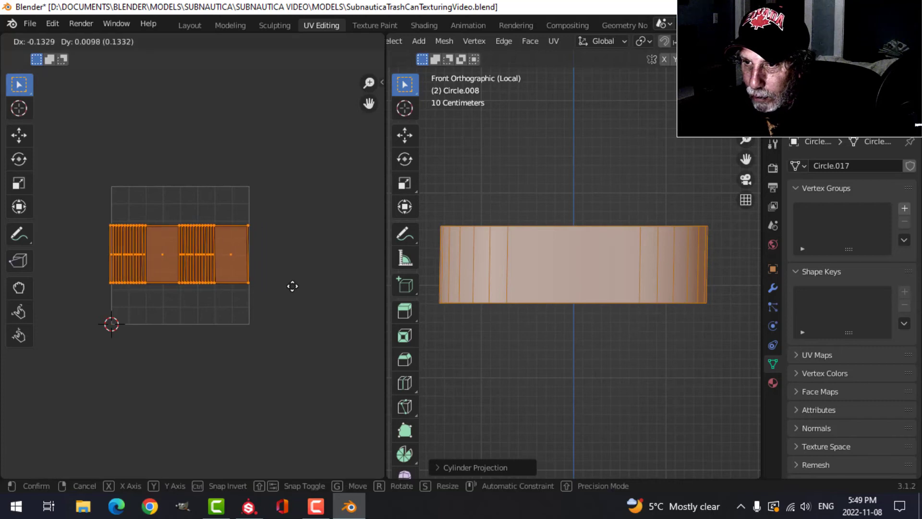
click(319, 270)
key(s)
click(304, 272)
Step: Leave Edit Mode, save the file and export the isolated band for Substance Painter
key(Tab)
middle_drag(528, 281, 580, 317)
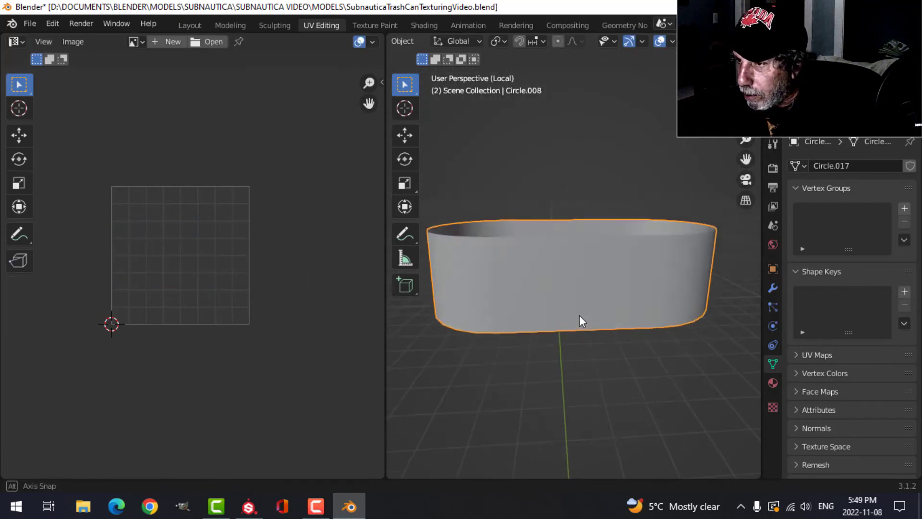
key(ctrl+s)
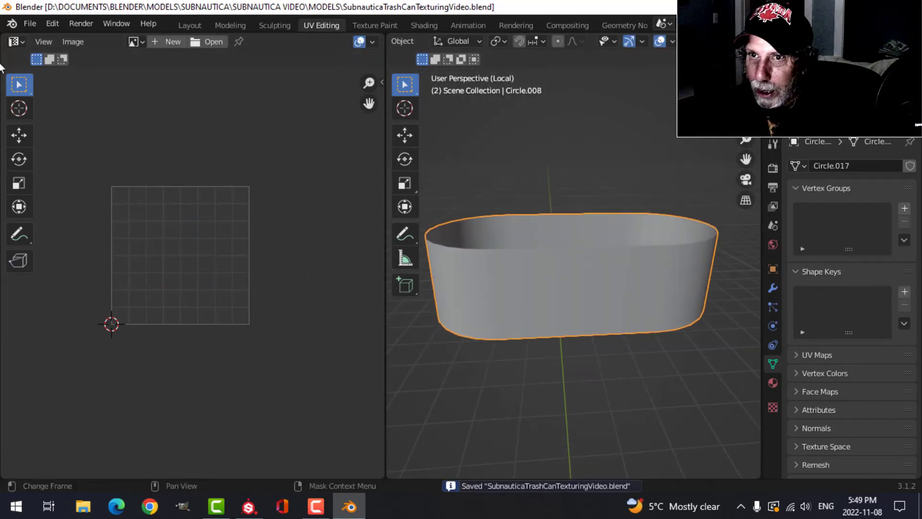
click(28, 22)
mouse_move(58, 218)
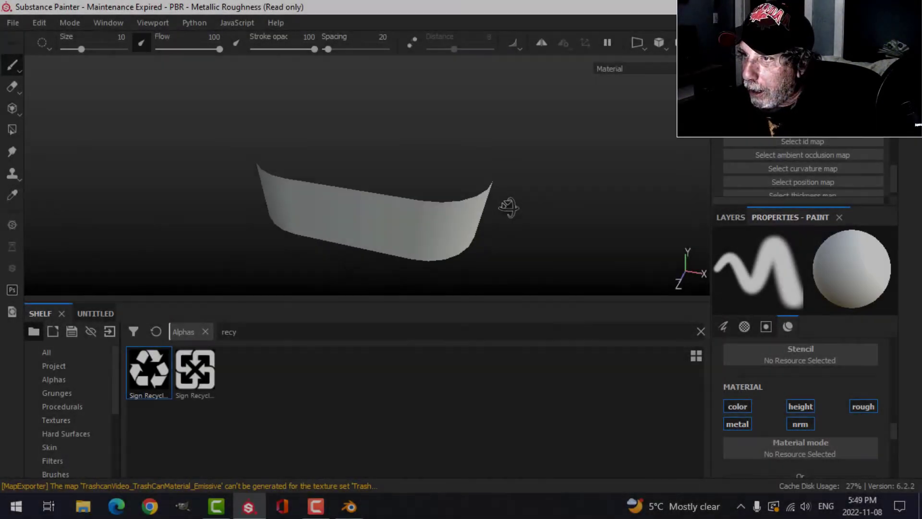
Step: In Substance Painter, bake the imported band's mesh maps at an output size of 1024, leaving out the ID map
alt+drag(507, 205, 555, 171)
key(ctrl+alt+b)
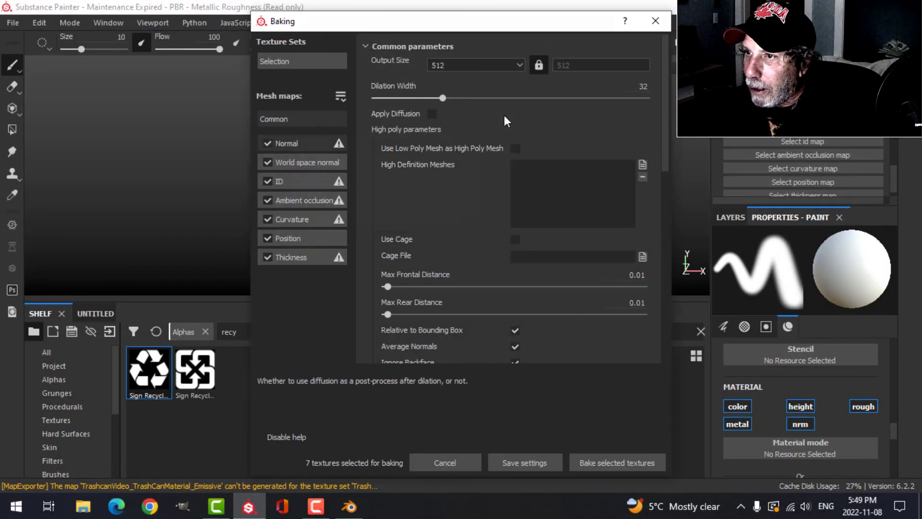
click(477, 66)
click(451, 119)
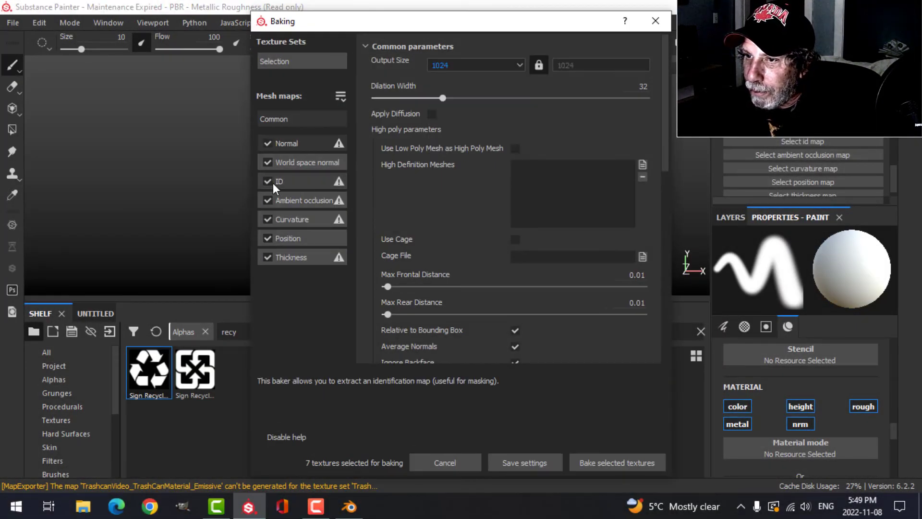
click(272, 183)
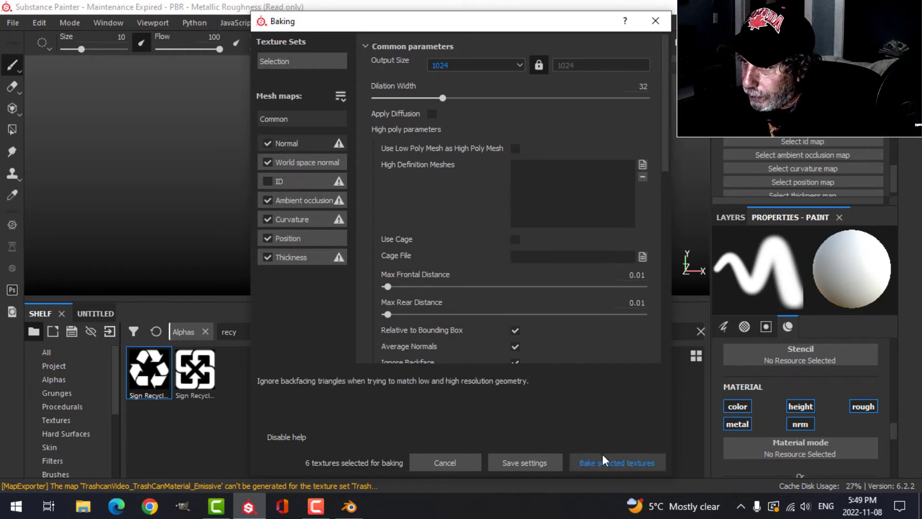
click(603, 461)
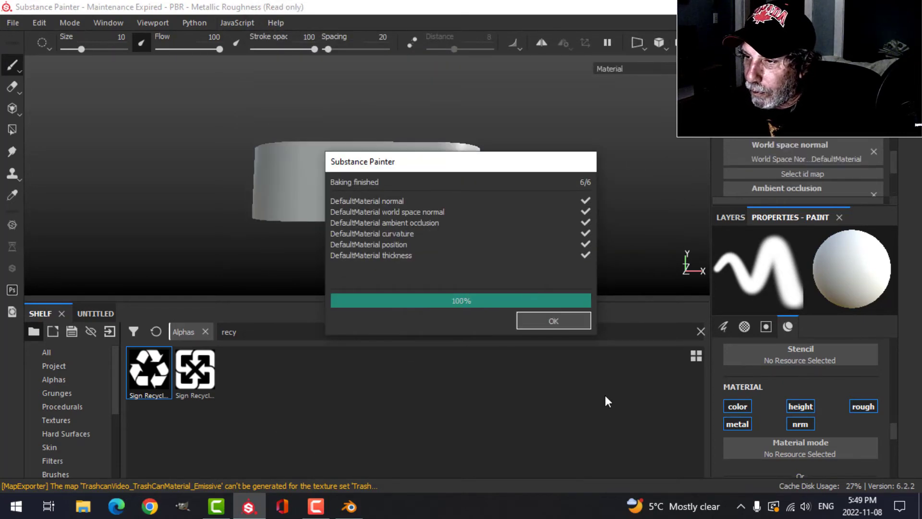
click(554, 319)
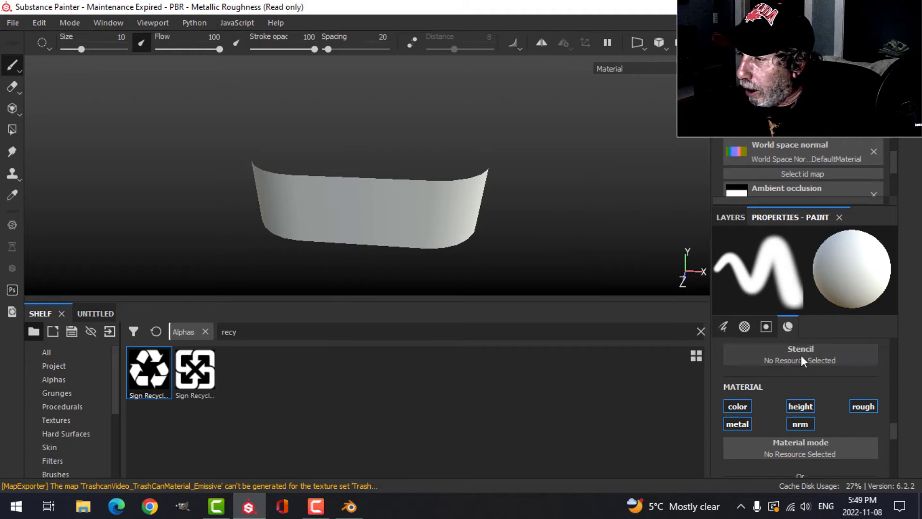
Step: Show the layer stack and switch the main shader to the pbr-metal variant that renders both sides of the band
click(731, 217)
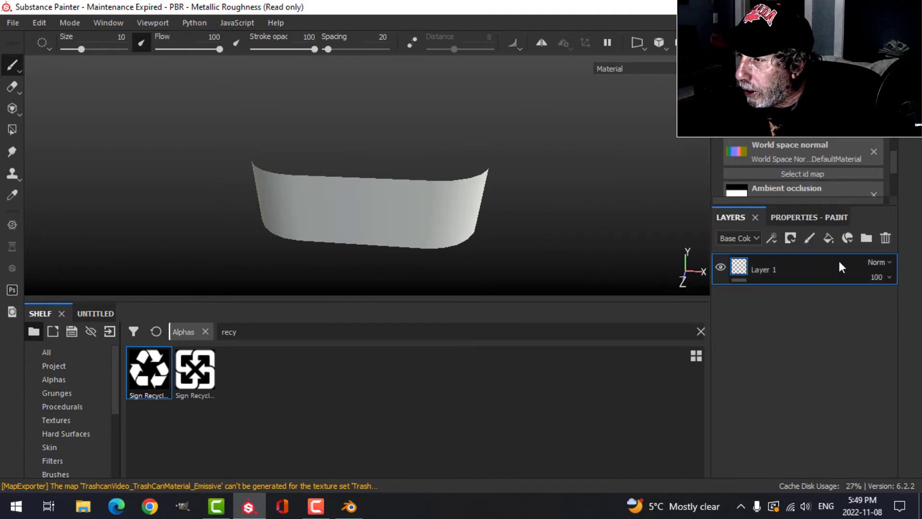
click(909, 86)
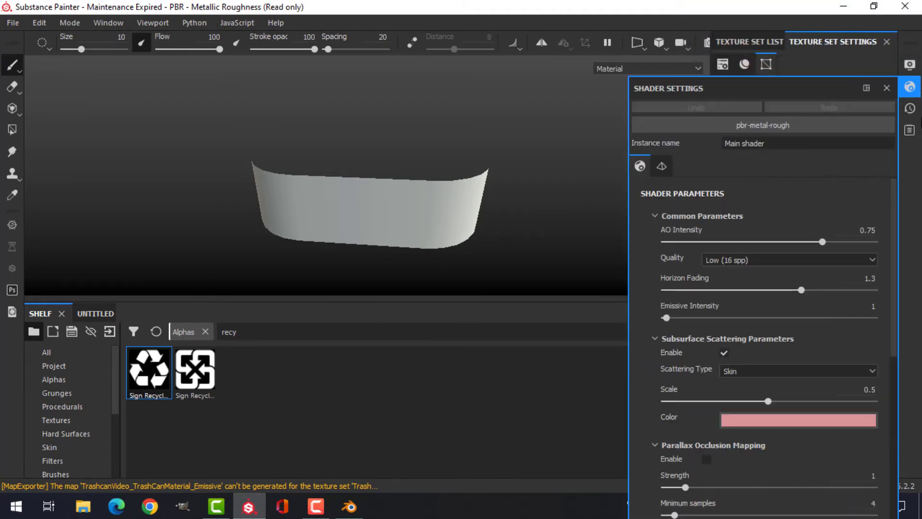
click(755, 128)
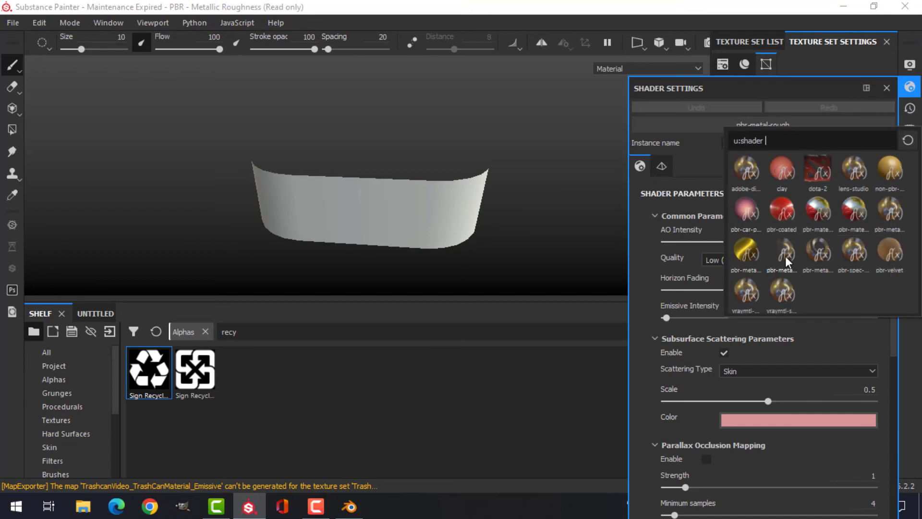
click(904, 224)
click(911, 87)
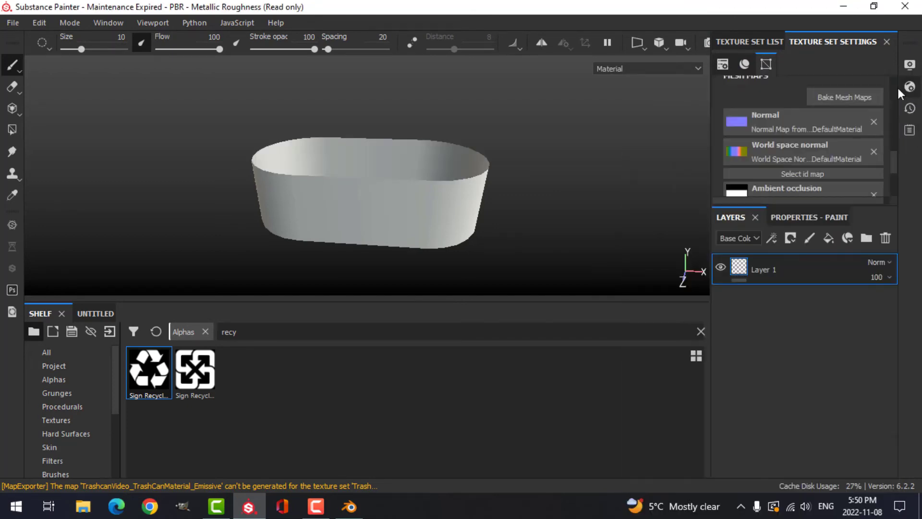
Step: Delete the default paint layer, search the smart materials for "glass" and apply the Glass Visor smart material to the band
alt+drag(482, 215, 498, 204)
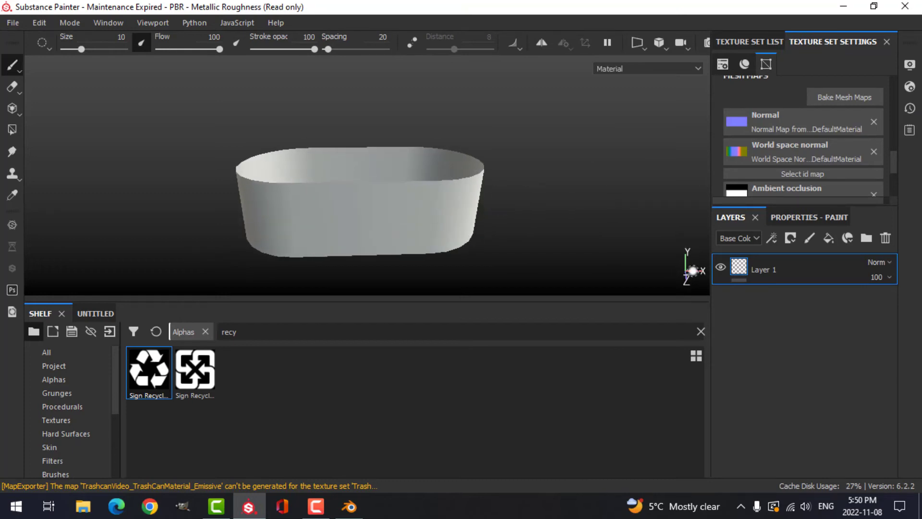
click(888, 237)
scroll(77, 431, down, 3)
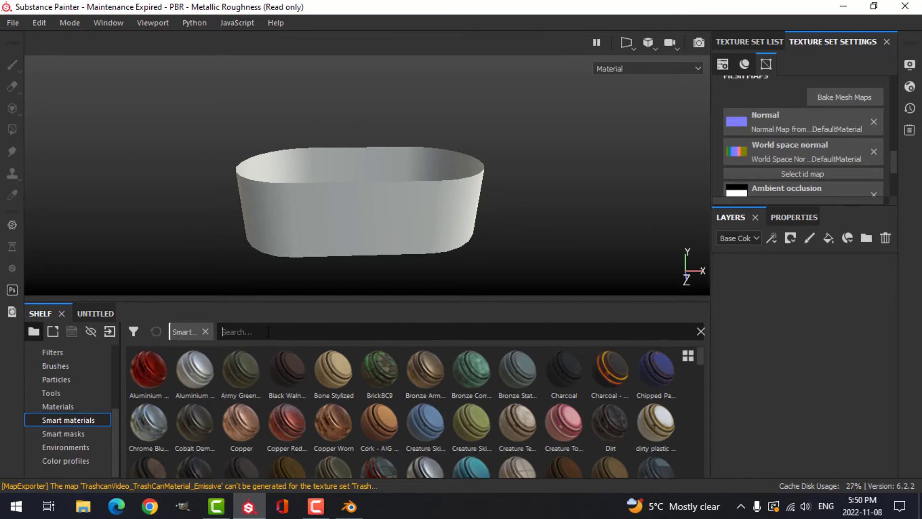
text(glass)
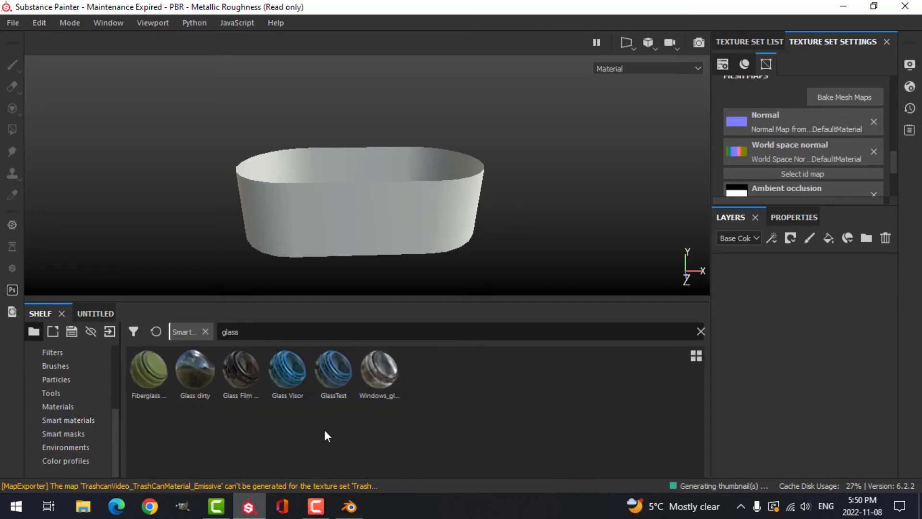
drag(286, 378, 798, 336)
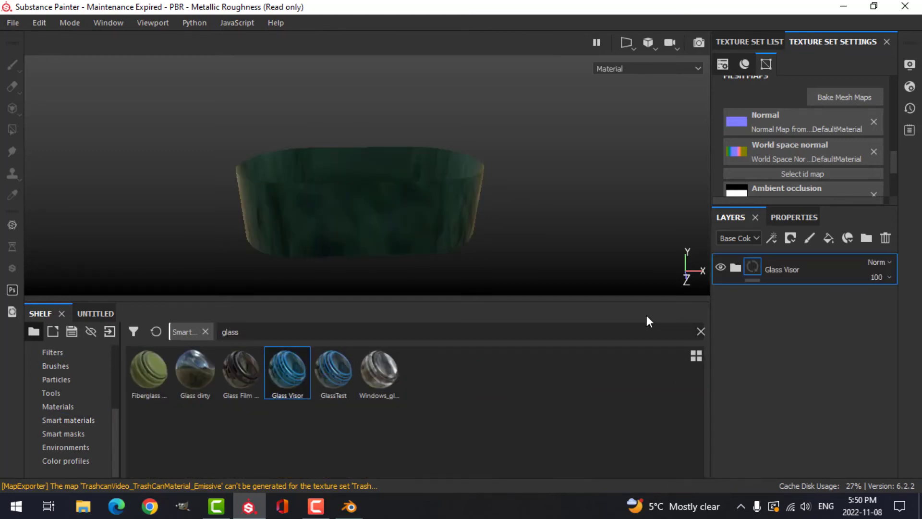
Step: Expand the Glass Visor group and delete its Glowing Edges layer
click(735, 269)
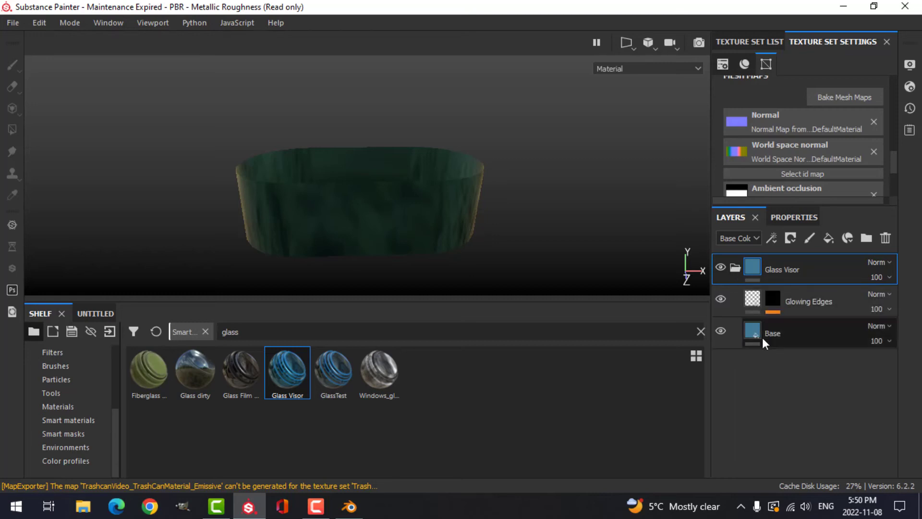
click(799, 303)
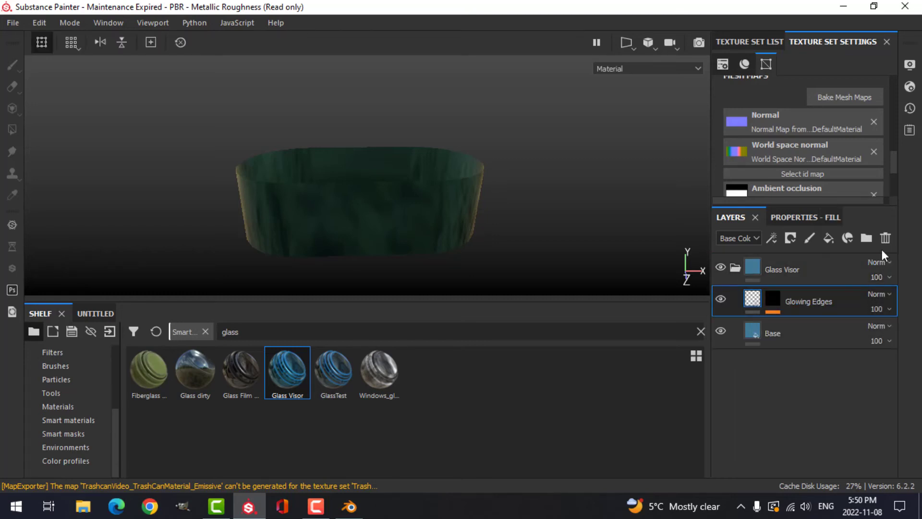
click(885, 238)
alt+drag(426, 219, 475, 224)
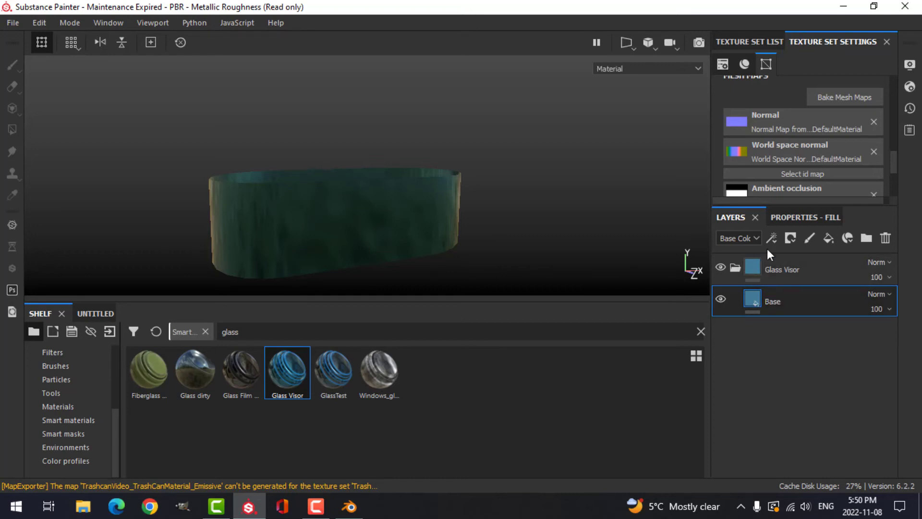
Step: Check the Base layer's material channels and add an Opacity channel to the texture set
click(792, 217)
scroll(838, 415, down, 3)
scroll(837, 413, up, 3)
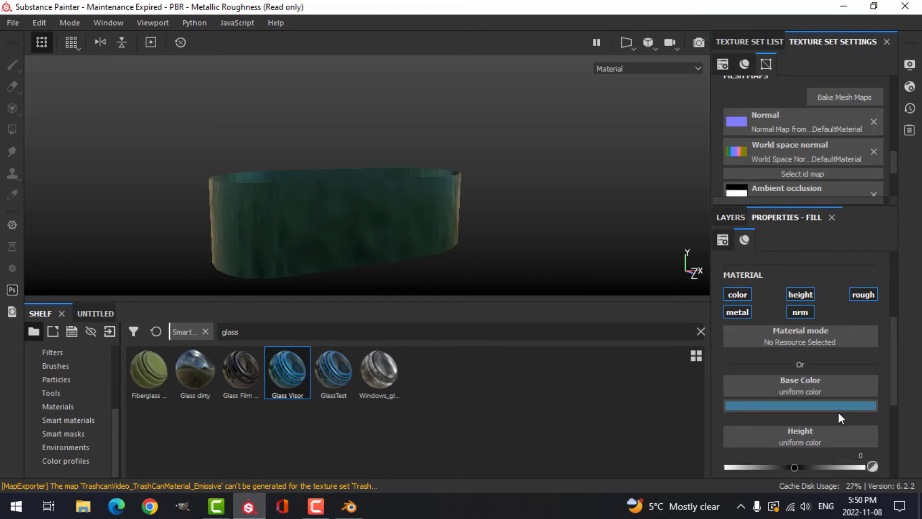
scroll(837, 410, up, 2)
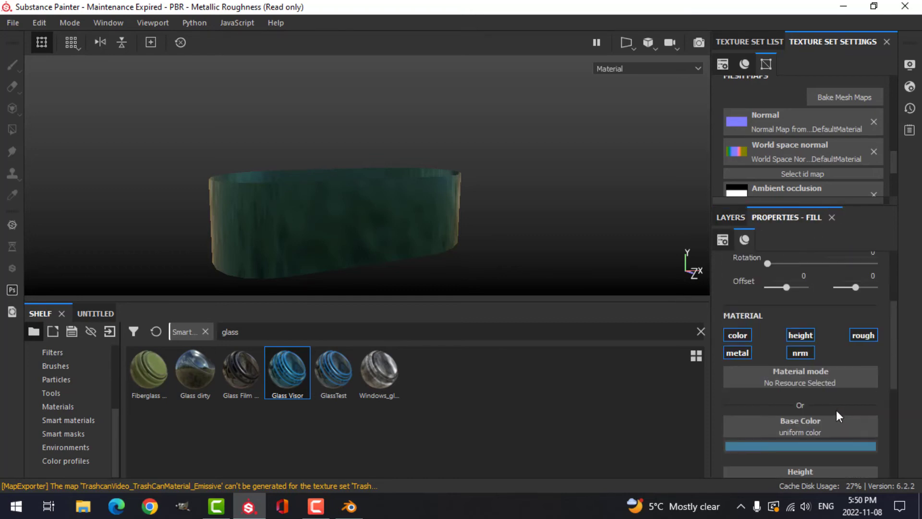
click(731, 217)
scroll(857, 142, up, 6)
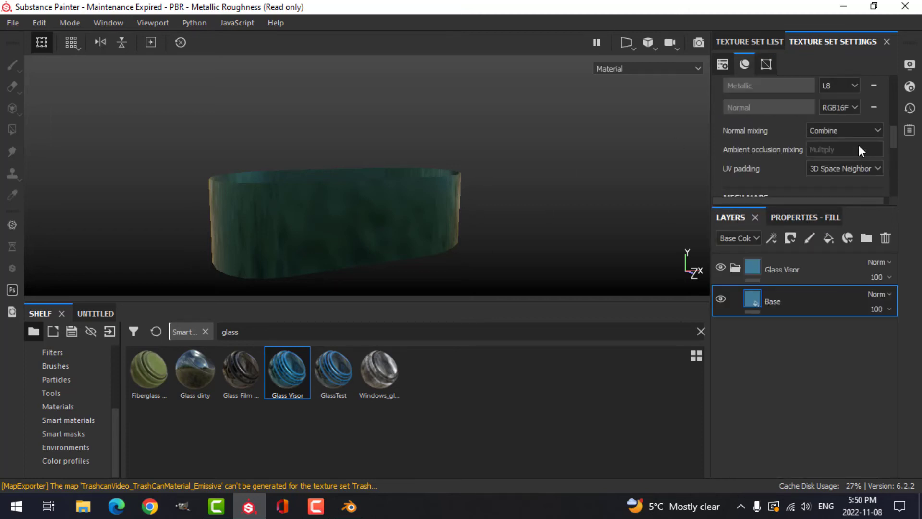
click(871, 122)
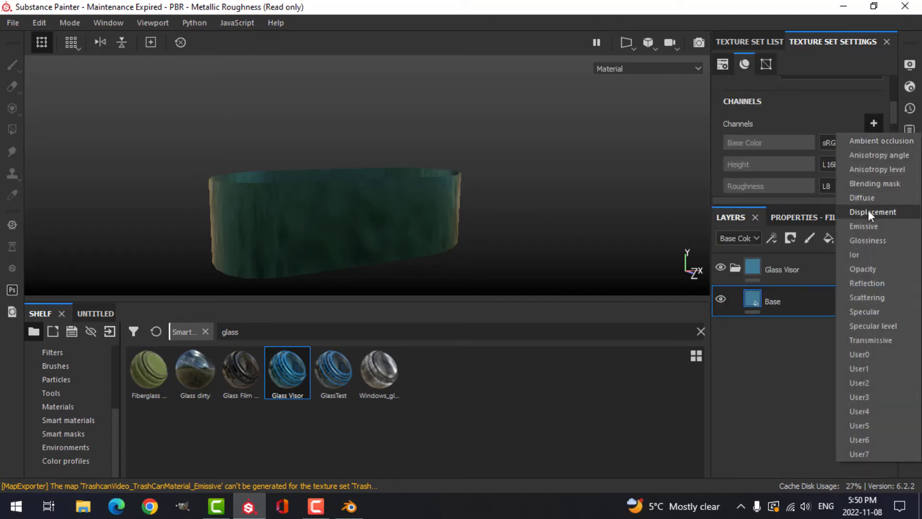
click(864, 269)
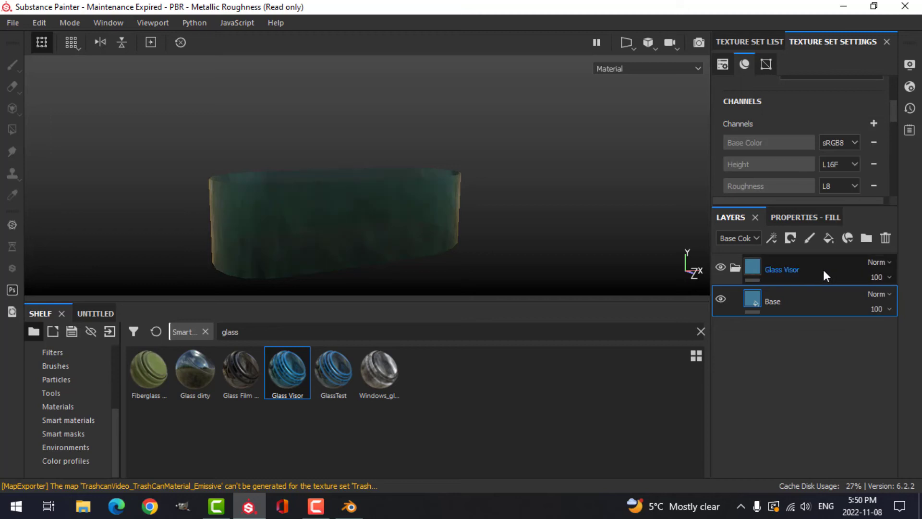
Step: Lower the Base fill layer's opacity channel value to about 0.29 and inspect the band's transparency
click(809, 217)
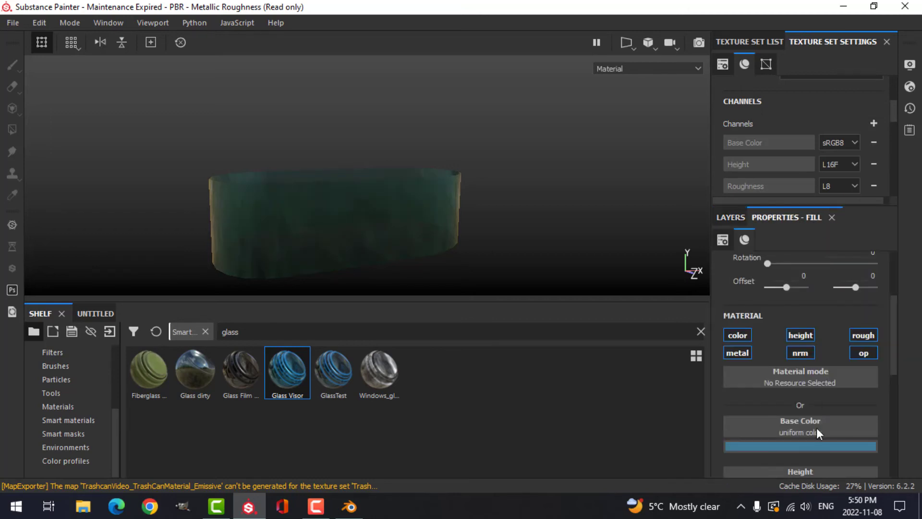
click(863, 353)
scroll(864, 376, down, 8)
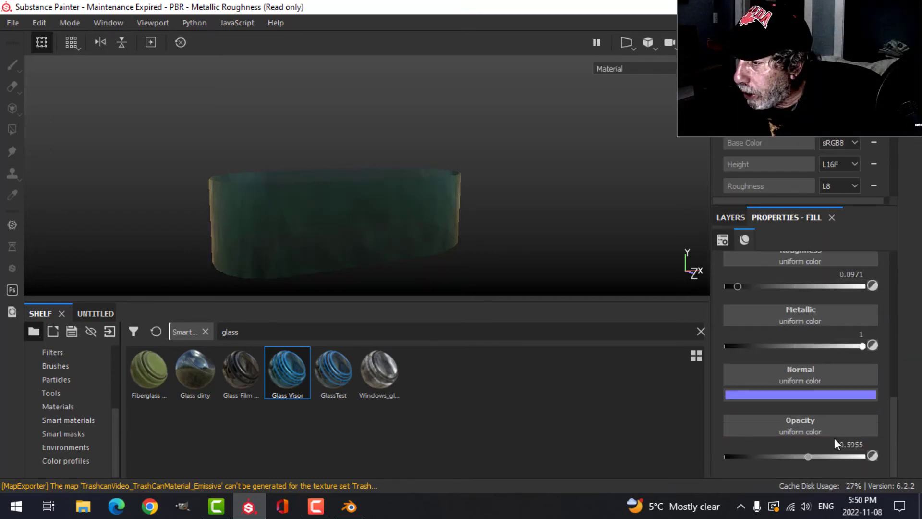
drag(815, 461, 765, 457)
alt+drag(449, 230, 416, 153)
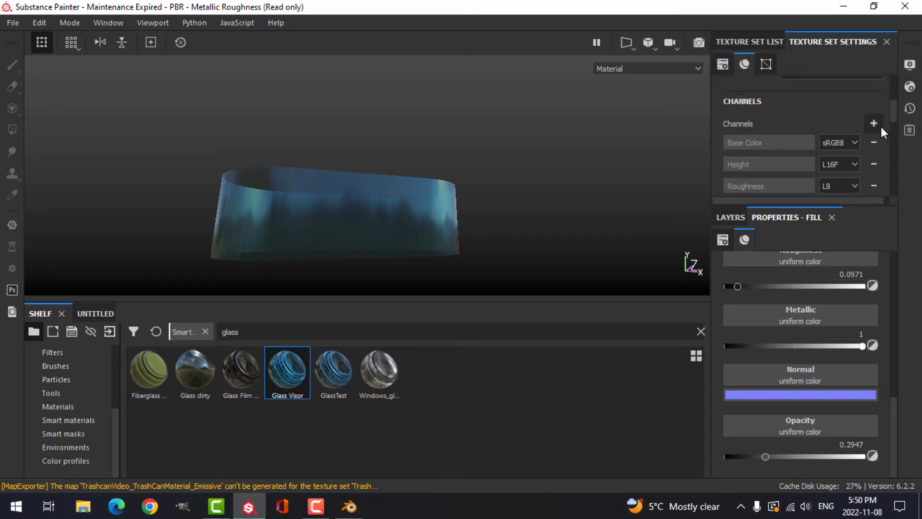
Step: Add an Emissive channel to the texture set and look for it in the Base layer's material properties
click(874, 123)
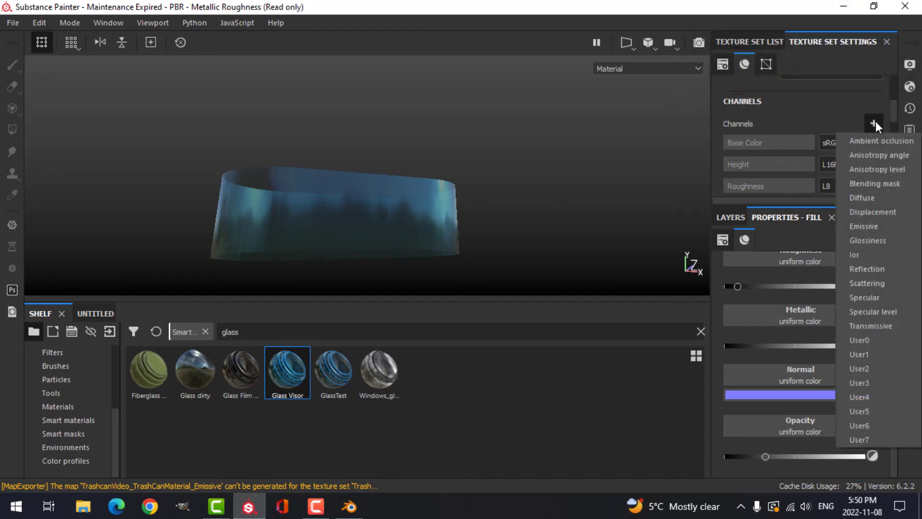
click(870, 226)
scroll(811, 269, up, 1)
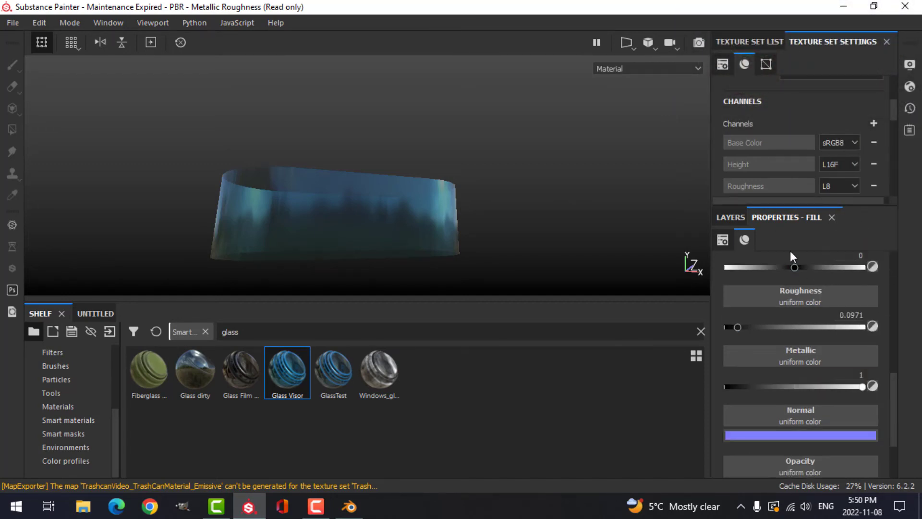
scroll(807, 277, down, 3)
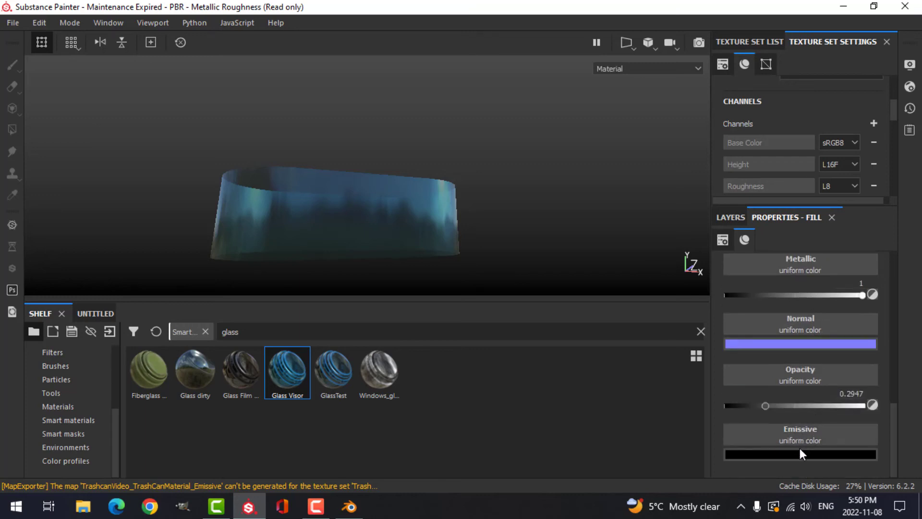
Step: Add a paint layer above Glass Visor that paints only the emissive channel, using a bright turquoise-green colour
click(731, 217)
click(791, 238)
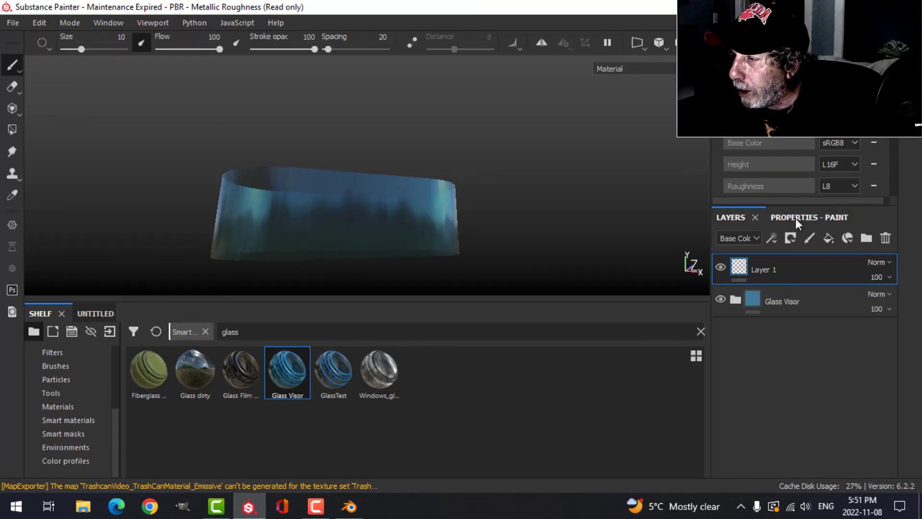
click(796, 218)
click(822, 424)
scroll(859, 403, down, 2)
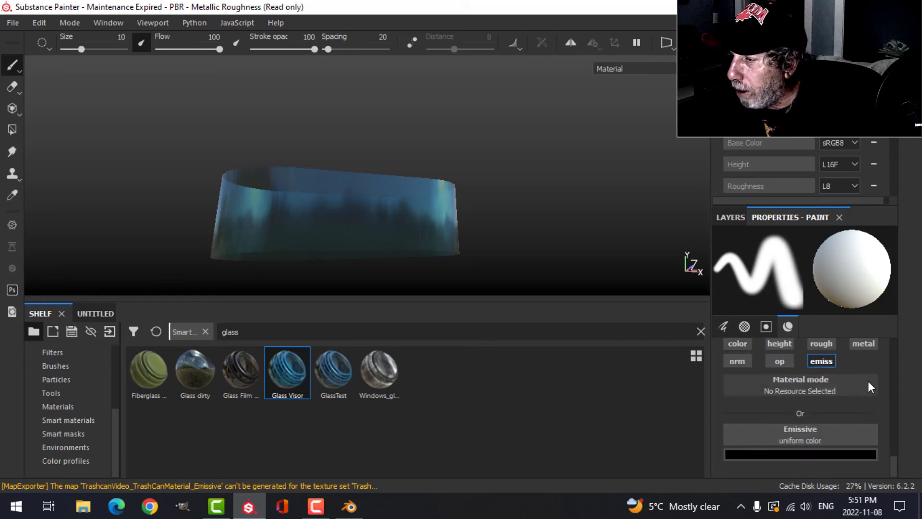
click(805, 449)
drag(817, 330, 837, 305)
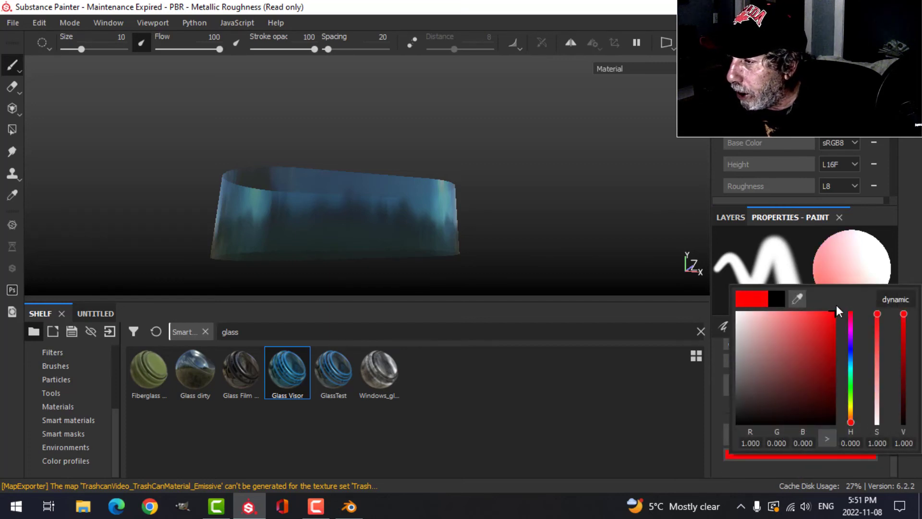
drag(852, 384, 851, 366)
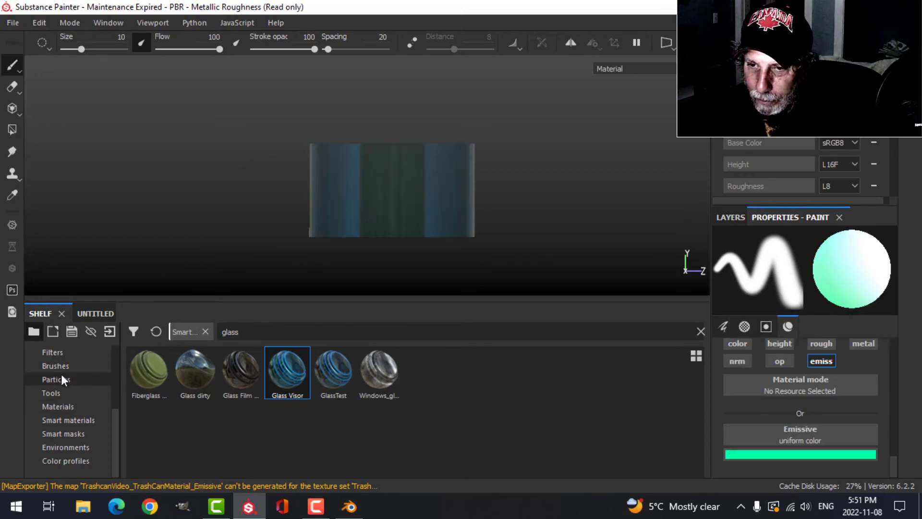
Step: Load the solid Arrow Head alpha into the brush, set the size to about 33 and rotate it so the arrow points down
scroll(62, 379, up, 3)
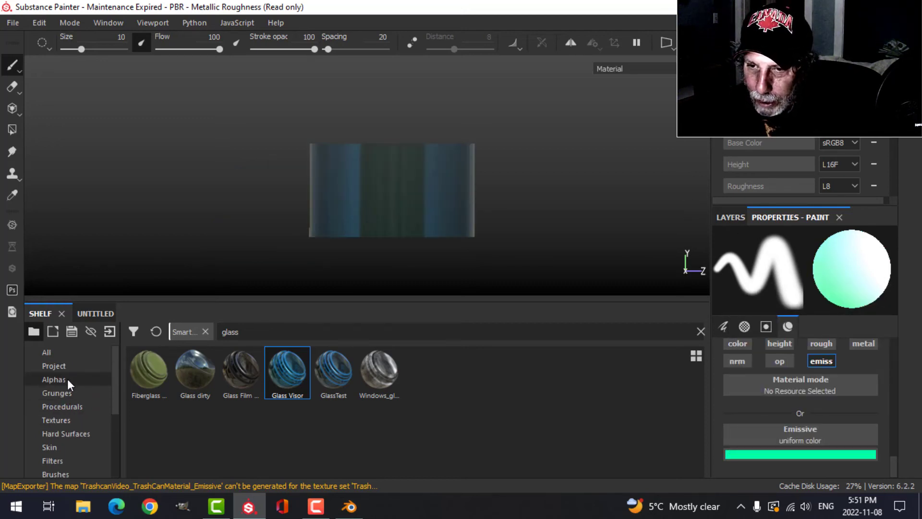
click(64, 380)
click(563, 370)
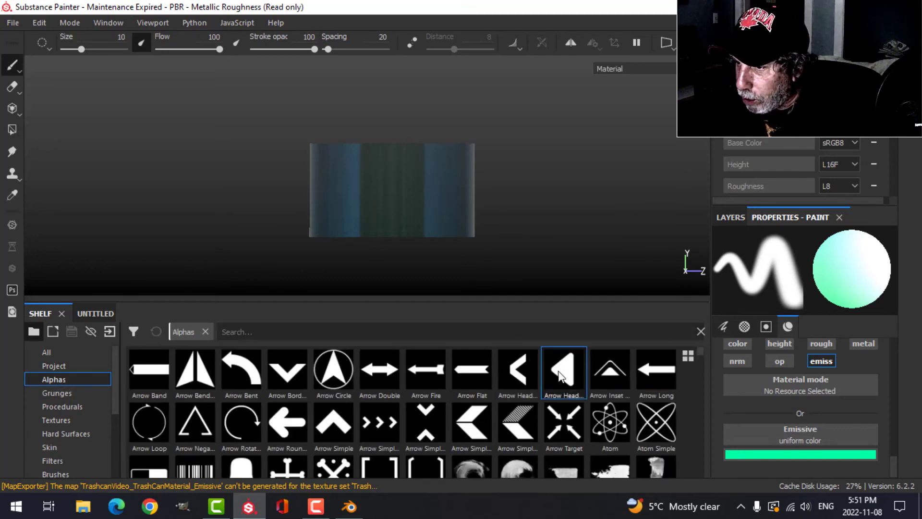
ctrl+right_drag(499, 197, 526, 197)
right_click(525, 197)
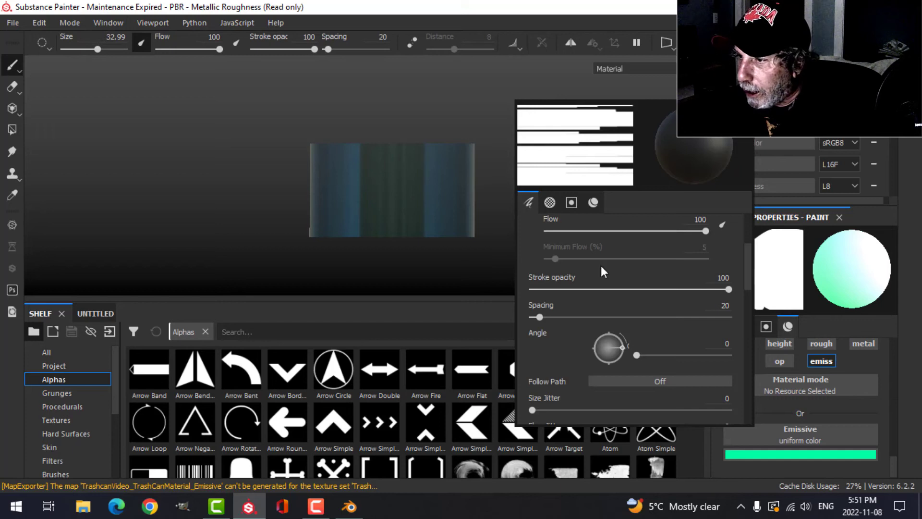
drag(619, 352, 578, 351)
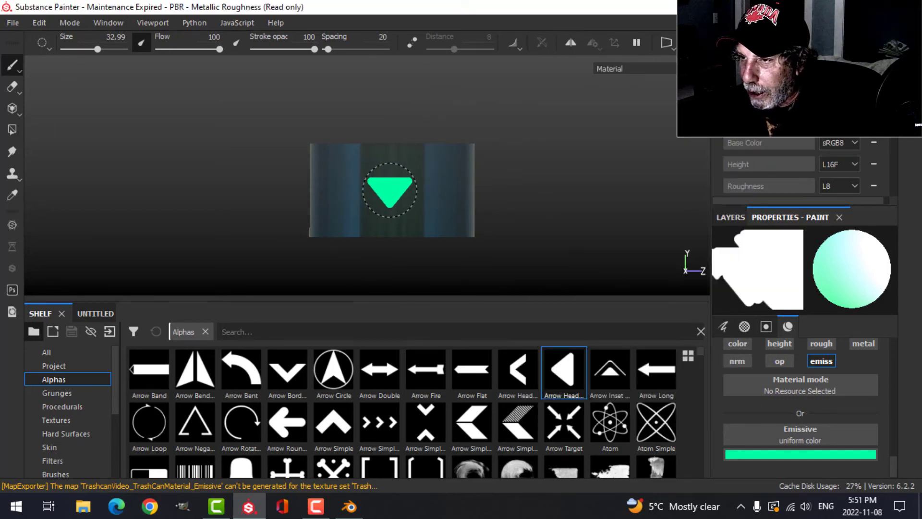
Step: Stamp one emissive arrow in the centre of each rounded end of the band
click(393, 188)
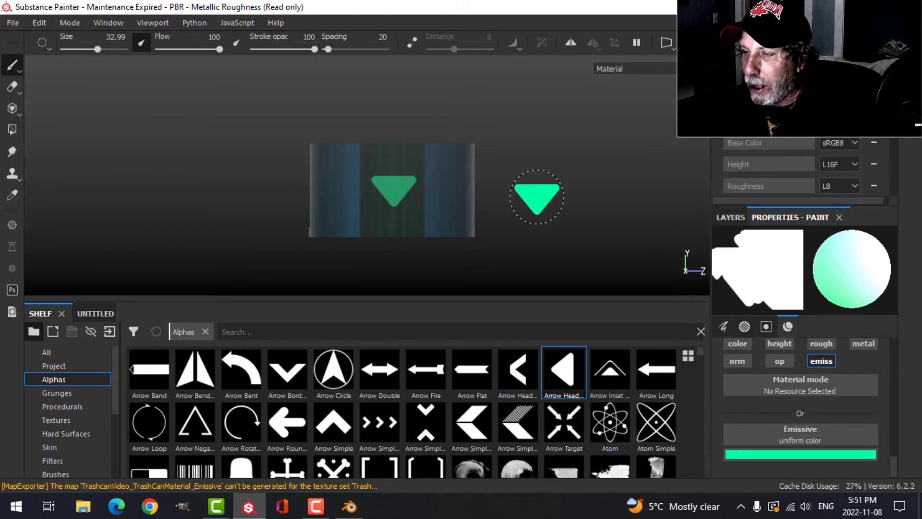
alt+drag(559, 195, 389, 212)
mouse_move(603, 210)
alt+mouse_down()
mouse_move(515, 213)
mouse_move(554, 199)
mouse_move(280, 154)
mouse_move(486, 177)
mouse_move(437, 162)
alt+mouse_up()
click(432, 150)
Step: Raise the main shader's emissive intensity to about 17
click(910, 86)
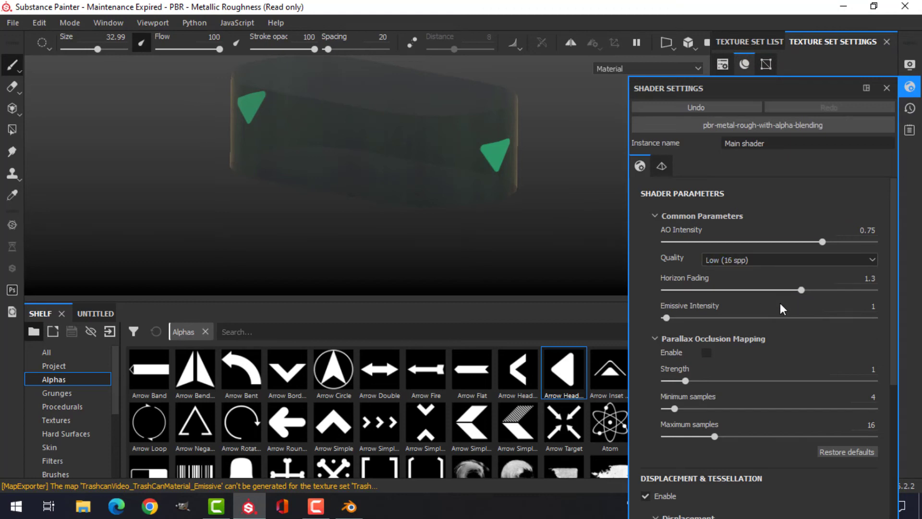
drag(666, 318, 700, 318)
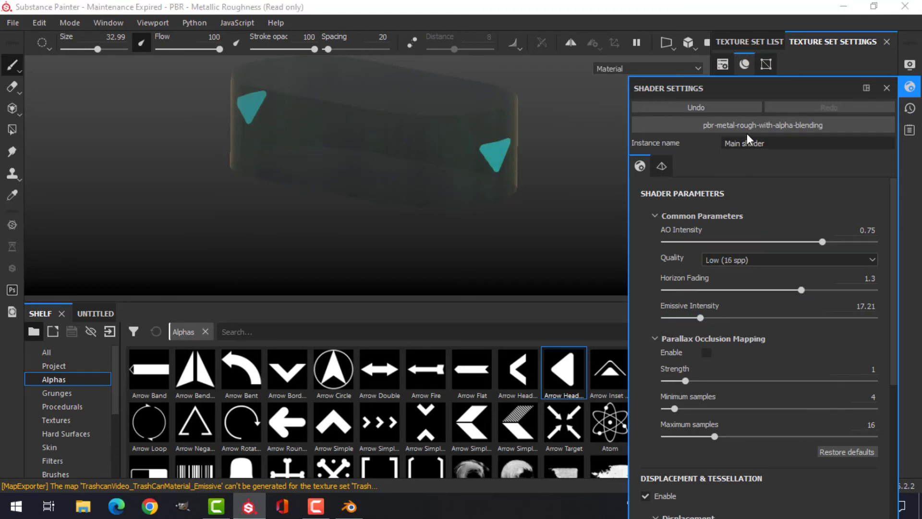
Step: Activate post effects with Glare enabled, set the glare shape to Bloom and view the glowing arrows
click(910, 66)
scroll(756, 350, down, 8)
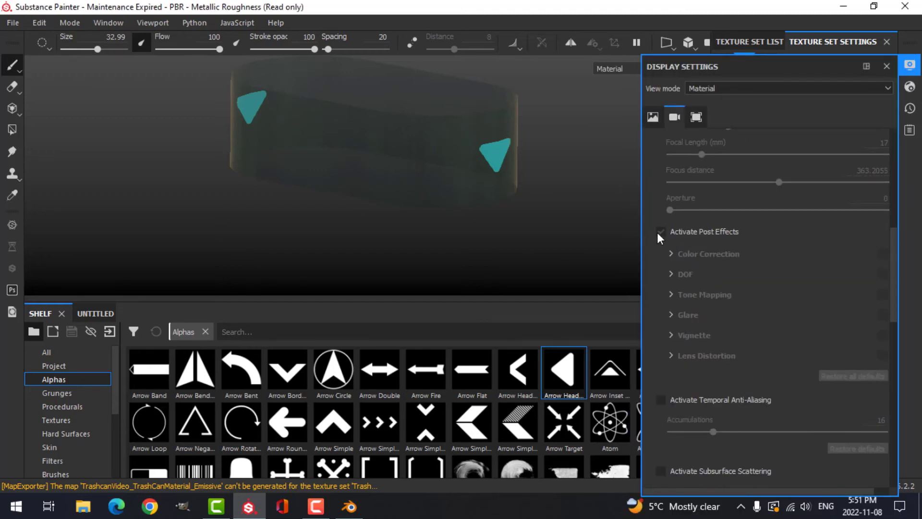
click(658, 232)
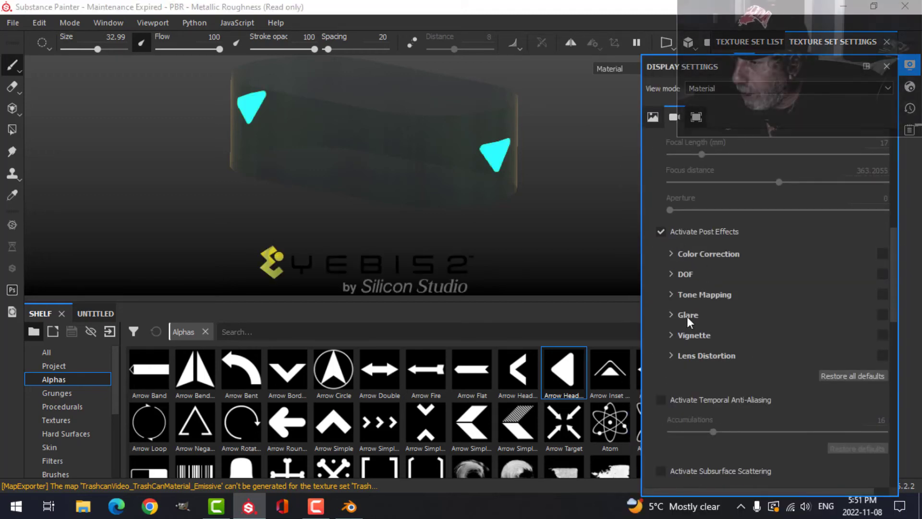
click(883, 314)
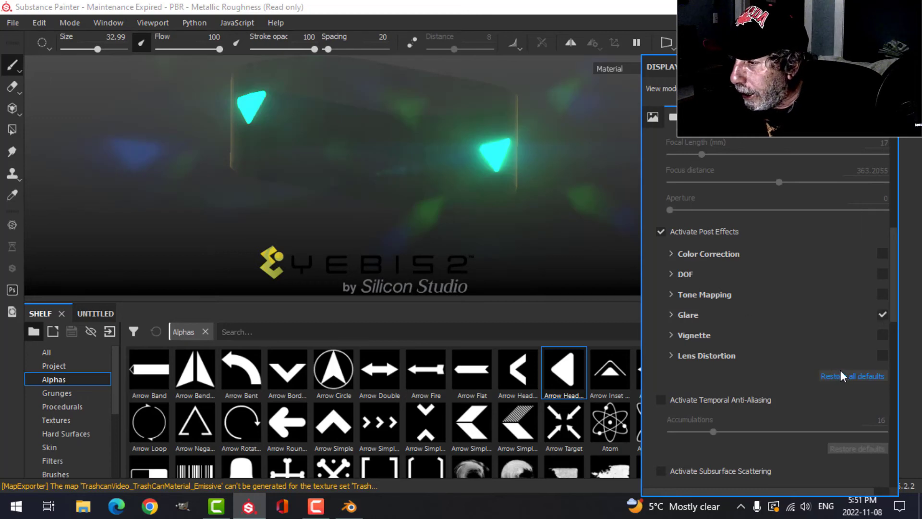
click(673, 313)
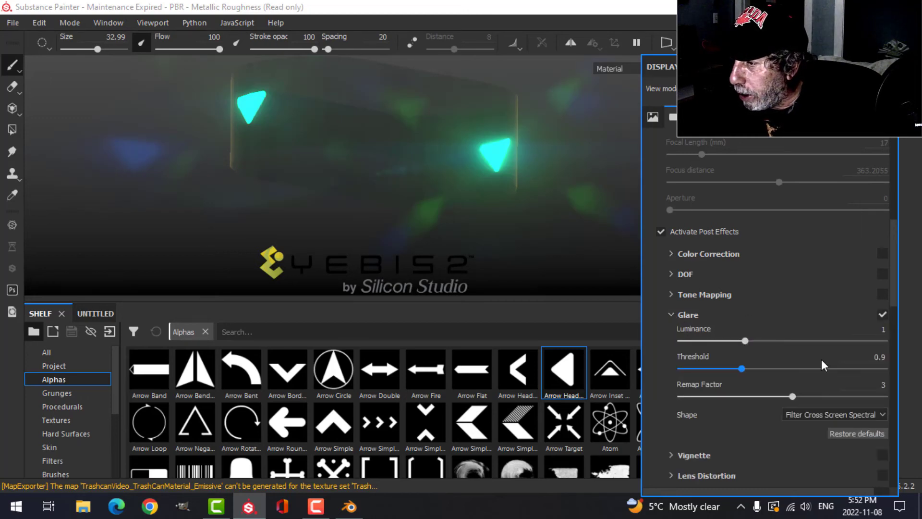
click(837, 413)
click(824, 425)
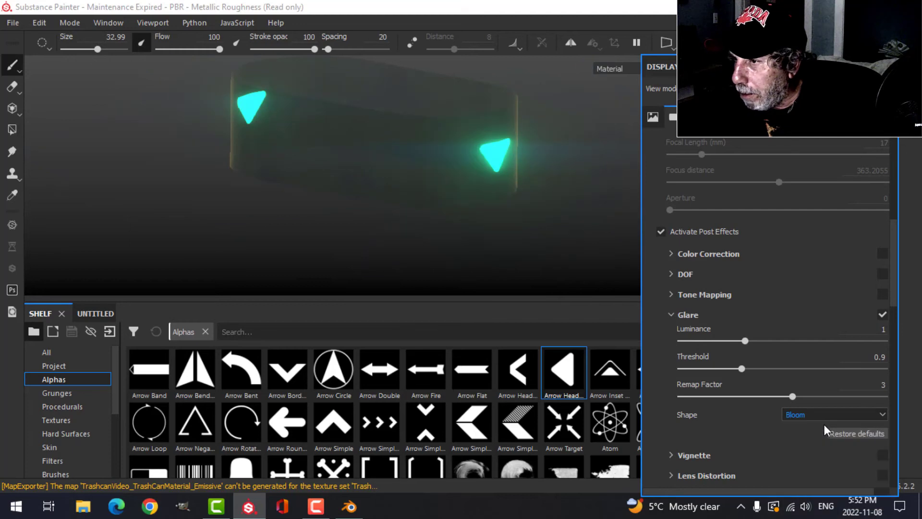
mouse_move(546, 191)
alt+mouse_down()
mouse_move(406, 159)
mouse_move(496, 190)
mouse_move(437, 171)
mouse_move(307, 177)
mouse_move(455, 193)
mouse_move(485, 212)
mouse_move(375, 216)
mouse_move(412, 200)
mouse_move(420, 212)
mouse_move(376, 200)
mouse_move(398, 226)
alt+mouse_up()
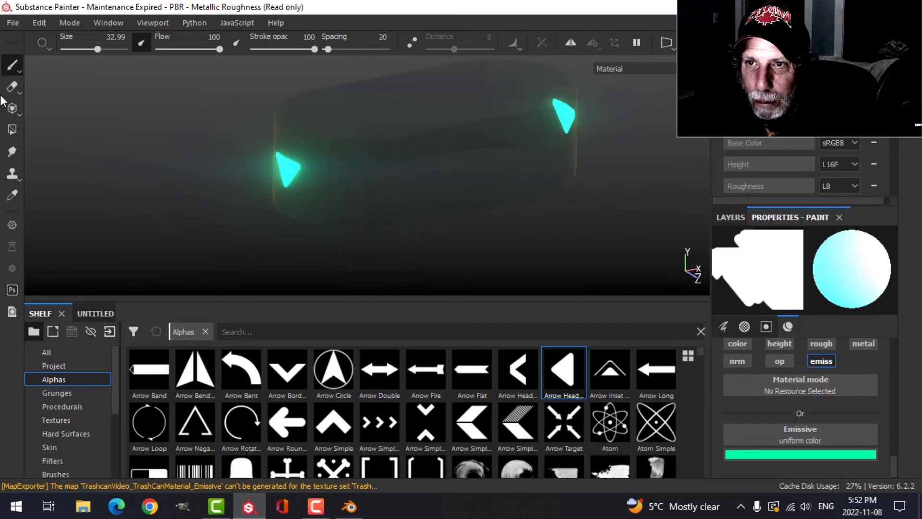
Step: Compare the output maps of the PBR Metallic Roughness and PBR Metallic Roughness Opacity texture export templates
click(12, 23)
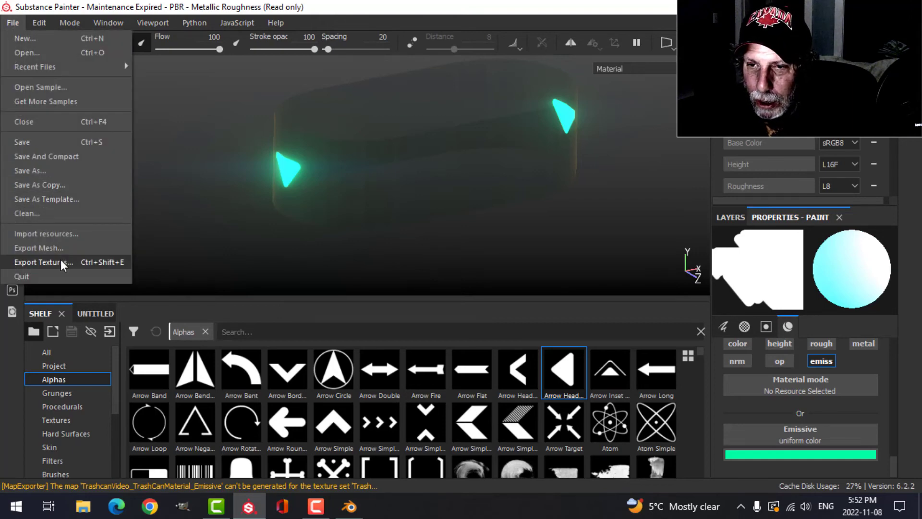
click(150, 237)
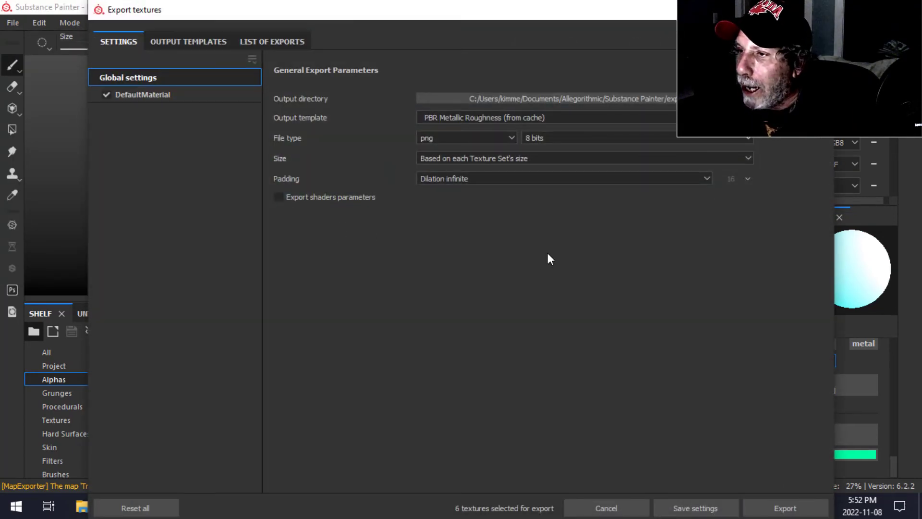
click(180, 42)
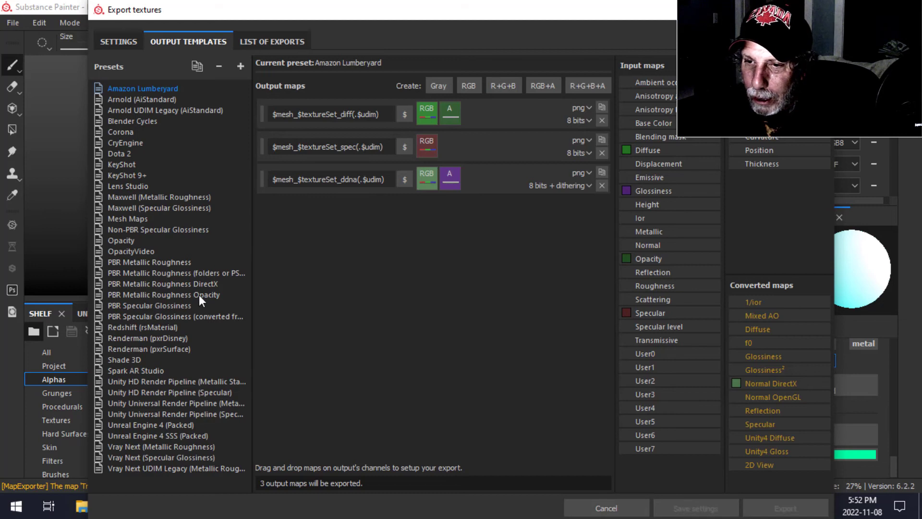
click(150, 262)
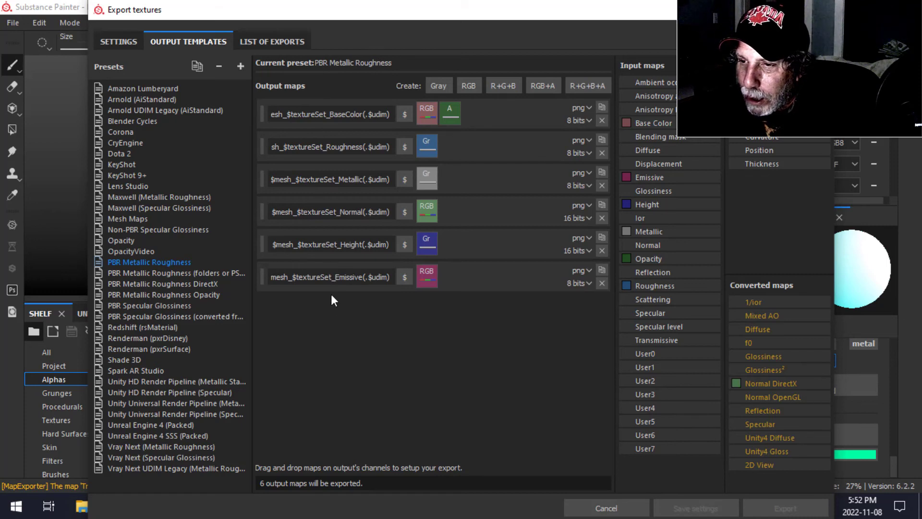
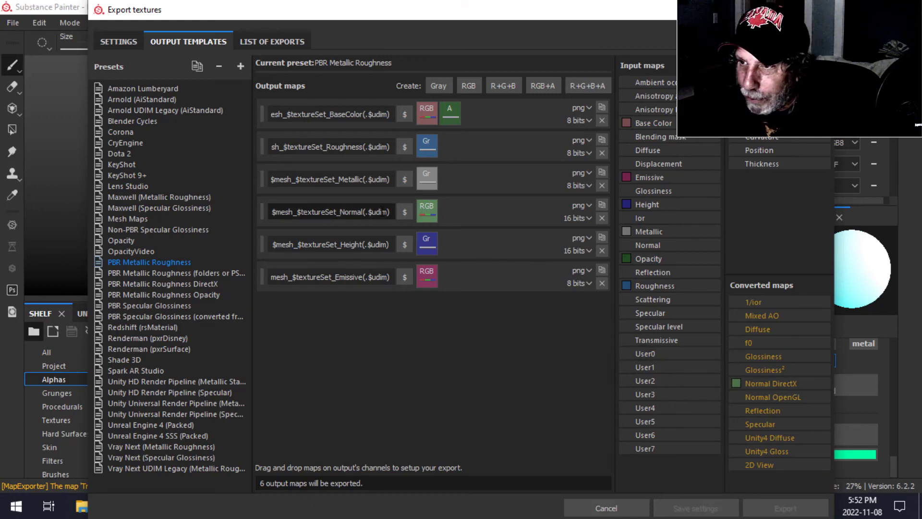
click(206, 294)
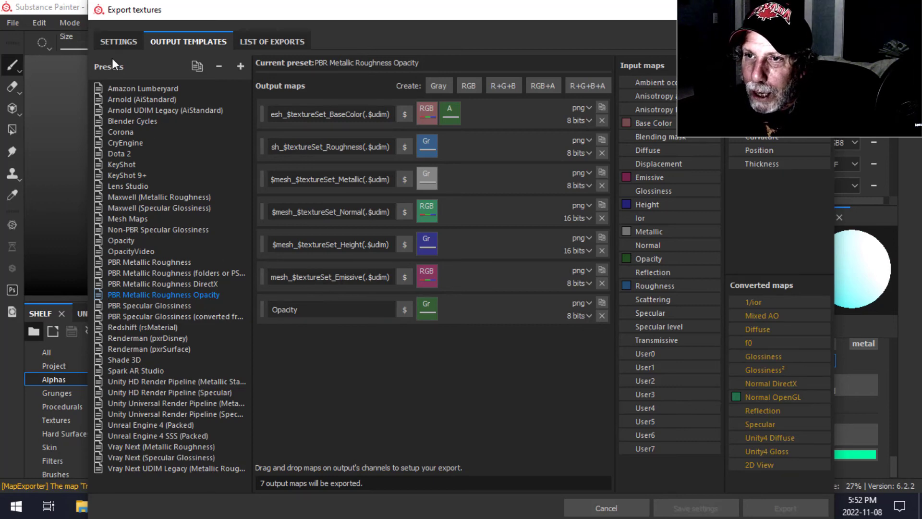
click(118, 42)
click(517, 118)
scroll(514, 202, up, 5)
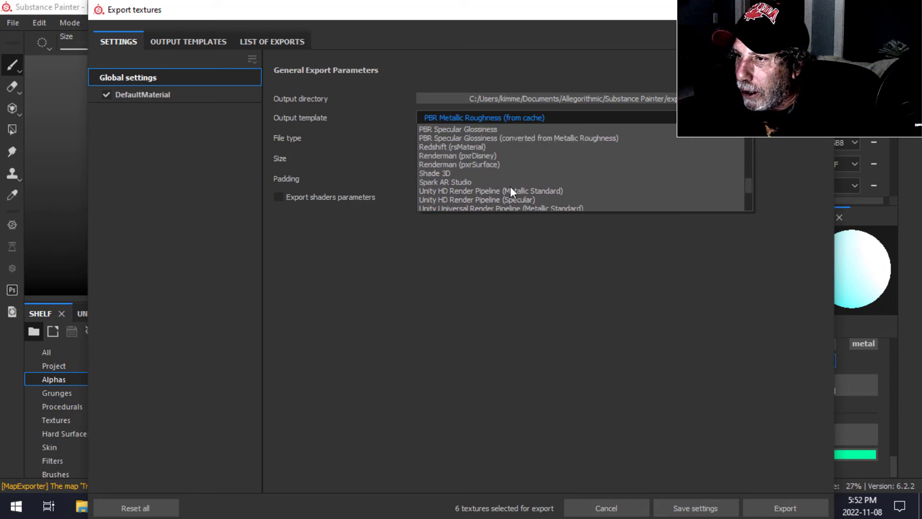
scroll(512, 186, up, 2)
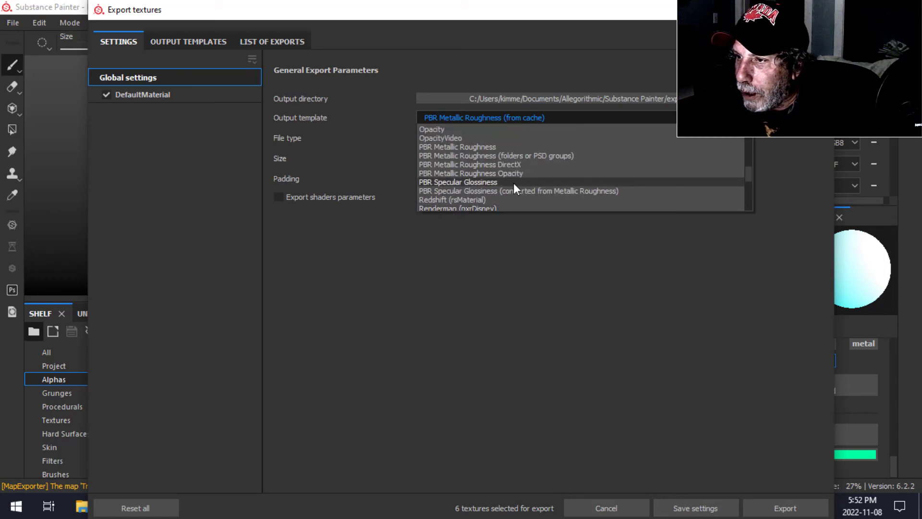
click(515, 174)
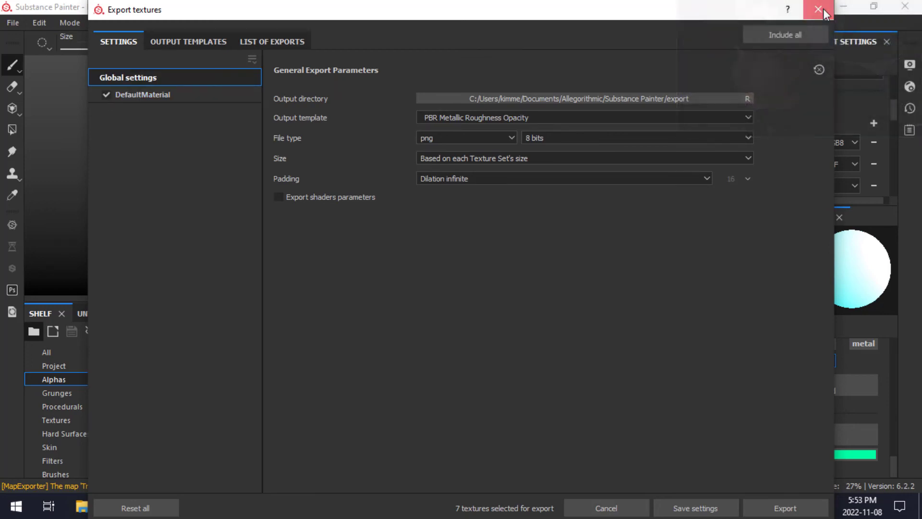
click(818, 10)
Step: Rename the DefaultMaterial texture set as TrashGlass
click(749, 42)
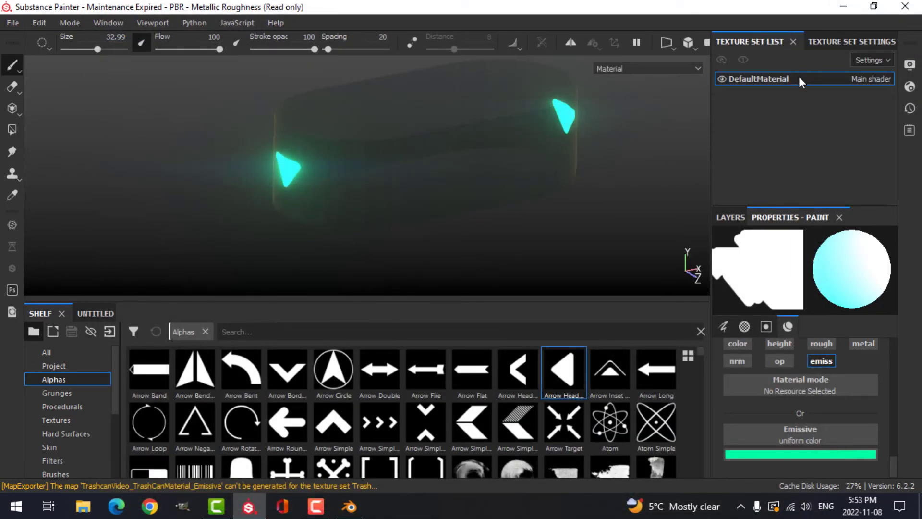
double_click(759, 81)
text(Tras)
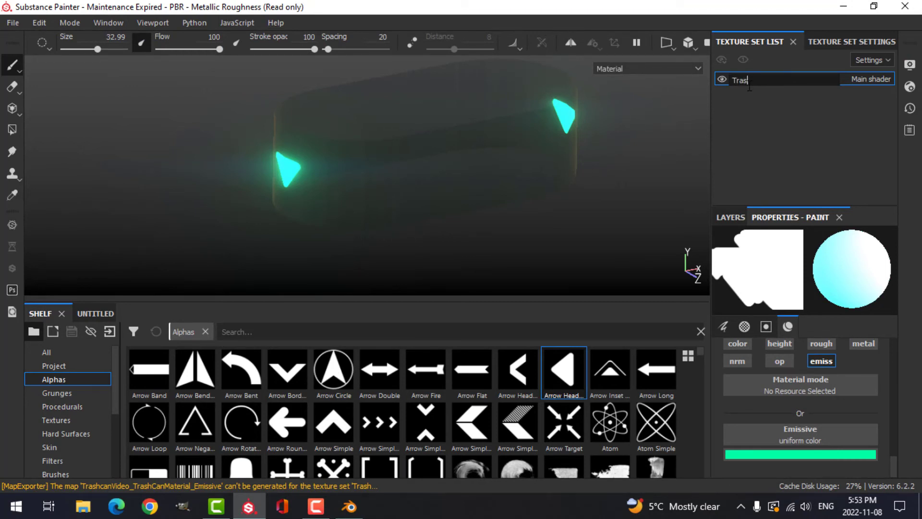
text(hGlass)
key(Return)
Step: Open the texture export settings and set the output template to PBR Metallic Roughness Opacity
click(13, 23)
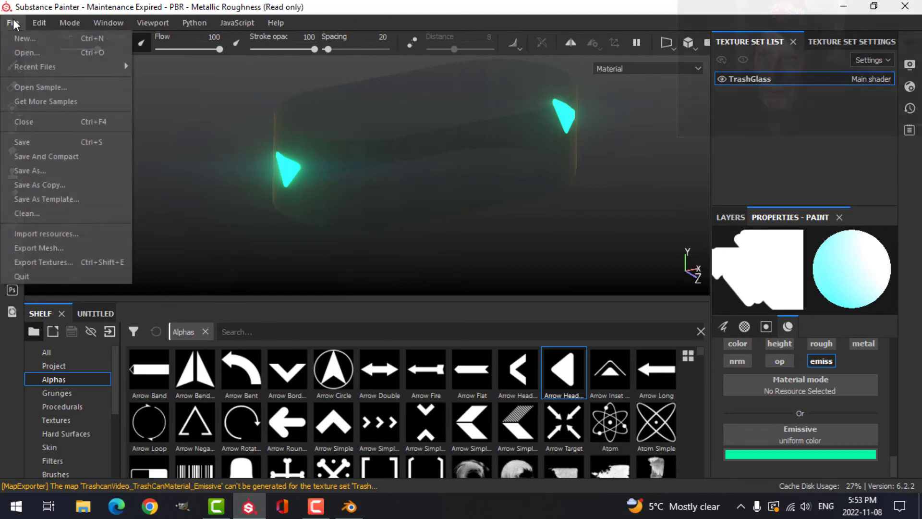
click(54, 261)
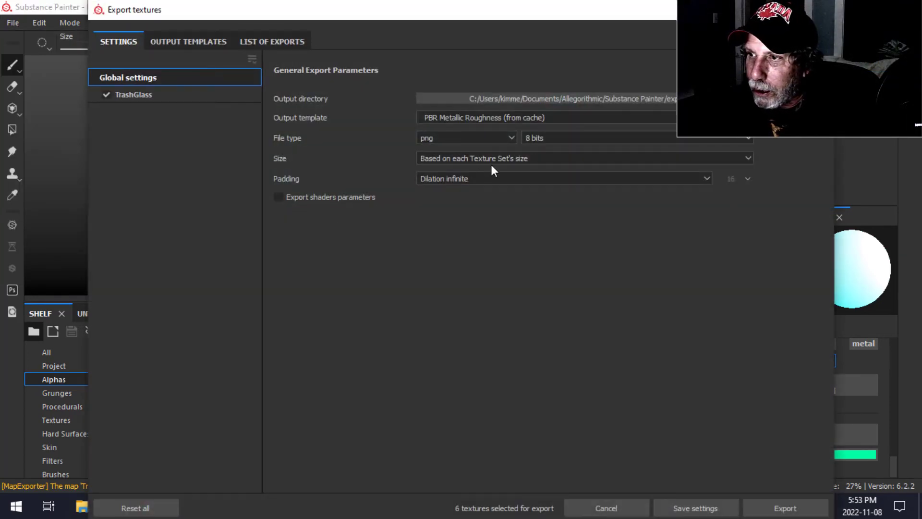
click(468, 117)
scroll(476, 170, up, 3)
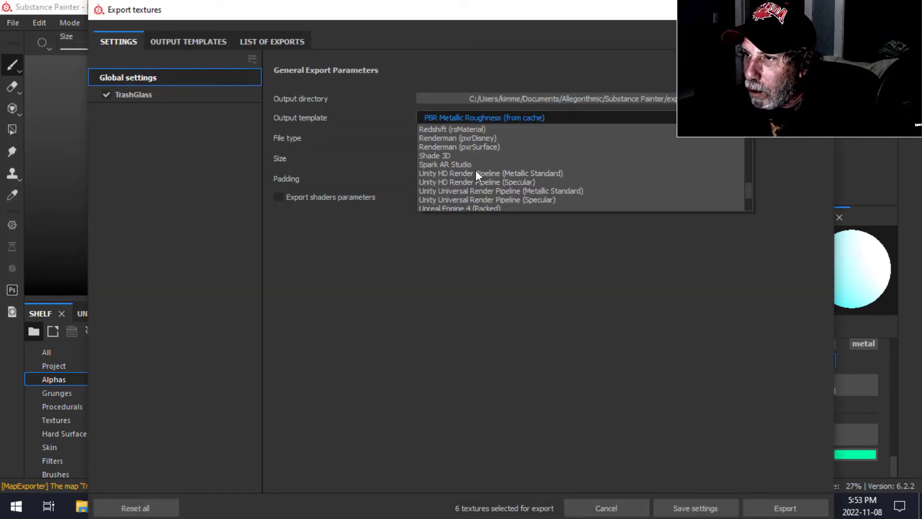
click(492, 129)
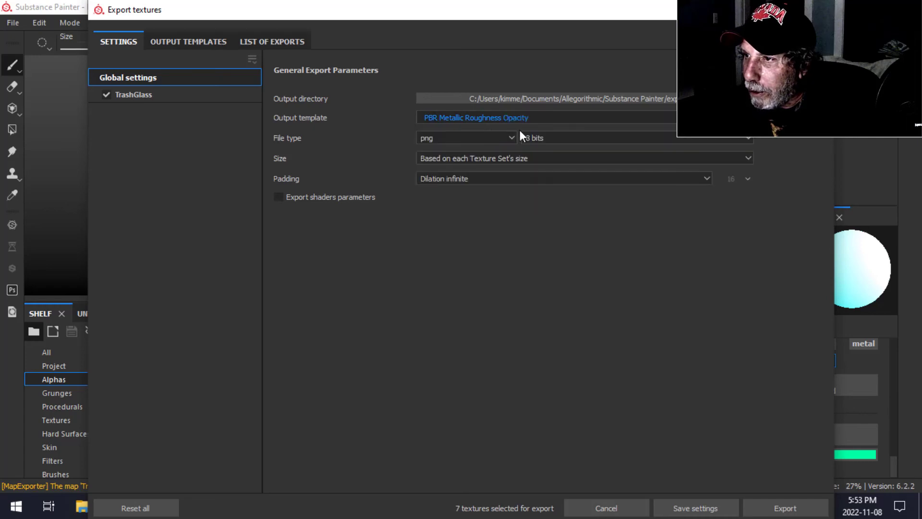
Step: Choose the Subnautica project's TEXTURES folder as output directory, export the TrashGlass textures and close the export window
click(545, 98)
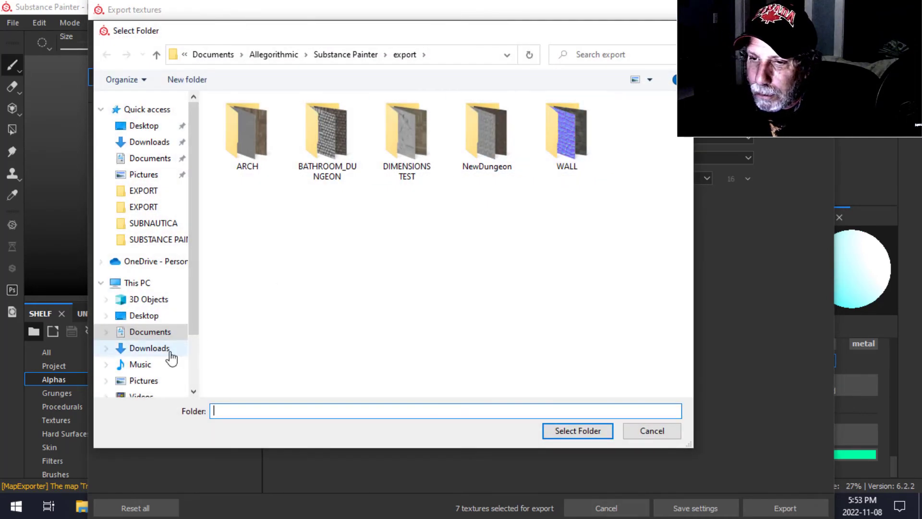
scroll(154, 354, down, 3)
click(578, 431)
click(785, 508)
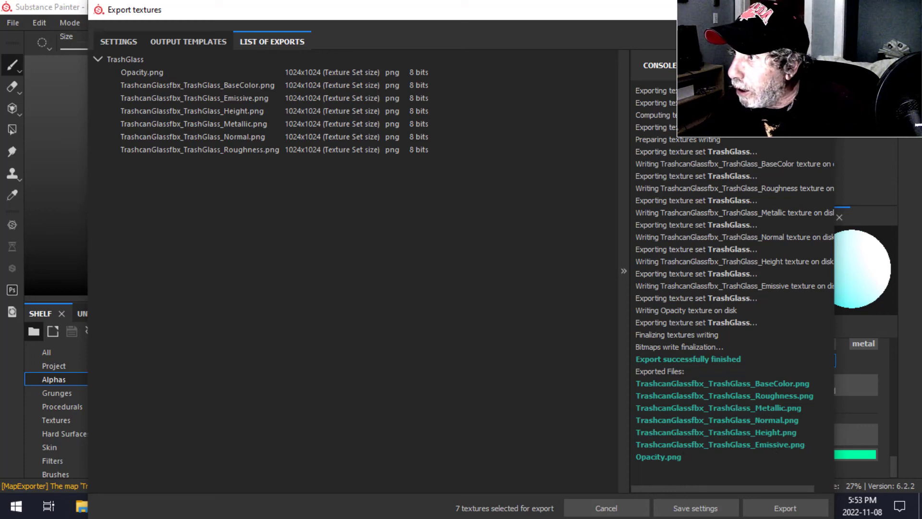
click(606, 508)
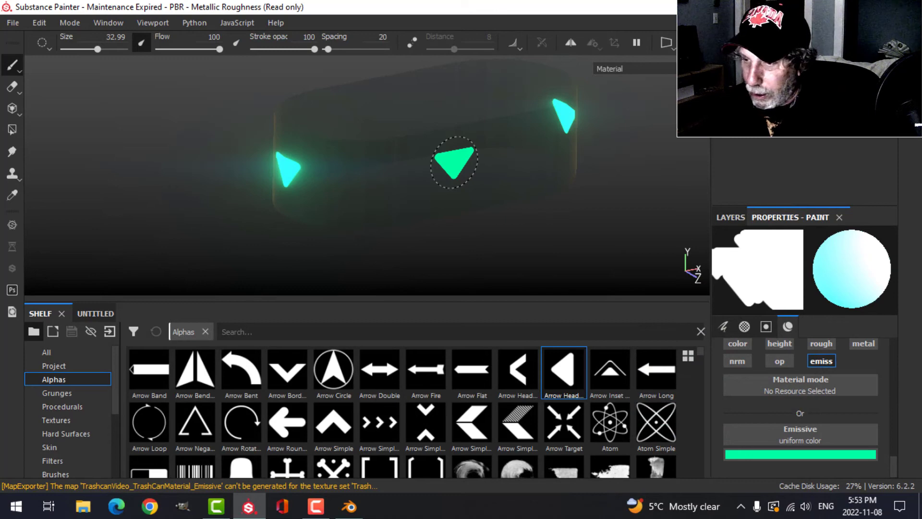
Step: Switch to Blender's Shading workspace and give the trash can's upper band a new material named TrashGlass
click(349, 506)
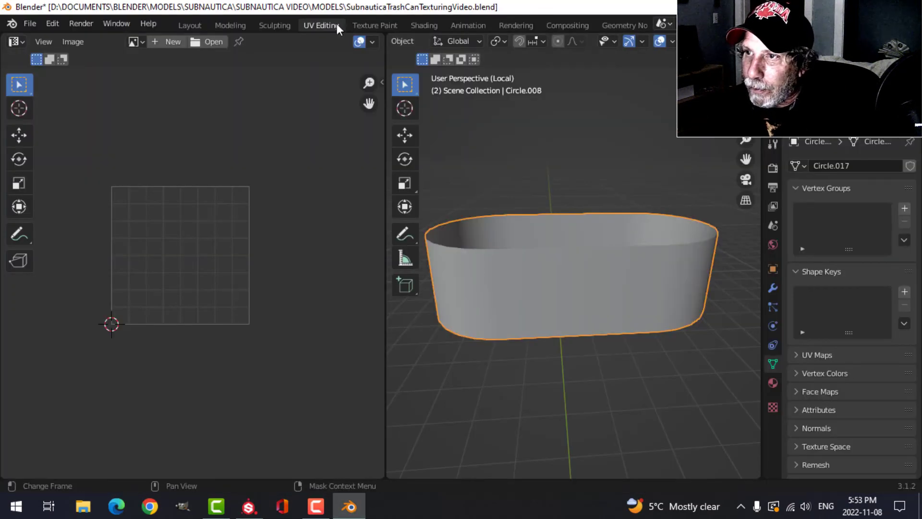
click(422, 25)
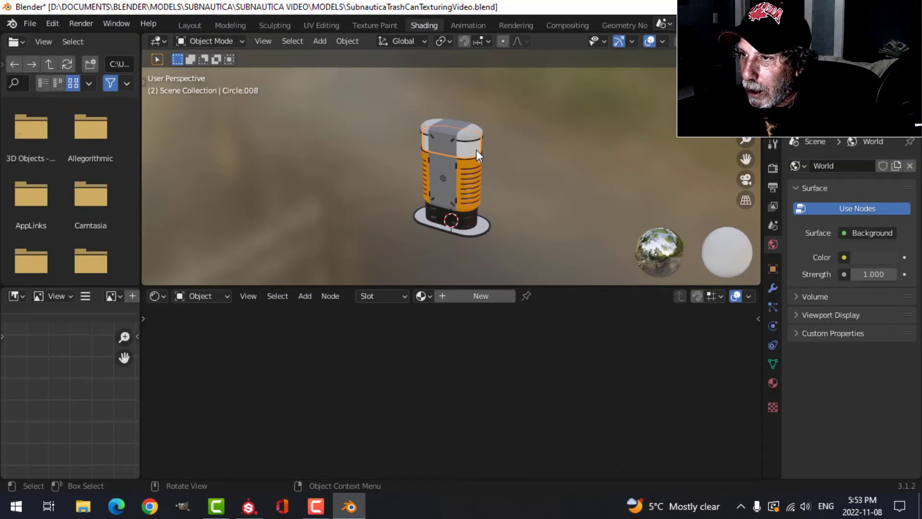
click(460, 296)
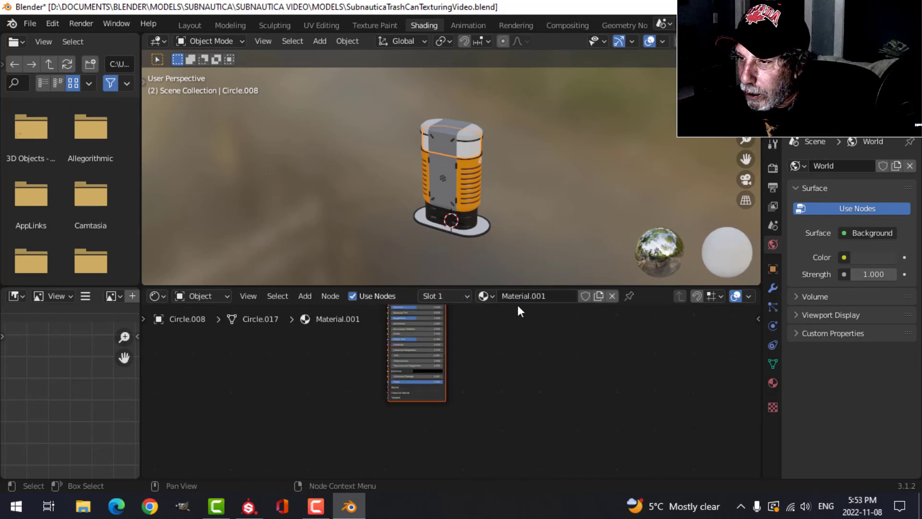
click(523, 298)
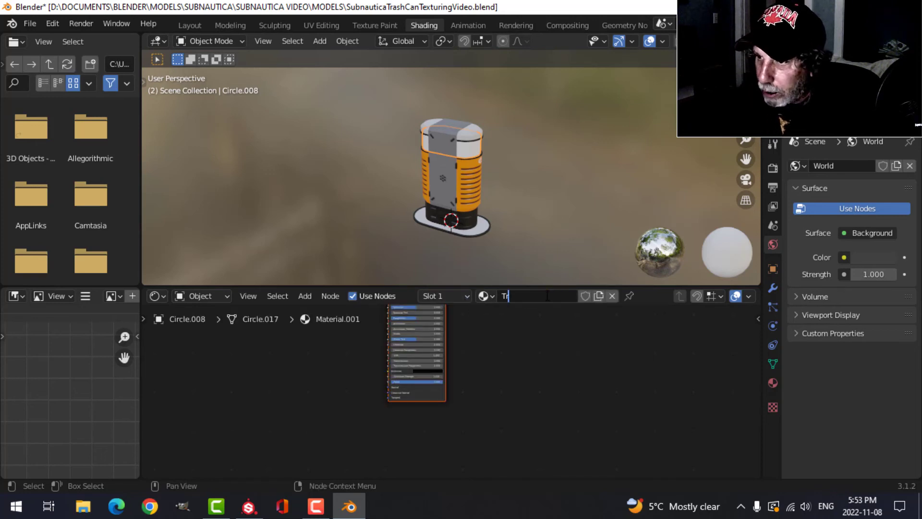
text(TrashGlas)
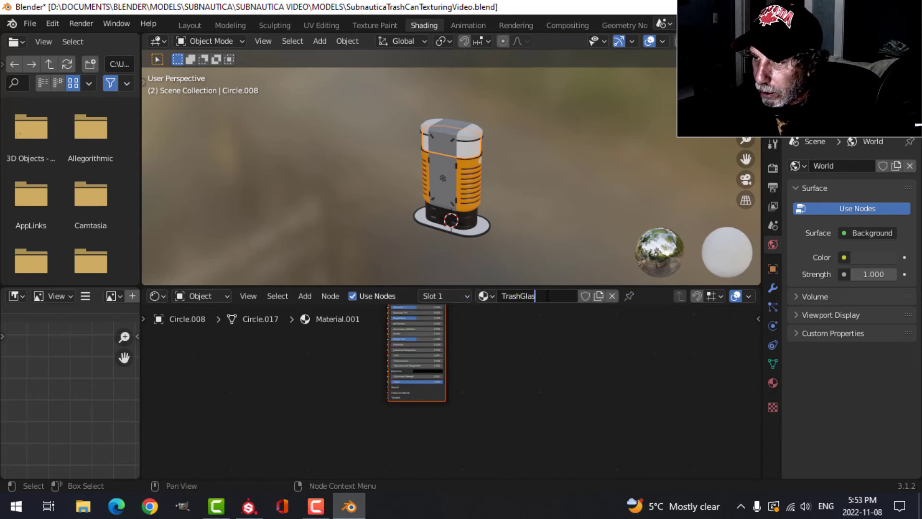
text(s)
key(Return)
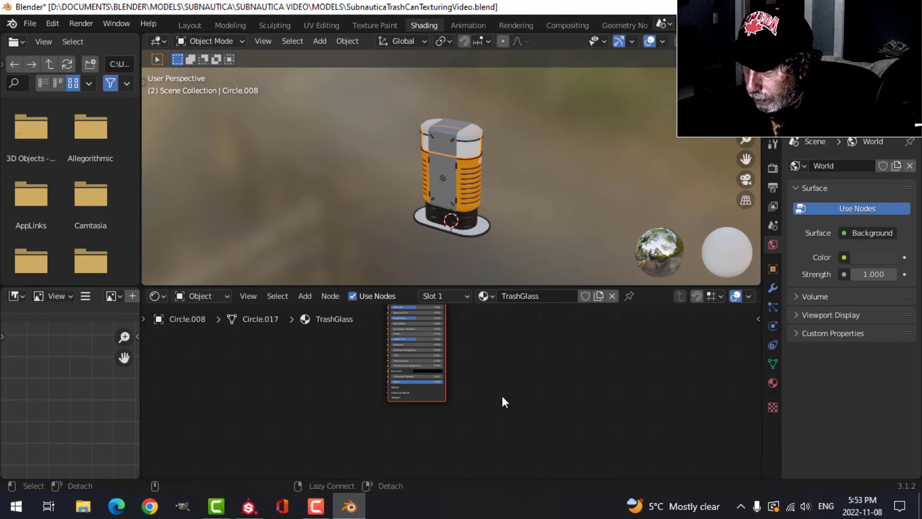
Step: Run Principled Texture Setup on the Principled BSDF with the TrashGlass BaseColor, Height, Metallic, Normal and Roughness maps, leaving out Emissive
middle_drag(496, 358, 510, 458)
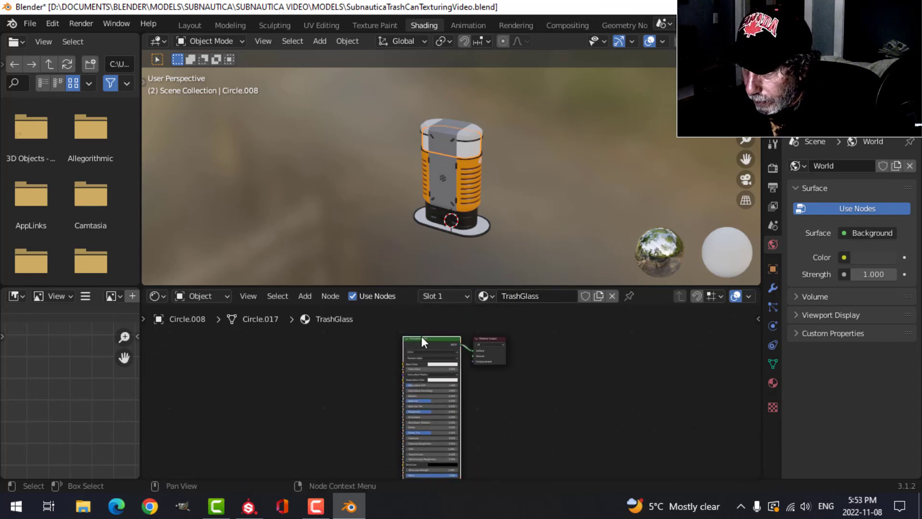
key(ctrl+shift+t)
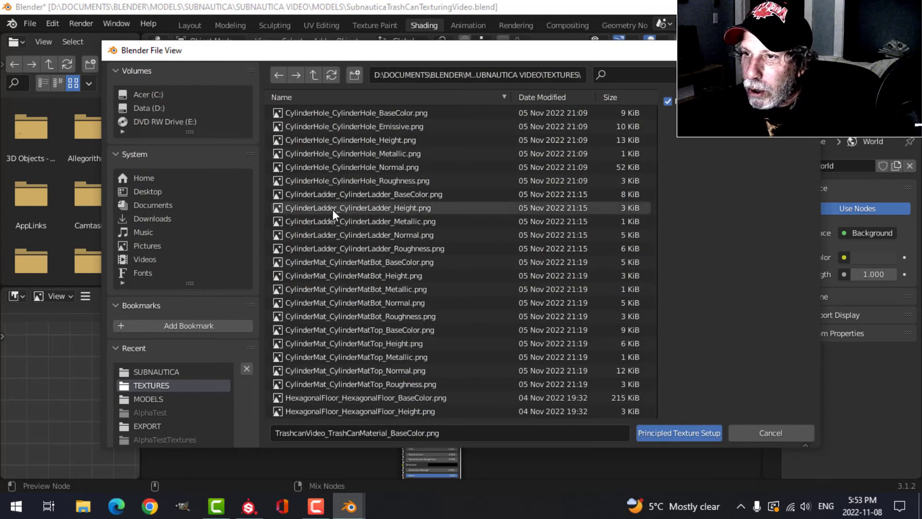
scroll(330, 216, down, 3)
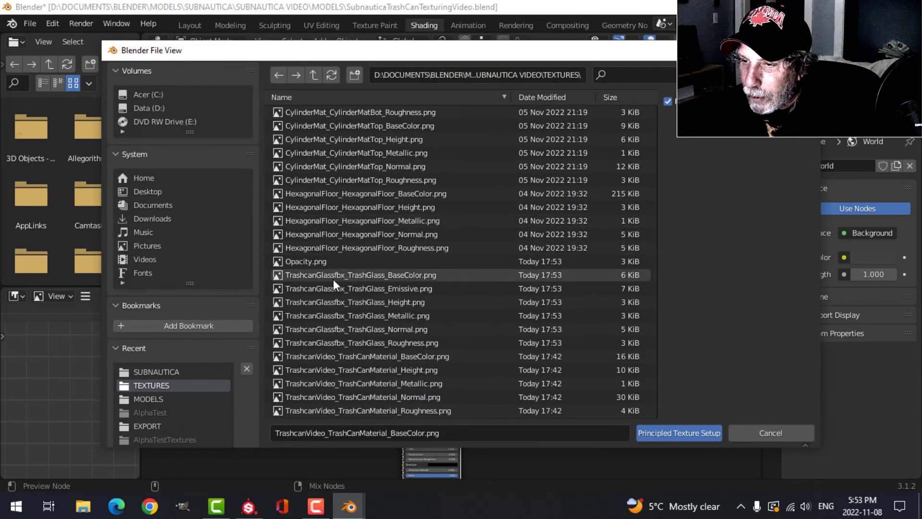
click(394, 278)
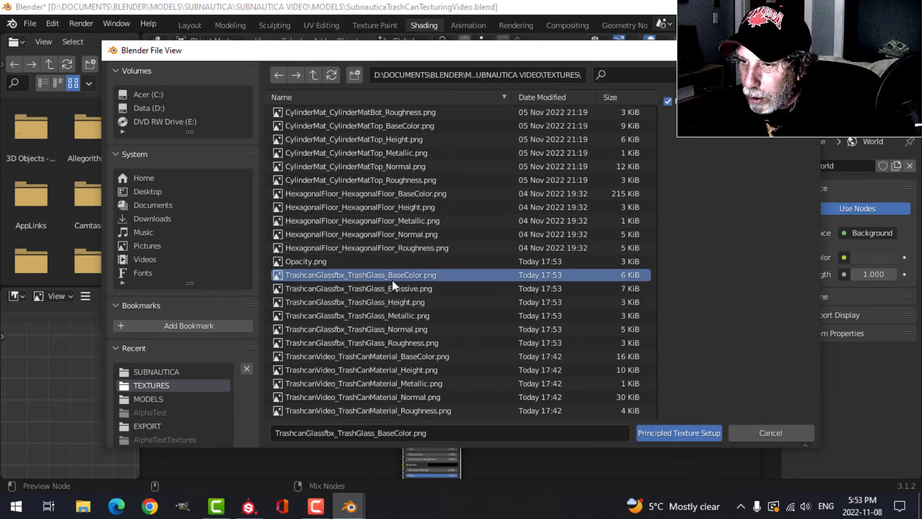
shift+click(406, 342)
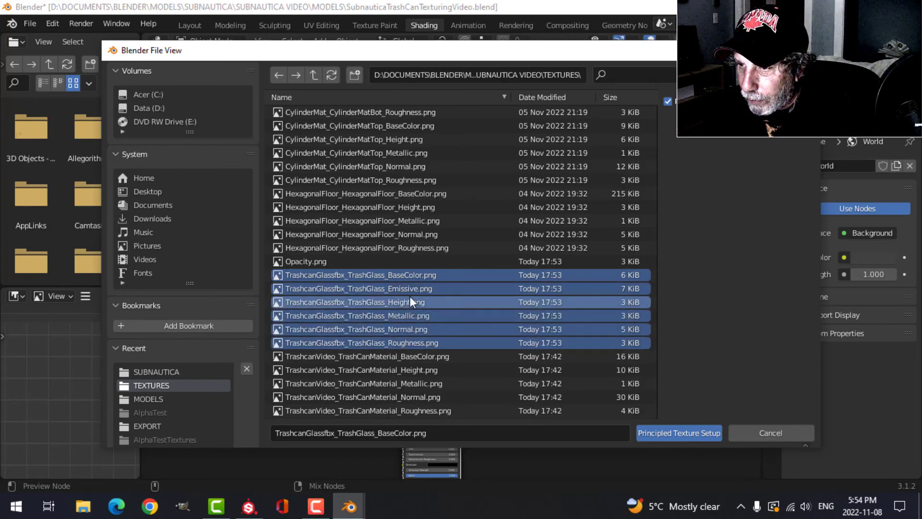
ctrl+click(408, 289)
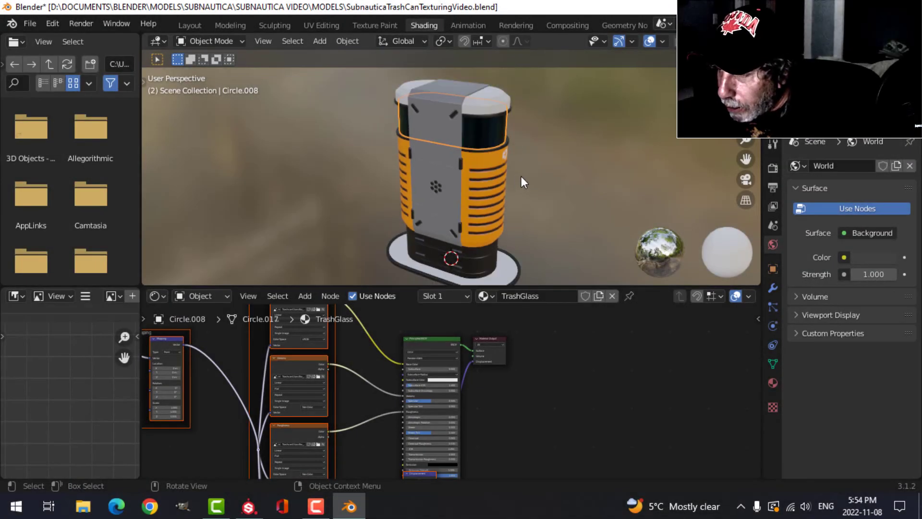
middle_drag(521, 178, 356, 156)
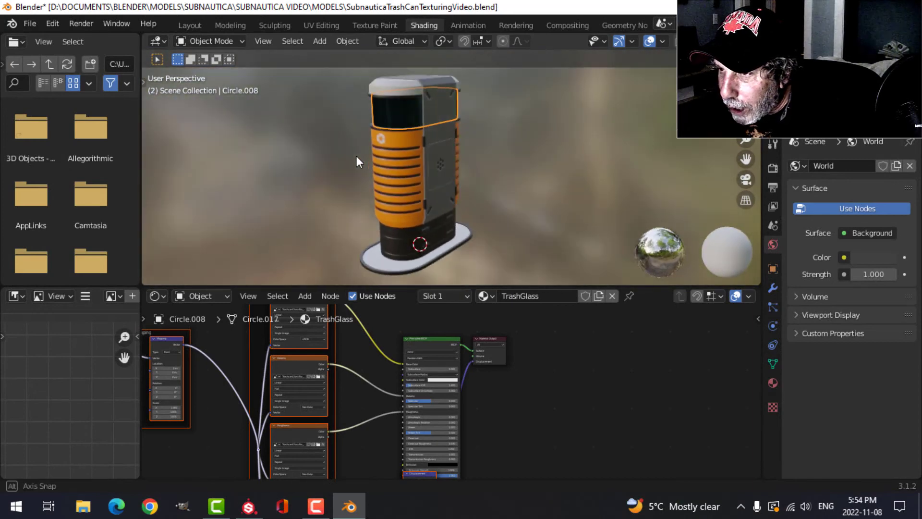
Step: Move the Material Output node well to the right of the Principled BSDF to make room between them
scroll(520, 370, down, 1)
drag(482, 348, 682, 346)
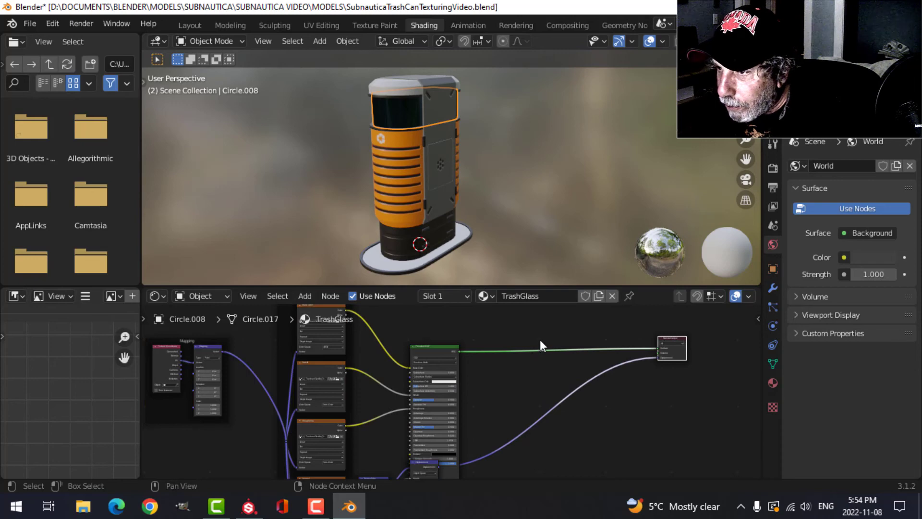
scroll(540, 340, up, 1)
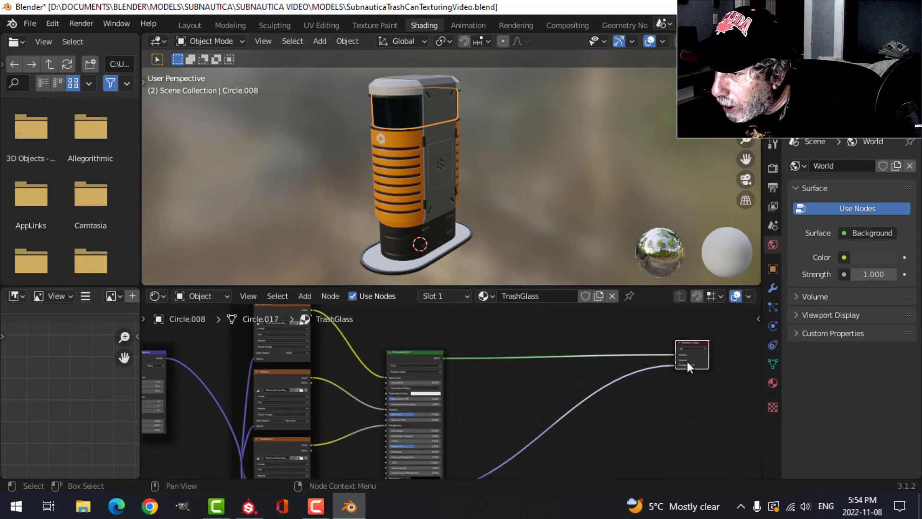
Step: Set the TrashGlass material to Alpha Blend with Alpha Hashed shadows, and enable Backface Culling and Screen Space Refraction
click(773, 383)
scroll(840, 390, down, 10)
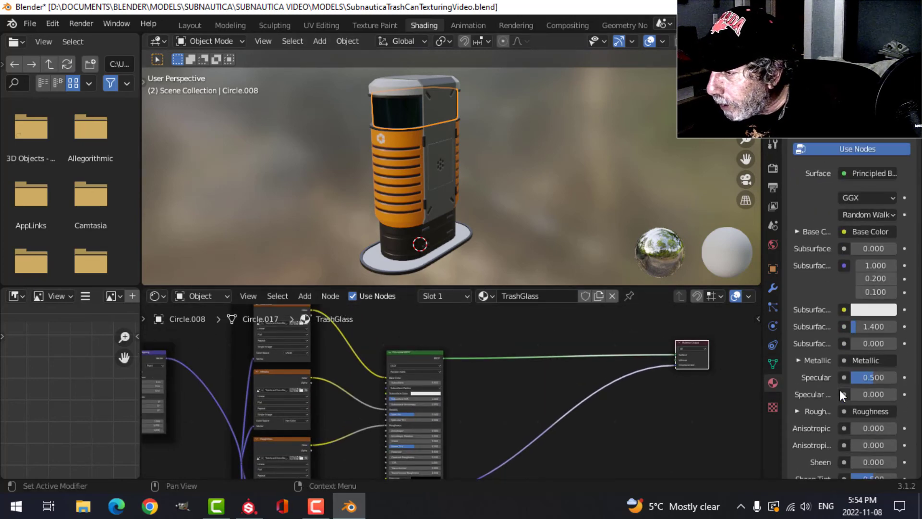
scroll(832, 388, down, 12)
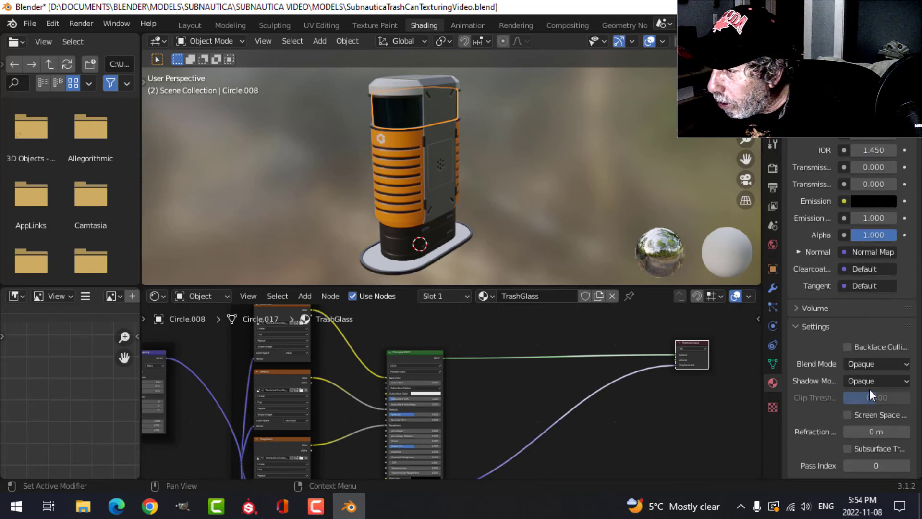
click(875, 308)
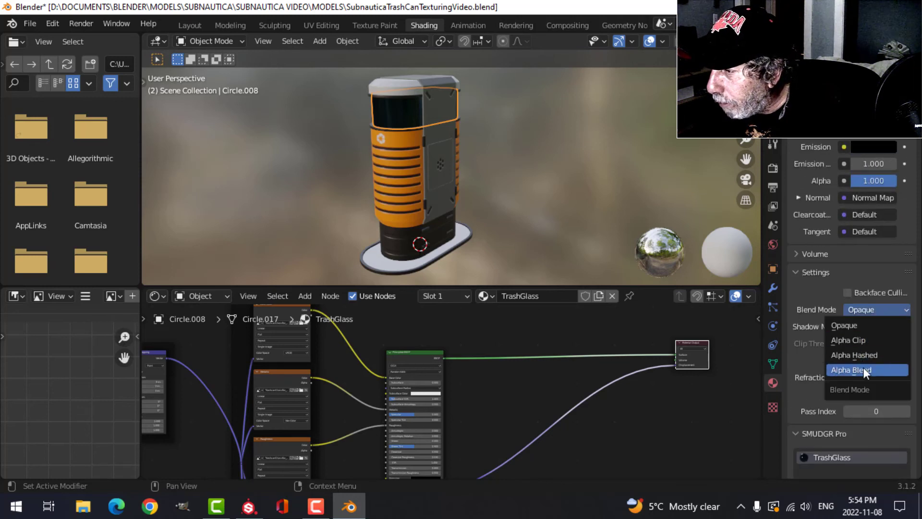
click(864, 367)
click(864, 326)
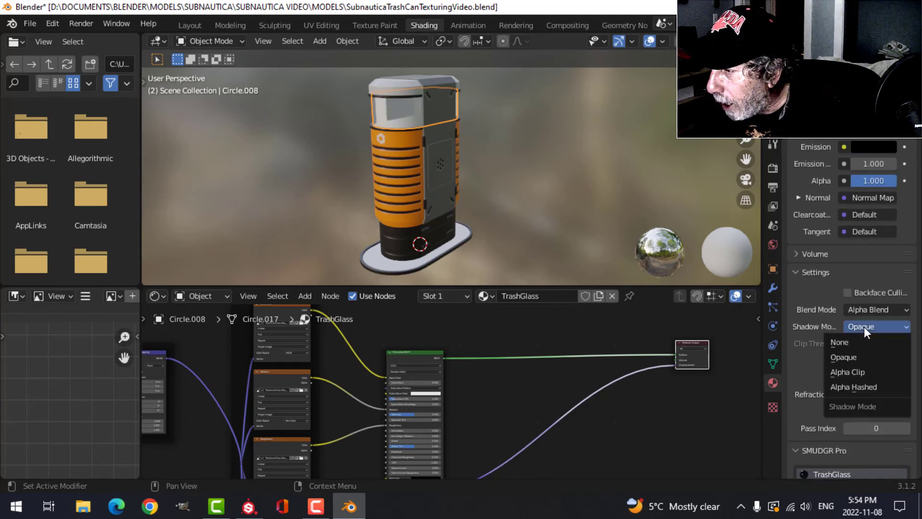
click(865, 386)
click(848, 292)
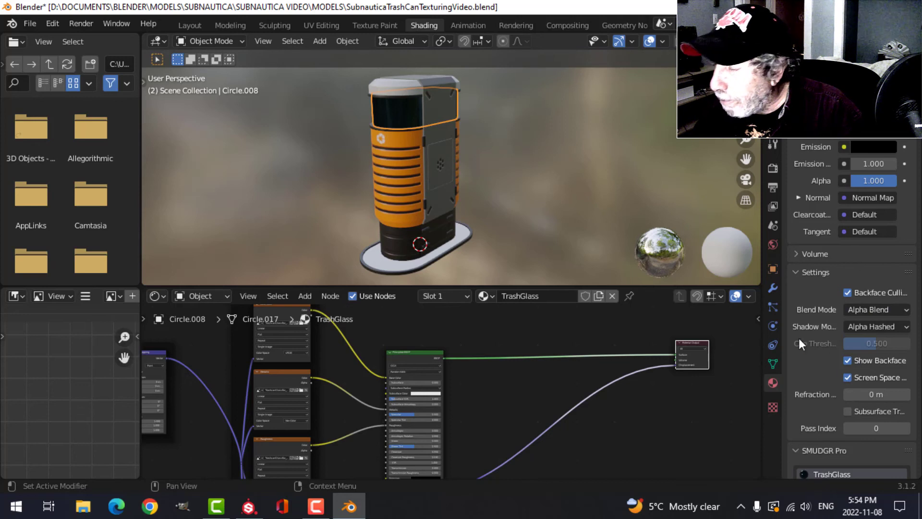
Step: Enable Ambient Occlusion, Bloom and Screen Space Reflections with Refraction in the scene's render settings
click(771, 167)
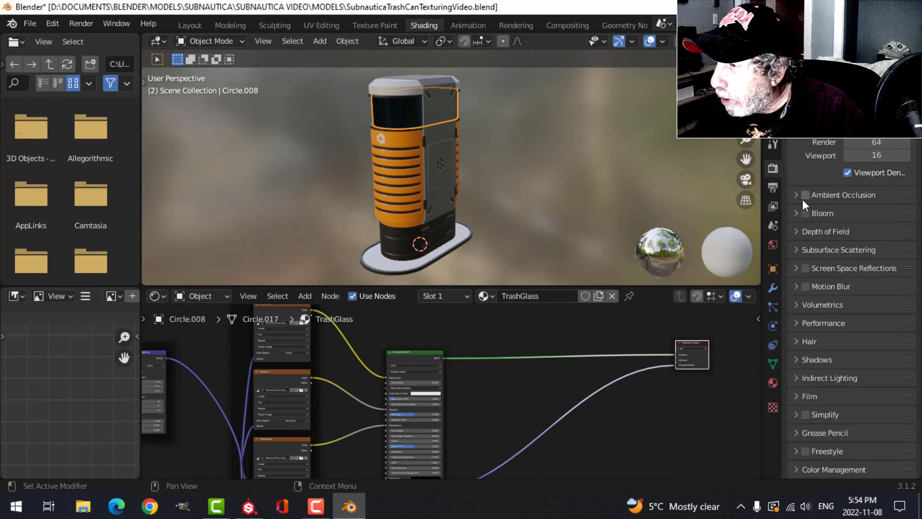
click(805, 195)
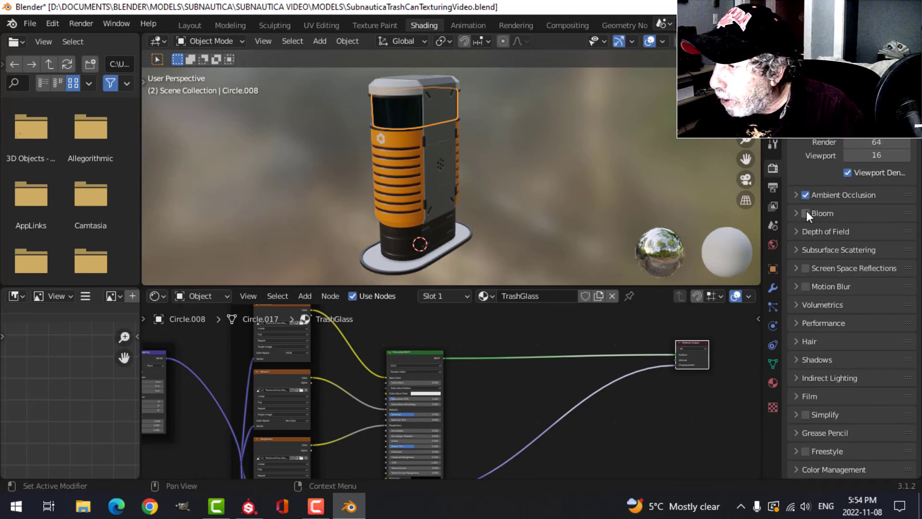
click(806, 212)
click(806, 268)
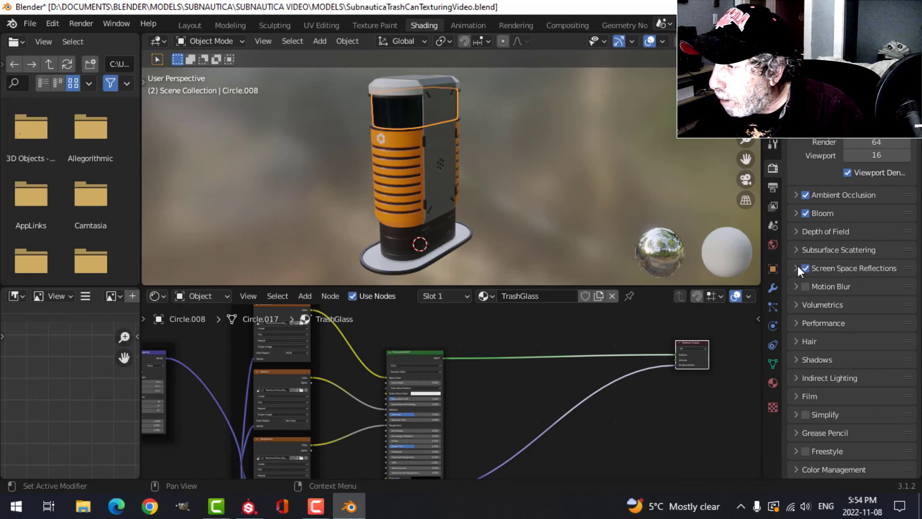
click(797, 267)
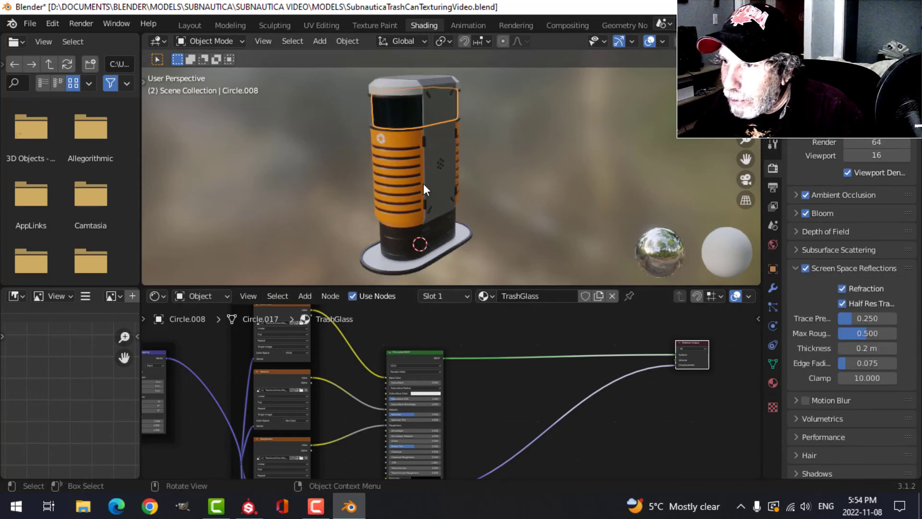
Step: Insert a Mix Shader between the Principled BSDF and the Material Output, leaving space beside the Principled BSDF
scroll(435, 154, up, 2)
scroll(434, 177, down, 2)
scroll(523, 365, down, 1)
middle_drag(523, 364, 445, 373)
scroll(468, 365, down, 1)
scroll(460, 346, up, 1)
key(shift+a)
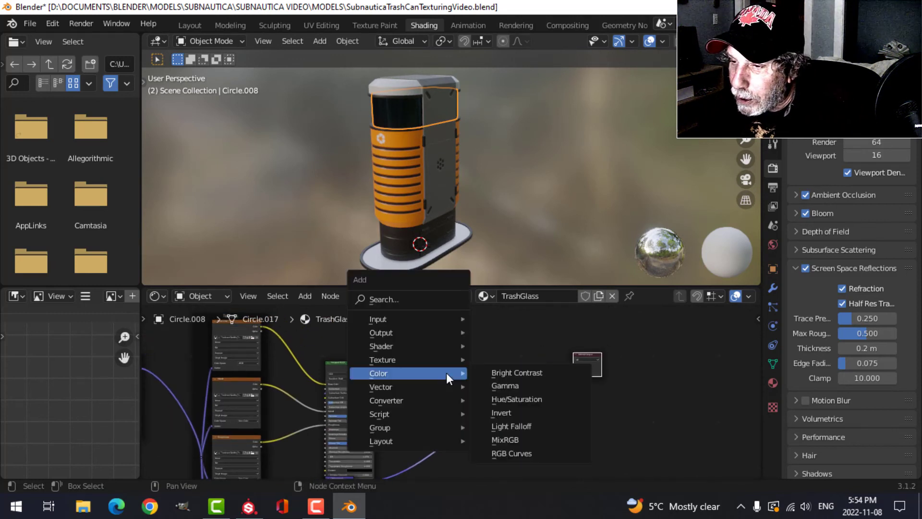
mouse_move(399, 347)
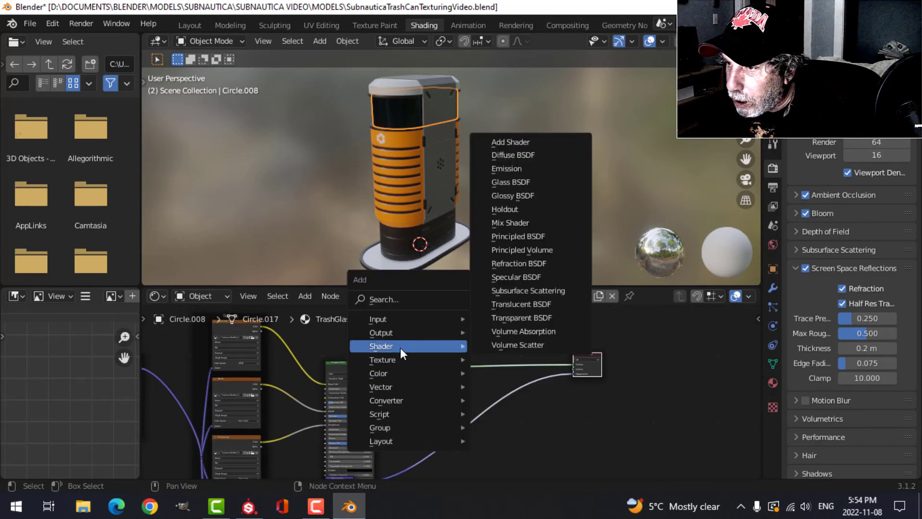
click(525, 223)
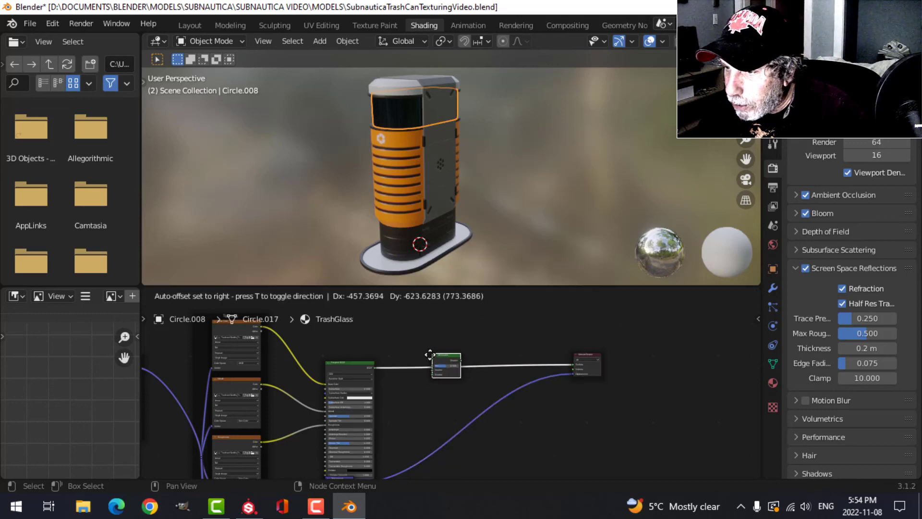
click(424, 391)
scroll(524, 379, up, 4)
middle_drag(520, 385, 475, 409)
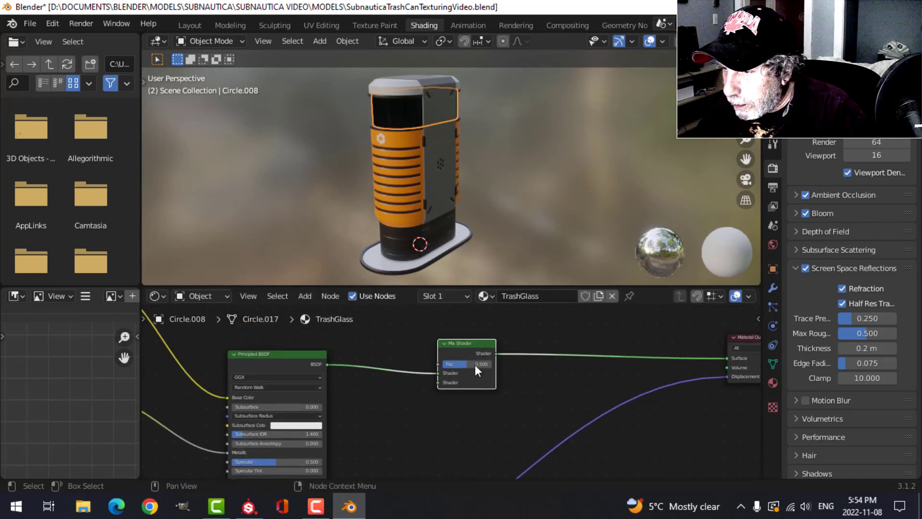
drag(470, 344, 528, 337)
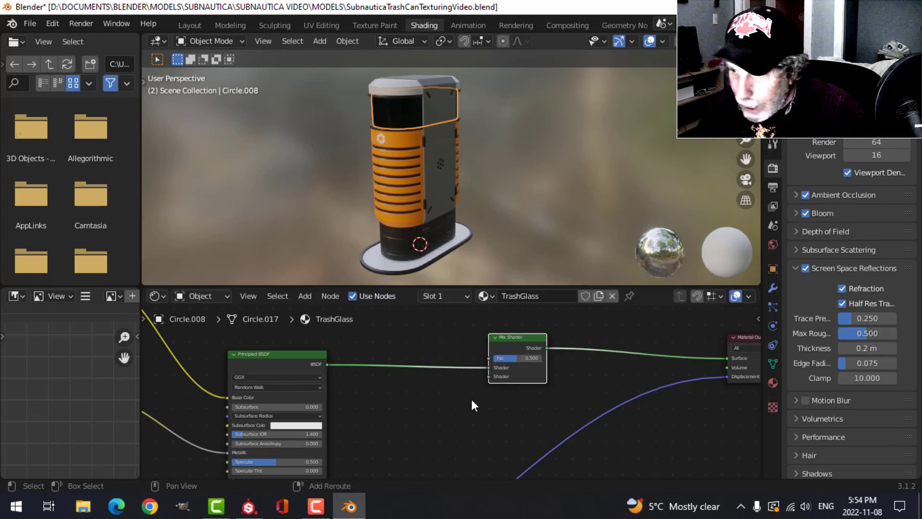
Step: Add a Transparent BSDF below the Principled BSDF's output link and connect it to the Mix Shader's second shader input
key(shift+a)
mouse_move(425, 380)
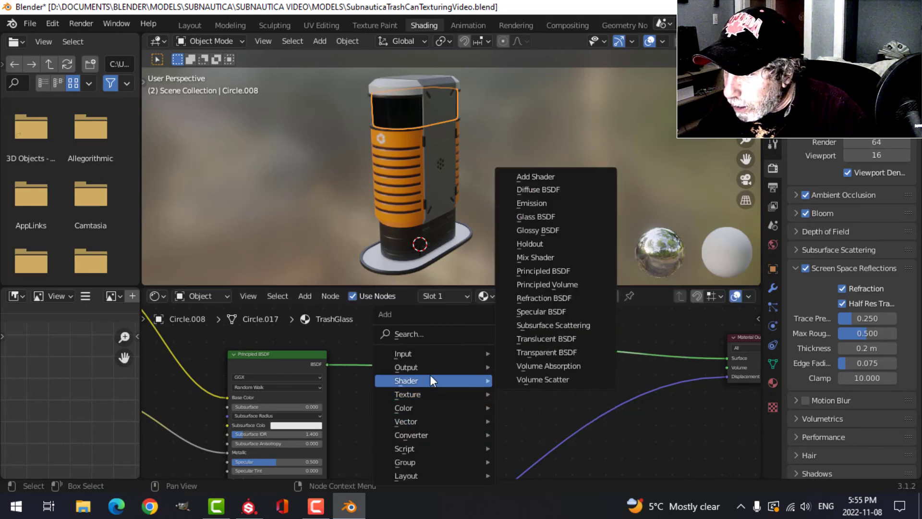
click(518, 353)
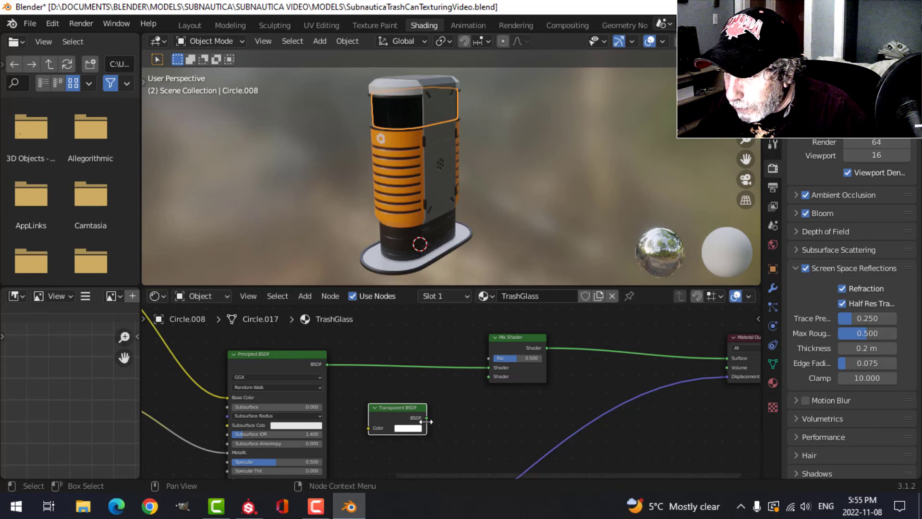
drag(426, 418, 490, 376)
scroll(454, 332, down, 2)
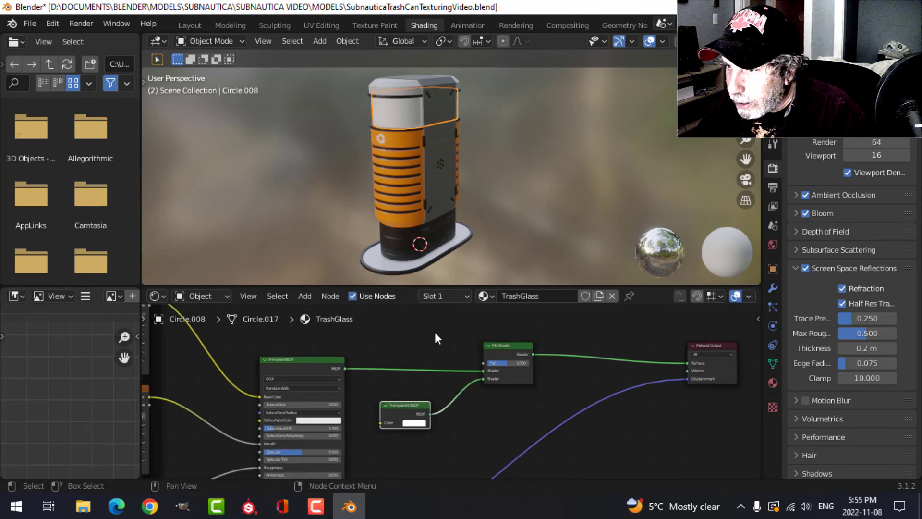
Step: Add an Image Texture with Opacity.png above the Principled BSDF and connect its Color to the Mix Shader's Fac
middle_drag(437, 323, 451, 381)
key(shift+a)
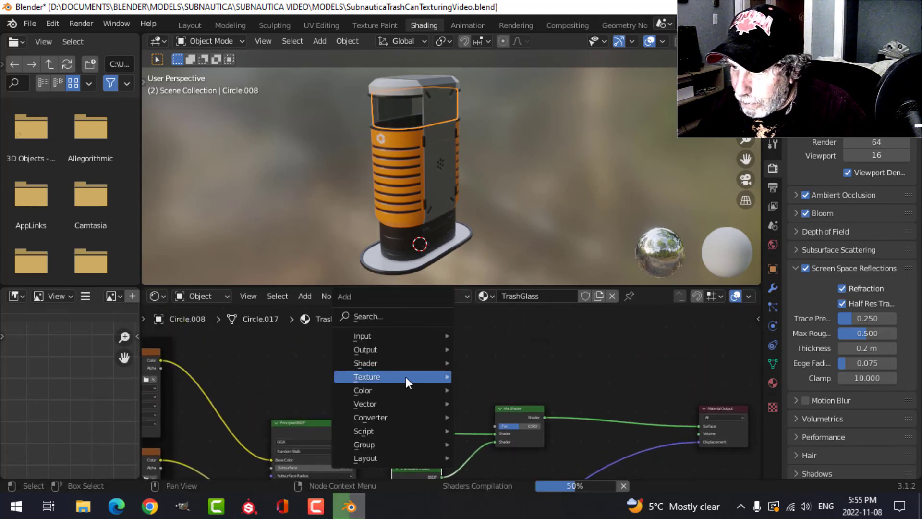
mouse_move(404, 377)
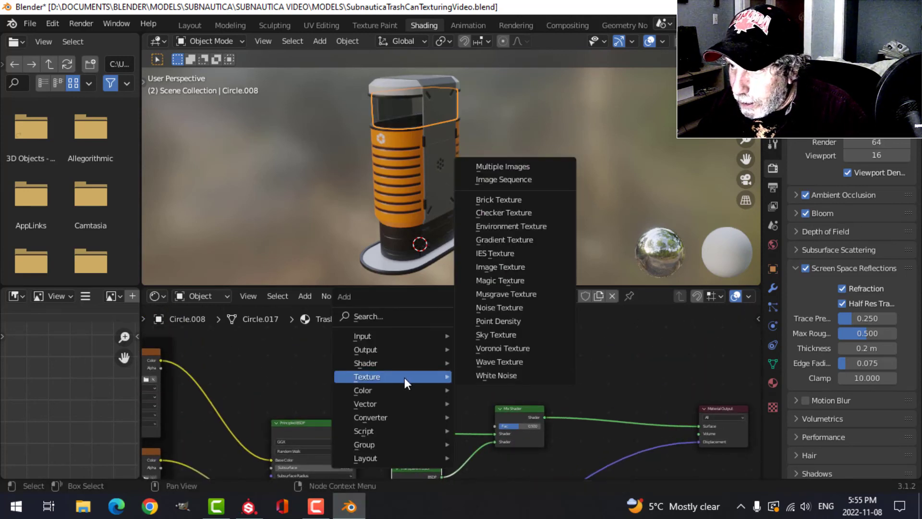
click(517, 268)
click(360, 326)
scroll(384, 341, up, 2)
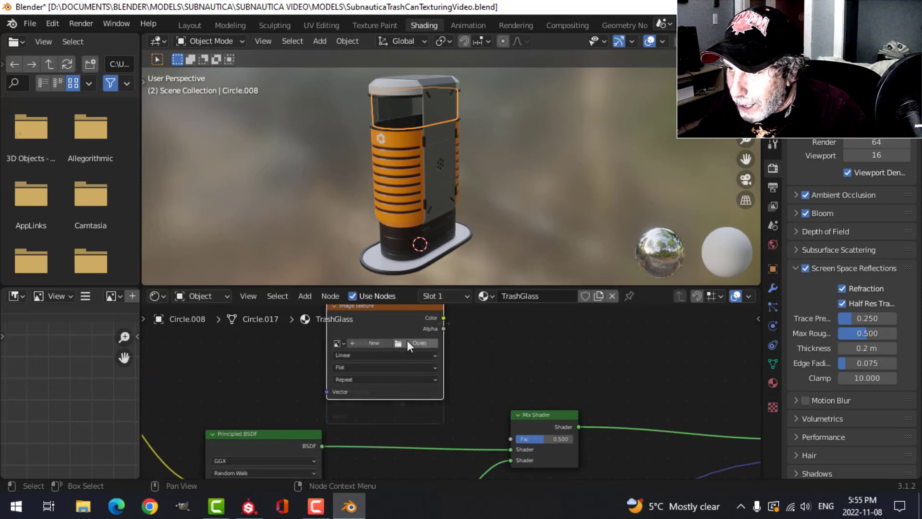
click(407, 342)
drag(444, 318, 510, 439)
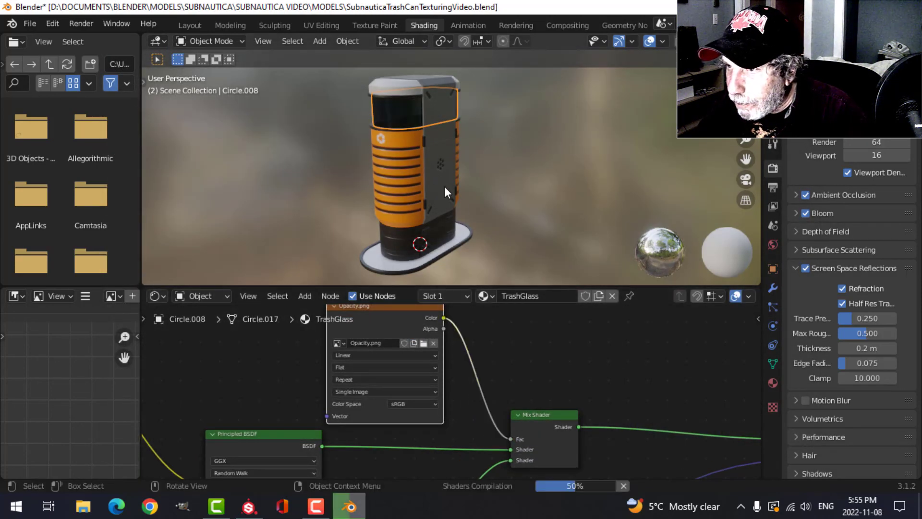
Step: Move the Material Output farther from the Mix Shader and insert an Add Shader on the link between them
scroll(444, 187, up, 4)
middle_drag(474, 226, 448, 172)
middle_drag(448, 172, 448, 200)
scroll(551, 364, down, 4)
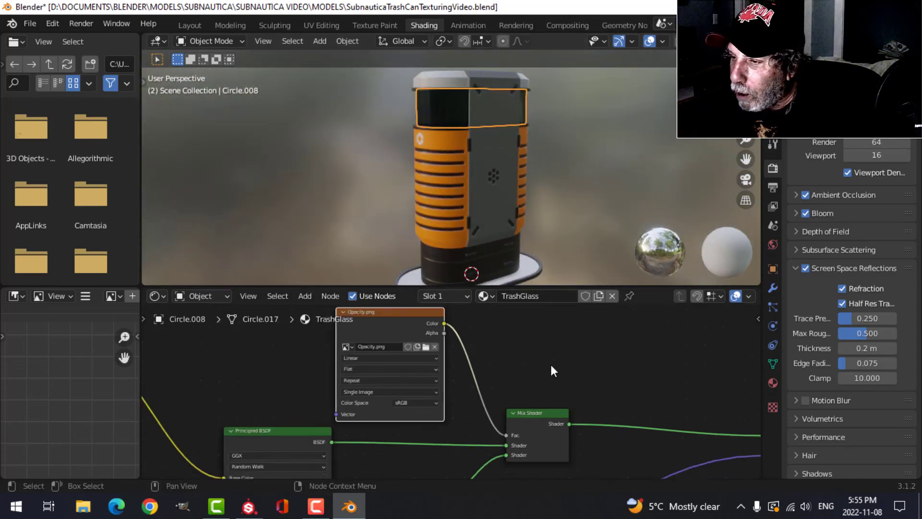
middle_drag(563, 348, 498, 343)
middle_drag(534, 309, 454, 291)
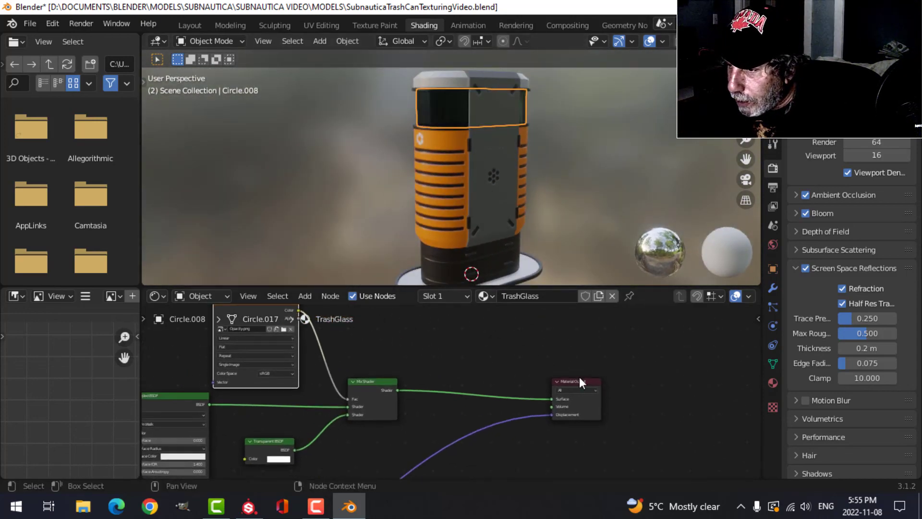
drag(577, 382, 714, 370)
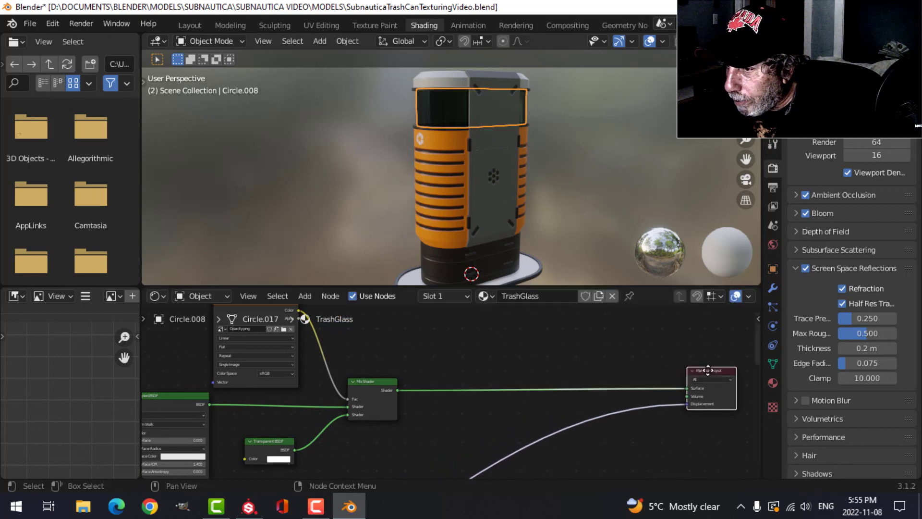
middle_drag(463, 374, 436, 373)
key(shift+a)
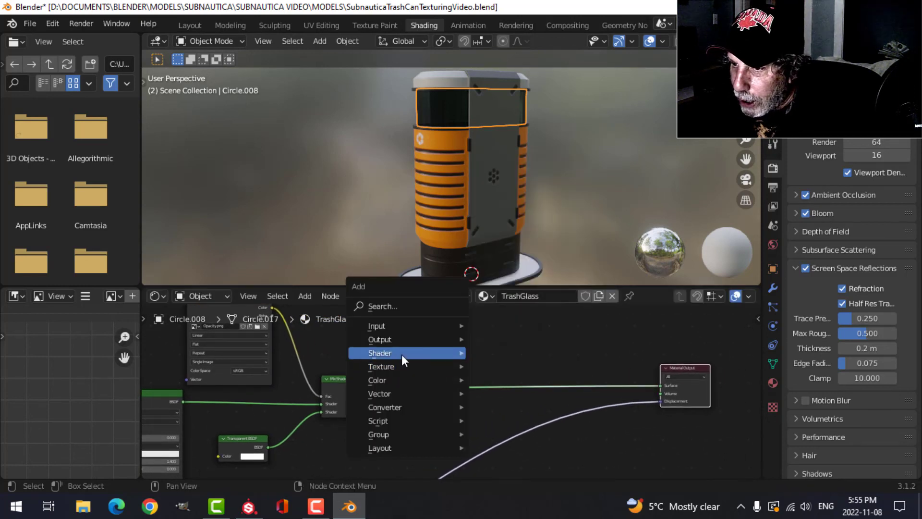
mouse_move(402, 355)
click(509, 149)
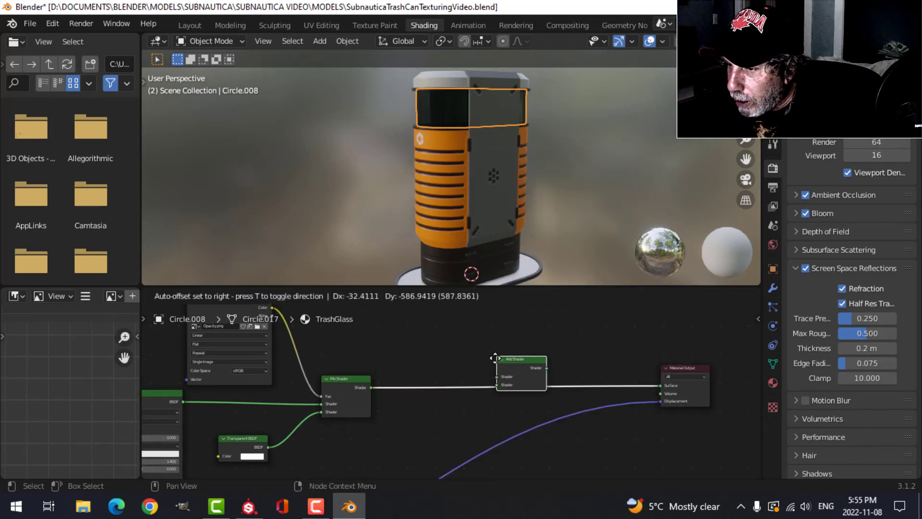
click(482, 386)
Step: Add an Emission shader below the Mix Shader's output link and connect it to the Add Shader's second input
key(shift+a)
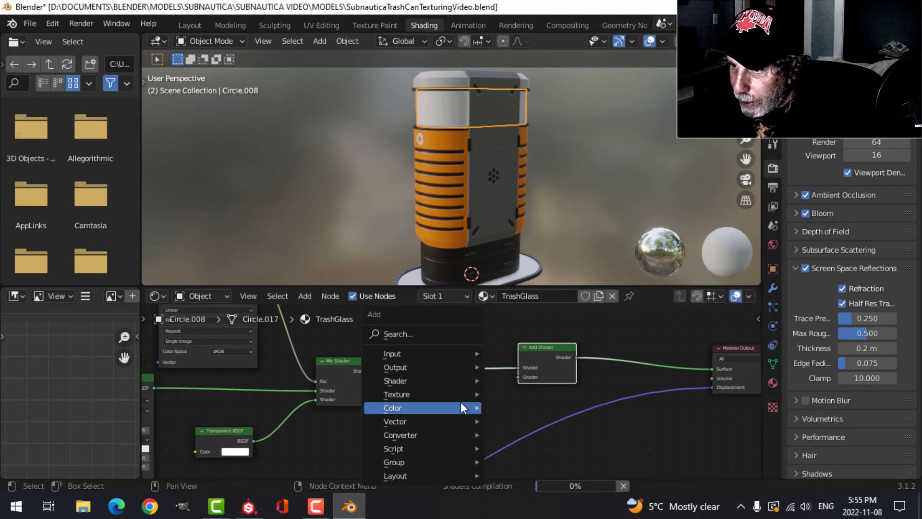
mouse_move(403, 381)
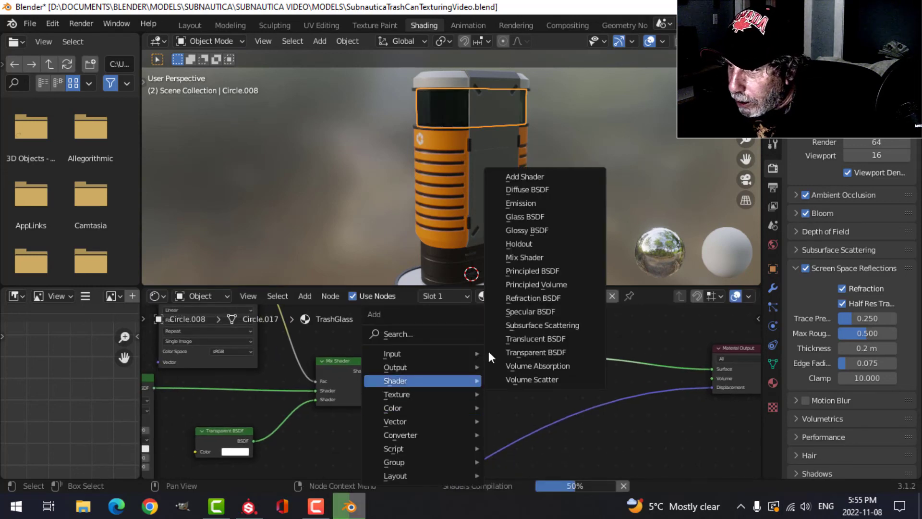
click(533, 204)
click(403, 398)
scroll(450, 389, up, 1)
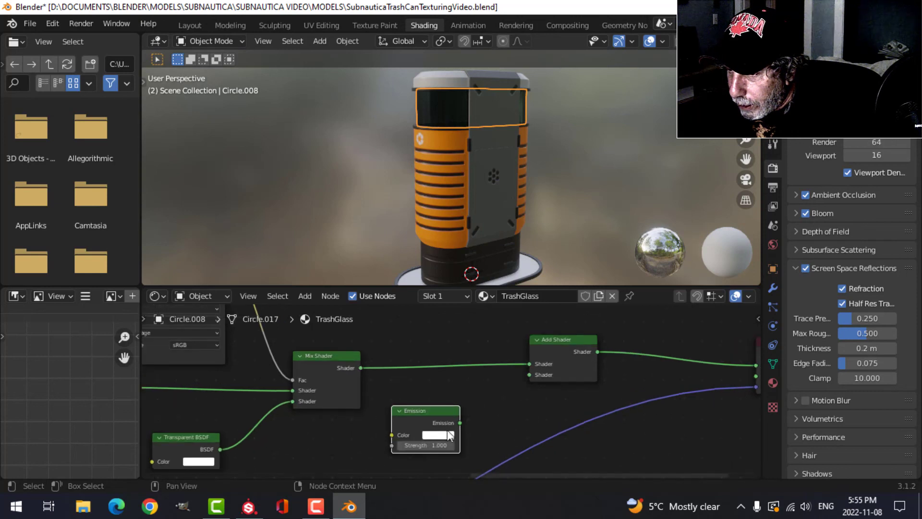
drag(460, 423, 528, 376)
scroll(402, 406, down, 1)
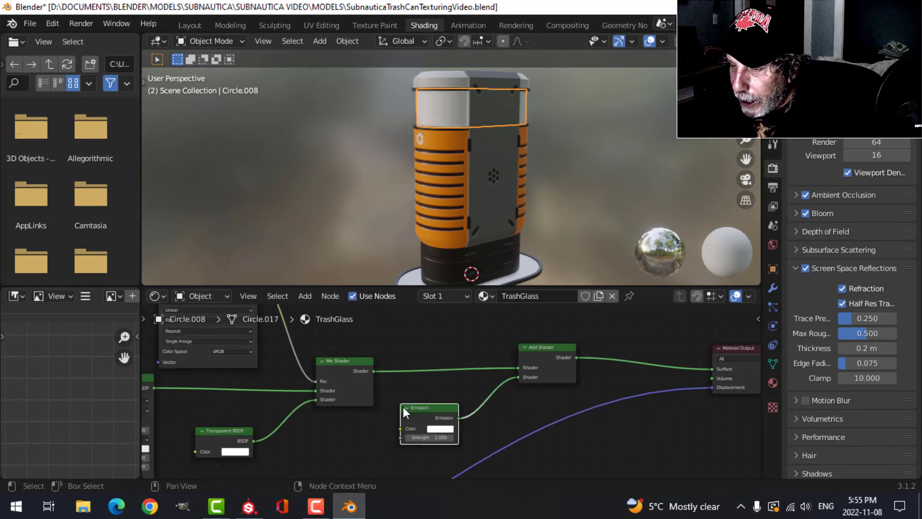
Step: Add an Image Texture node below the Transparent BSDF, in front of the Emission shader
middle_drag(402, 406, 494, 389)
key(shift+a)
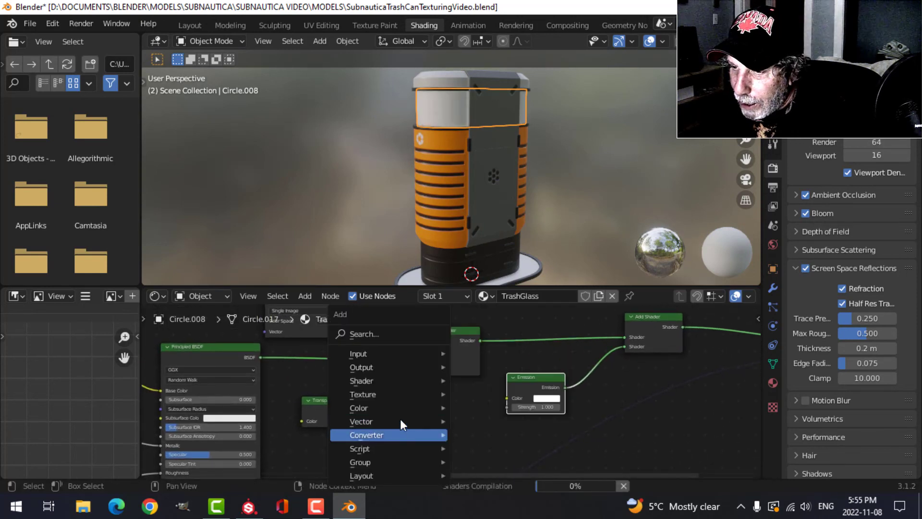
mouse_move(390, 393)
click(496, 284)
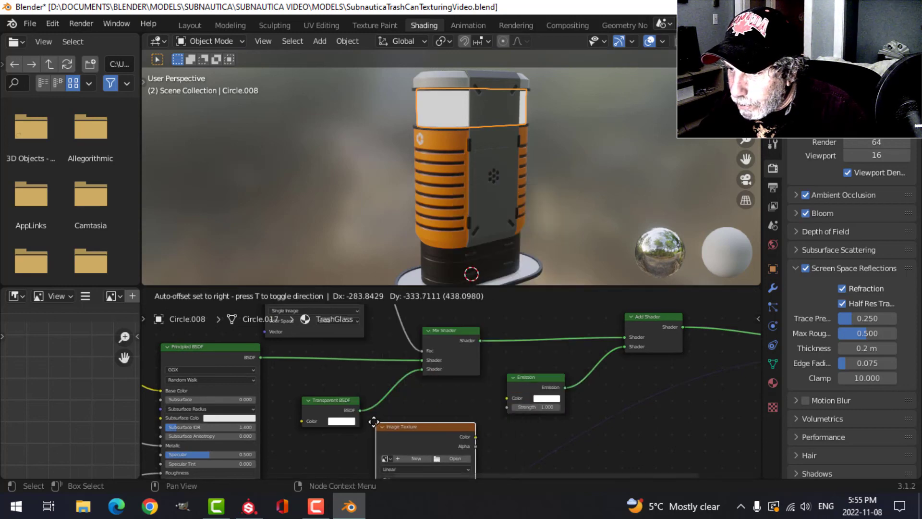
click(437, 424)
middle_drag(437, 424, 445, 346)
Step: Load TrashcanGlassfbx_TrashGlass_Emissive.png from the TEXTURES folder into the new Image Texture and connect its Color to the Emission's Color
click(451, 388)
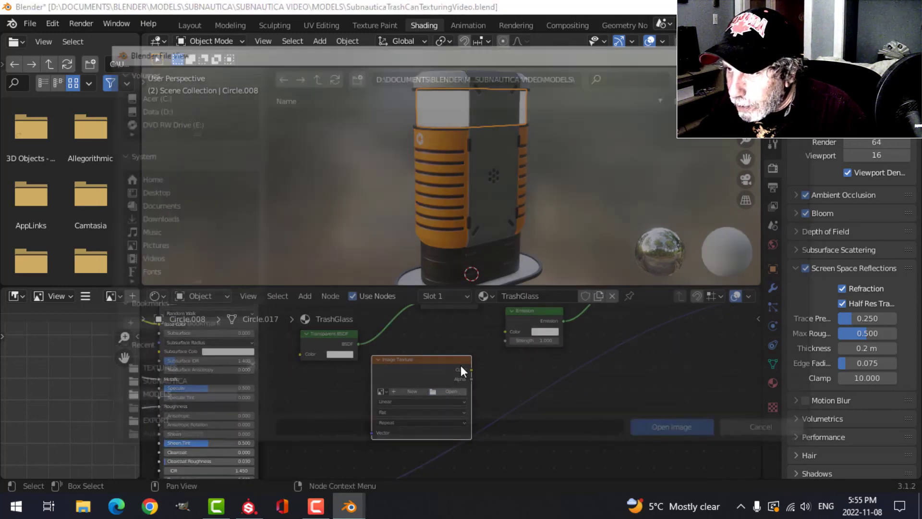
click(158, 373)
scroll(394, 325, down, 5)
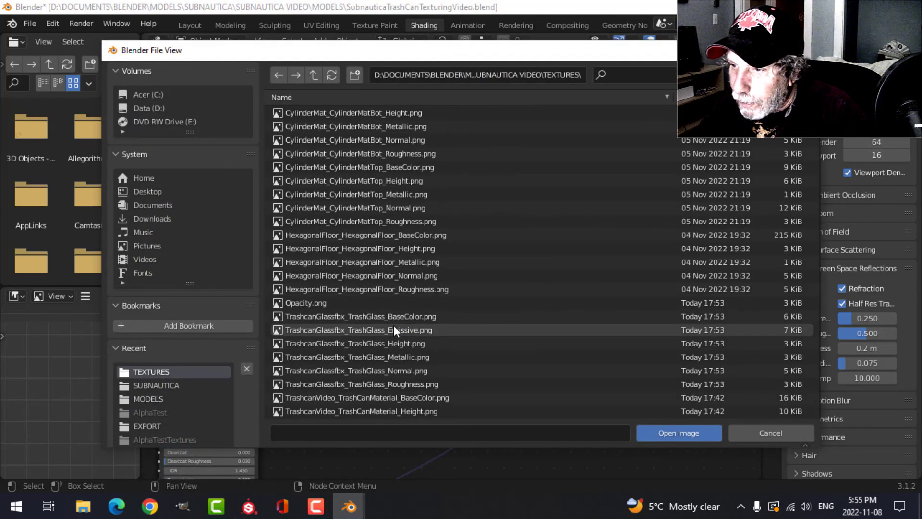
click(375, 304)
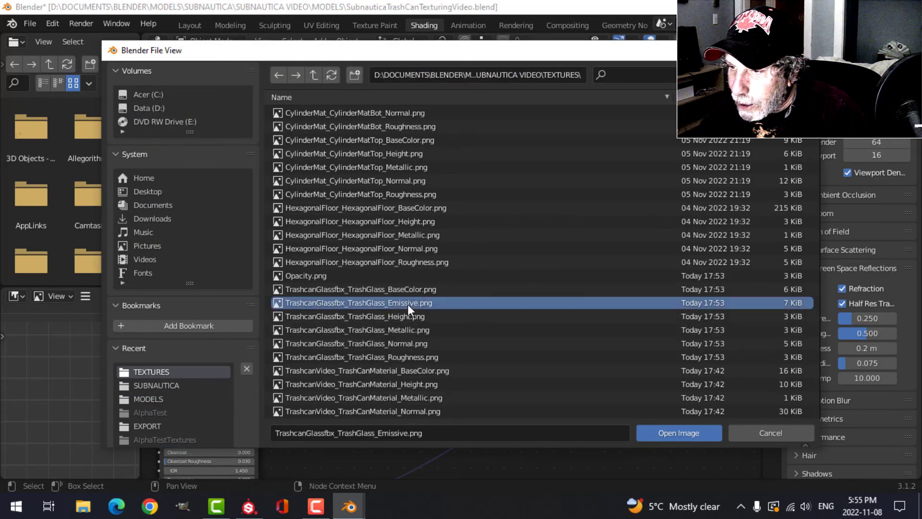
click(653, 432)
drag(471, 370, 505, 332)
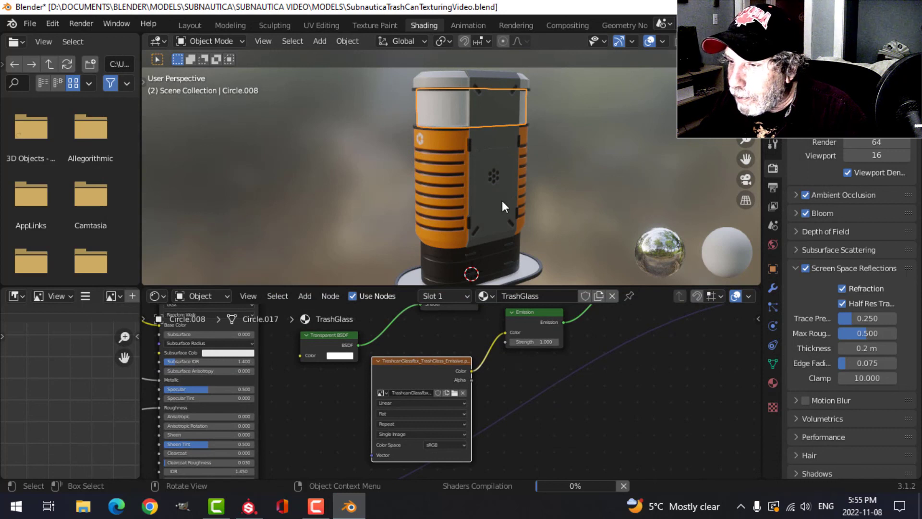
Step: Set the Emission shader's Strength to 15
scroll(480, 177, up, 5)
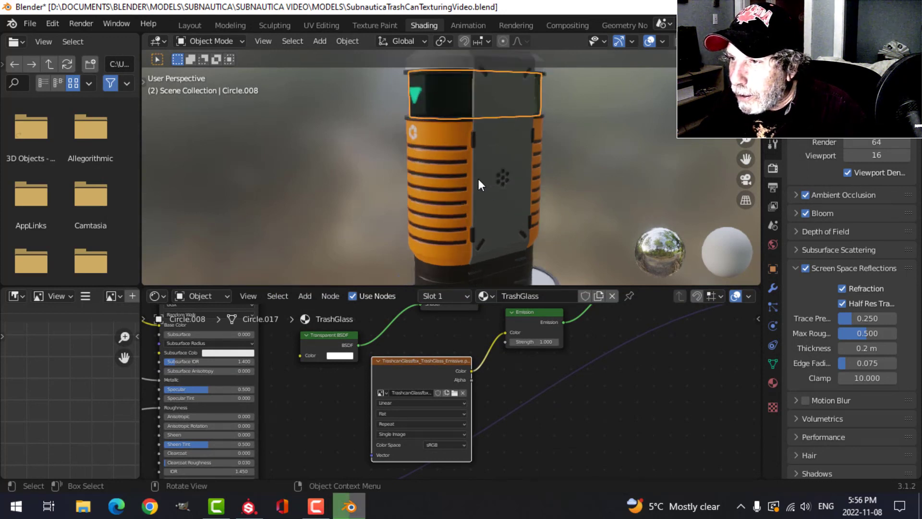
click(533, 342)
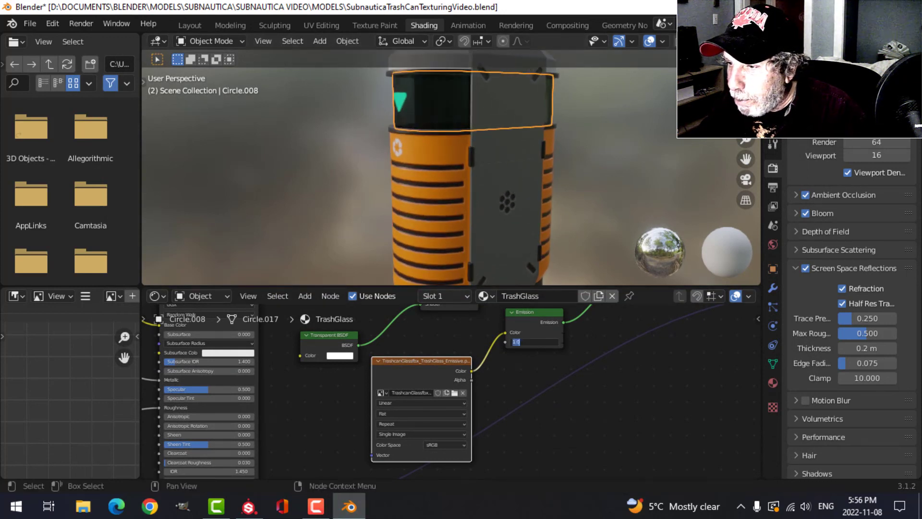
text(15)
key(Return)
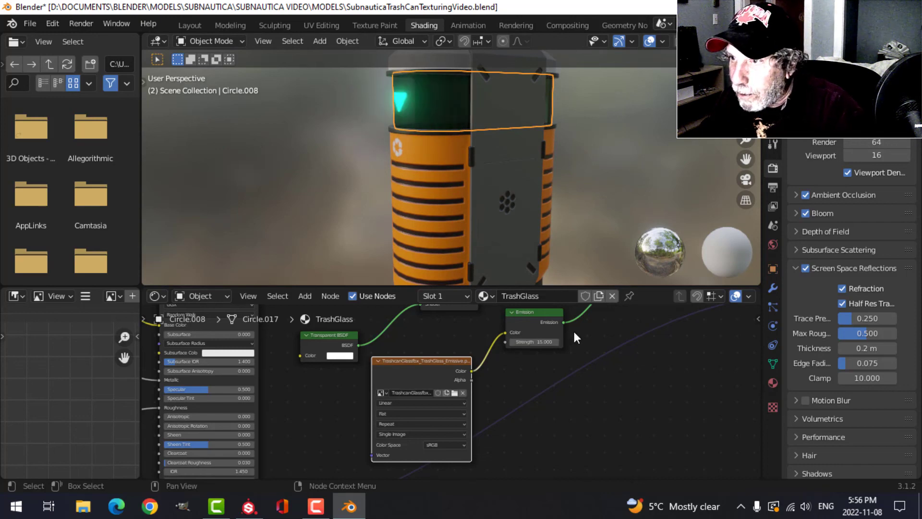
Step: Switch to the Layout workspace and change the viewport shading's environment to the fourth HDRI, the bright interior
click(189, 25)
mouse_move(498, 205)
middle_down()
mouse_move(463, 214)
mouse_move(530, 192)
mouse_move(540, 206)
mouse_move(552, 201)
mouse_move(527, 200)
middle_up()
click(543, 209)
scroll(527, 200, up, 2)
scroll(527, 199, down, 2)
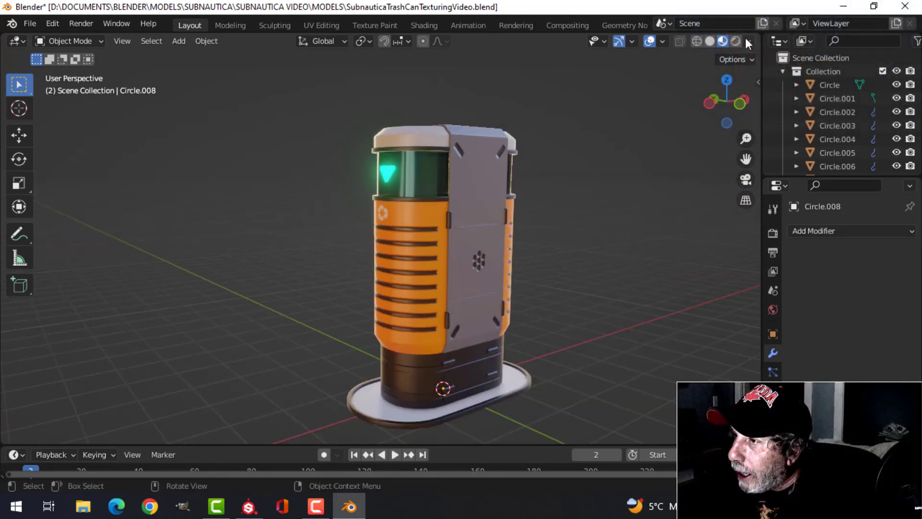
click(748, 39)
click(727, 156)
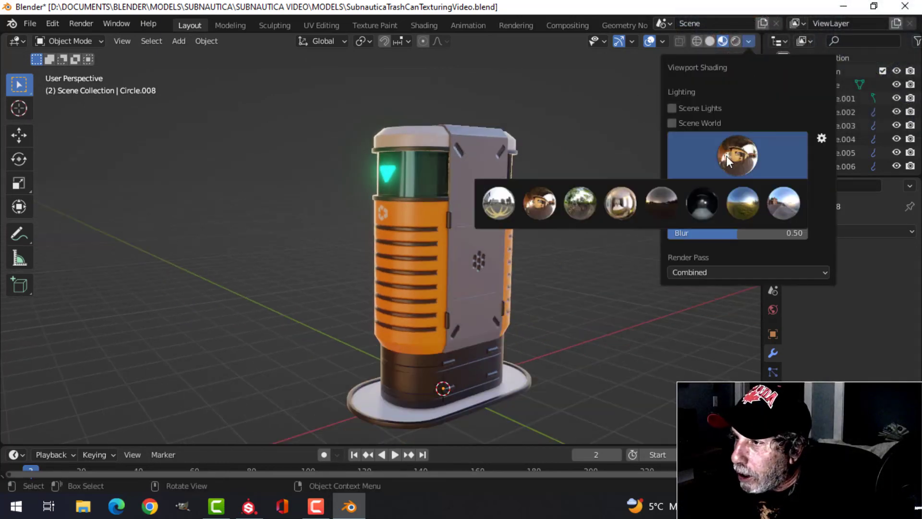
click(623, 202)
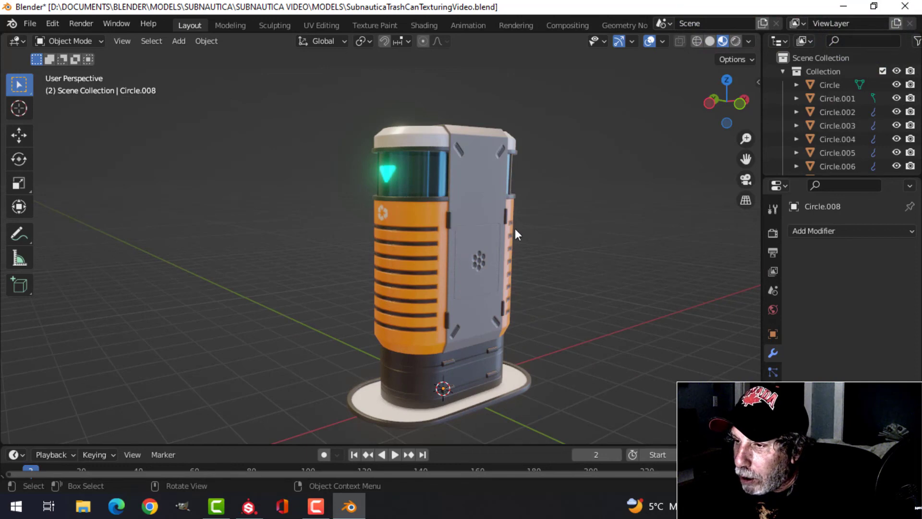
Step: Apply a level 1 Catmull-Clark Subdivision modifier to the trash can's glass section and save the file
middle_drag(515, 229, 552, 240)
scroll(506, 230, up, 3)
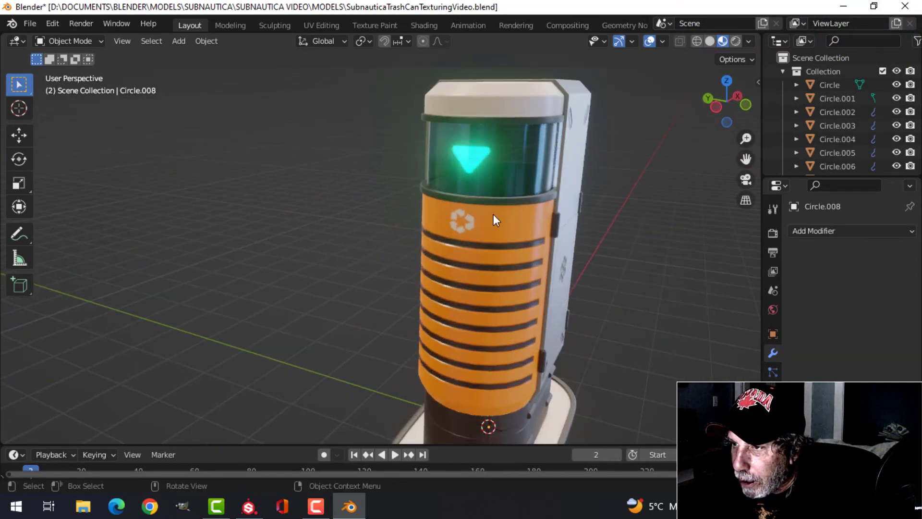
scroll(494, 214, down, 3)
middle_drag(374, 230, 425, 201)
click(451, 192)
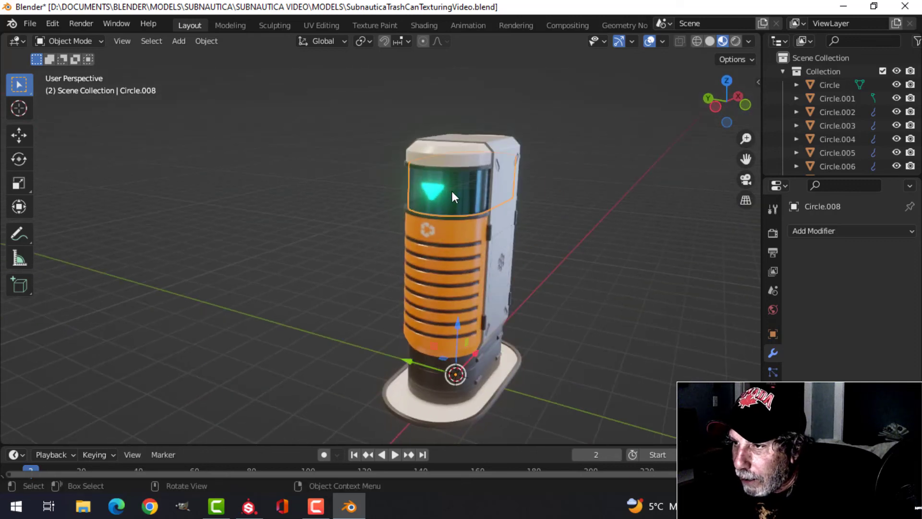
key(ctrl+1)
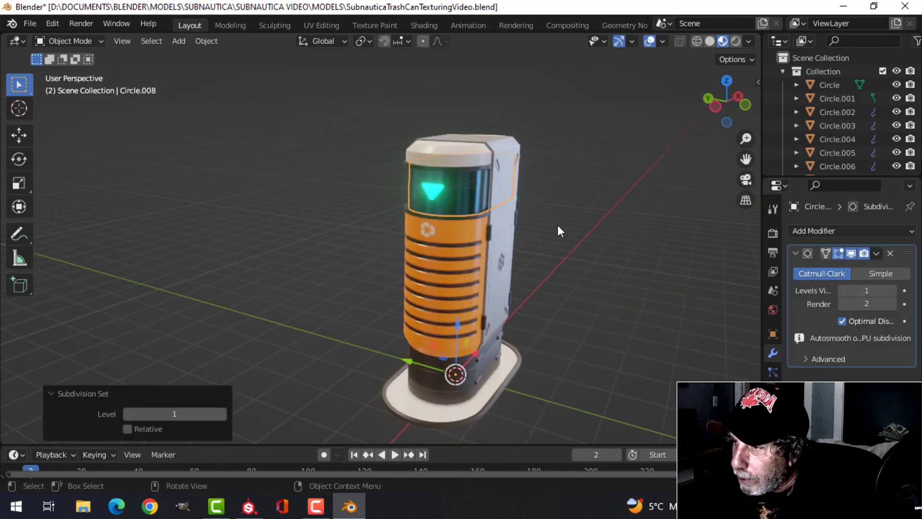
middle_drag(558, 231, 509, 188)
key(ctrl+s)
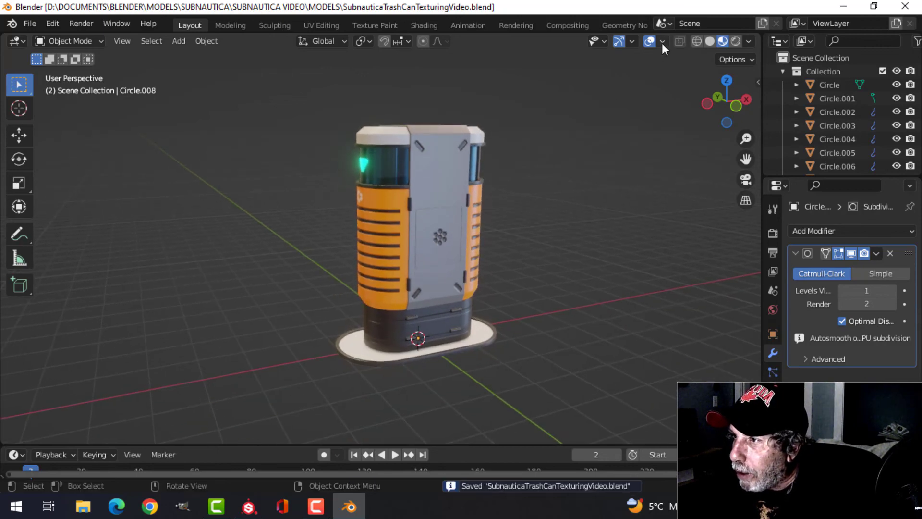
Step: Show the scene Statistics overlay to check the model's geometry counts, and turn it off again
click(663, 42)
click(604, 152)
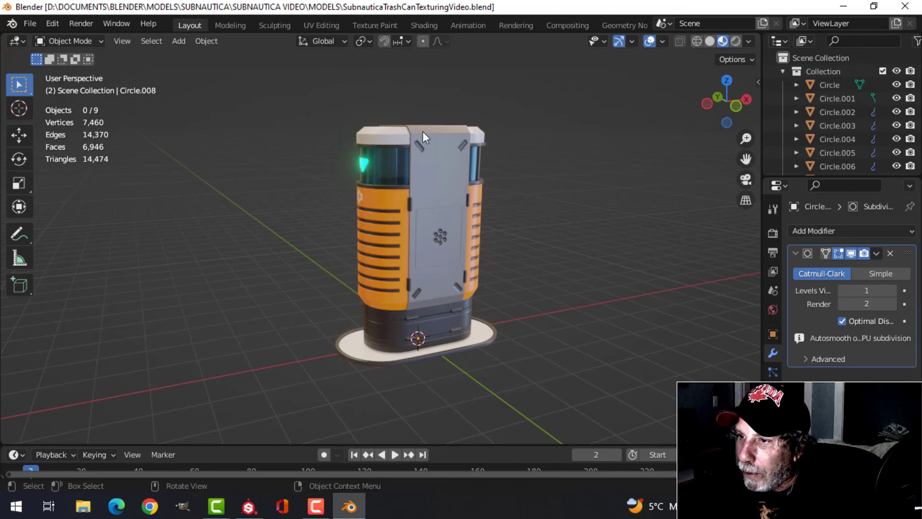
click(663, 42)
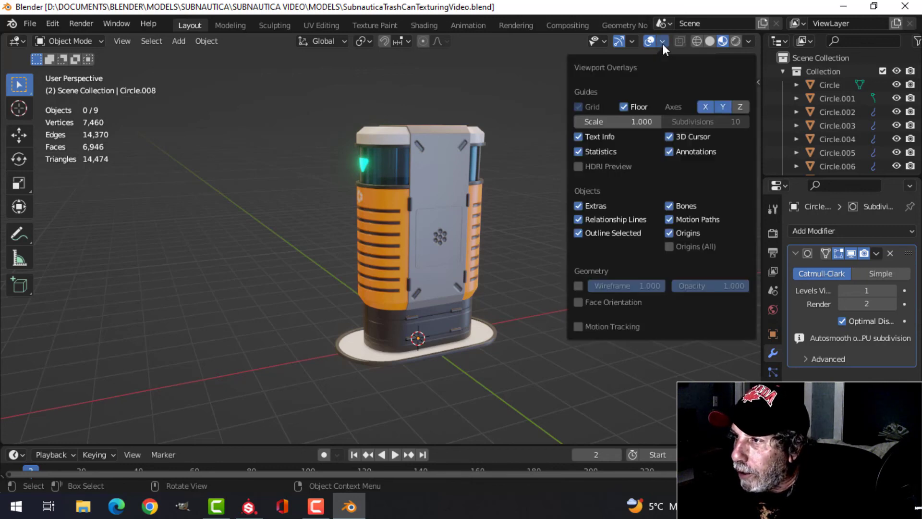
click(603, 153)
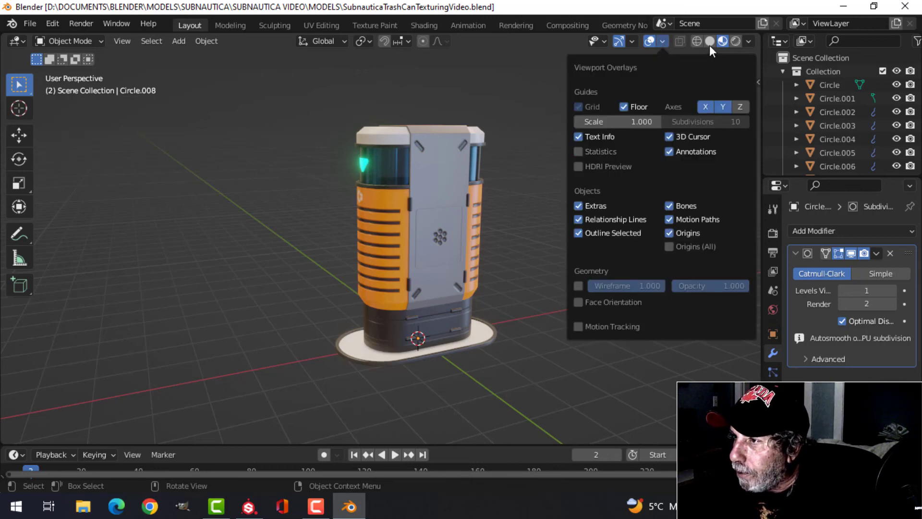
Step: Hide the viewport gizmos and overlays and inspect the textured trash can from several sides
click(619, 41)
click(648, 40)
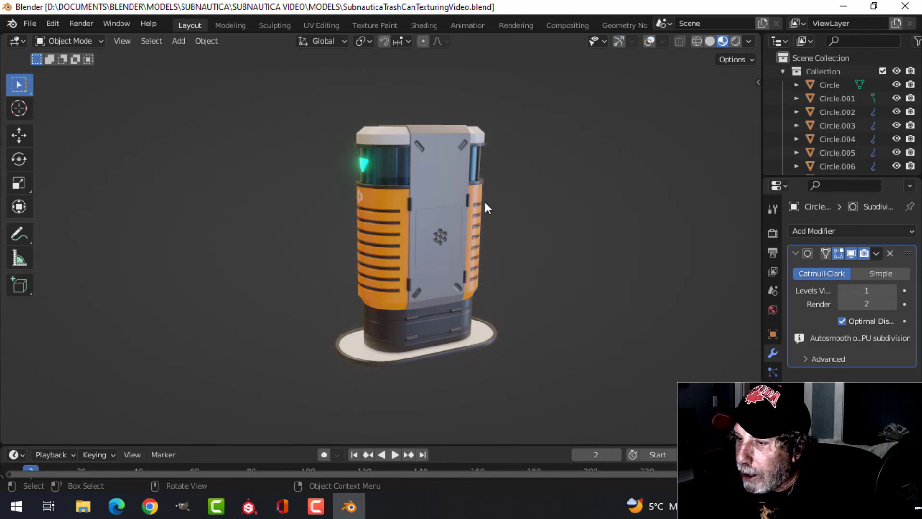
middle_drag(485, 202, 544, 239)
scroll(451, 245, up, 3)
middle_drag(451, 245, 358, 232)
middle_drag(525, 252, 452, 271)
scroll(471, 263, down, 2)
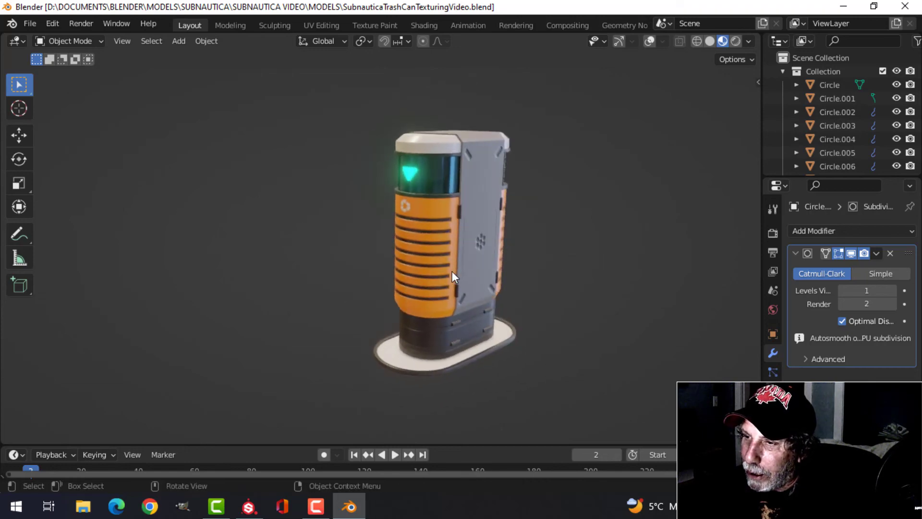